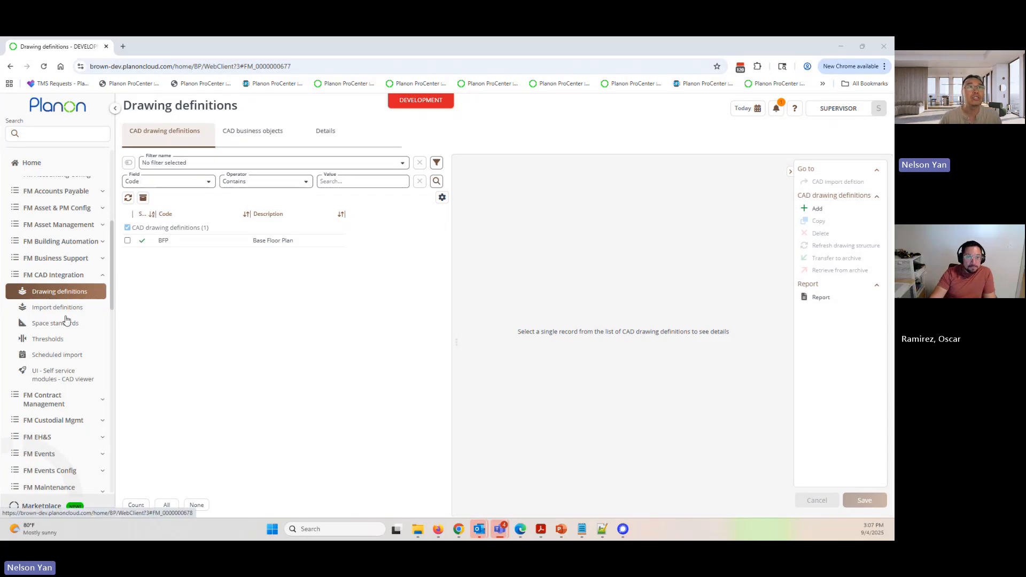
- Open the second CAD import definition and review its file name wildcard filter and the date changes become effective
click(50, 309)
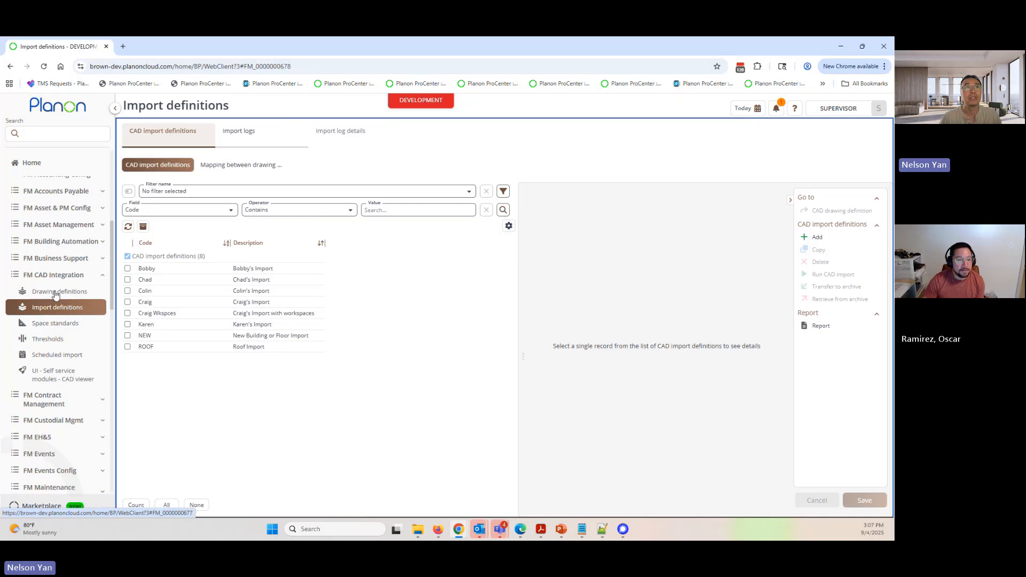
click(55, 293)
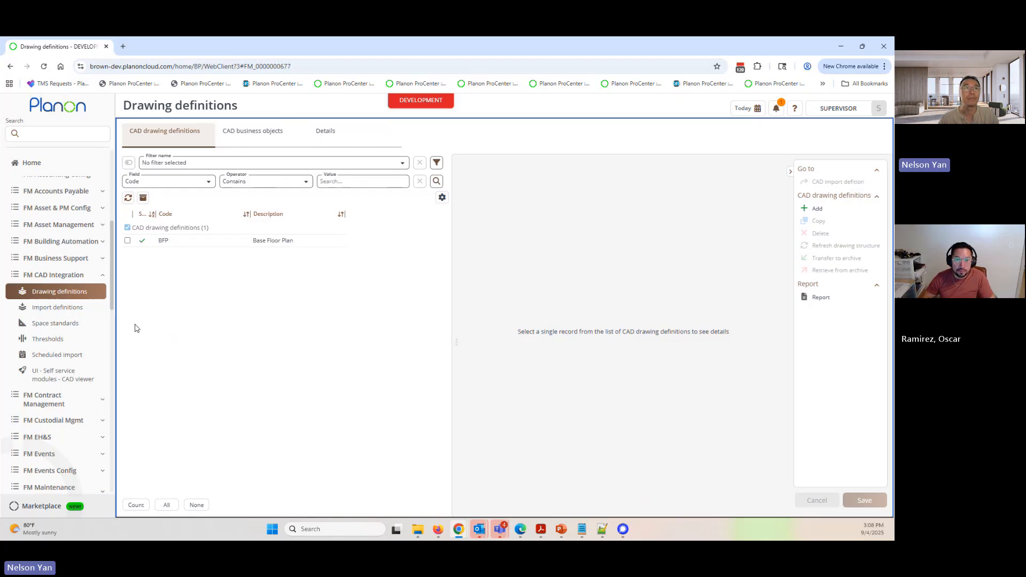
click(59, 309)
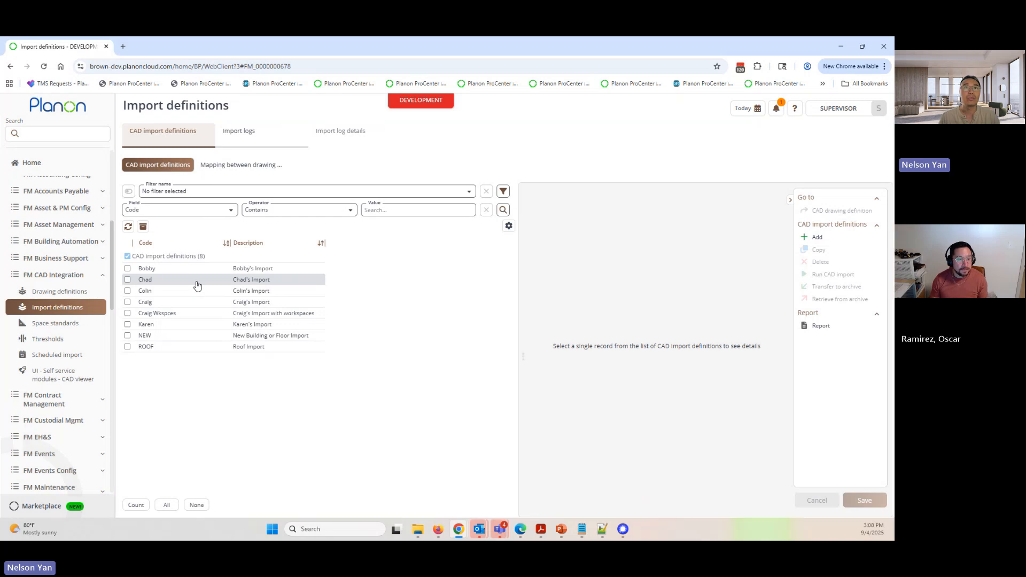
drag(523, 294, 373, 290)
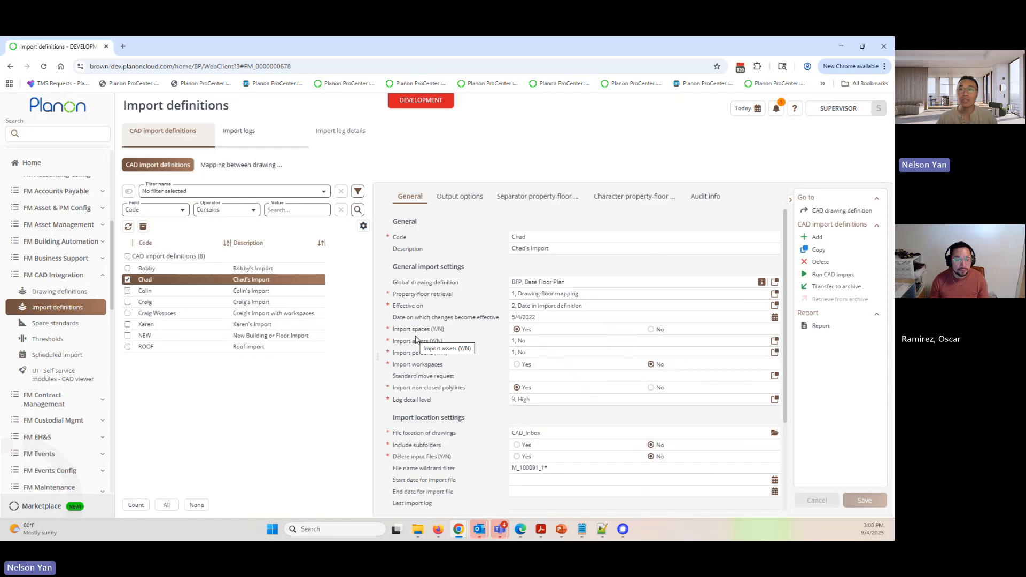
click(570, 468)
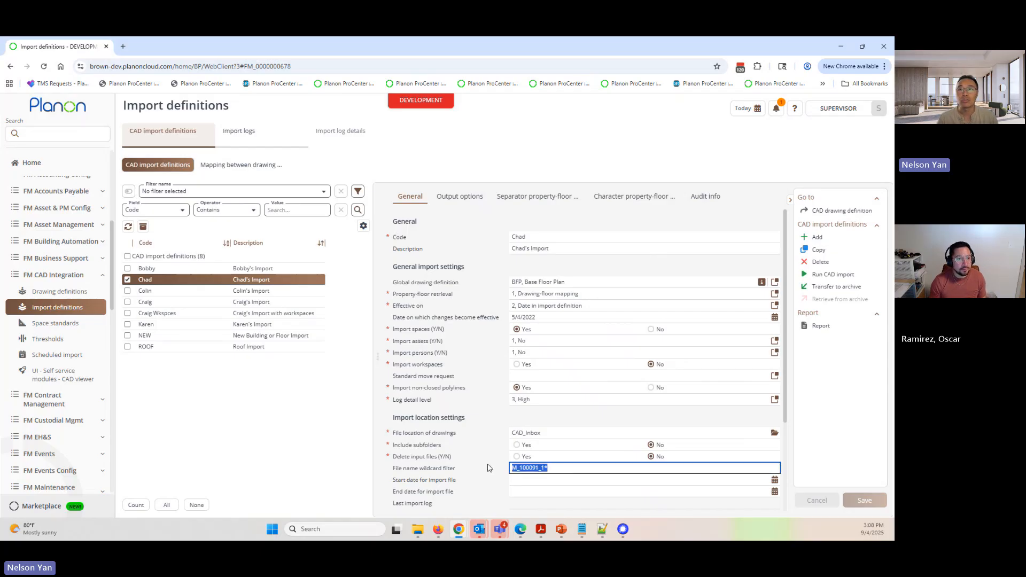
click(546, 318)
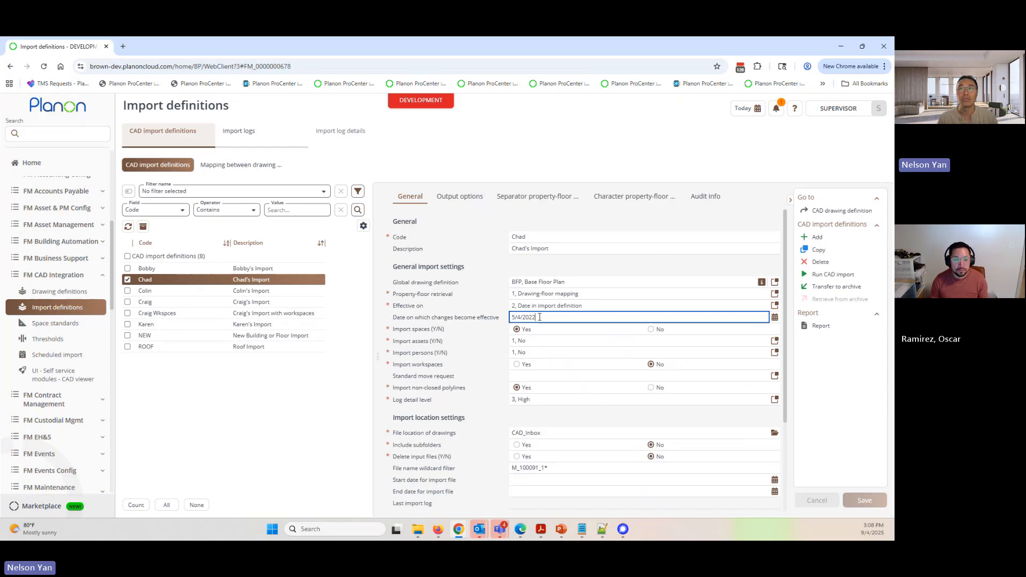
- Open the drawing-to-floor mapping for BioMed ACF floor 00 and review its CAD drawing file name
click(251, 167)
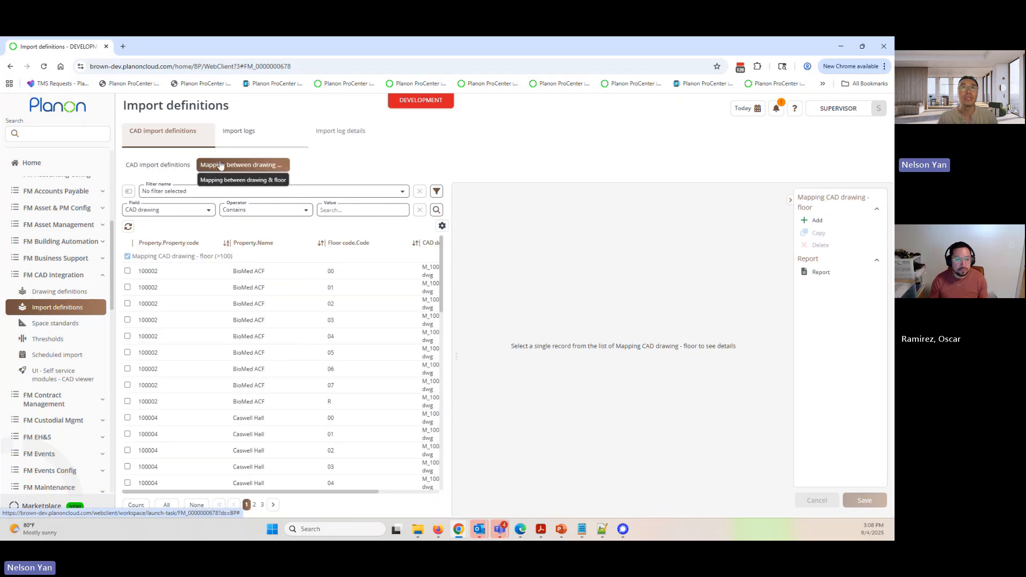
click(263, 271)
click(689, 235)
key(ctrl+a)
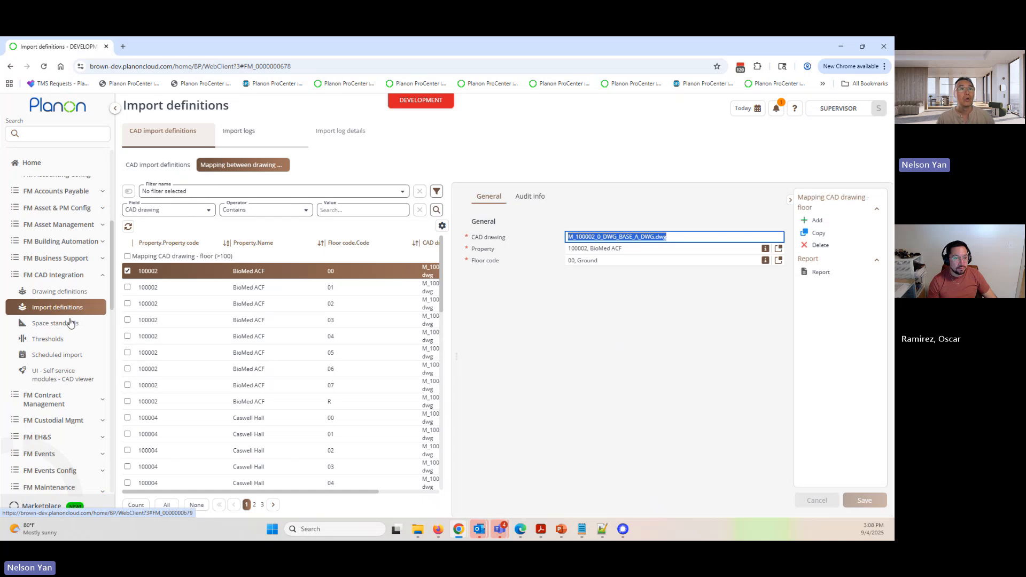
- Search for "space", open Spaces & Workspaces, and select Andrews Hall under Buildings and Complexes
click(70, 133)
text(space)
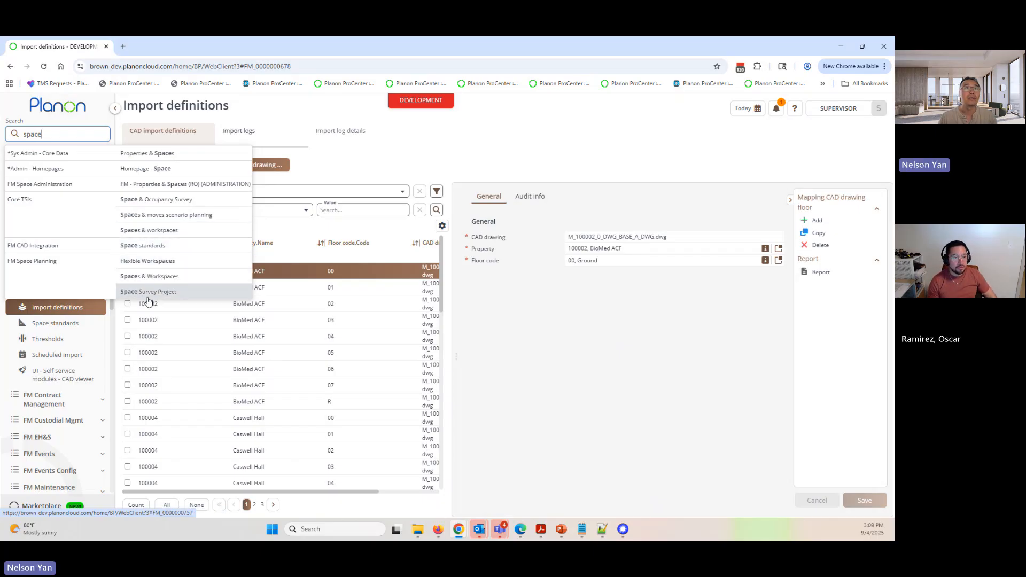
click(147, 276)
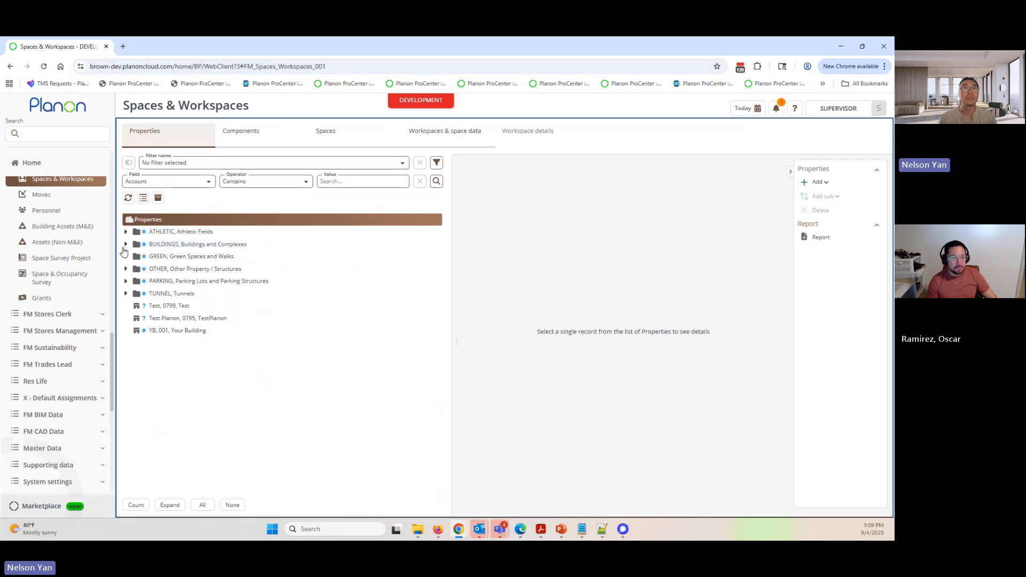
click(126, 244)
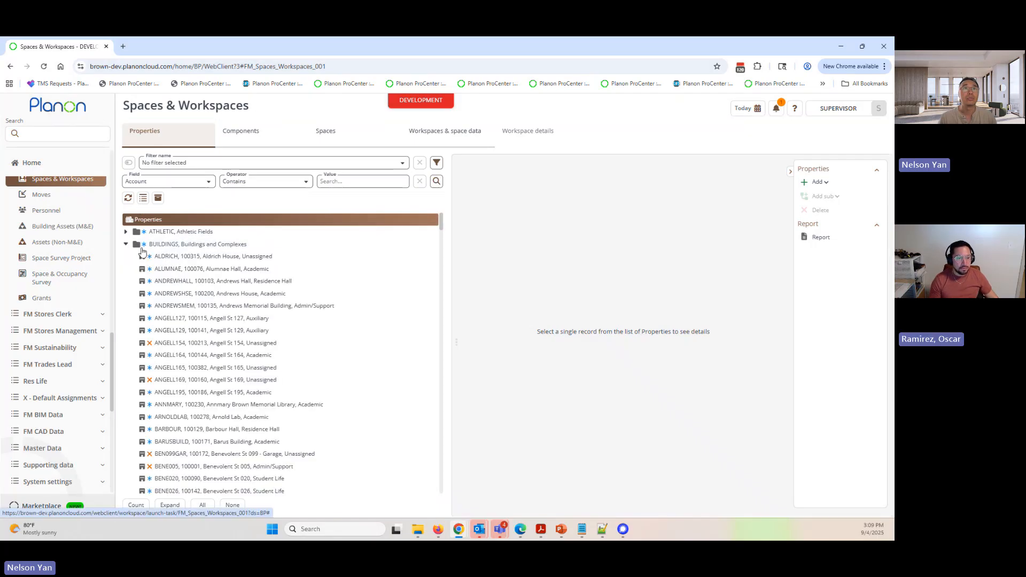
click(195, 269)
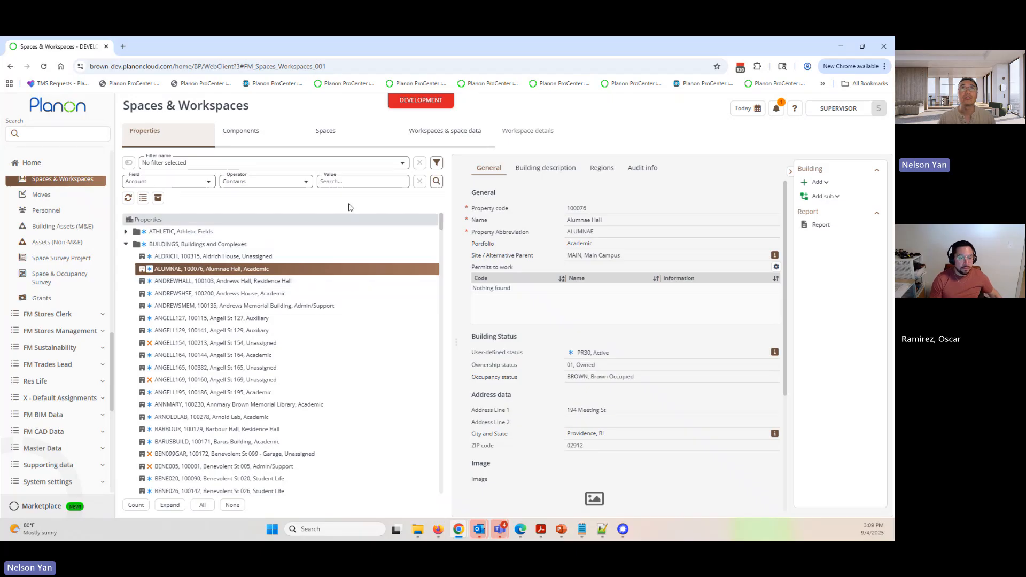
key(Down)
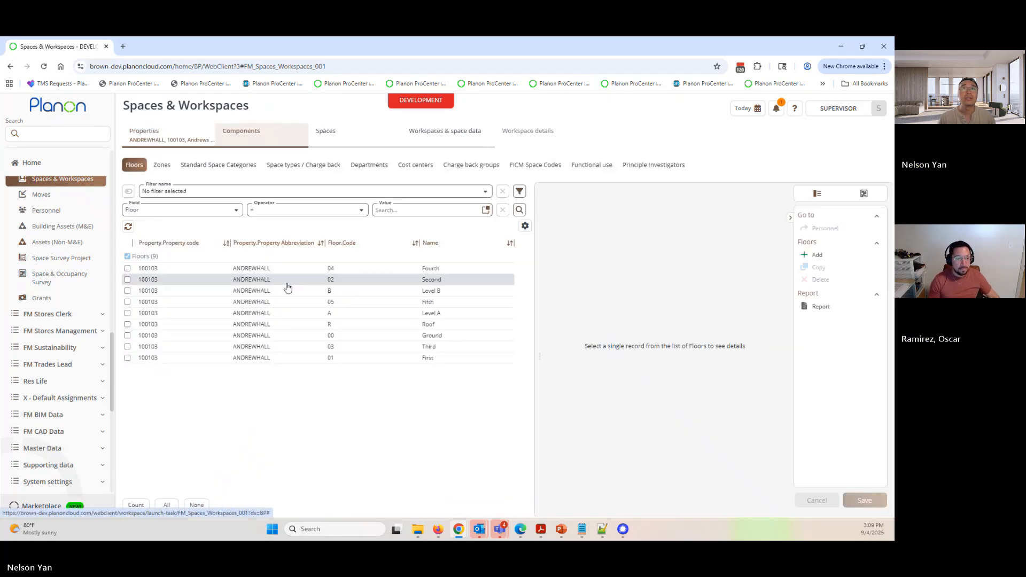
- Sort the Andrews Hall floors by floor code and open space 129 on the First floor
click(342, 244)
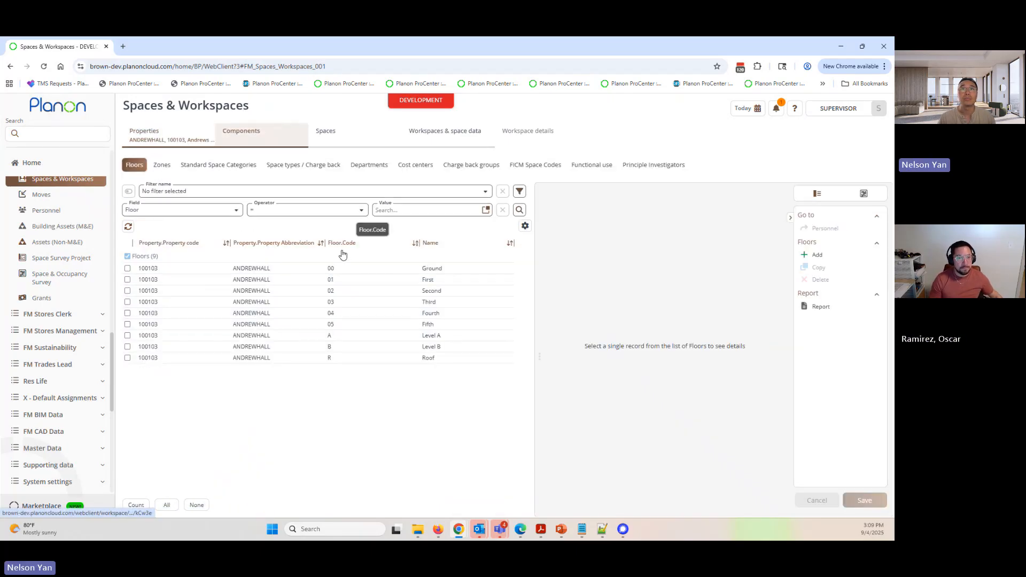
click(373, 280)
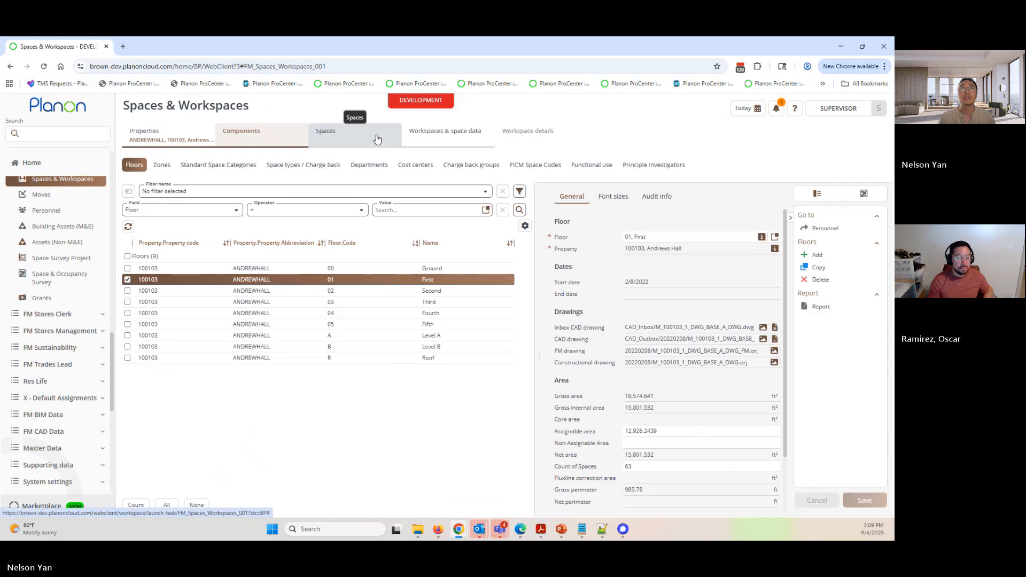
click(354, 134)
click(272, 304)
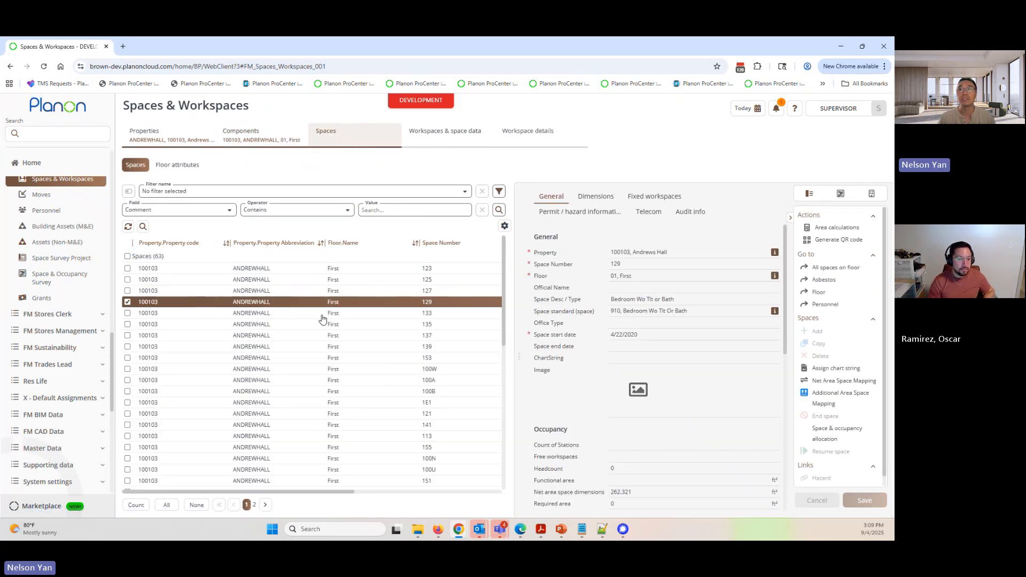
- Display the floor plan in CAD Integrator, highlighting all spaces and the single space 153 before clearing the selection
click(840, 194)
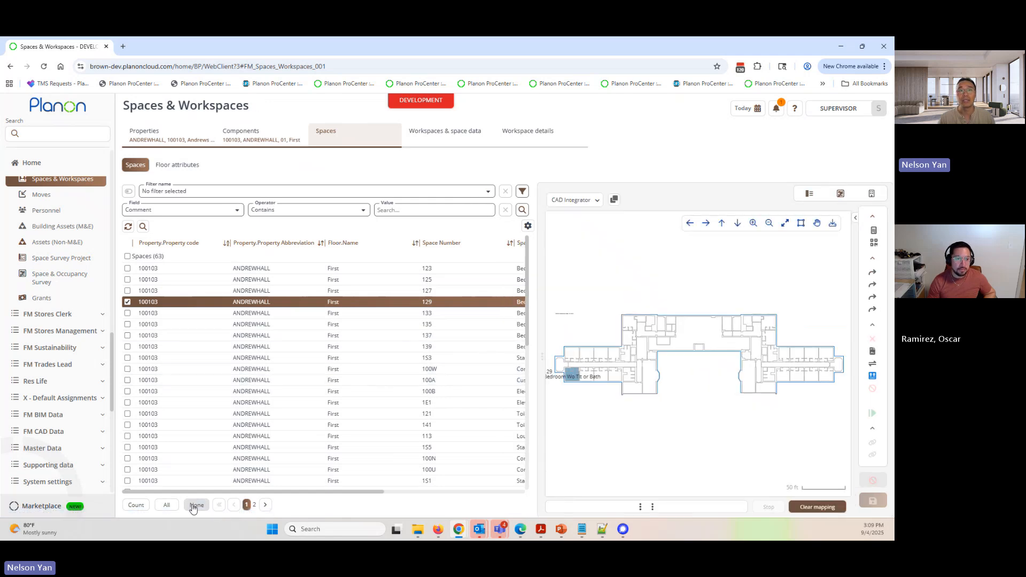
click(167, 505)
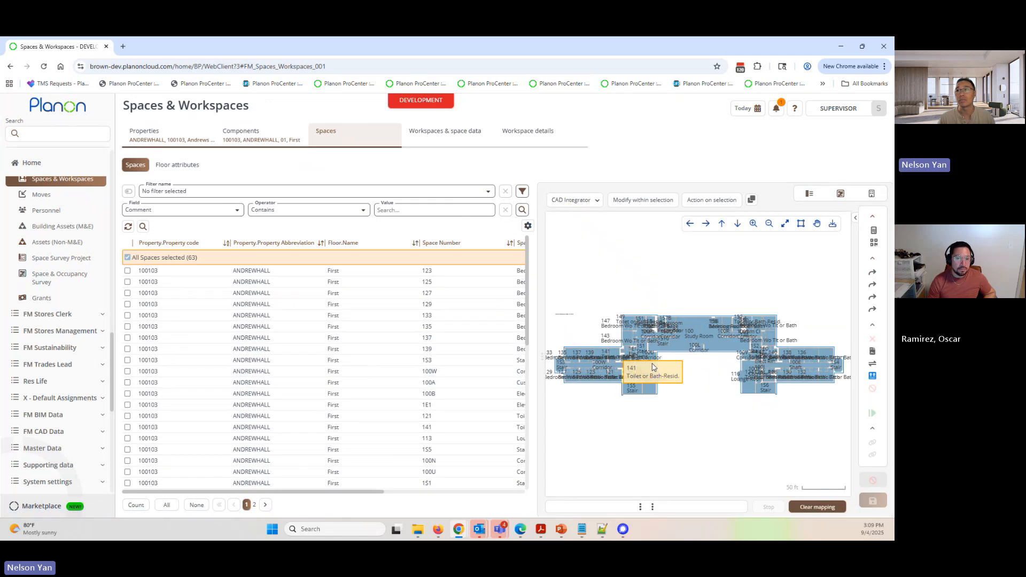
click(267, 360)
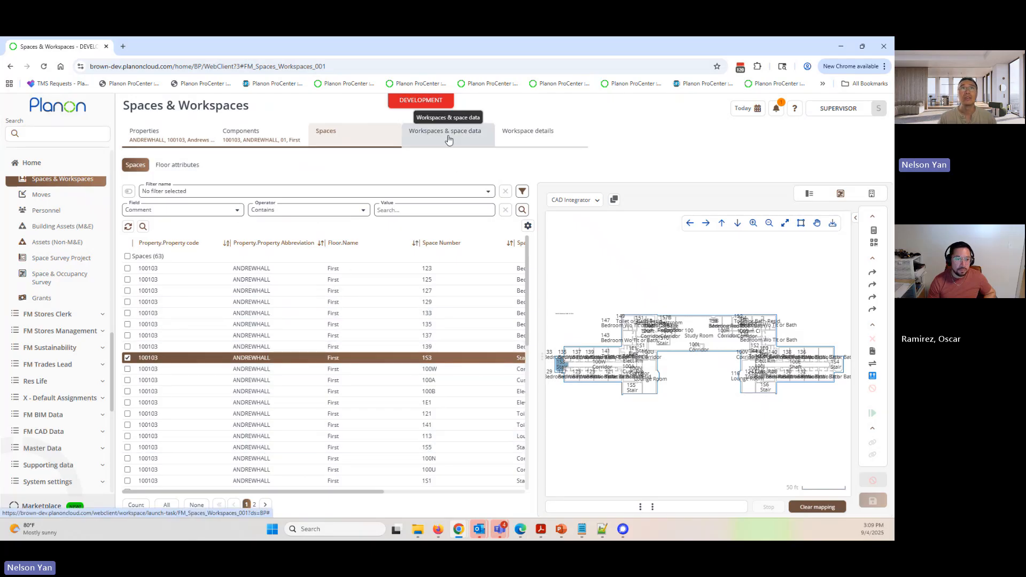
click(155, 256)
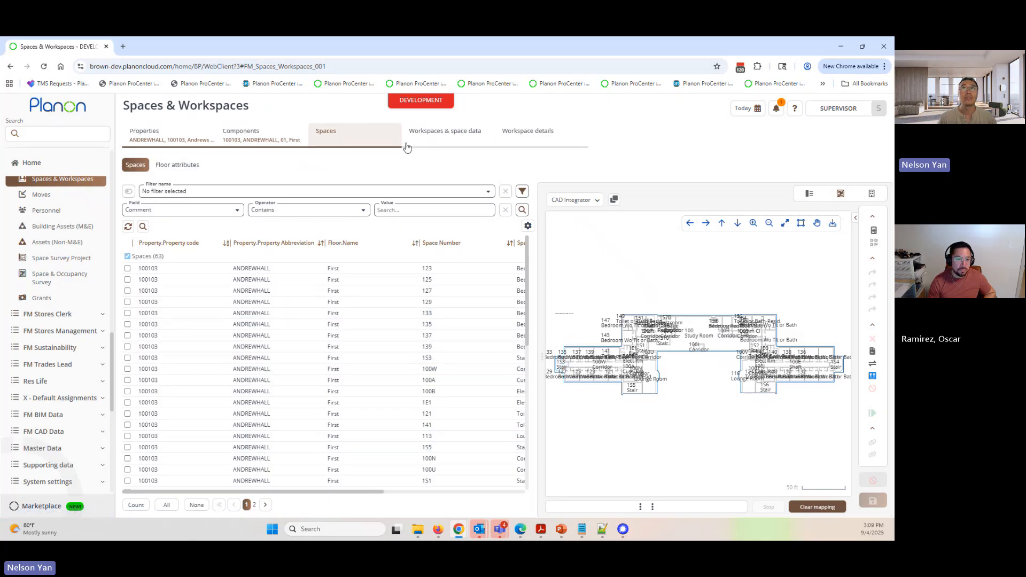
- Open fixed workspace WS_1529761_1 on the First floor and display it in CAD Integrator
click(448, 136)
click(301, 166)
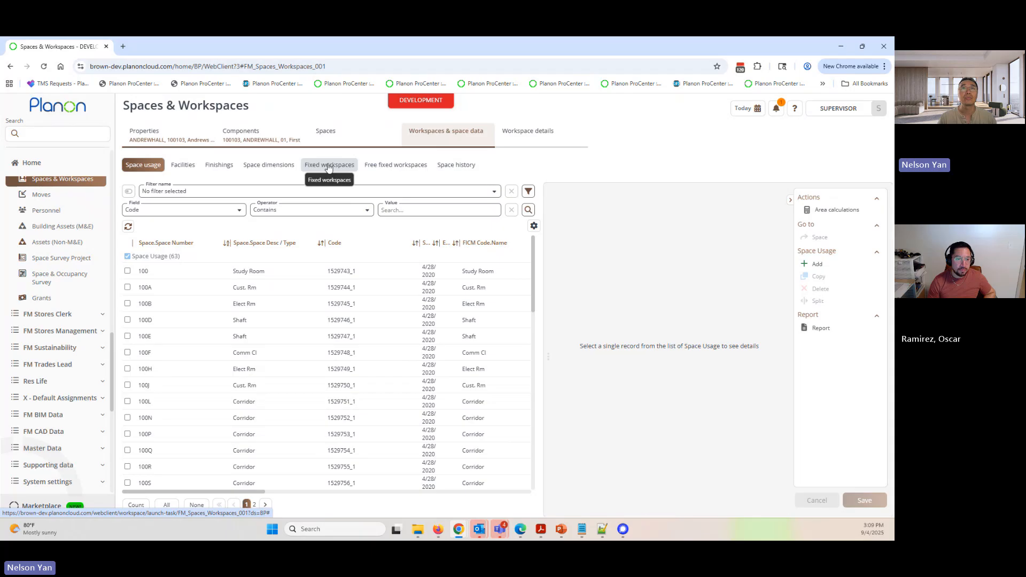
click(259, 283)
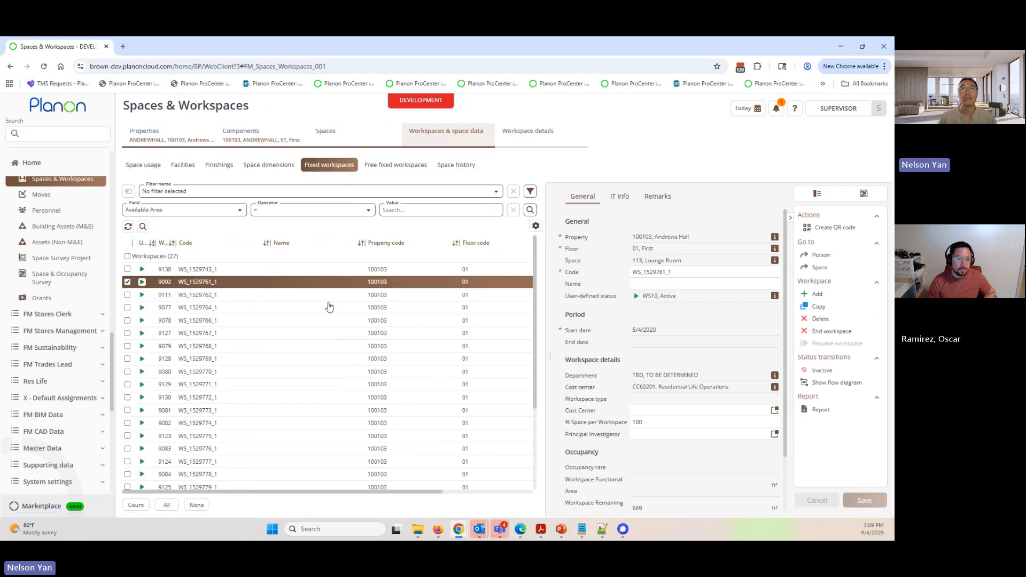
click(857, 197)
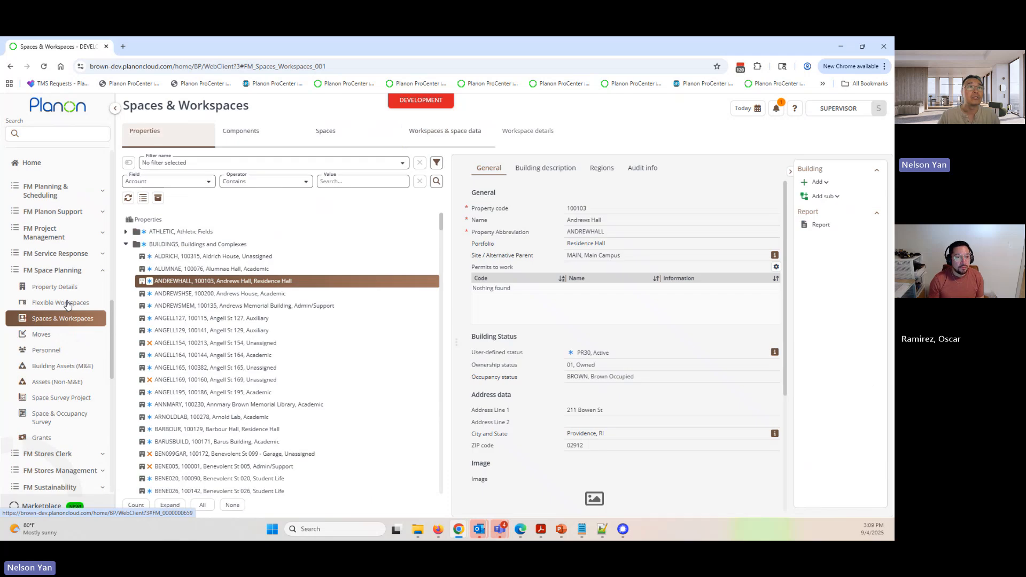
- Return to the CAD drawing definitions and open the BFP Base Floor Plan definition
scroll(66, 293, up, 5)
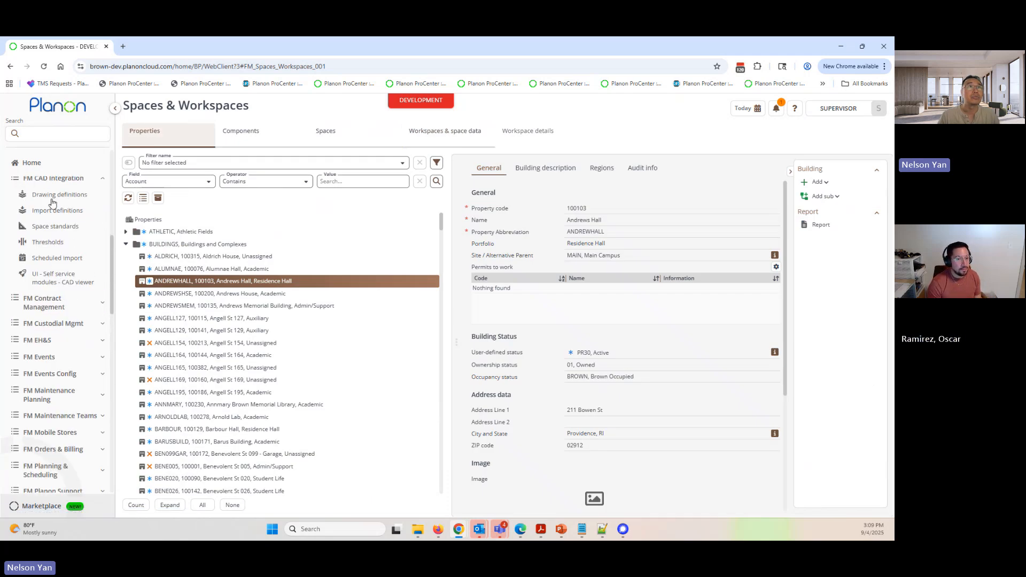
click(54, 195)
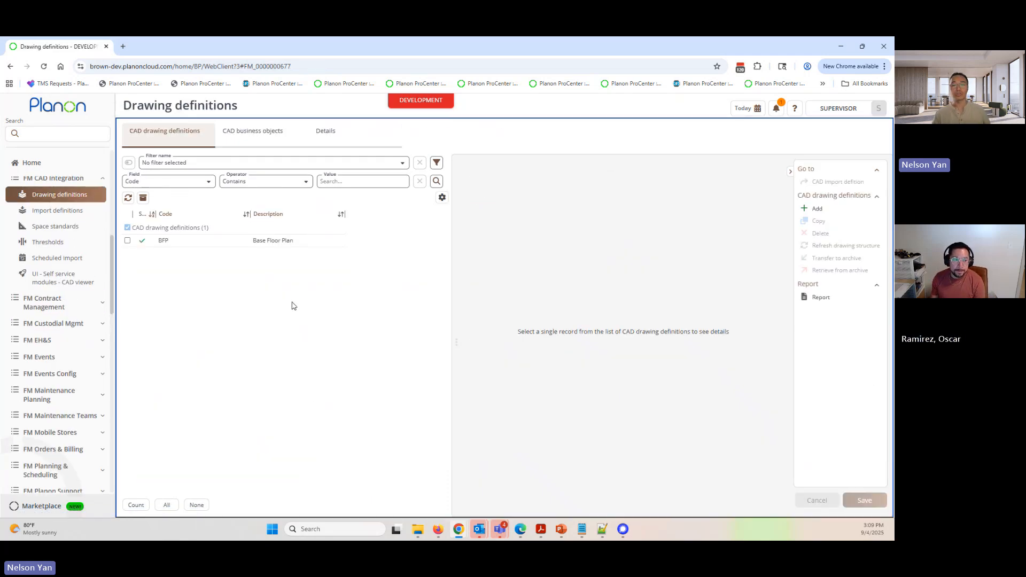
click(266, 244)
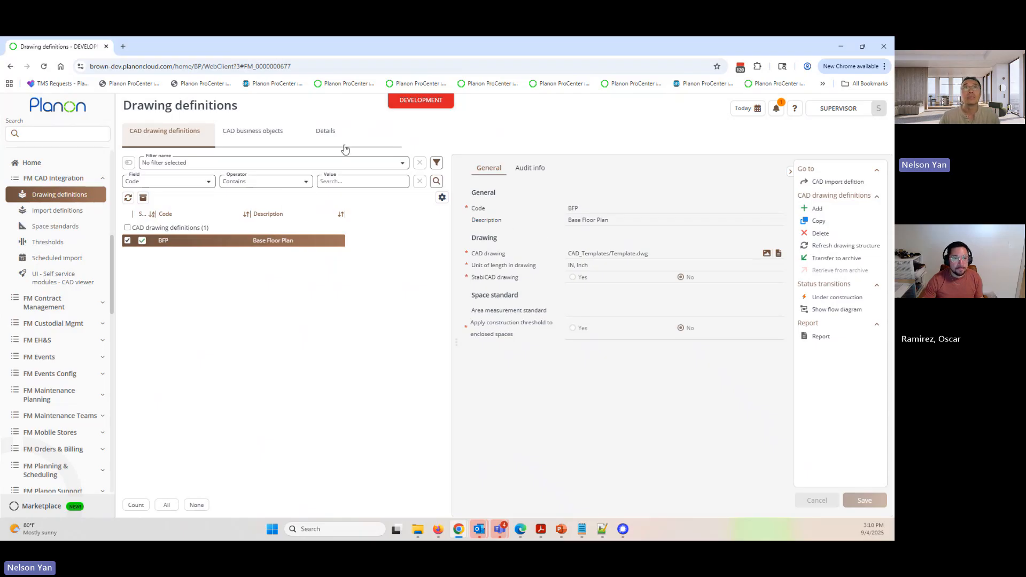
- Open the CAD business object mapping details for the Floors object of the Base Floor Plan definition
click(256, 140)
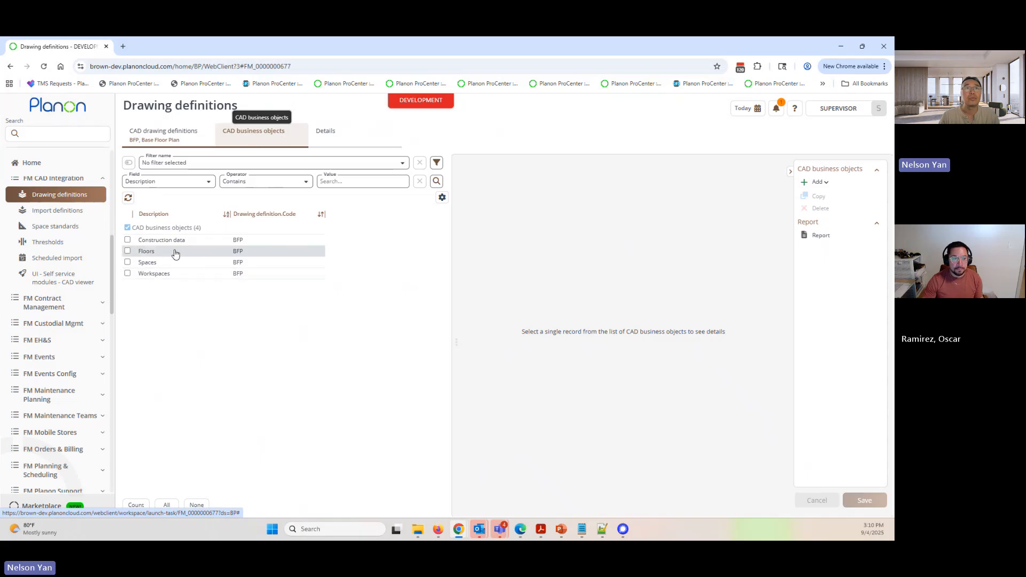
click(148, 254)
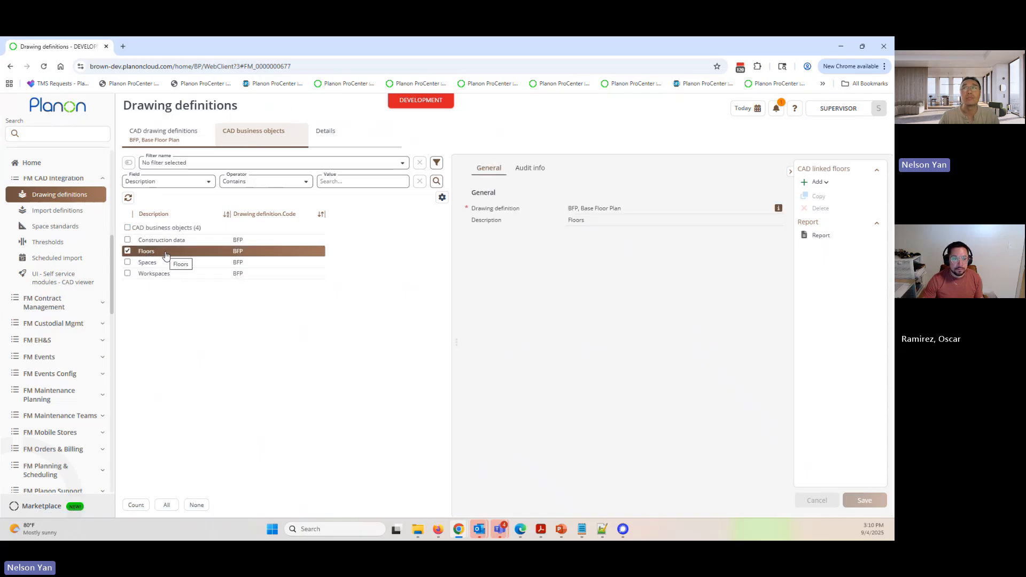
click(346, 144)
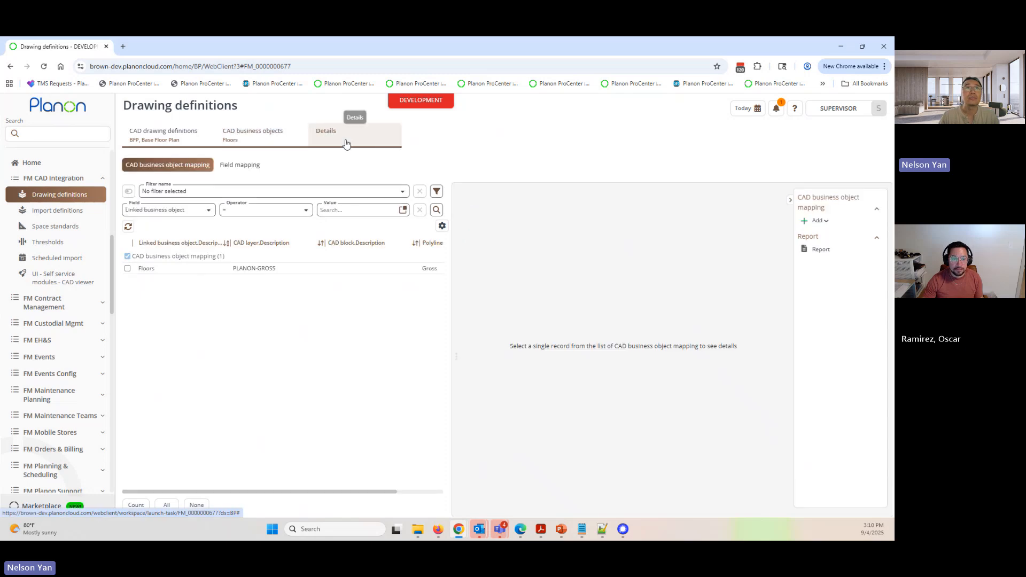
click(202, 270)
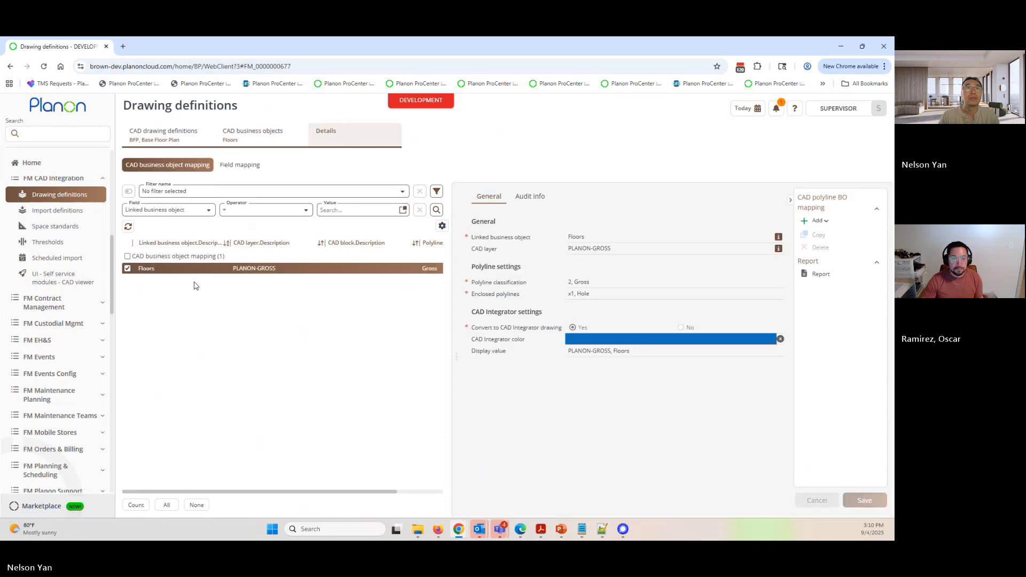
- Examine the CAD layer field and its layer name in the Floors polyline mapping
click(628, 250)
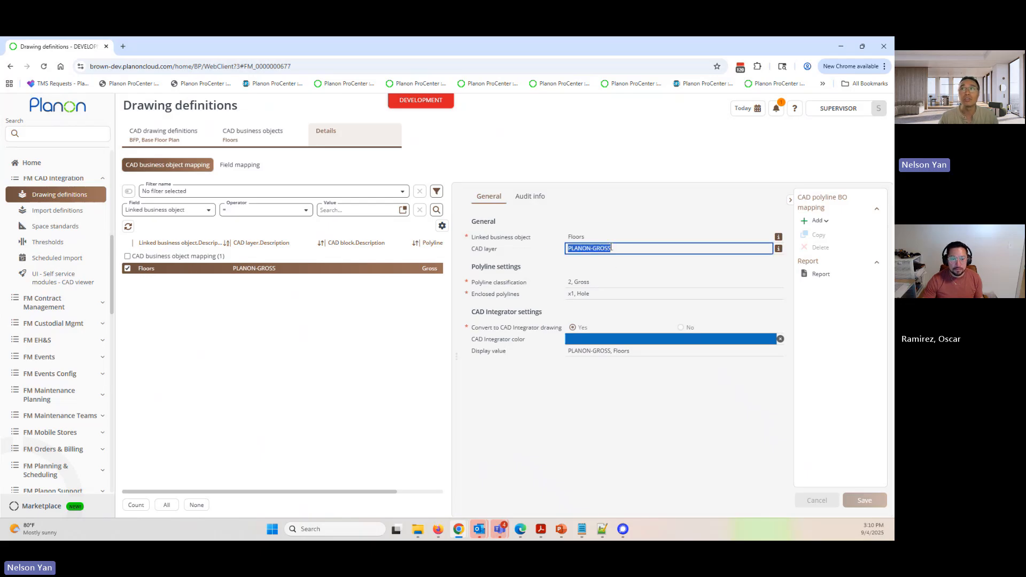
click(593, 249)
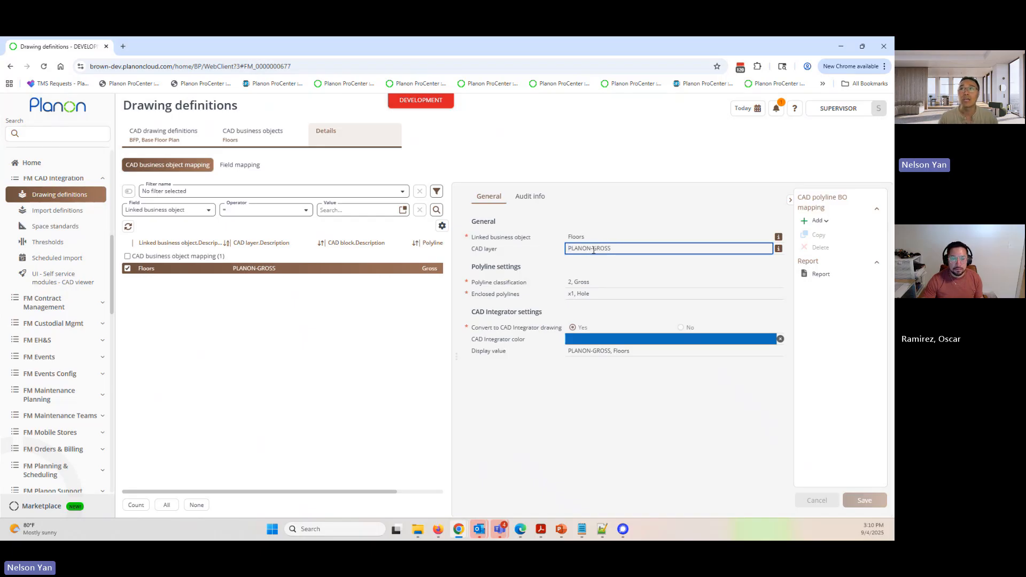
drag(593, 250, 625, 248)
click(627, 249)
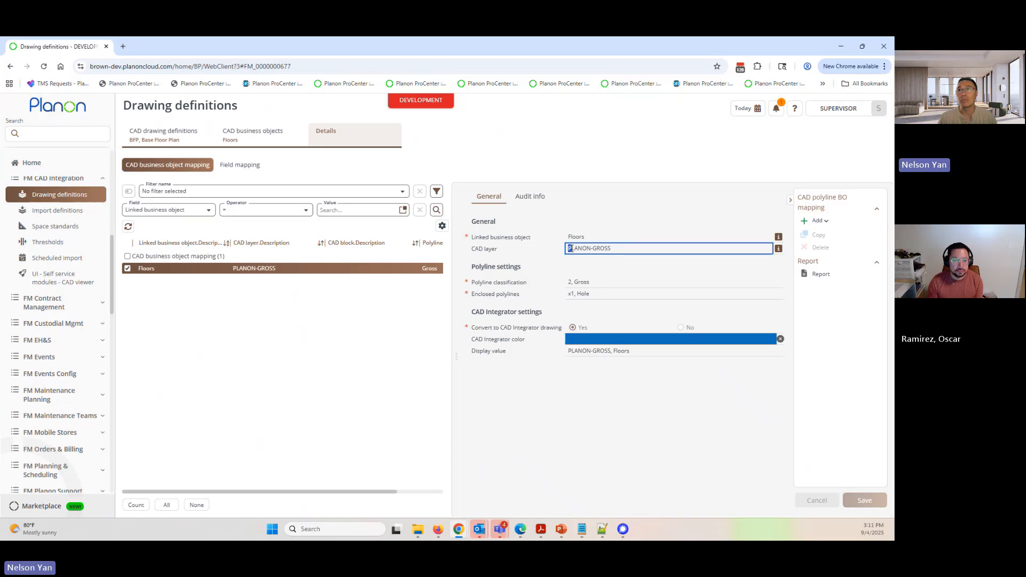
drag(571, 249, 610, 249)
click(618, 249)
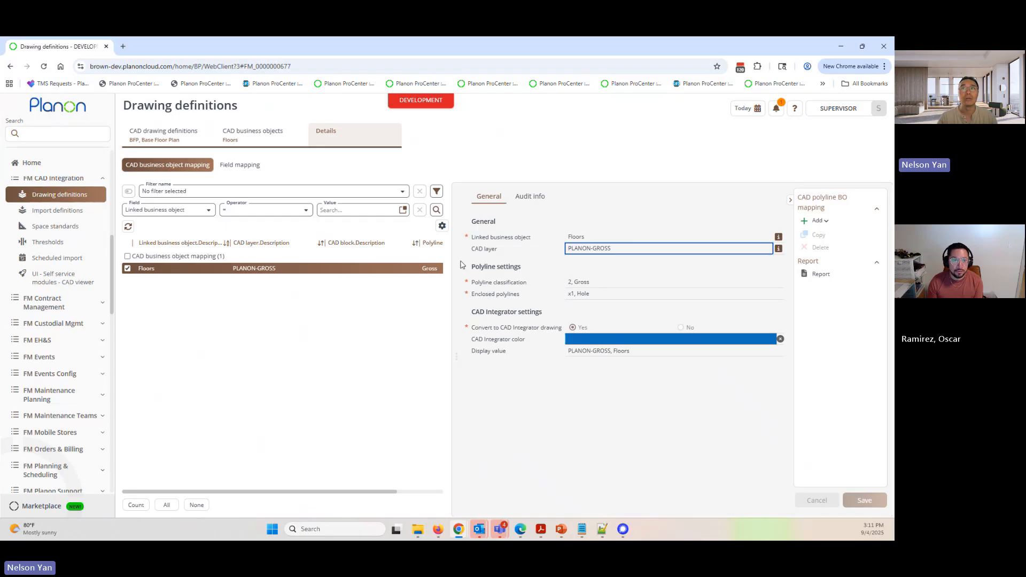
drag(472, 250, 492, 250)
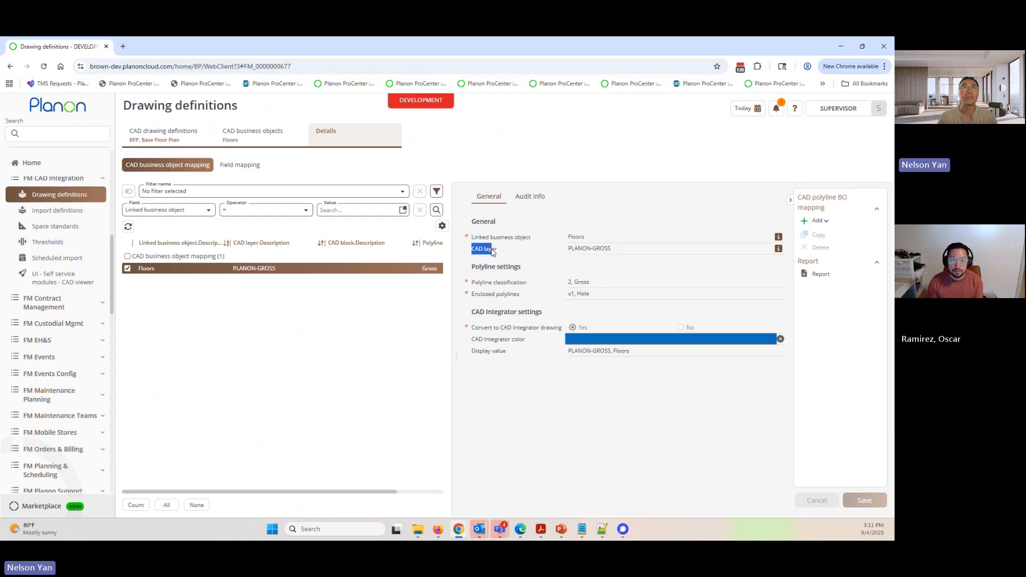
- Open the CAD business object mapping of the Spaces object and examine its CAD layer field
click(254, 138)
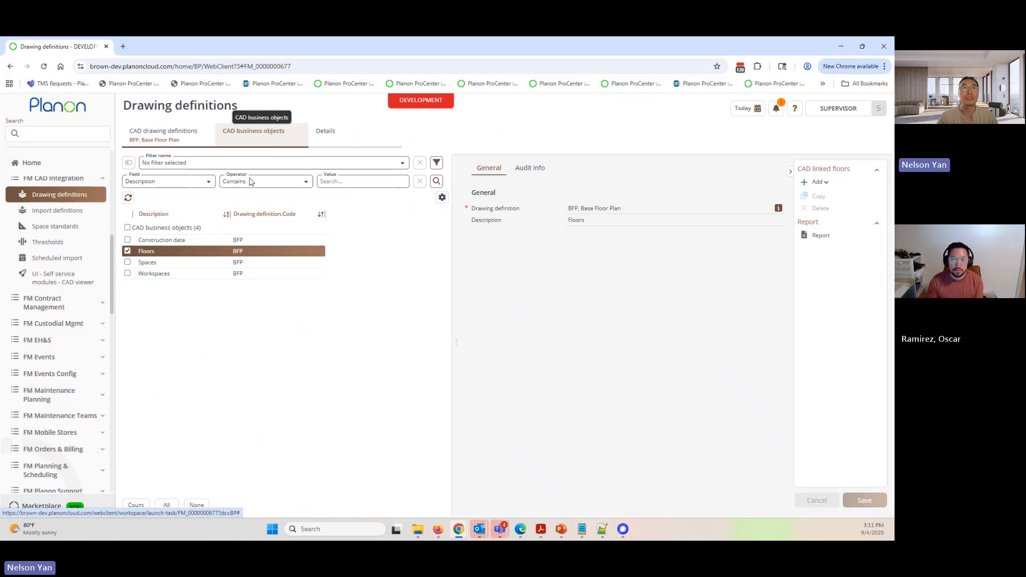
click(155, 263)
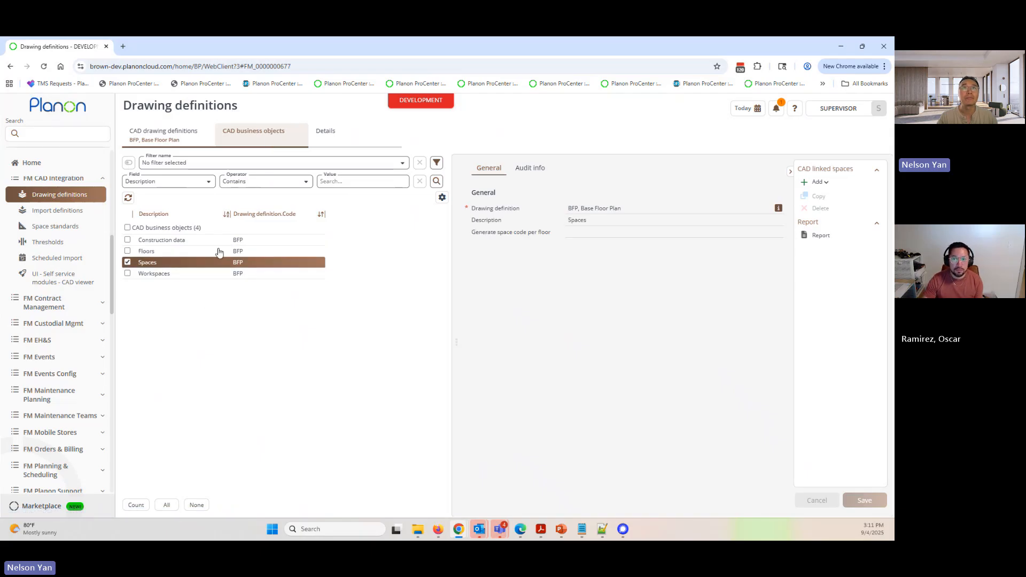
click(344, 139)
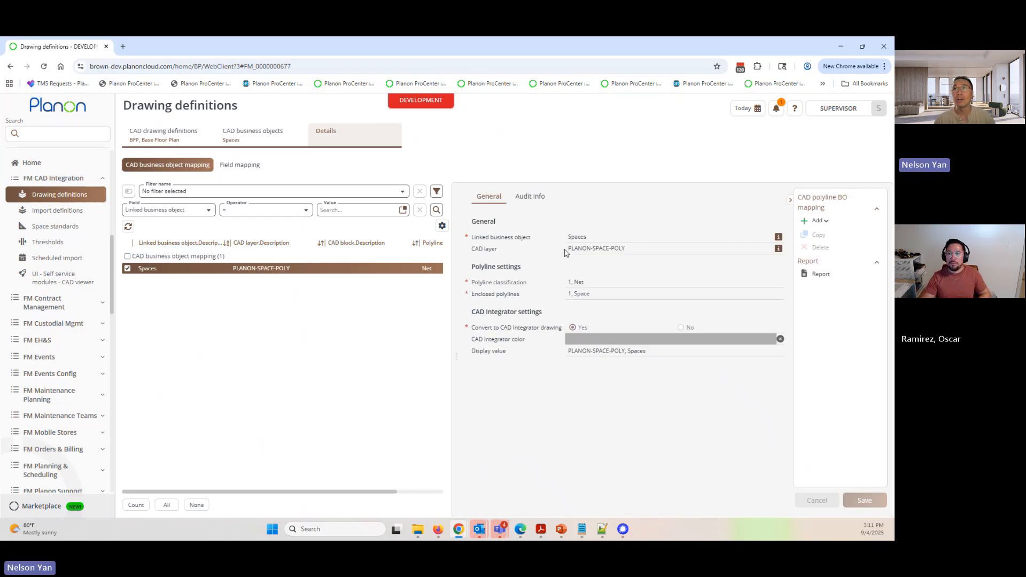
click(586, 248)
click(633, 248)
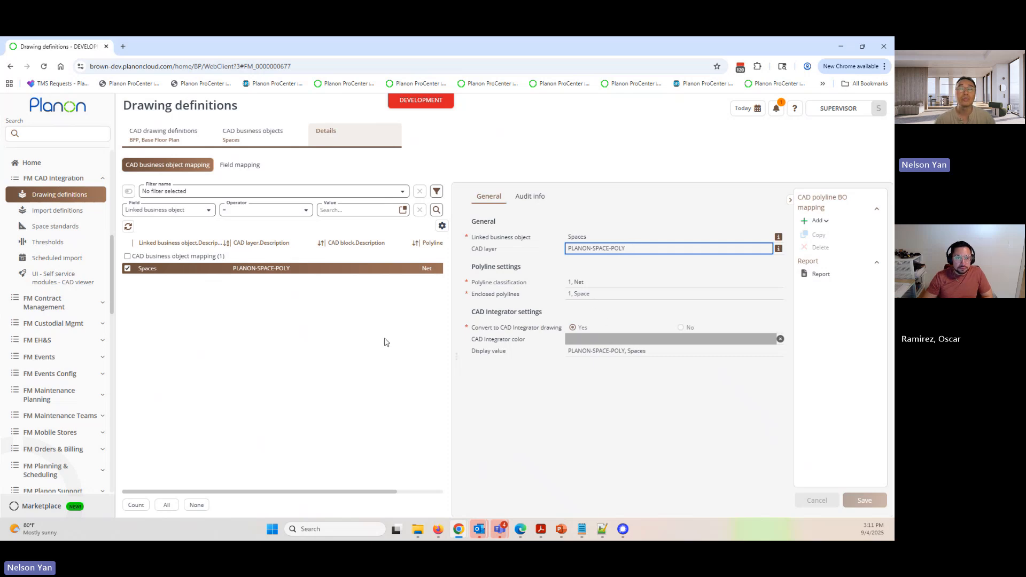
- Open the Space Number field mapping of the Spaces object and examine its CAD layer
click(249, 166)
click(253, 273)
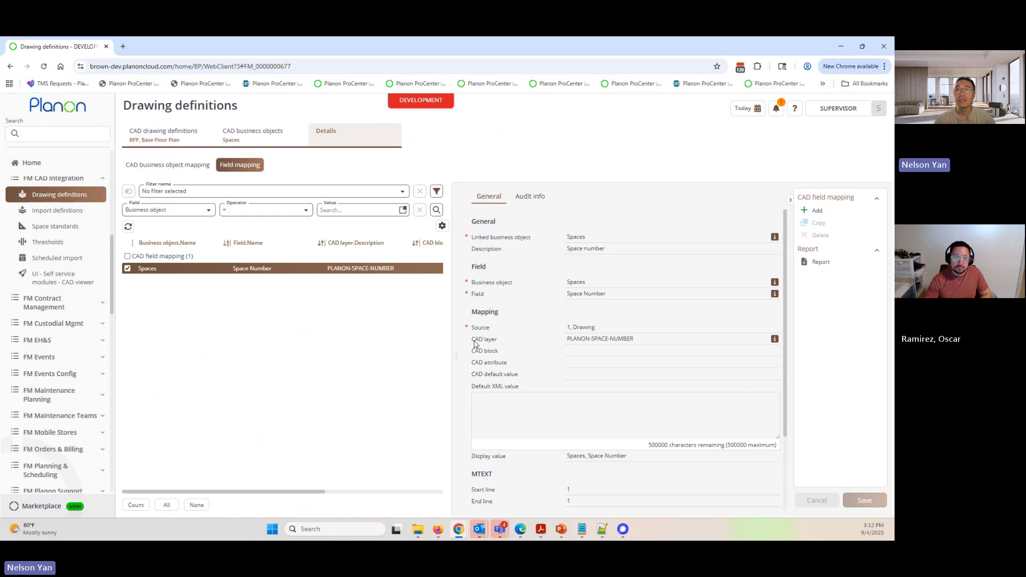
drag(474, 344, 522, 346)
click(650, 339)
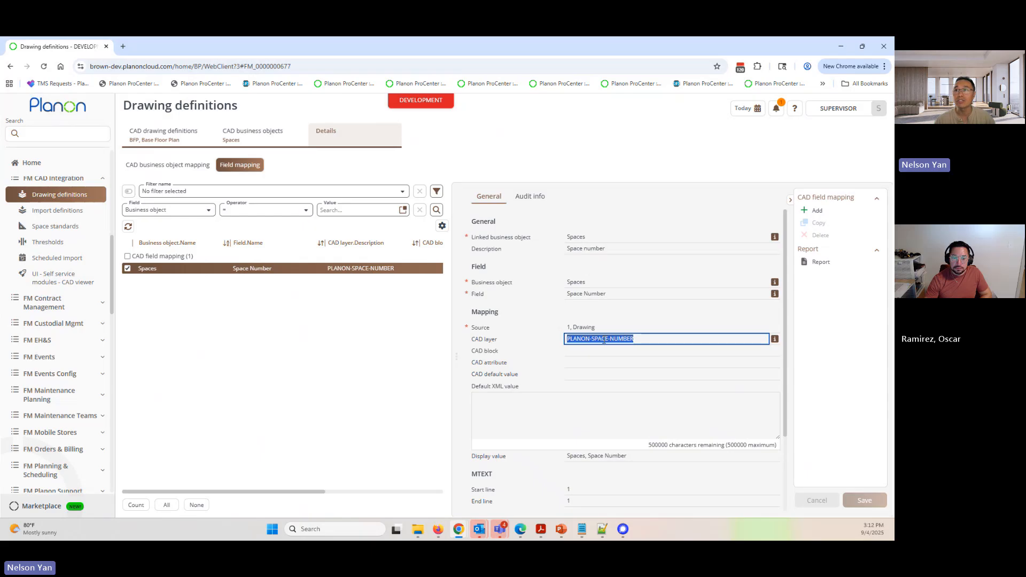
click(570, 337)
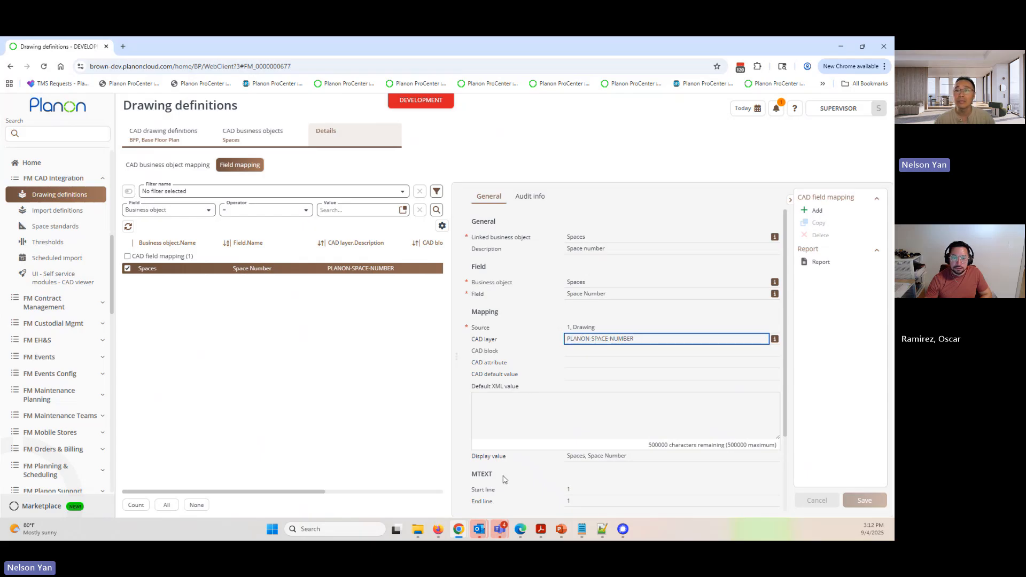
- Review the MTEXT start line and end line settings alongside the CAD layer in the Space Number field mapping
drag(472, 475, 546, 496)
click(488, 481)
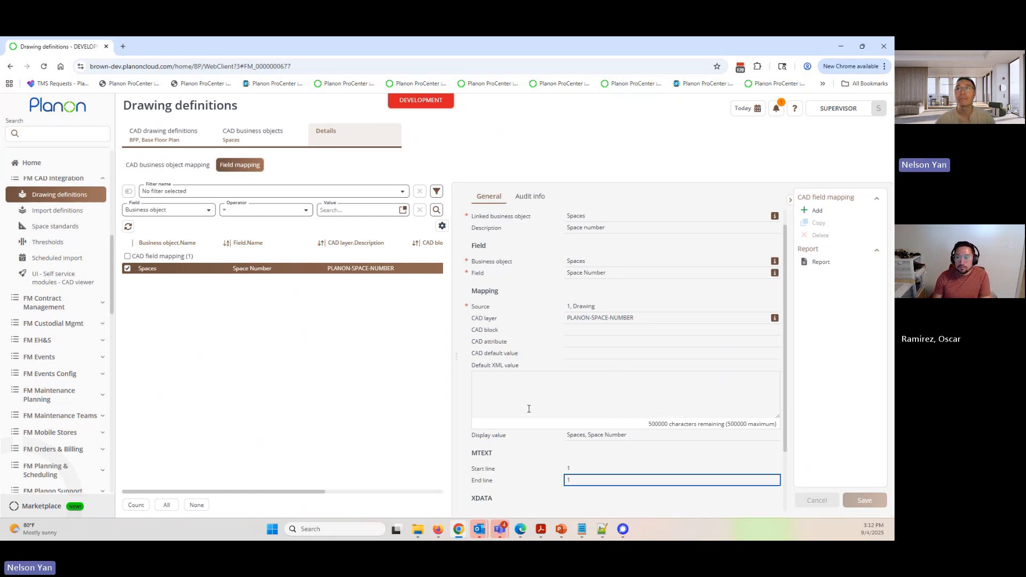
scroll(528, 409, up, 1)
click(616, 339)
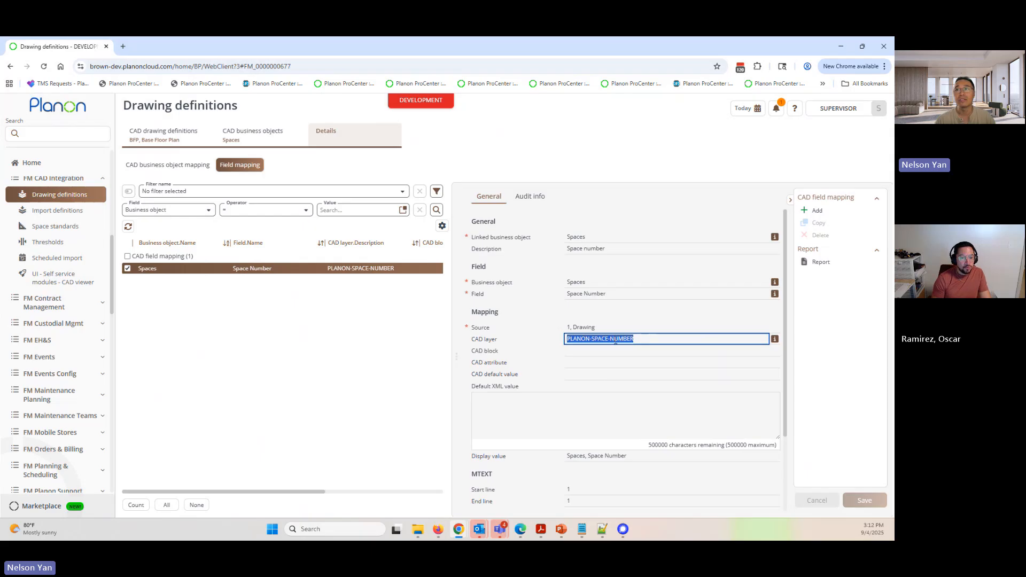
click(491, 490)
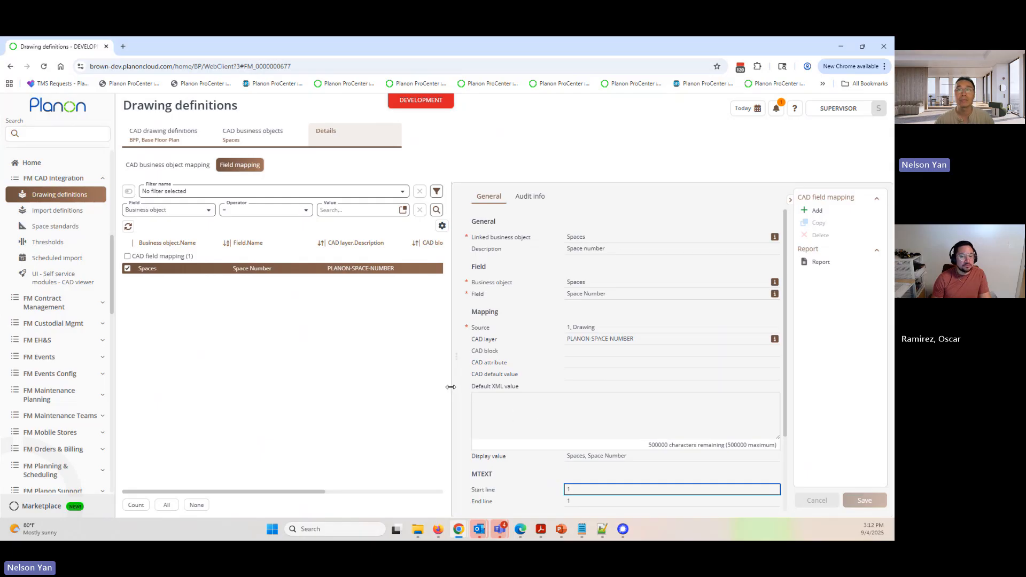
drag(452, 389, 431, 389)
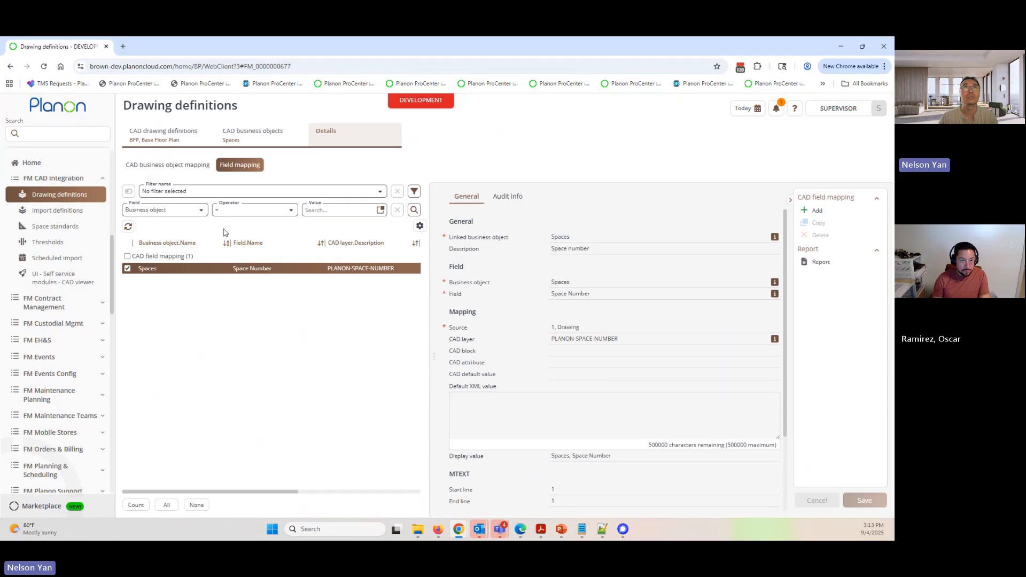
- Open the CAD business object mapping of the Workspaces object in the Base Floor Plan definition and examine its CAD layer
click(159, 135)
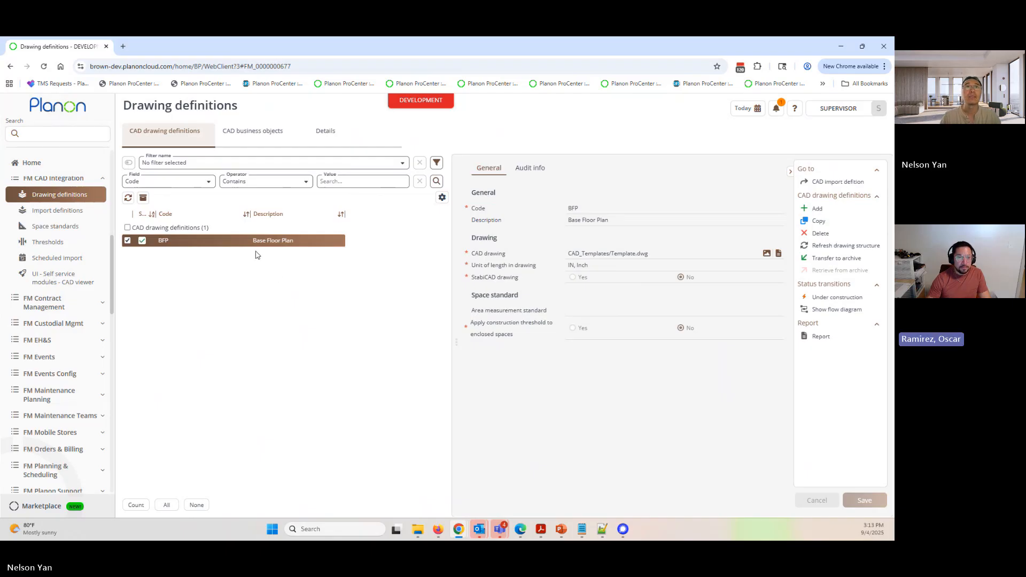
click(263, 134)
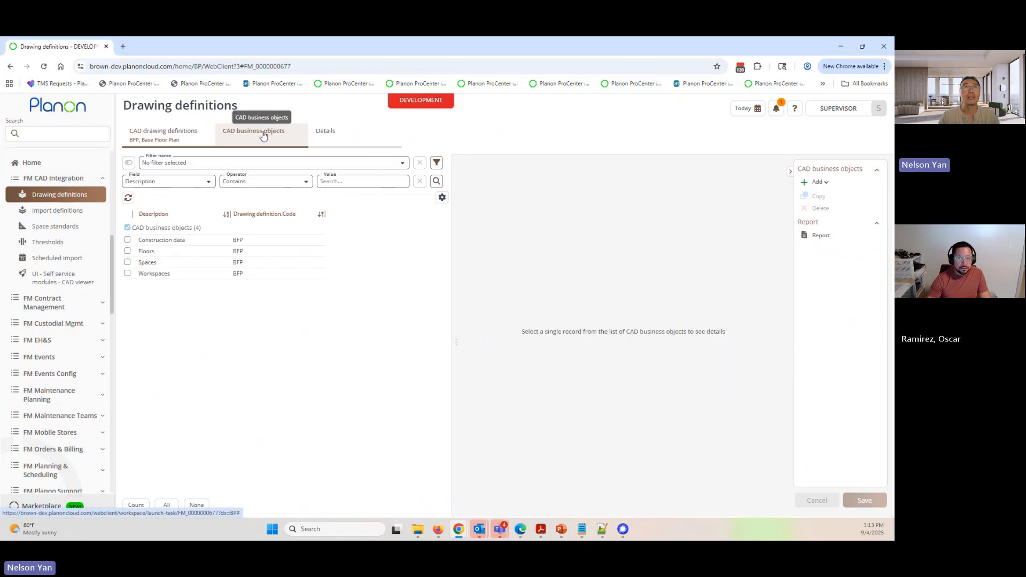
click(152, 275)
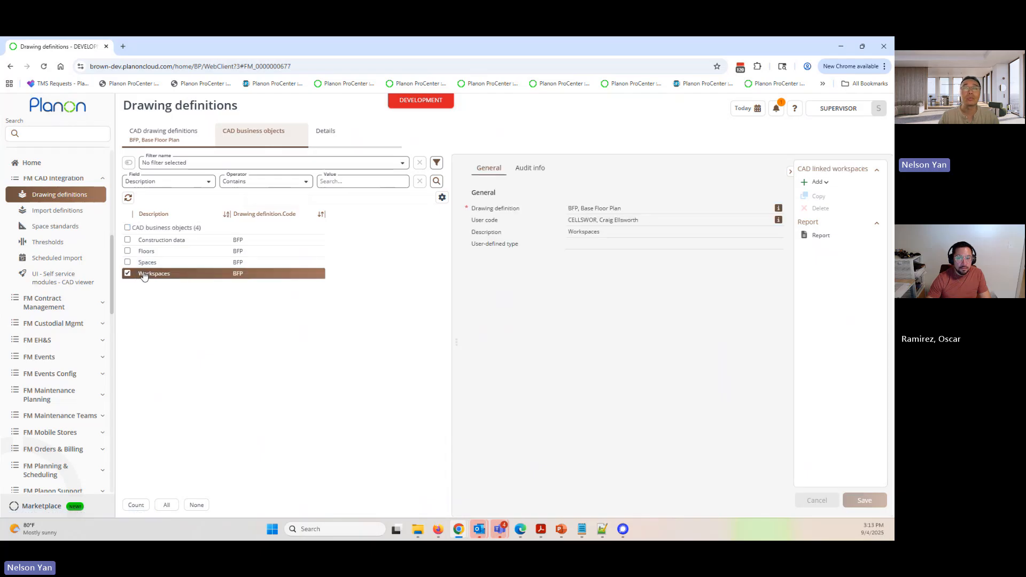
click(344, 142)
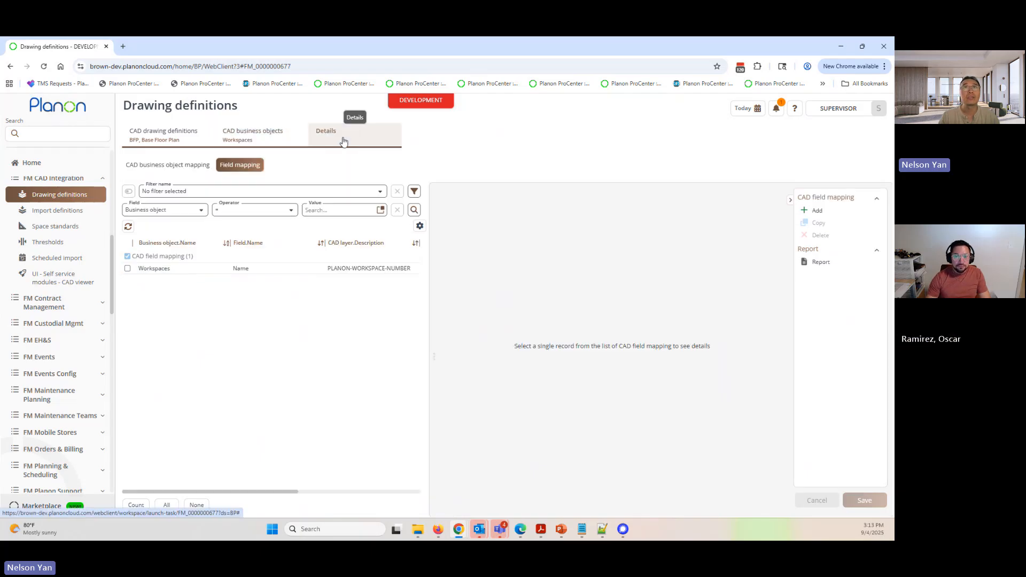
click(170, 168)
click(237, 270)
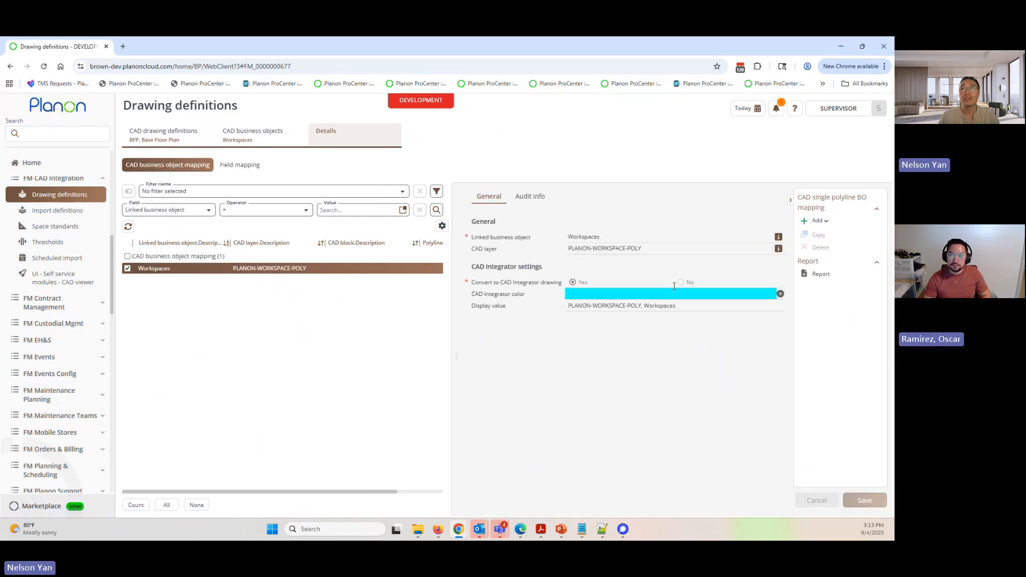
drag(648, 249, 571, 249)
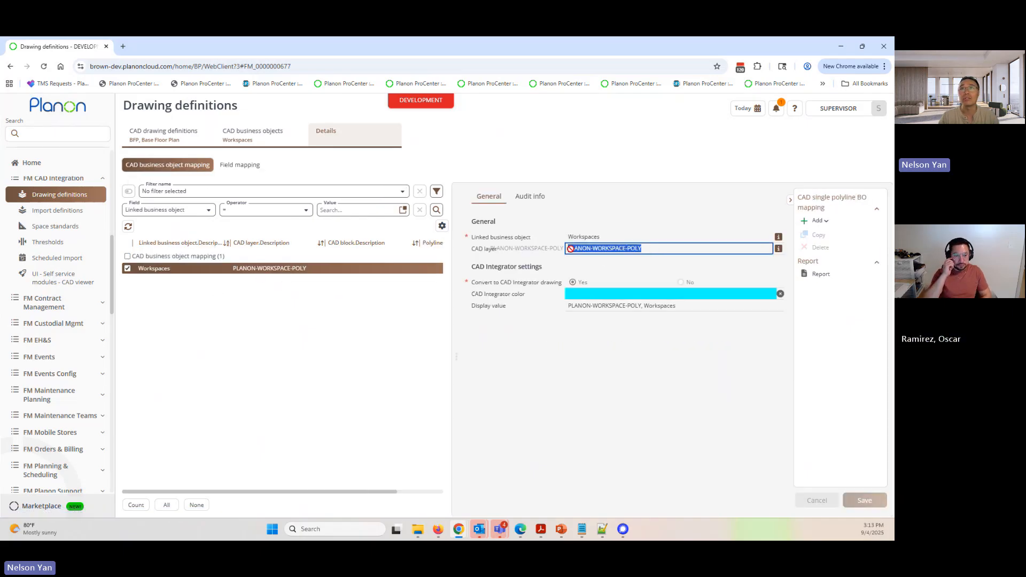
- Open the Name field mapping of the Workspaces object and examine its CAD layer and MTEXT start and end lines
click(241, 166)
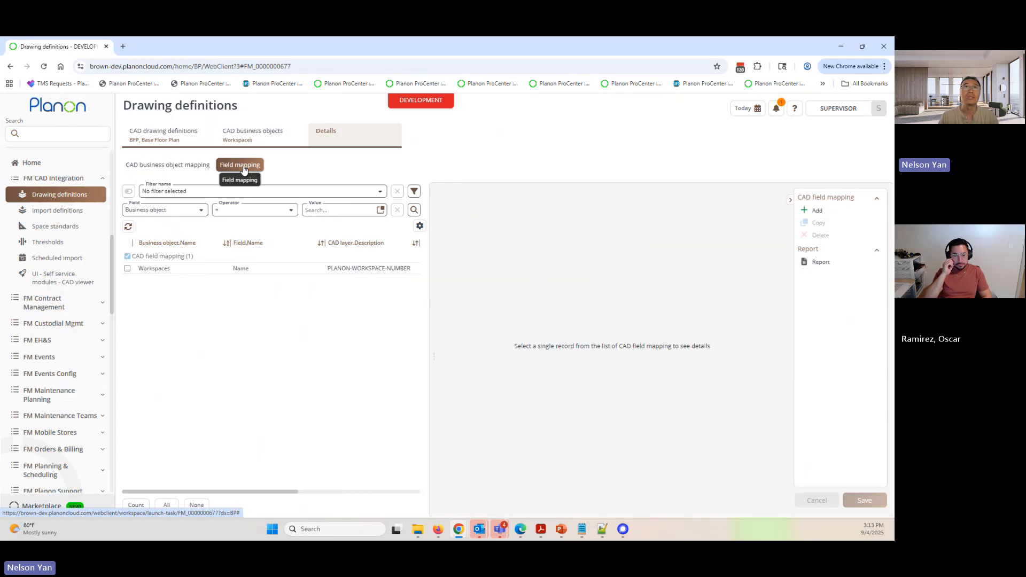
click(245, 270)
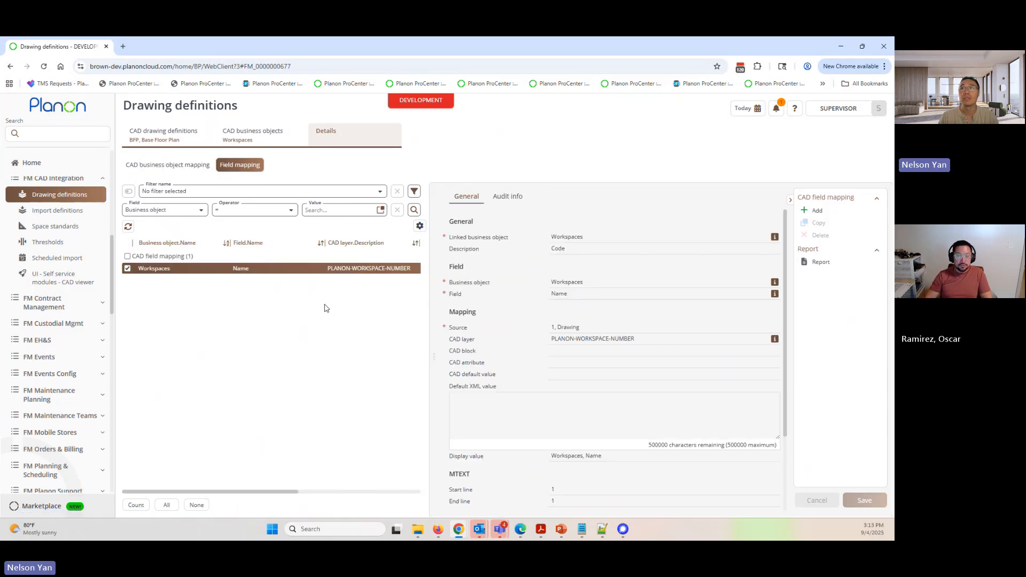
click(658, 340)
click(636, 342)
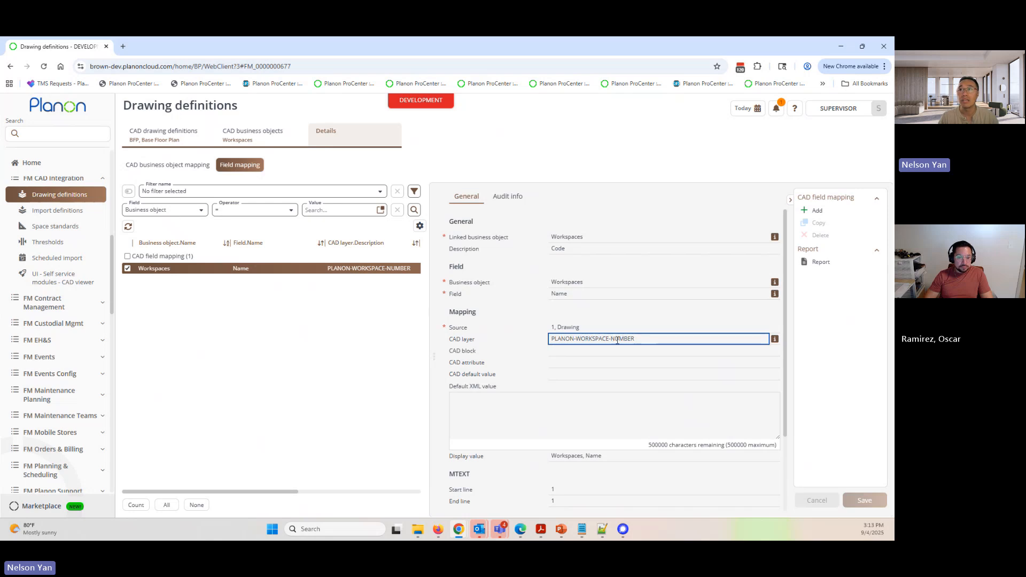
drag(445, 488, 474, 501)
scroll(474, 501, down, 1)
click(458, 452)
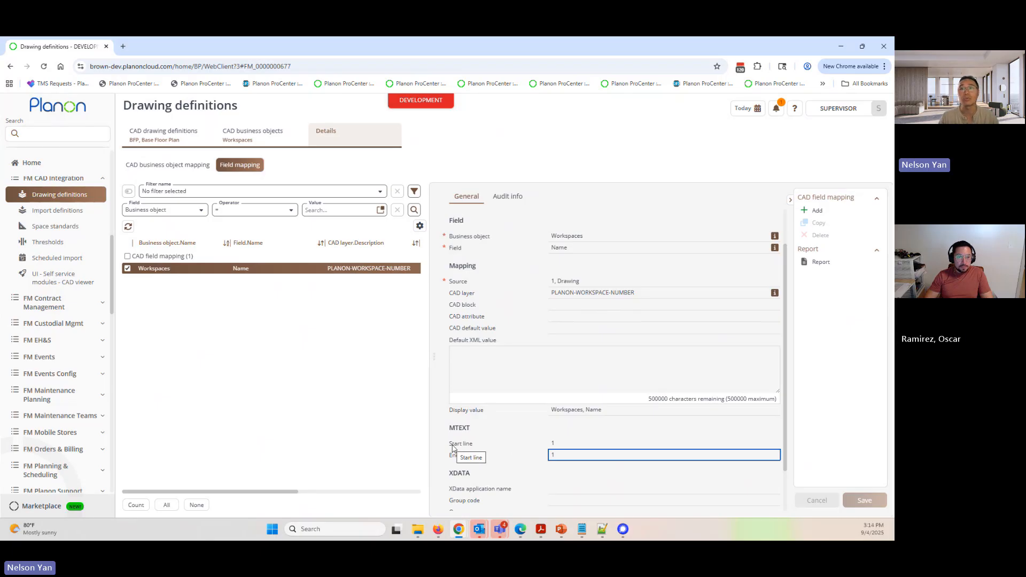
scroll(502, 447, up, 1)
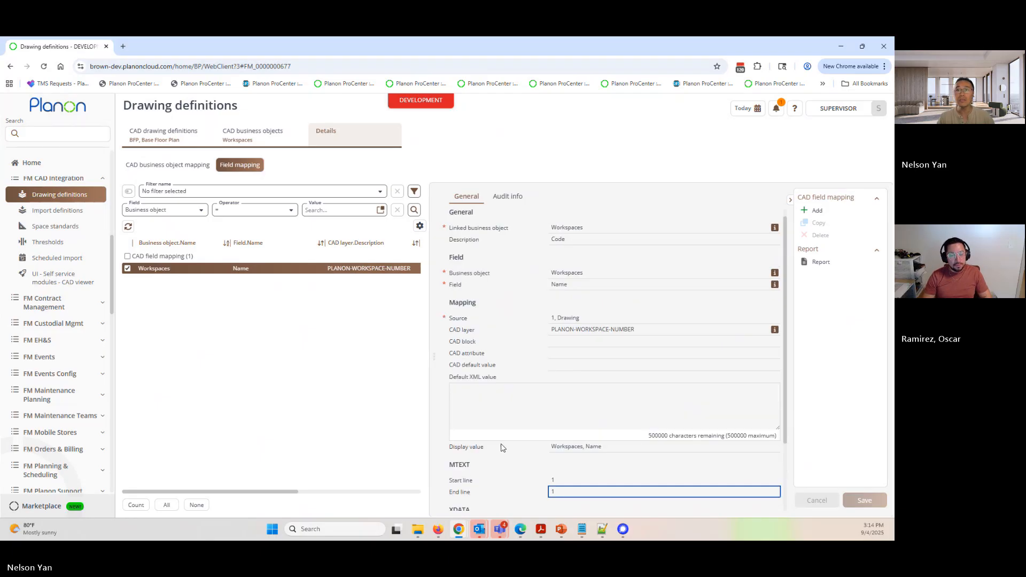
- Open the CAD business object mappings of the Construction data object to review its mapped layers
click(245, 136)
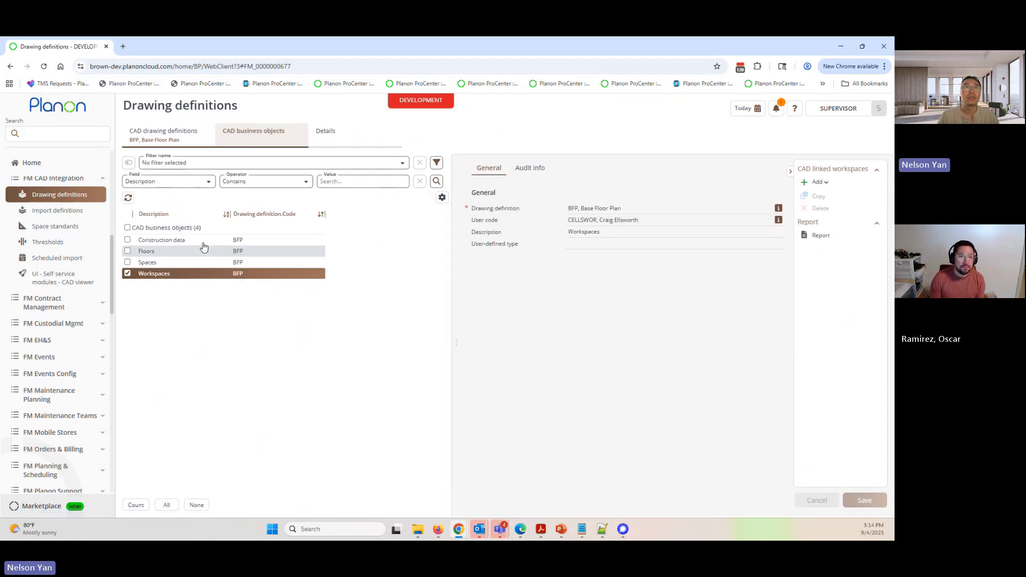
click(193, 241)
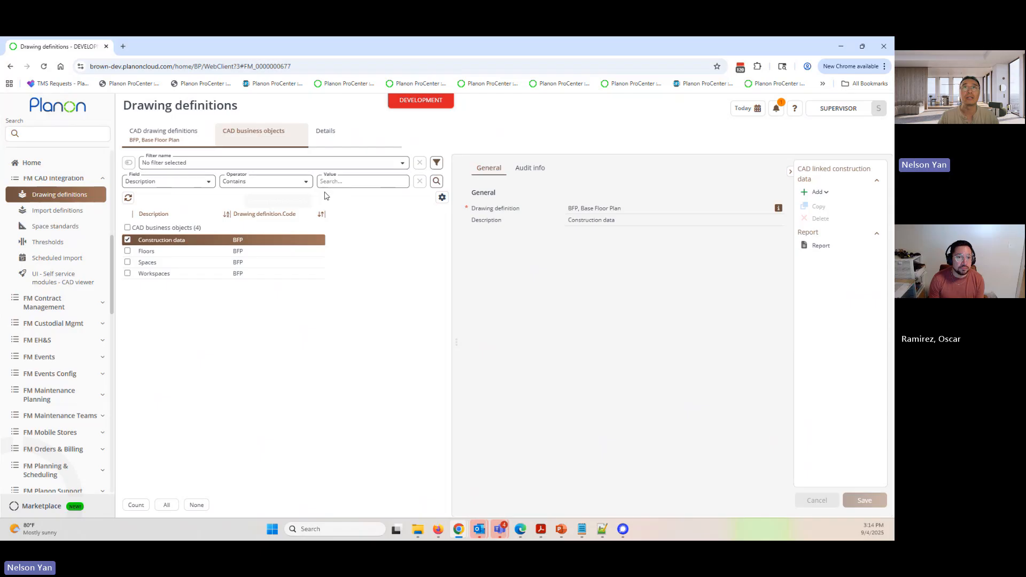
click(344, 138)
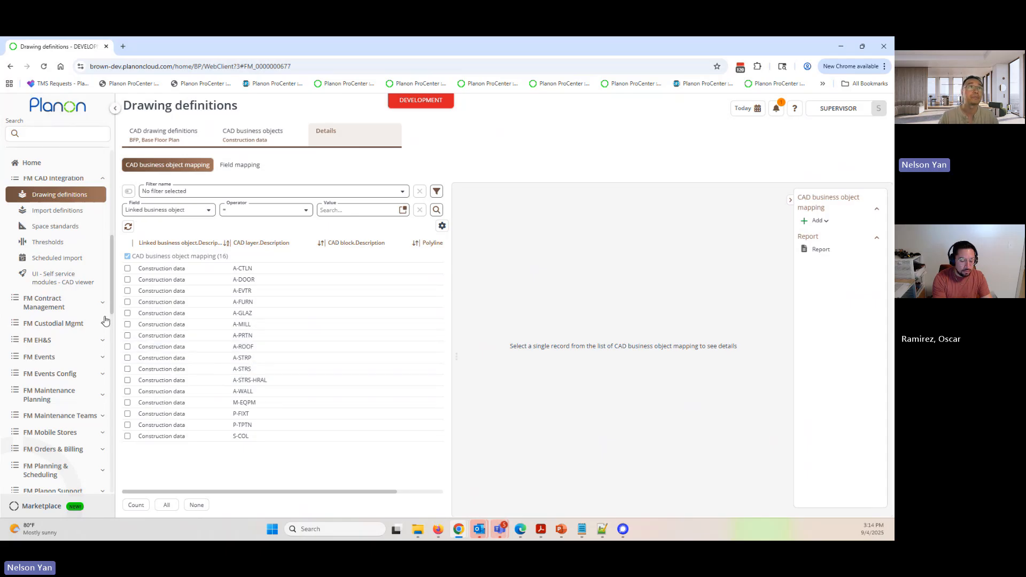
- Go to Spaces & Workspaces and select space 135 on the First floor of Andrews Hall
click(85, 134)
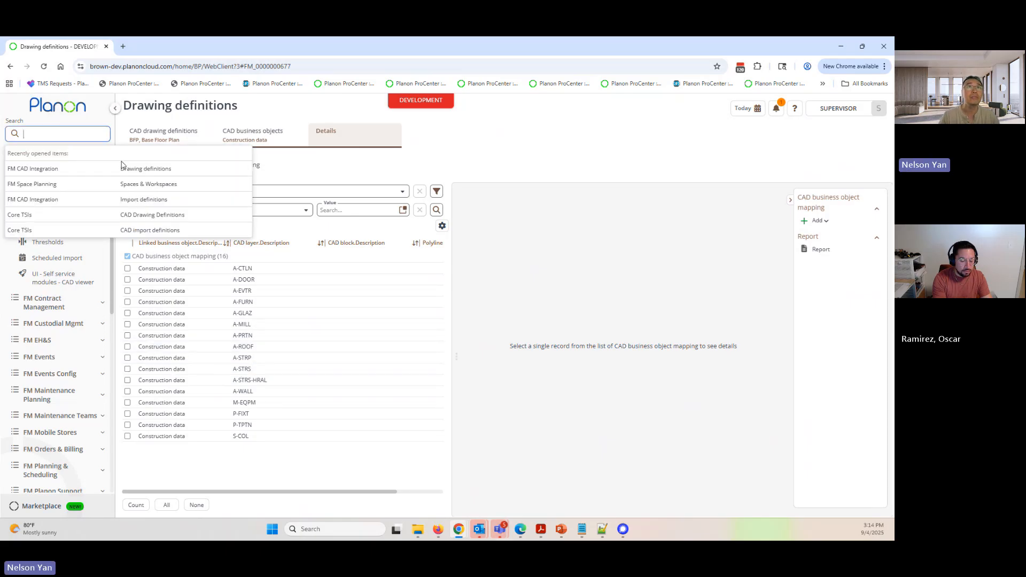
click(153, 186)
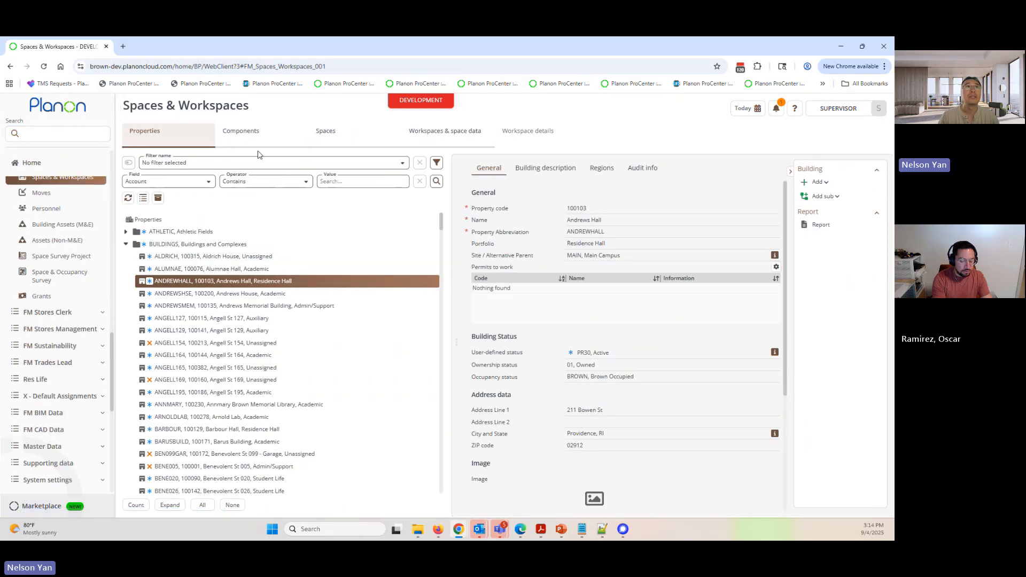
click(252, 137)
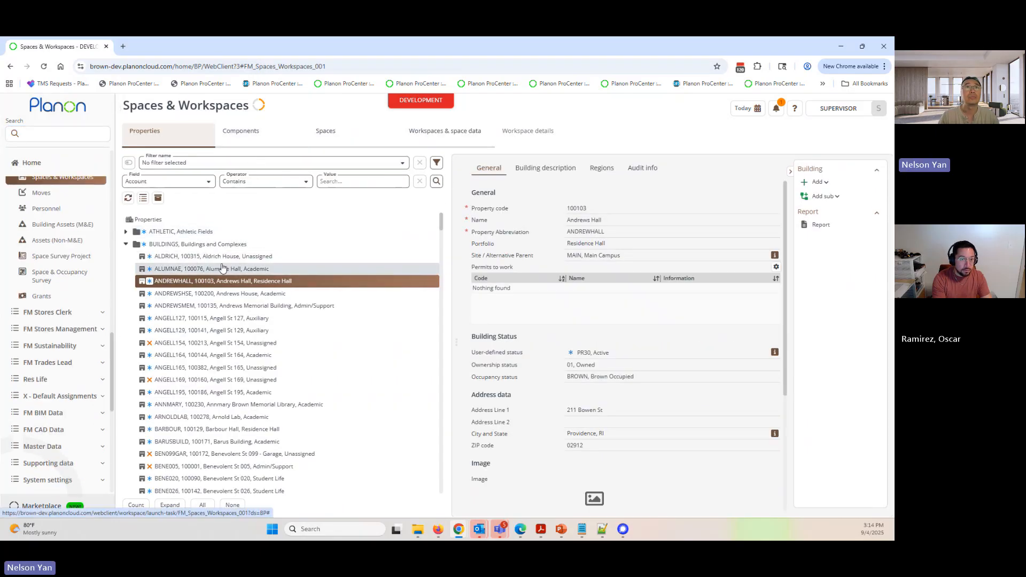
click(337, 280)
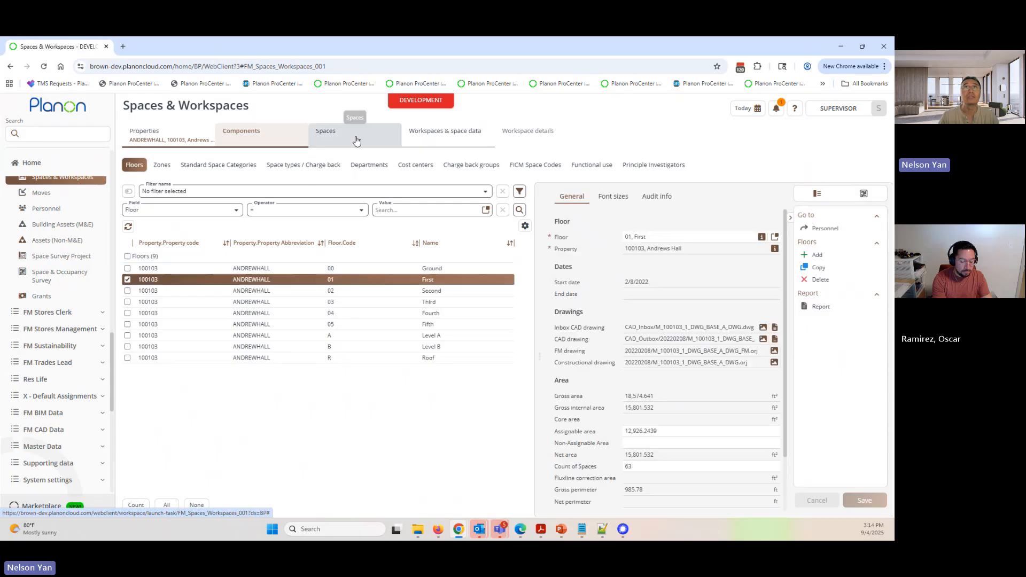
click(350, 133)
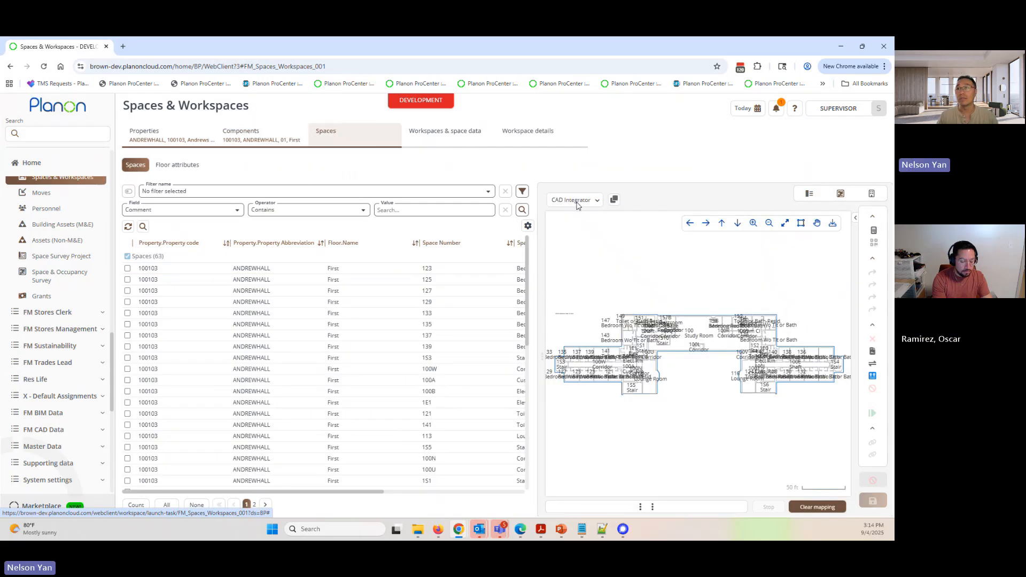
click(472, 327)
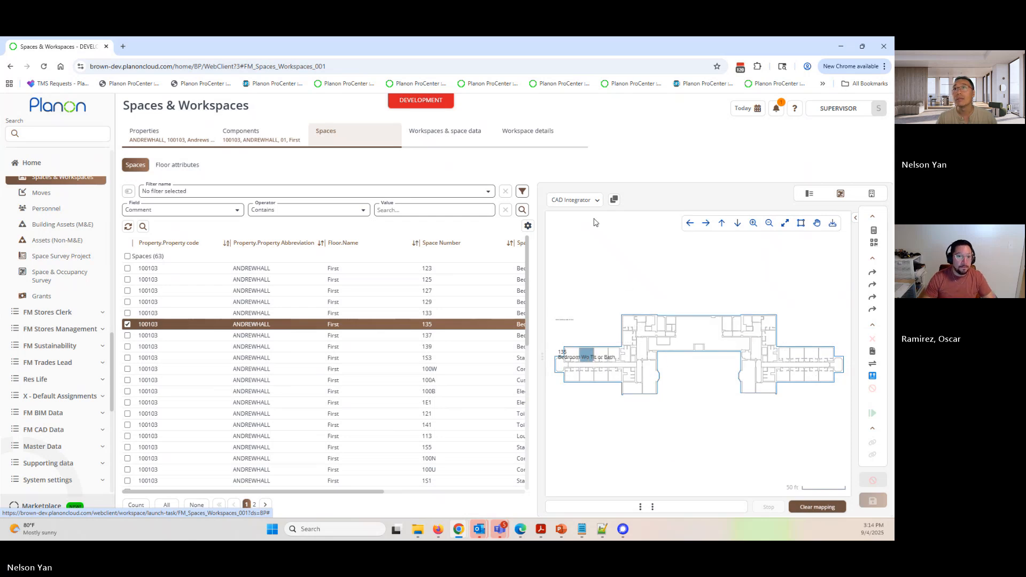
- Turn on the constructional drawing in CAD Integrator and inspect the First floor plan's construction details
click(582, 203)
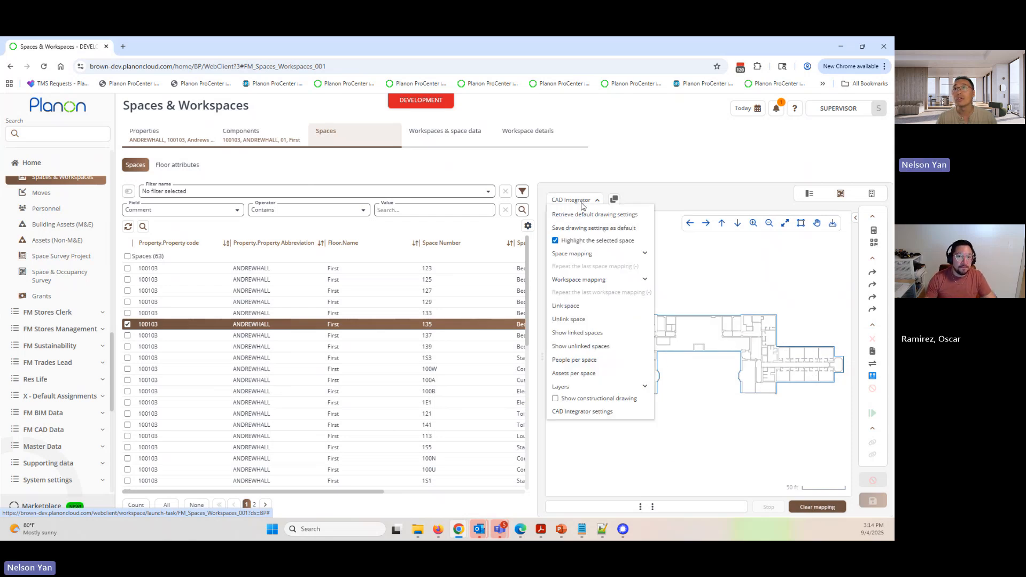
click(556, 399)
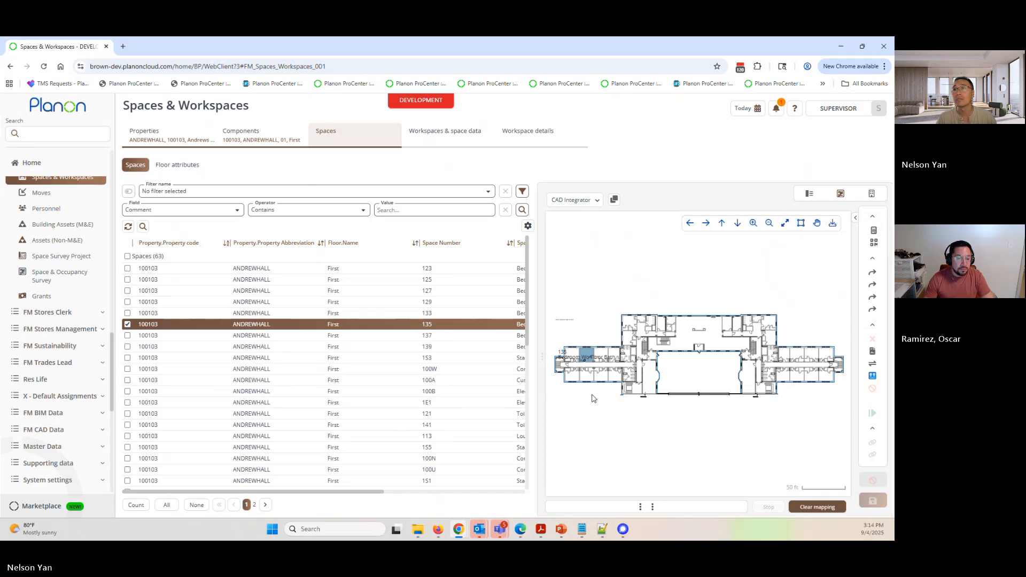
scroll(585, 355, up, 5)
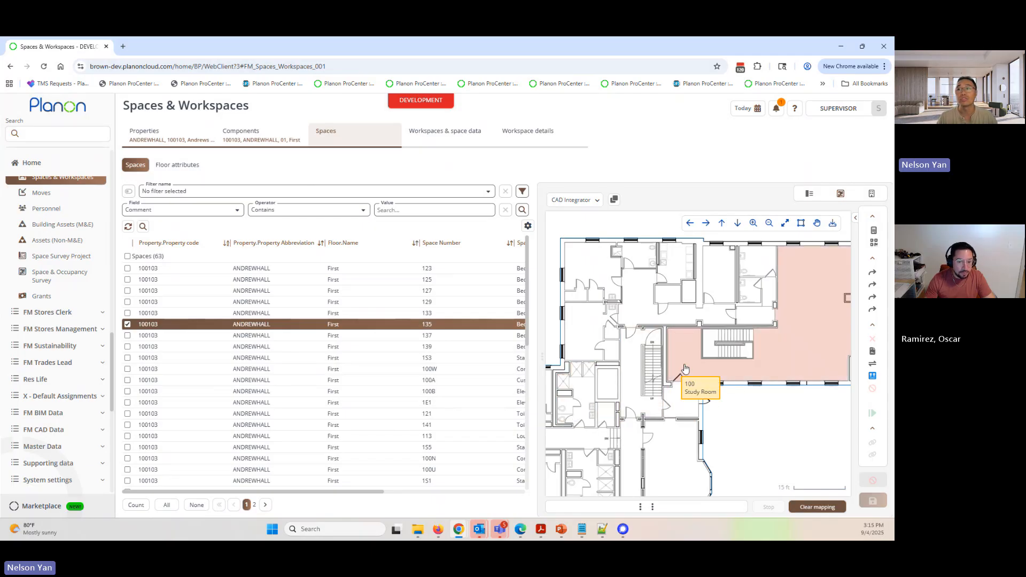
scroll(686, 369, down, 3)
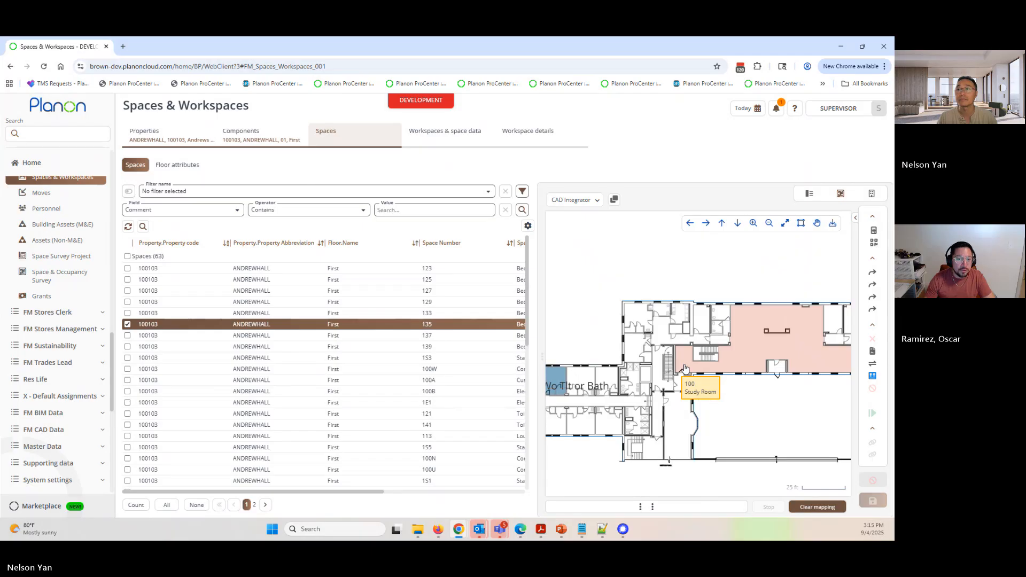
- Return to Drawing definitions and download the CAD template drawing of the BFP Base Floor Plan definition
click(594, 201)
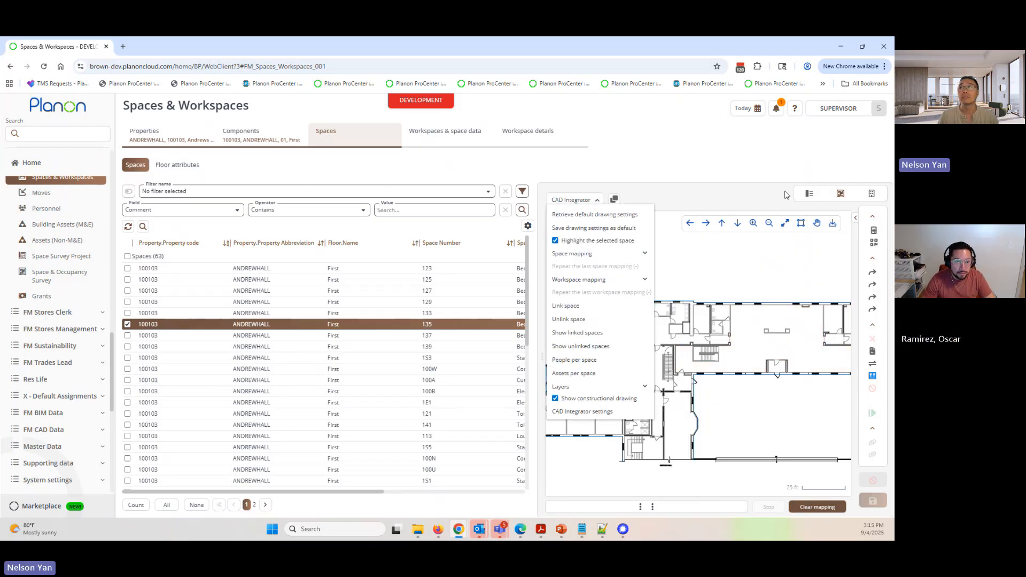
click(809, 193)
click(59, 133)
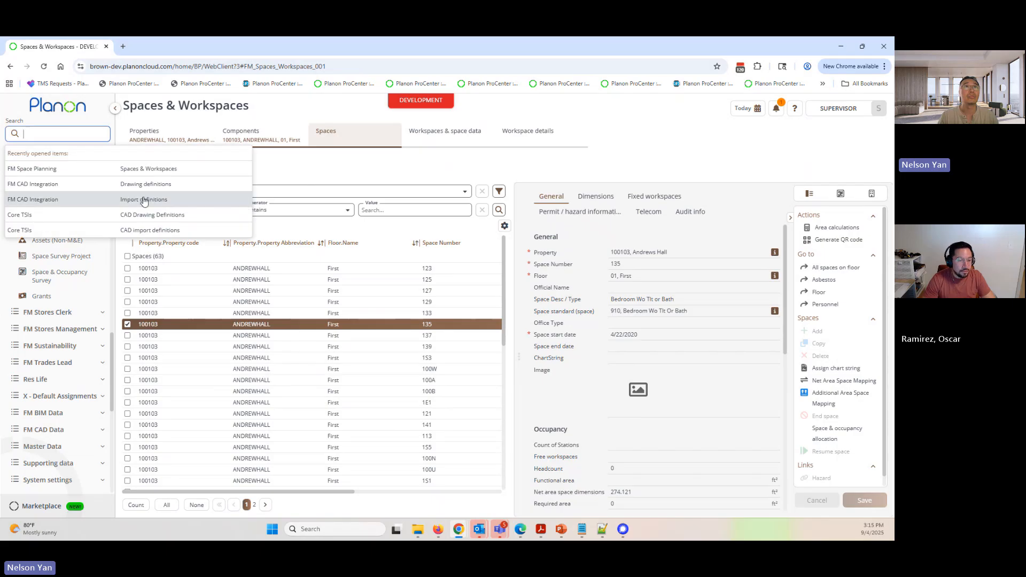
click(143, 184)
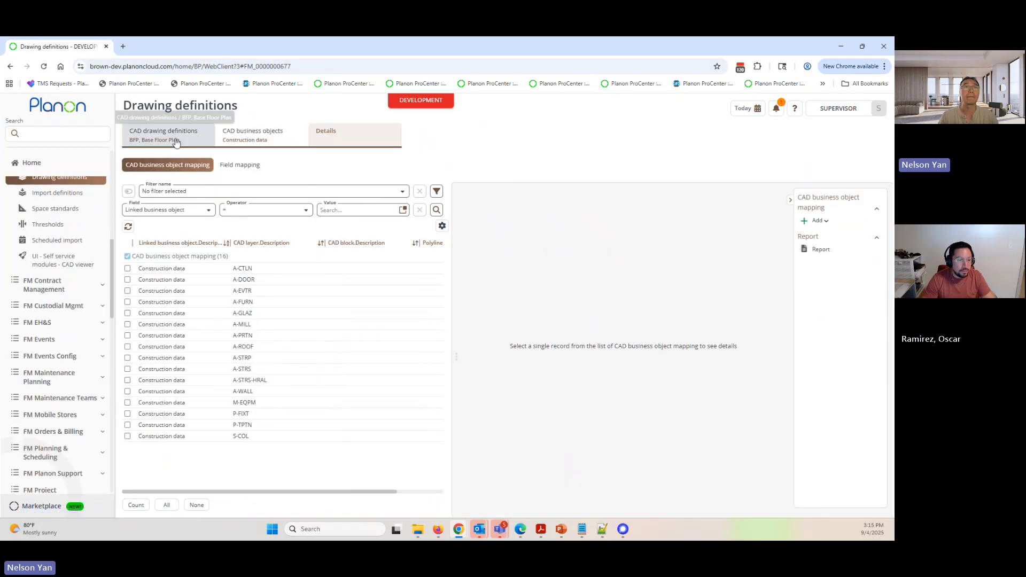
click(177, 142)
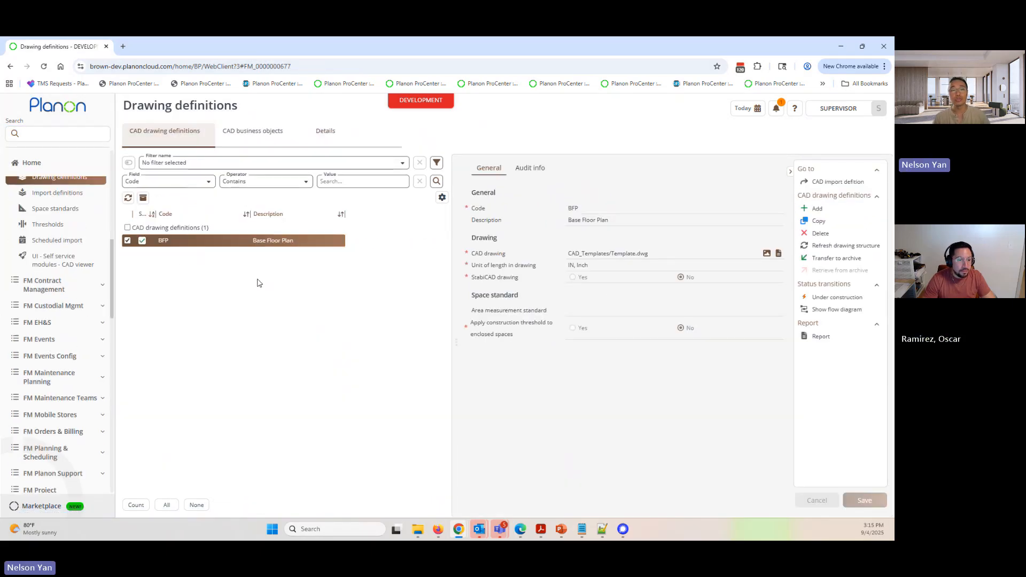
click(779, 256)
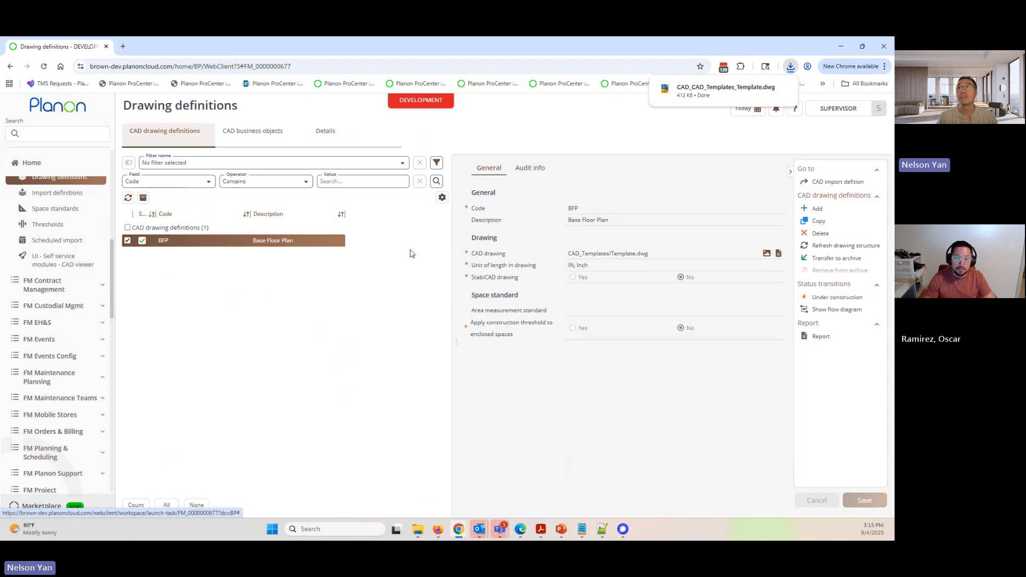
- Add a new CAD drawing definition with code "test" and description "test"
click(819, 211)
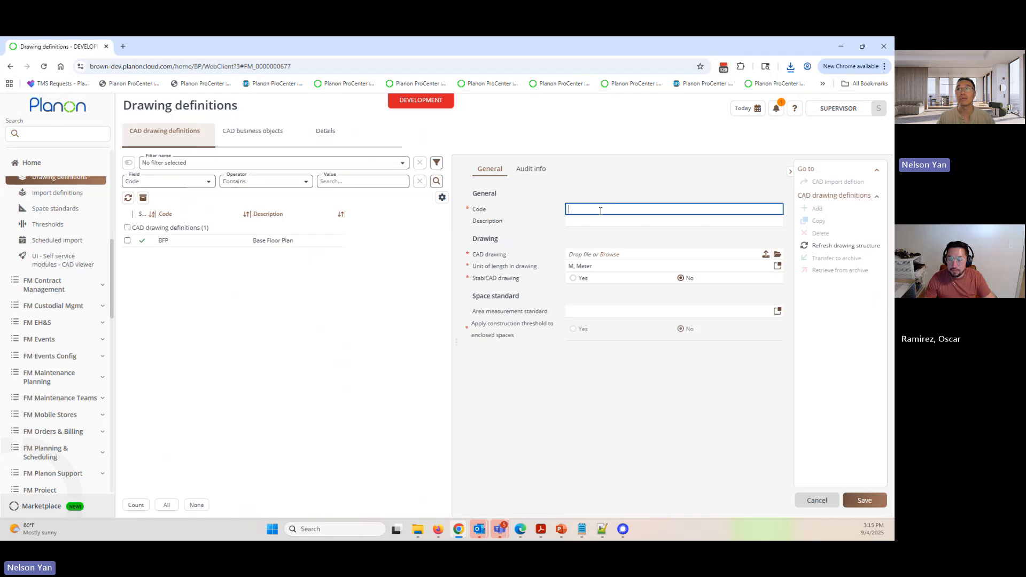
text(test)
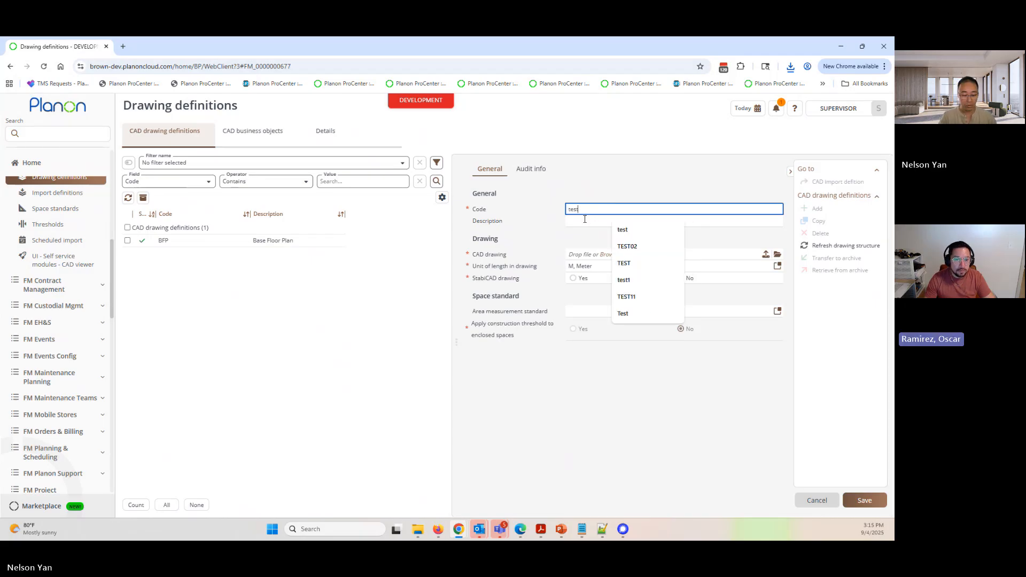
click(585, 220)
text(test)
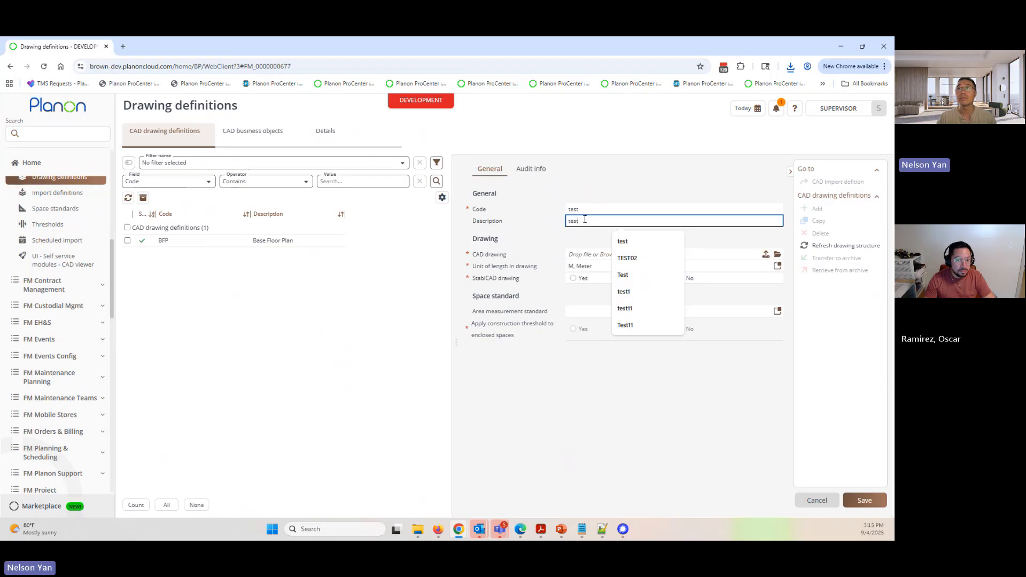
- Upload CAD_CAD_Templates_Template.dwg into the CAD_Inbox directory as the CAD drawing of the new definition
click(566, 240)
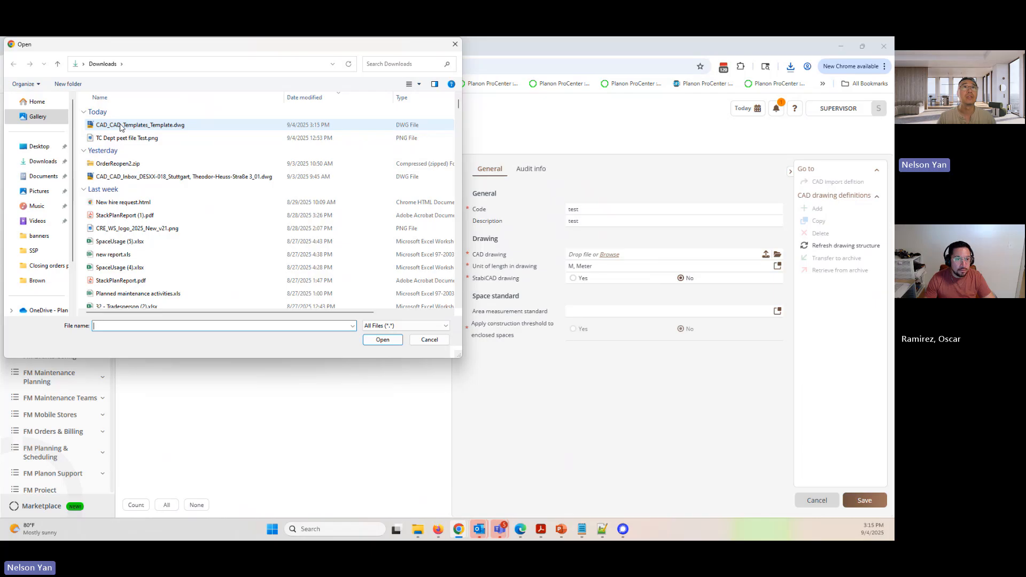
double_click(122, 128)
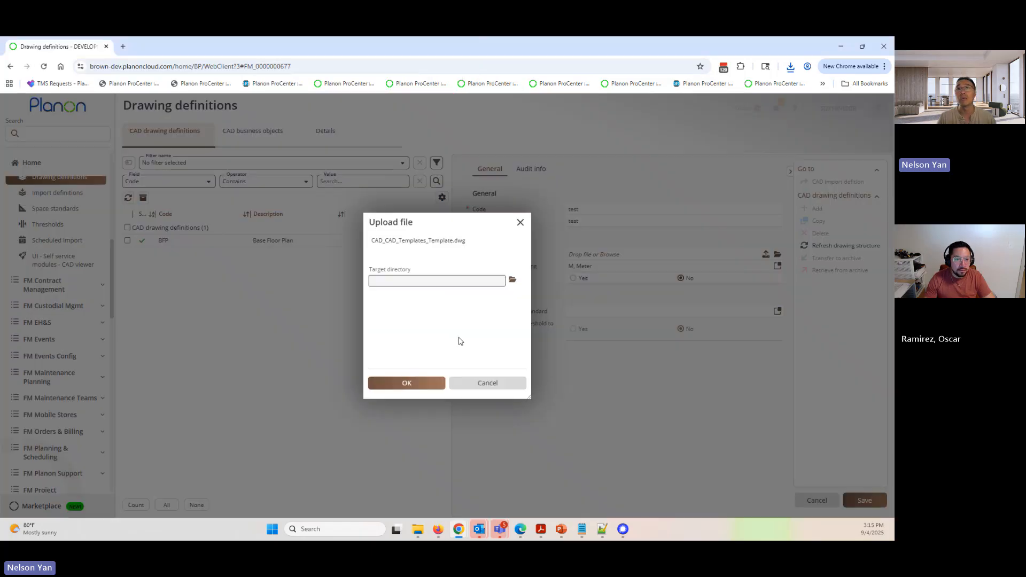
click(511, 280)
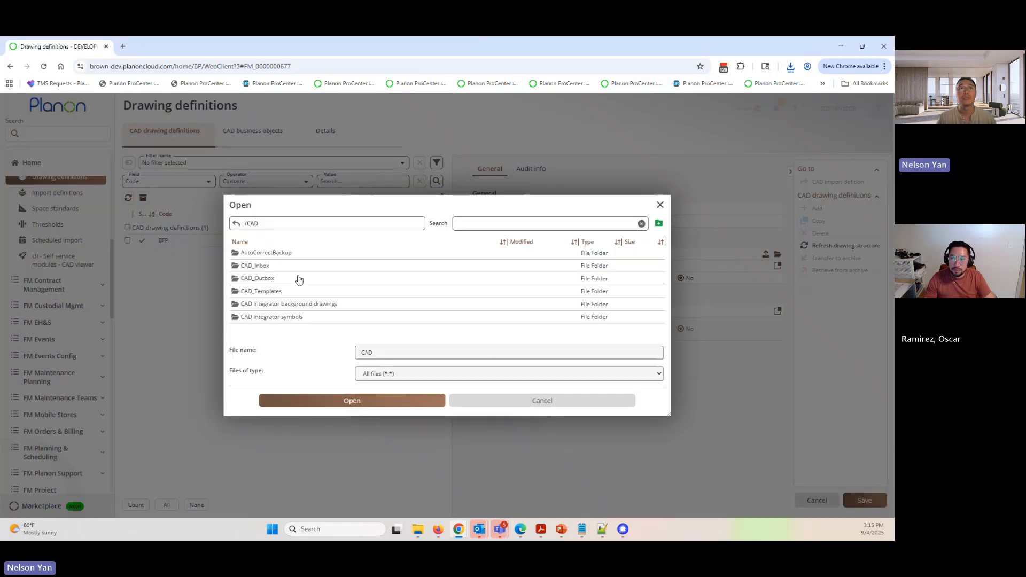
click(245, 266)
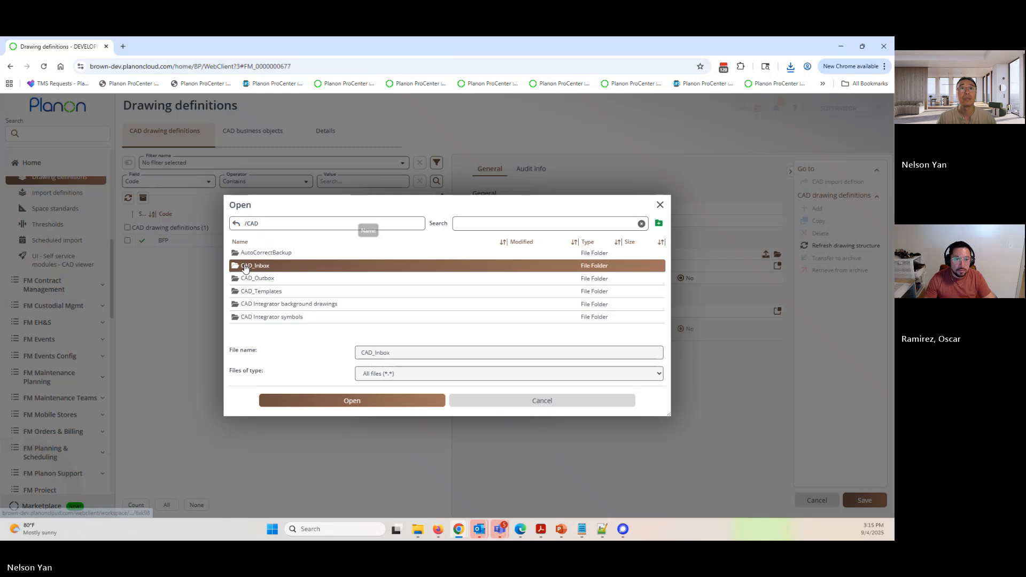
double_click(245, 266)
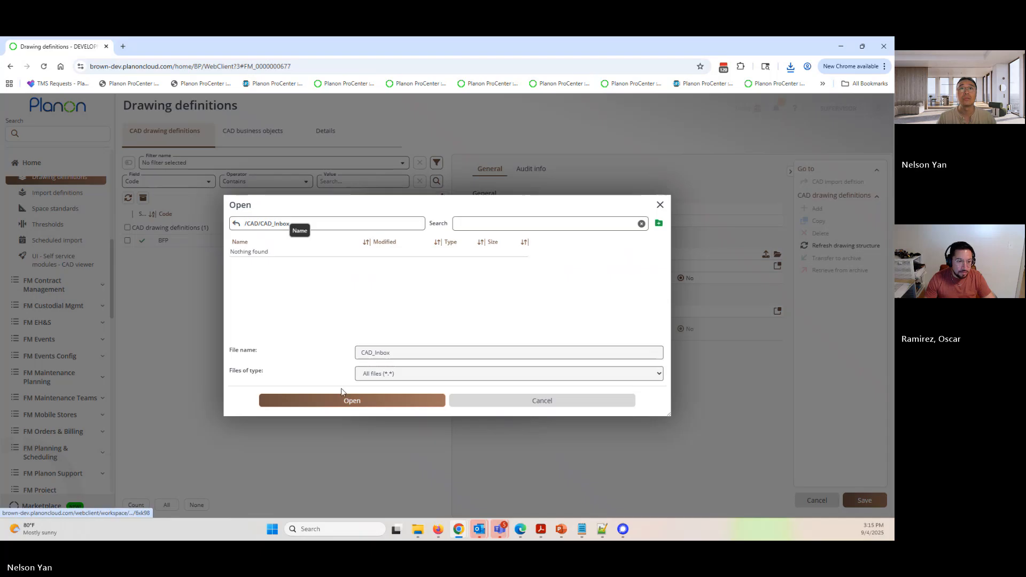
click(350, 400)
click(408, 384)
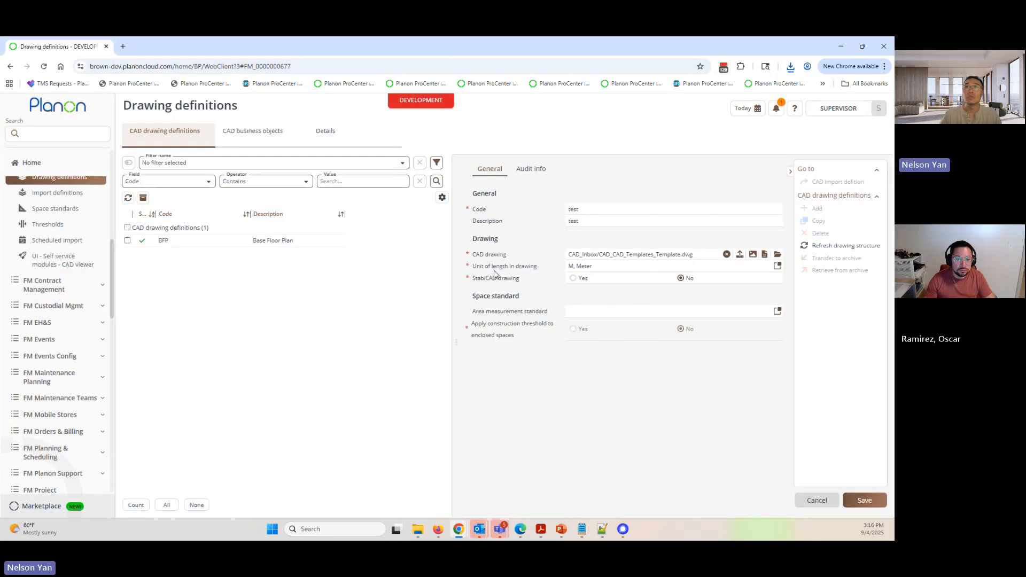
- Set the unit of length in drawing to IN, Inch and save the test drawing definition
mouse_move(484, 266)
mouse_down()
mouse_move(543, 280)
mouse_move(523, 270)
mouse_up()
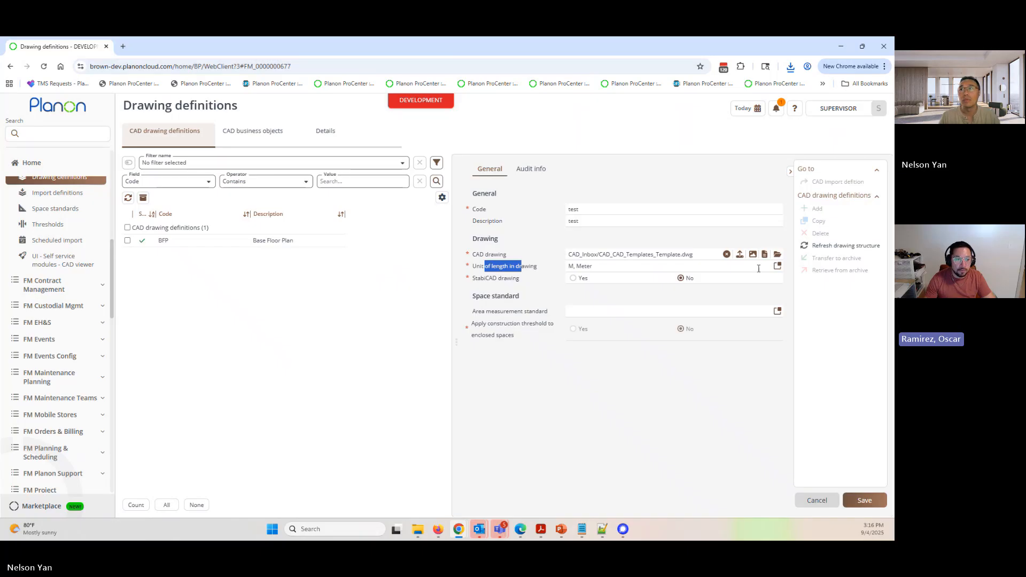
click(778, 266)
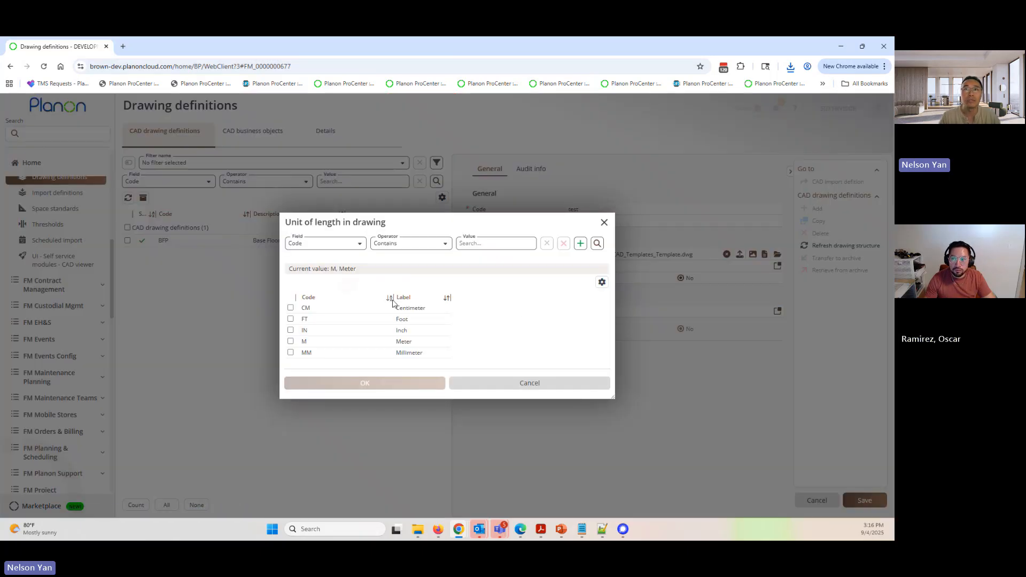
click(406, 330)
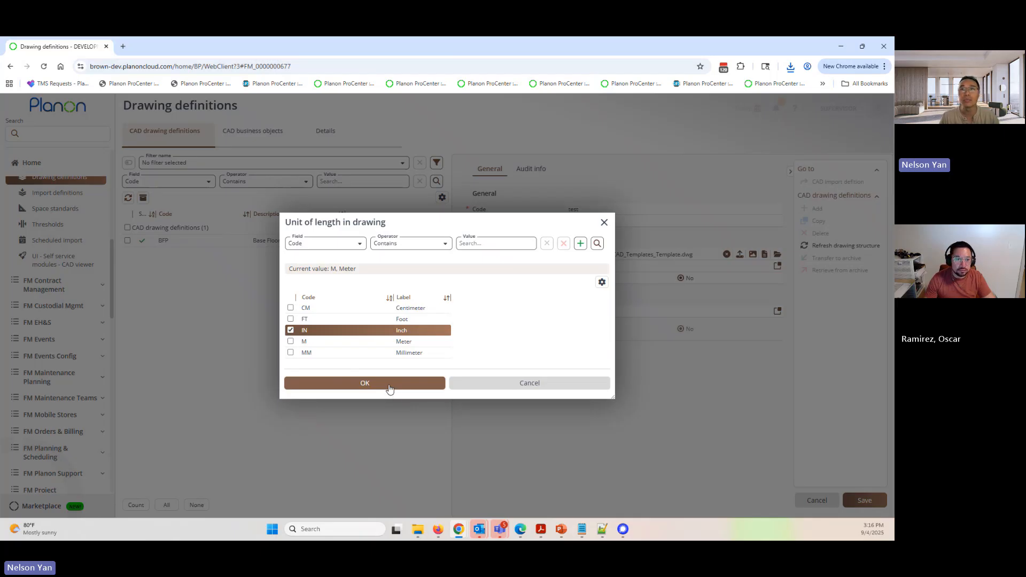
click(389, 388)
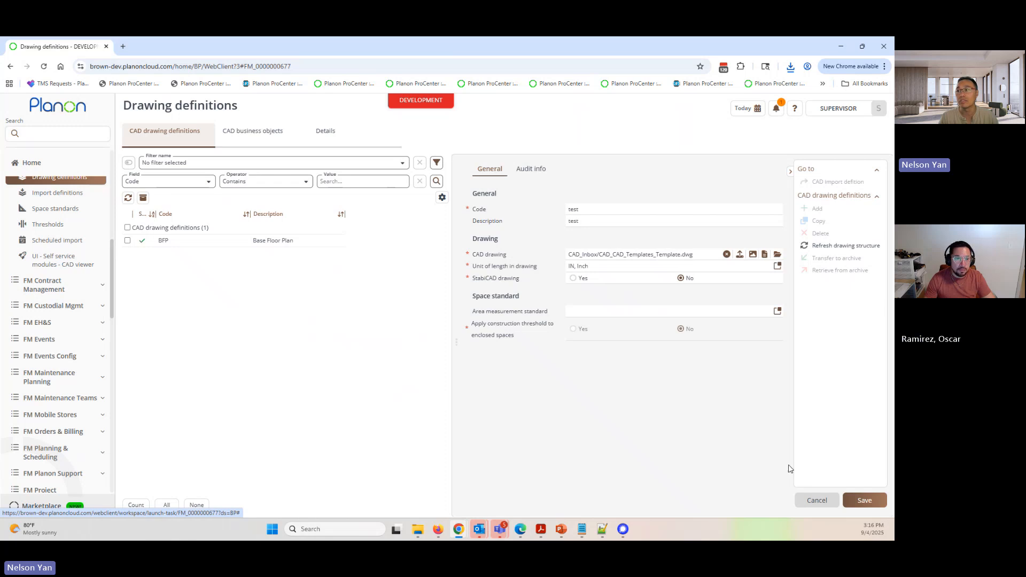
click(866, 501)
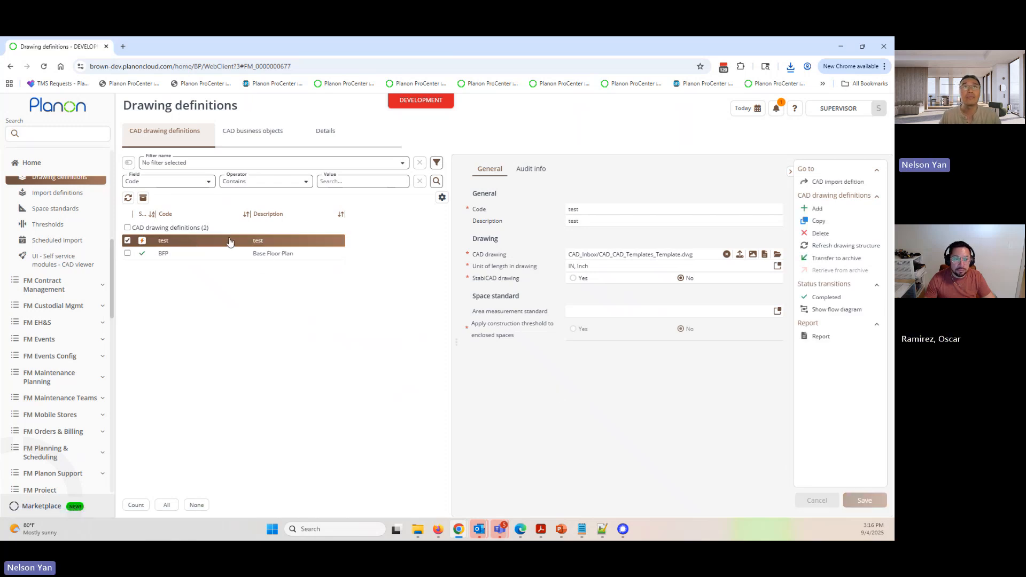
- Add a CAD linked floors business object to the test drawing definition and save it
scroll(50, 270, up, 2)
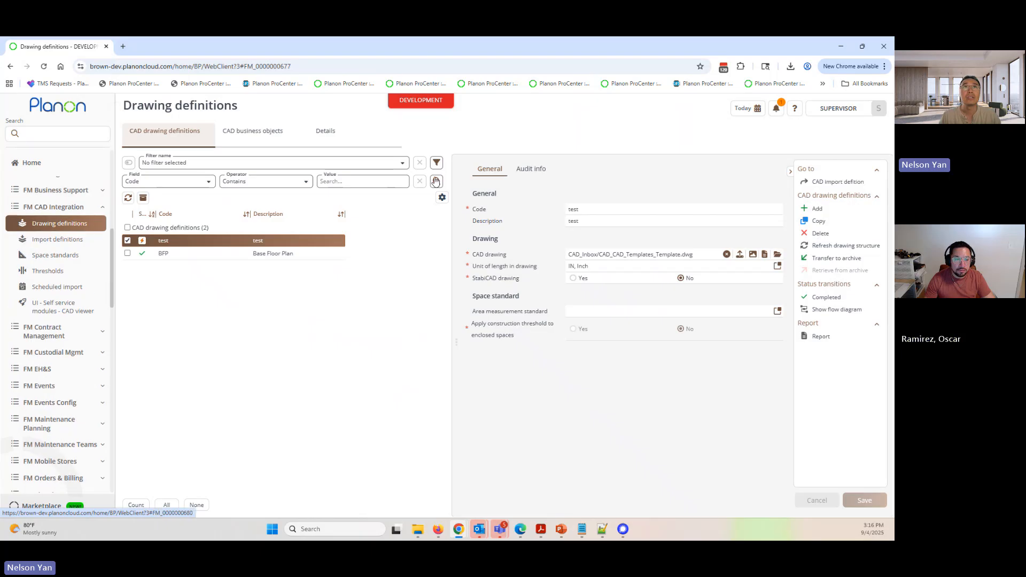
click(256, 133)
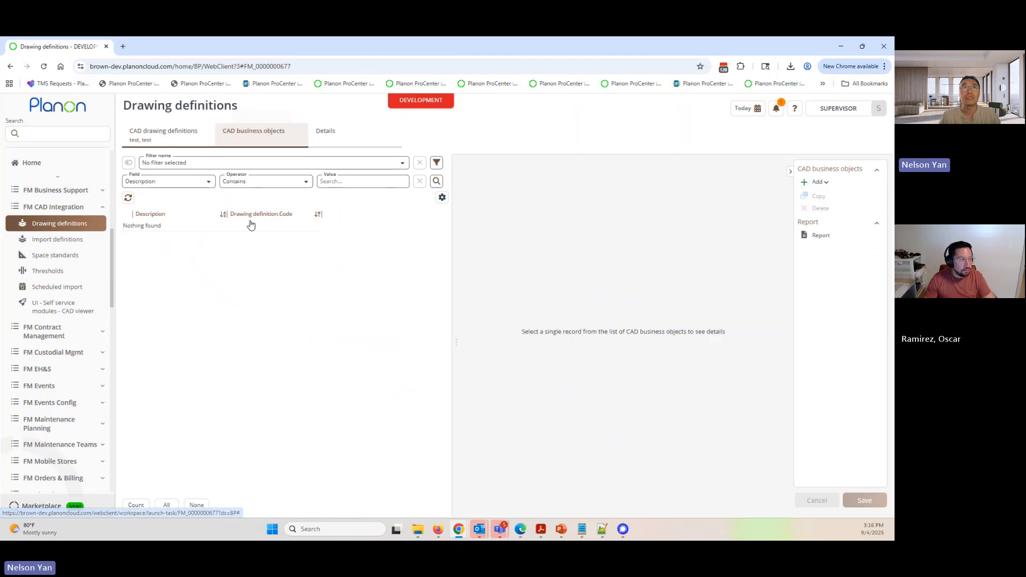
click(813, 184)
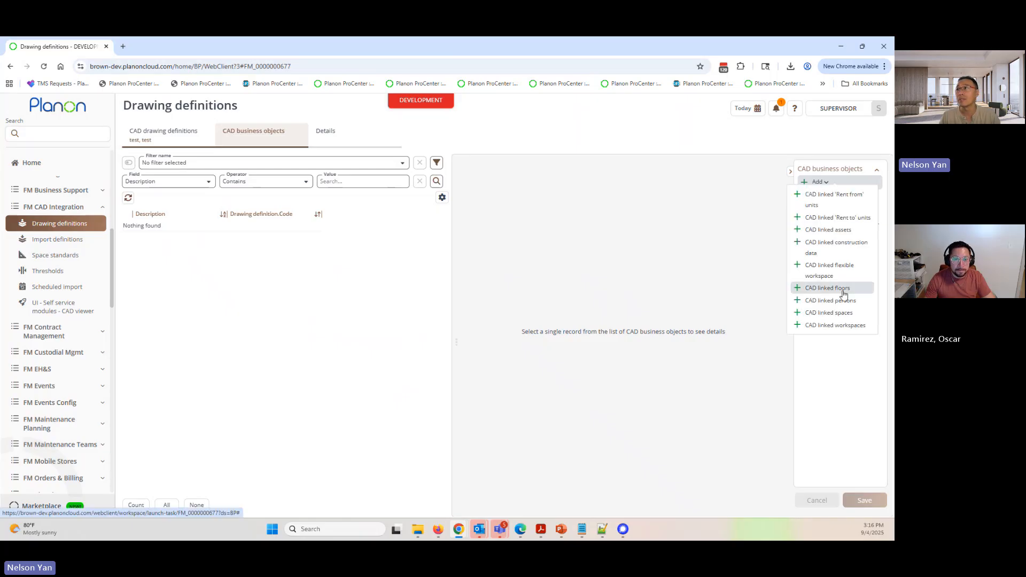
click(824, 290)
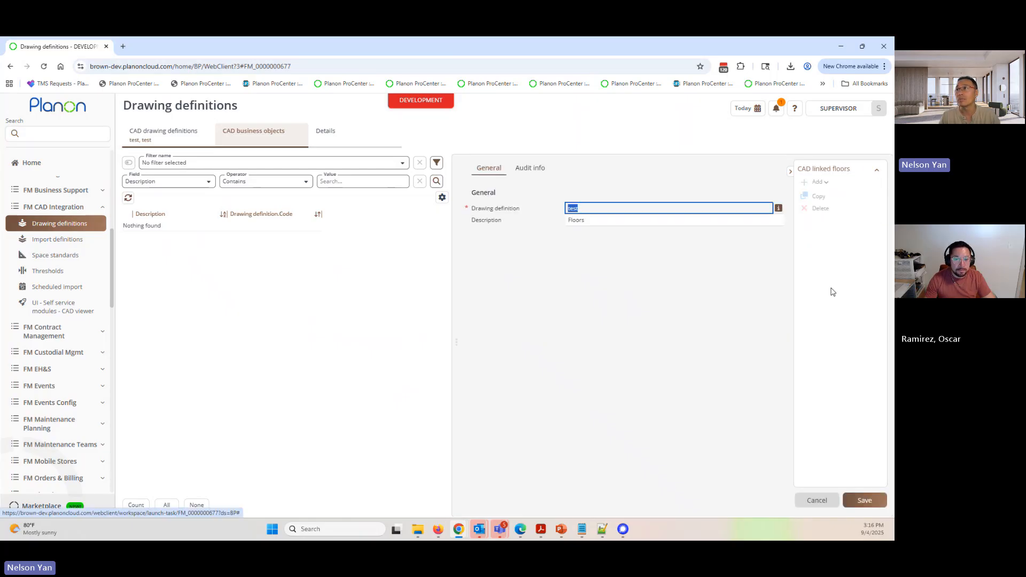
click(865, 502)
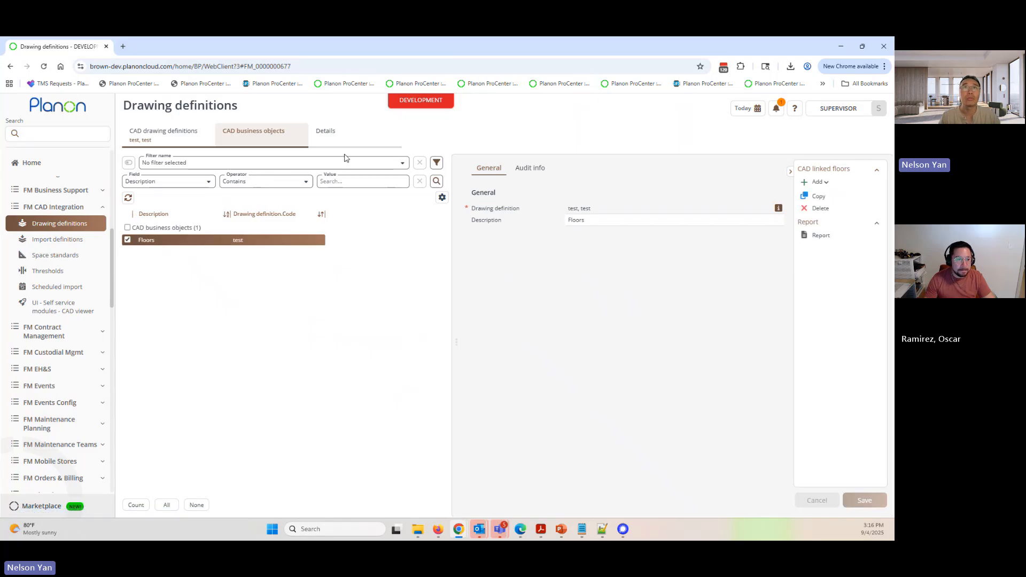
- Set the CAD layer of the Floors business object mapping to PLANON-GROSS
click(342, 137)
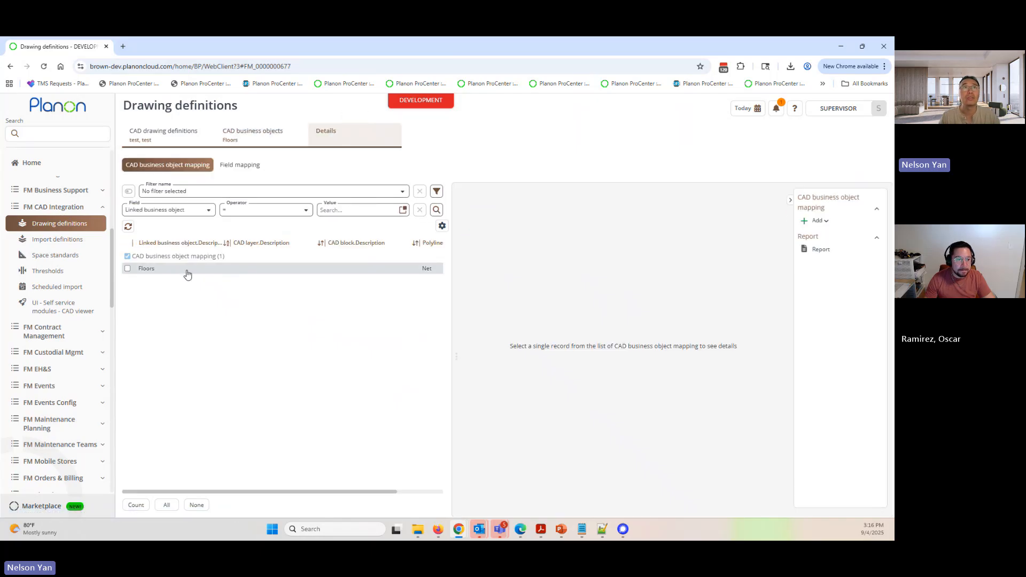
click(187, 271)
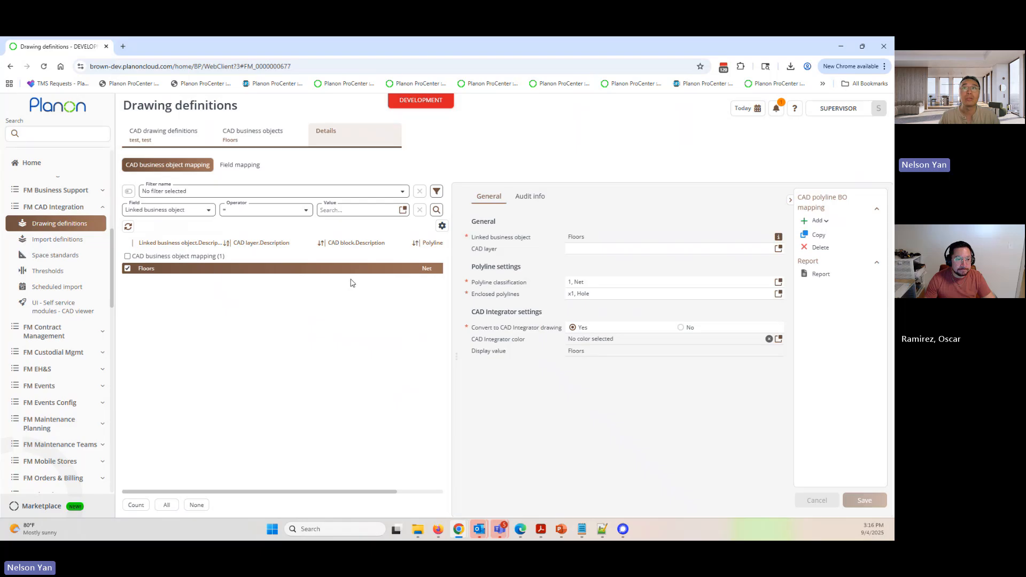
click(779, 249)
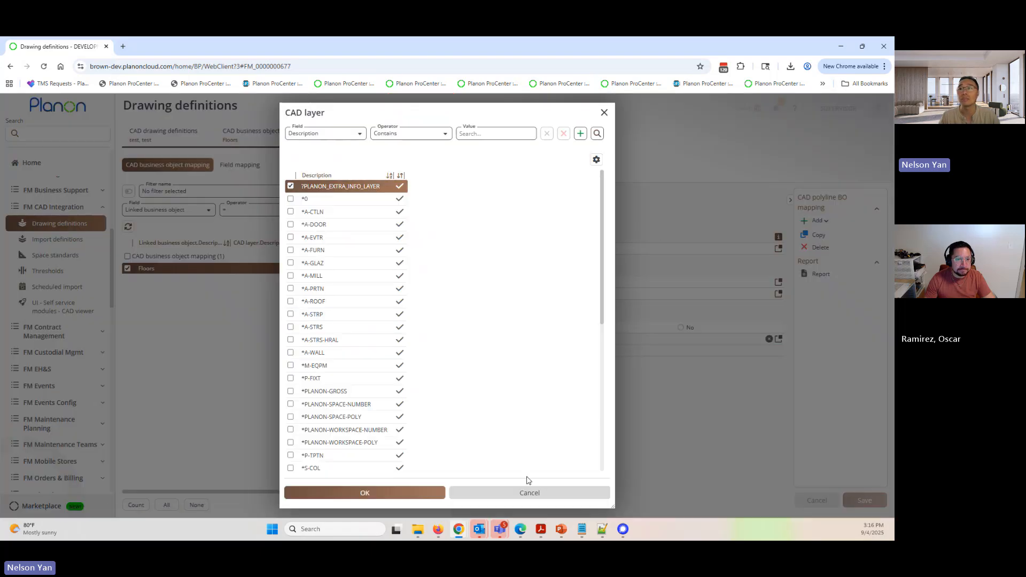
scroll(434, 408, down, 5)
scroll(379, 408, up, 5)
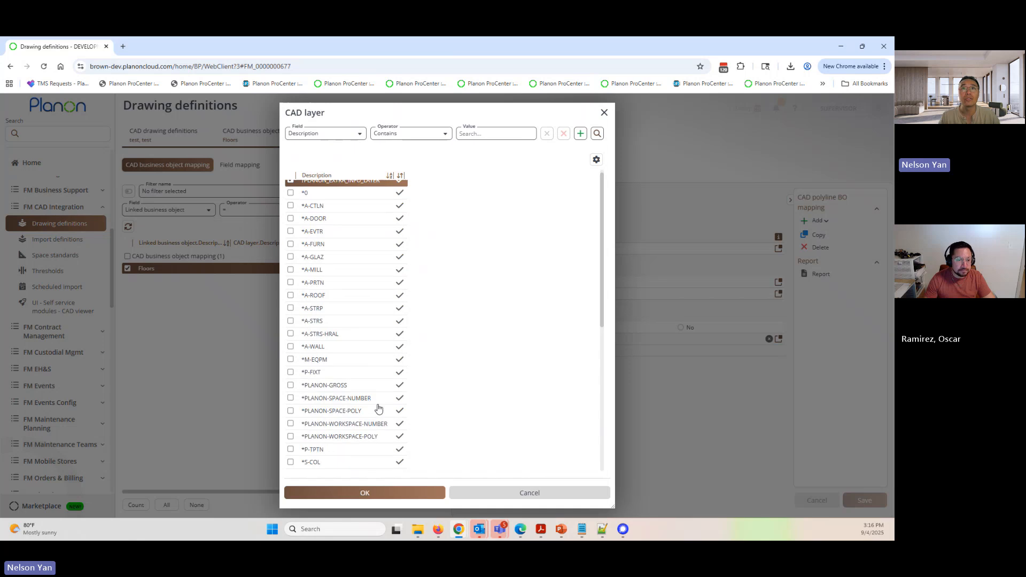
scroll(378, 407, down, 5)
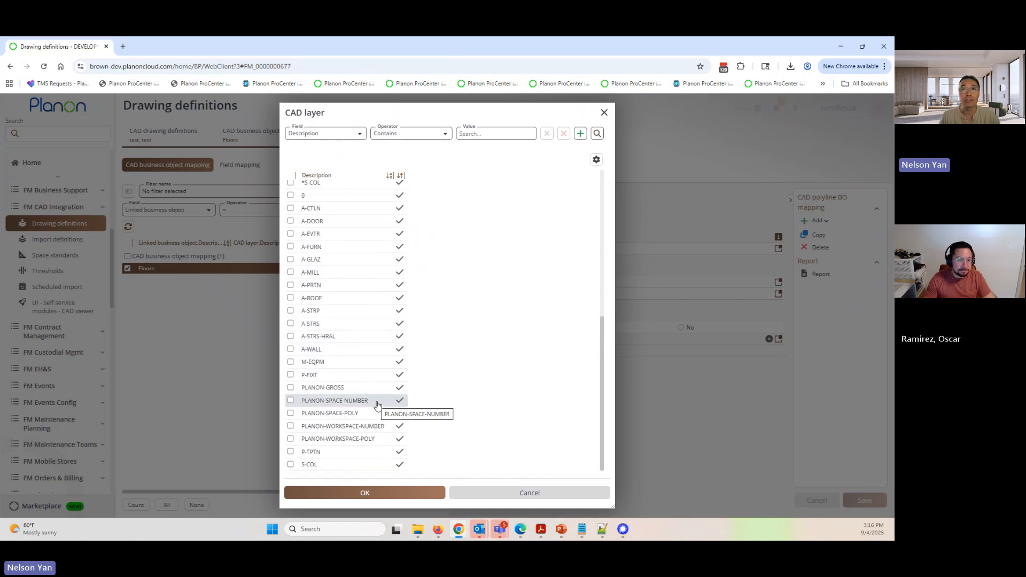
click(318, 391)
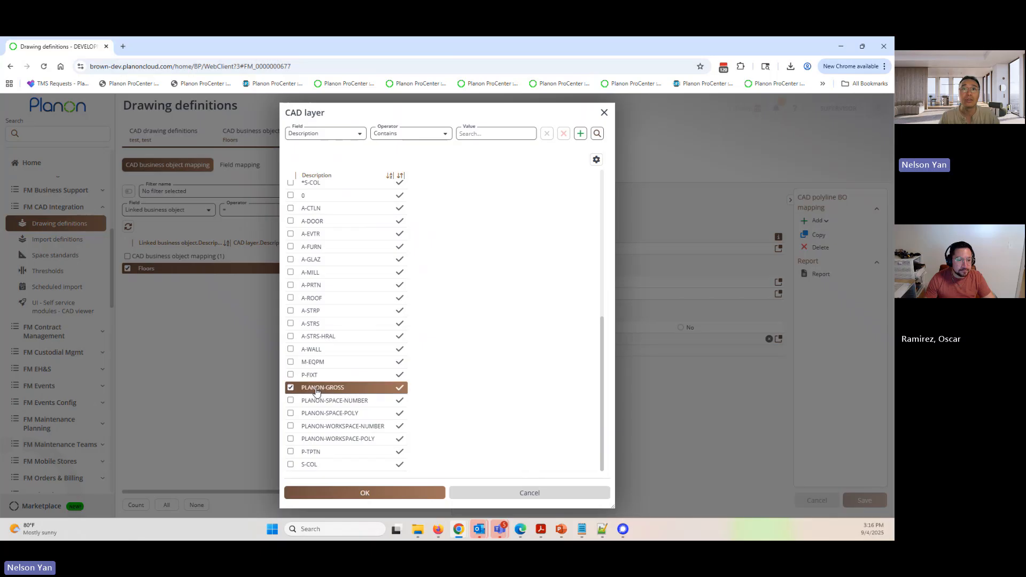
click(367, 493)
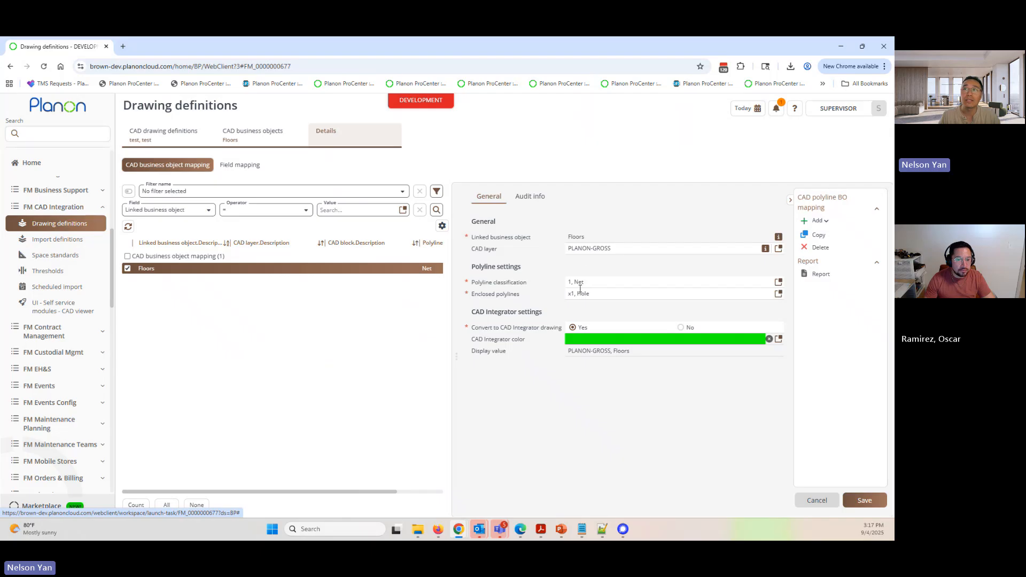
- Set the CAD Integrator color of the Floors mapping to near-black, 0f0f0f
drag(478, 343, 515, 343)
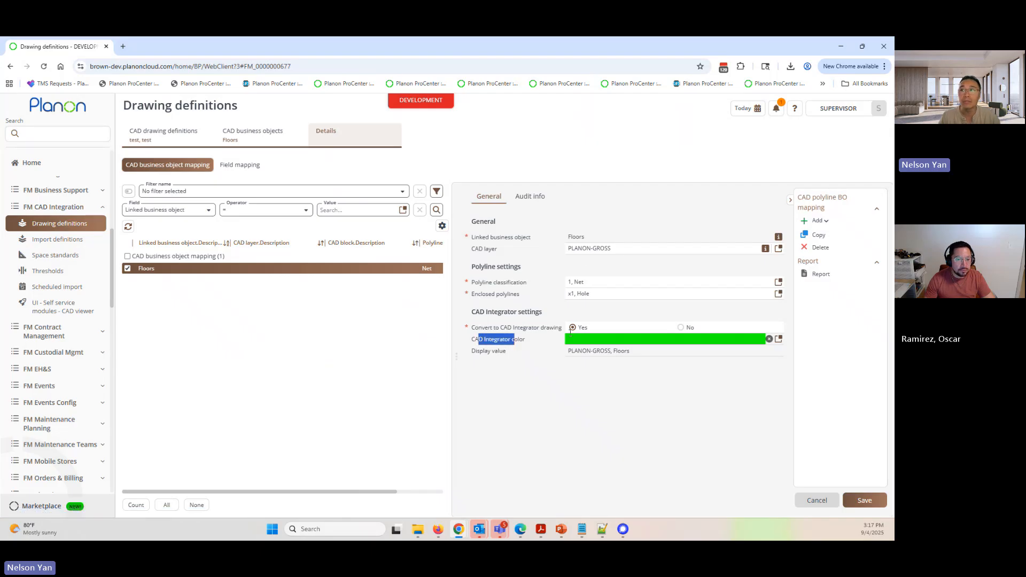
click(779, 338)
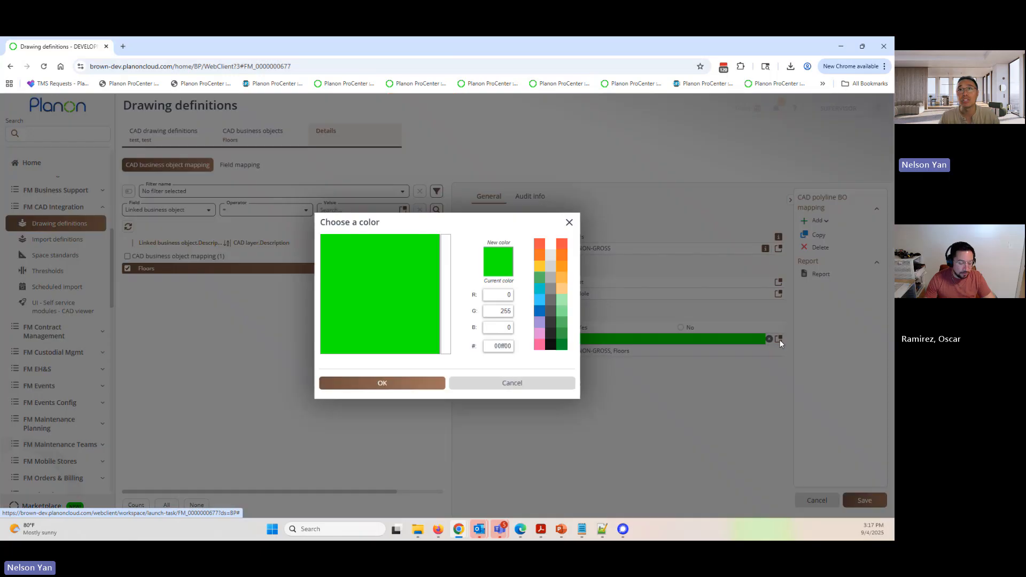
click(548, 350)
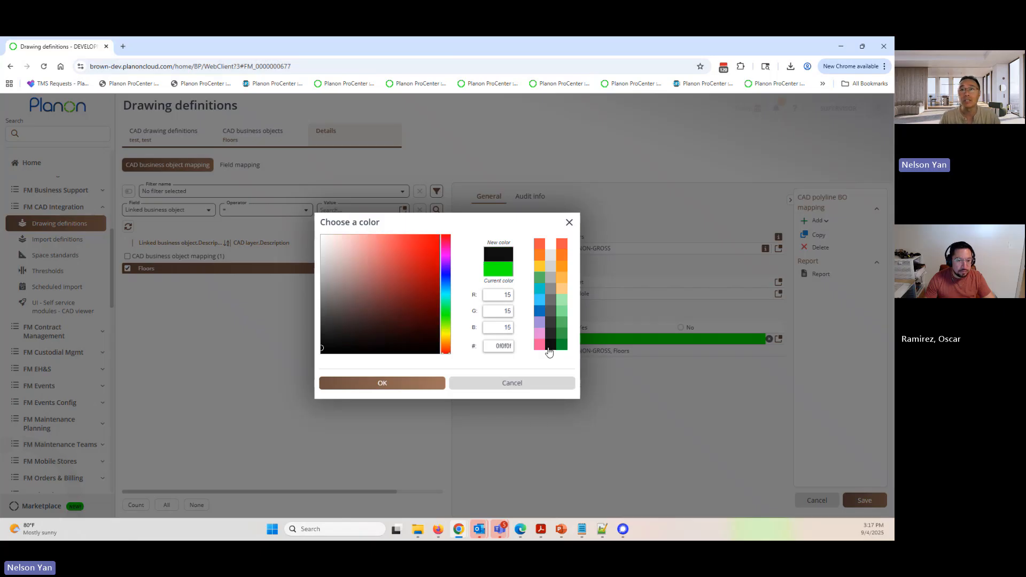
click(396, 388)
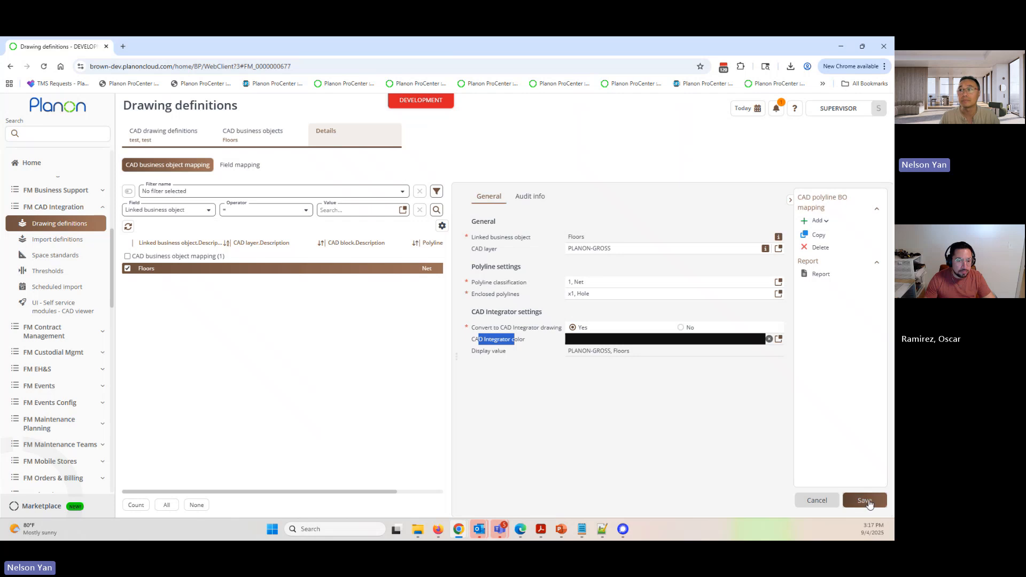
- Save the Floors mapping, then add a CAD linked spaces business object to the test drawing definition and save it
click(864, 500)
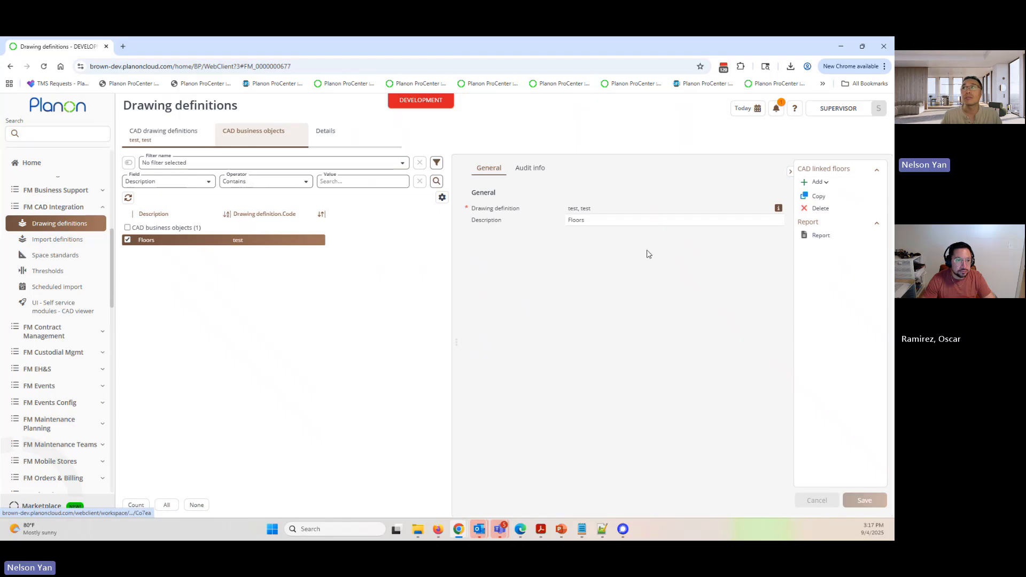
click(818, 183)
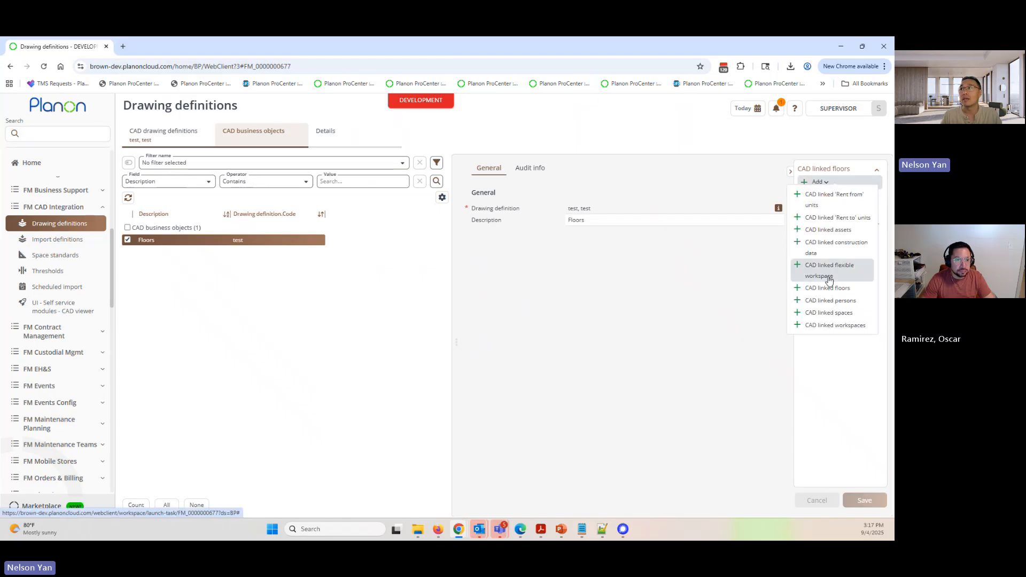
click(827, 313)
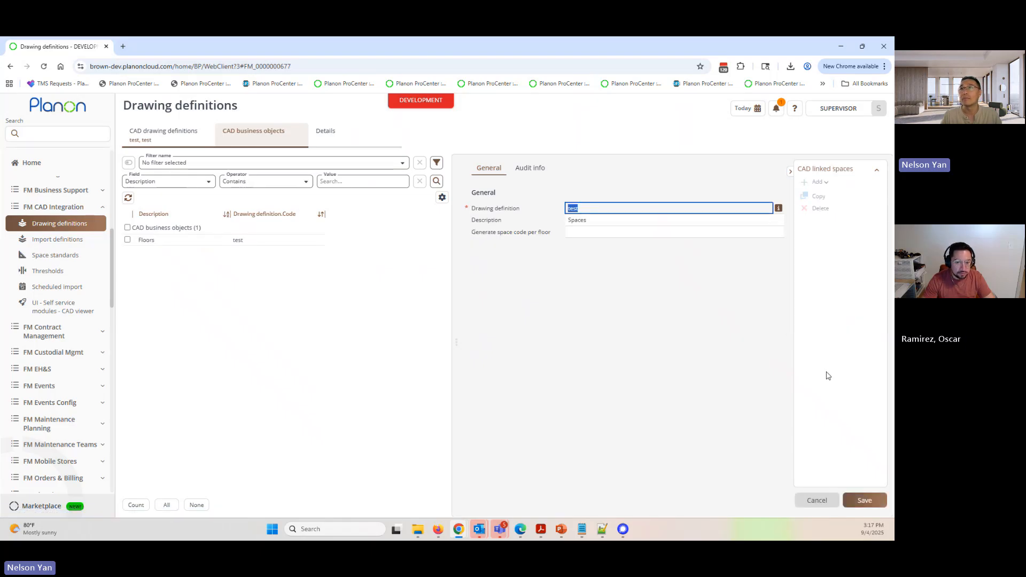
click(866, 502)
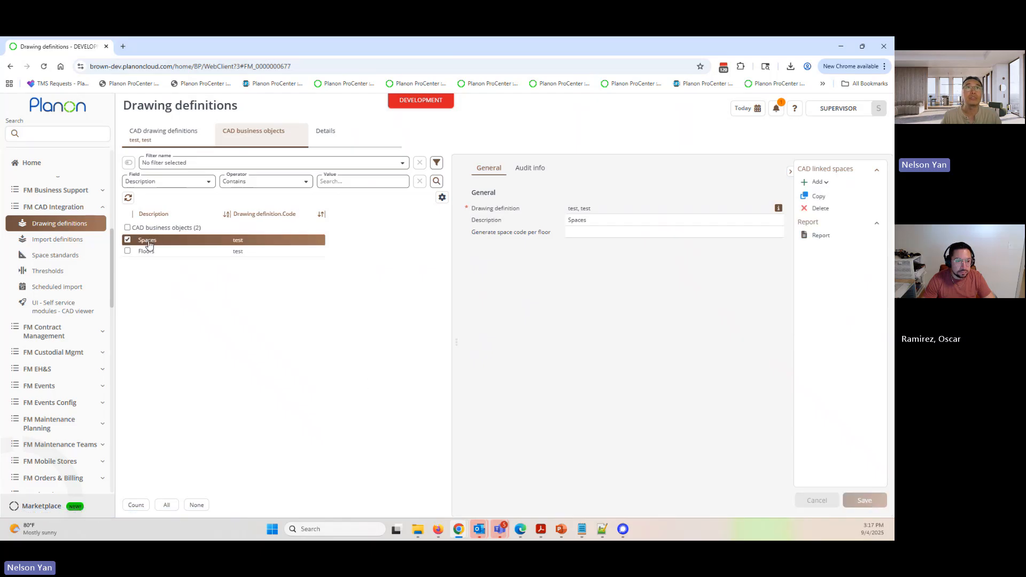
- Set the CAD layer of the Spaces business object mapping to PLANON-SPACE-POLY and save the mapping
click(336, 141)
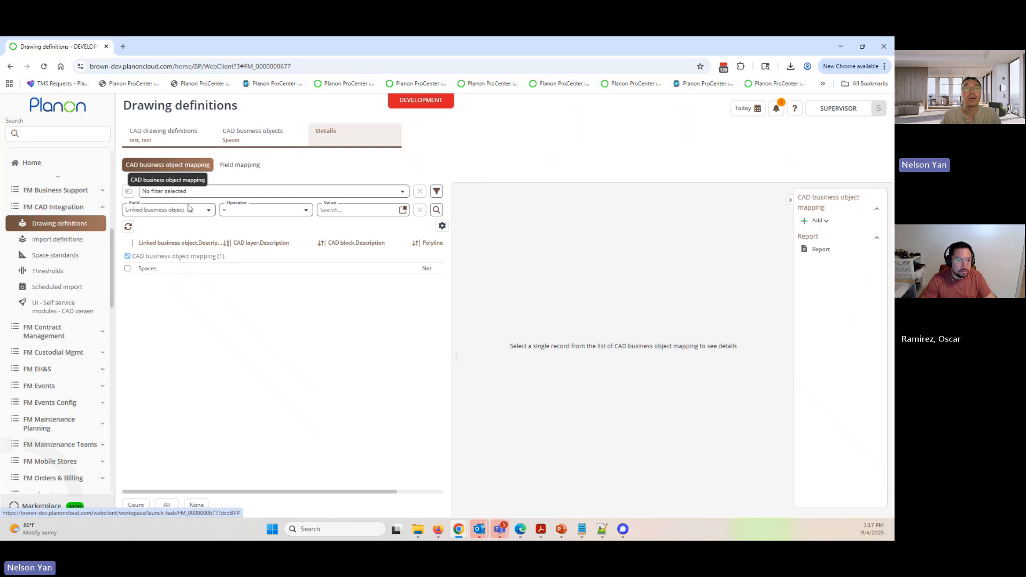
click(213, 270)
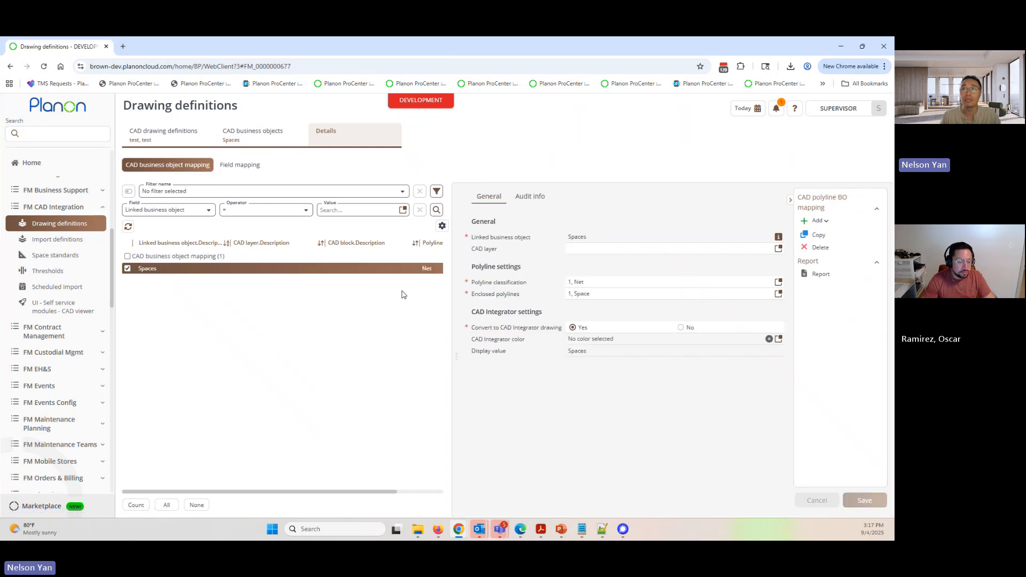
triple_click(482, 252)
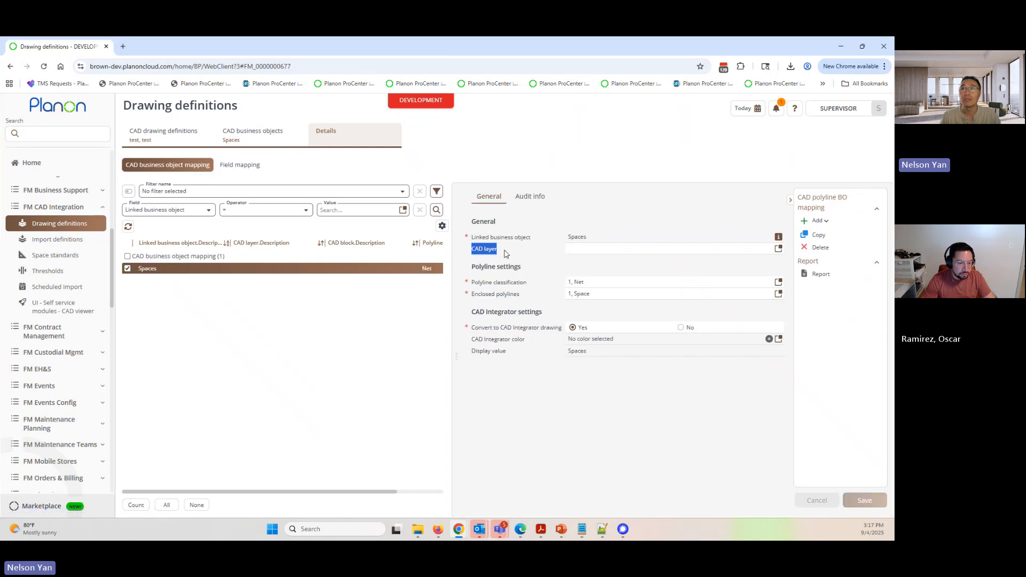
click(777, 248)
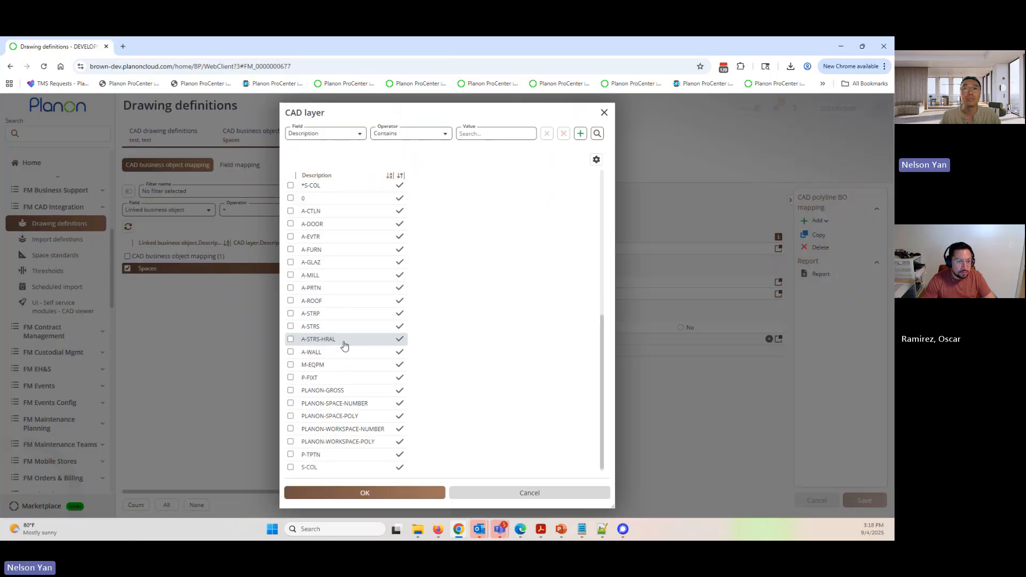
click(335, 416)
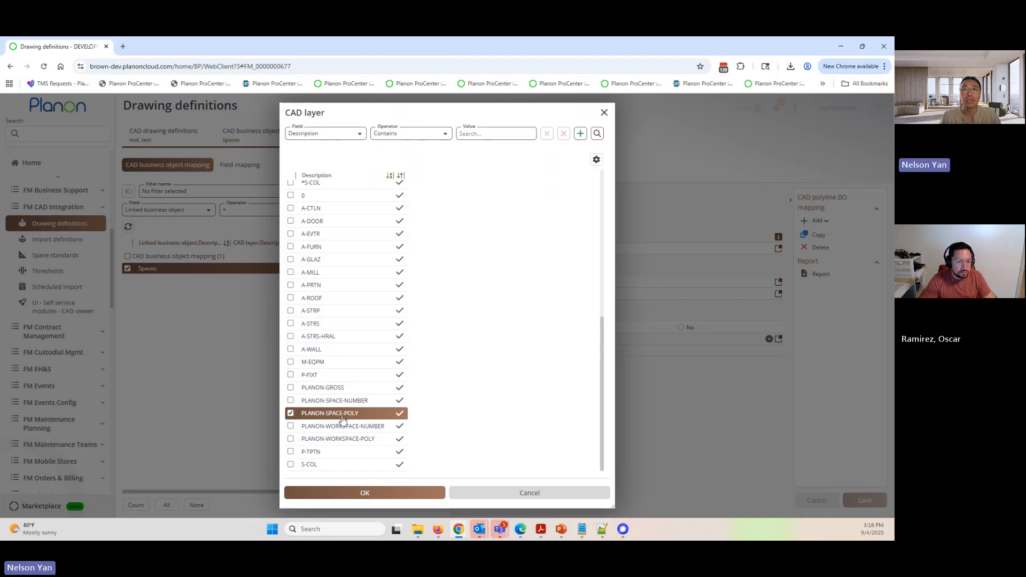
click(373, 491)
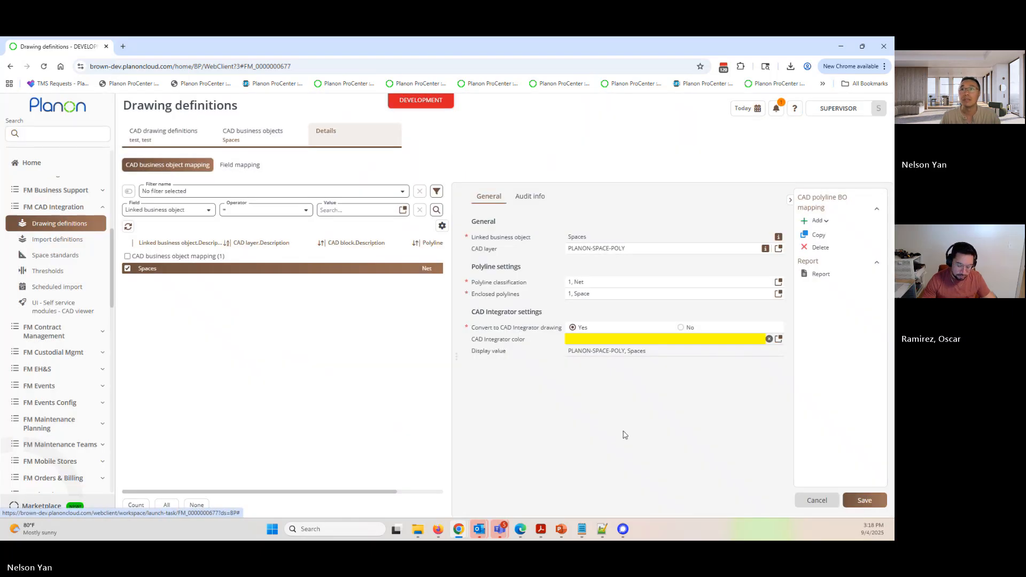
drag(470, 340, 528, 345)
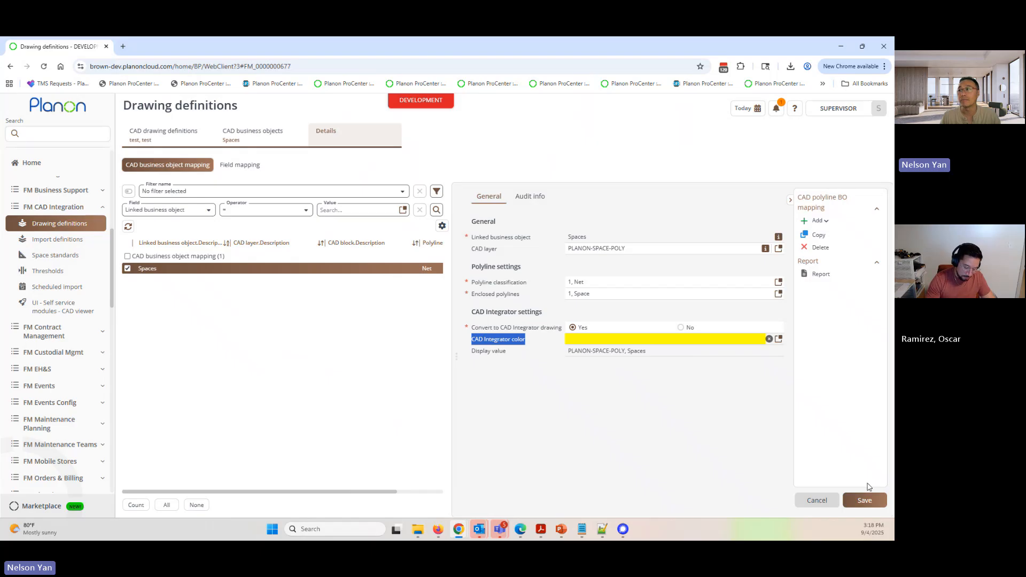
click(875, 500)
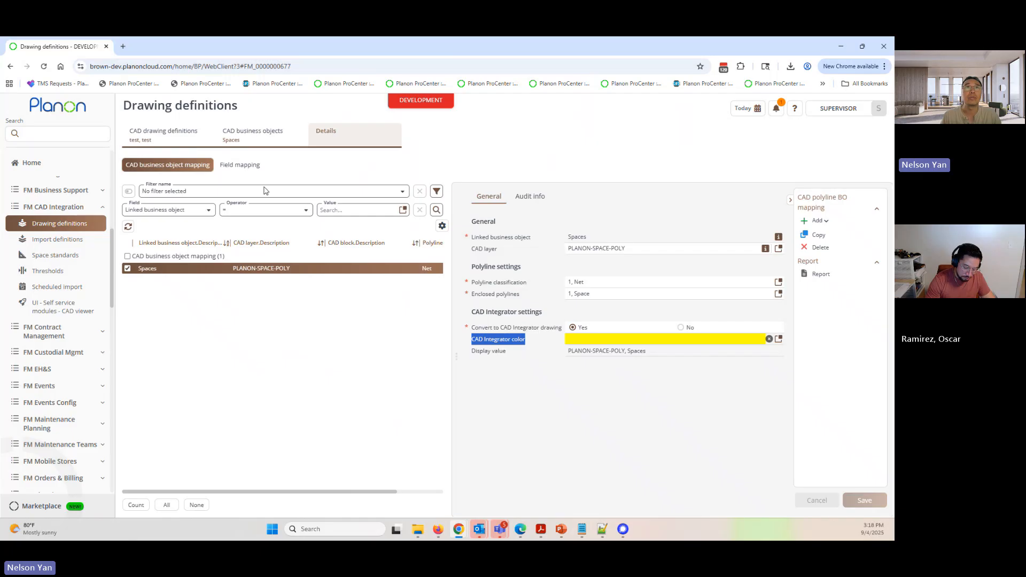
- Set the CAD layer of the Spaces business object's Space Number field mapping to PLANON-SPACE-NUMBER
click(240, 166)
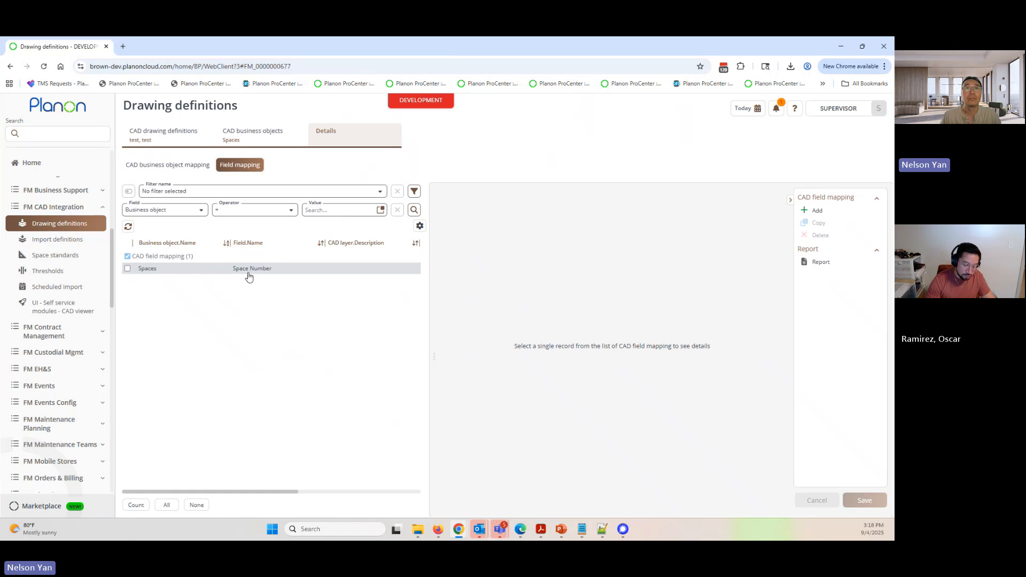
click(267, 271)
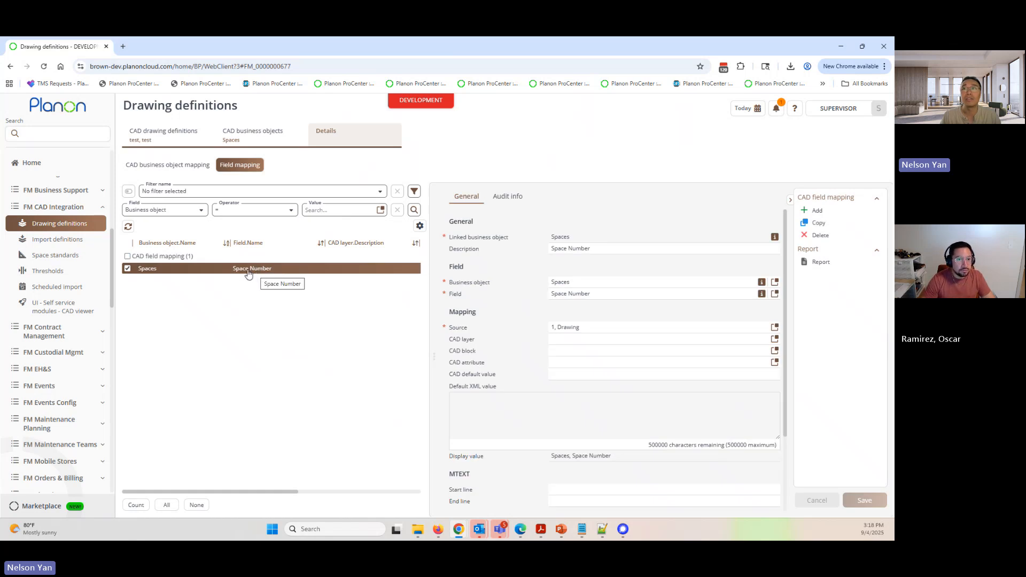
drag(462, 340, 452, 340)
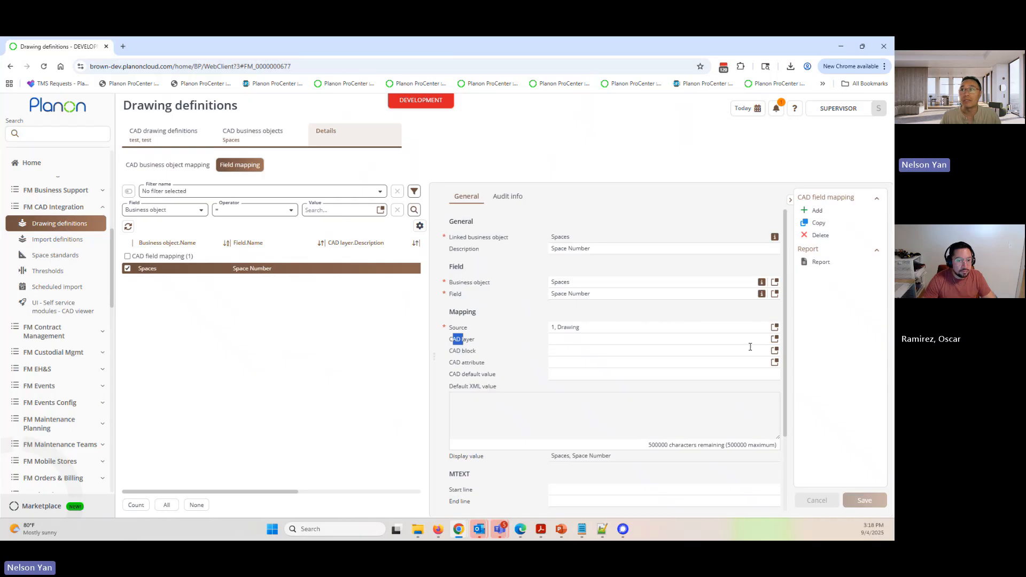
click(774, 339)
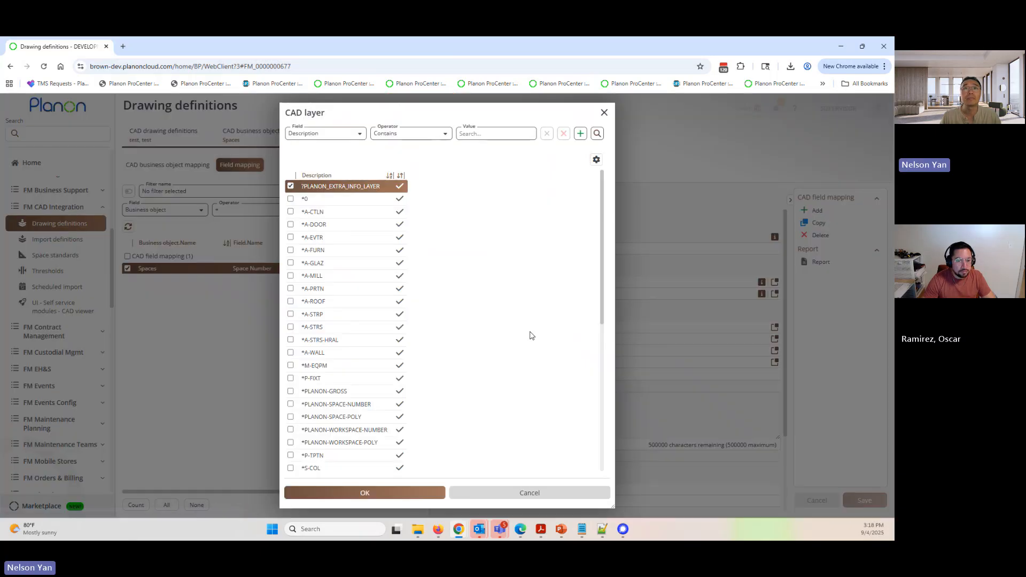
scroll(415, 367, down, 5)
scroll(387, 367, down, 1)
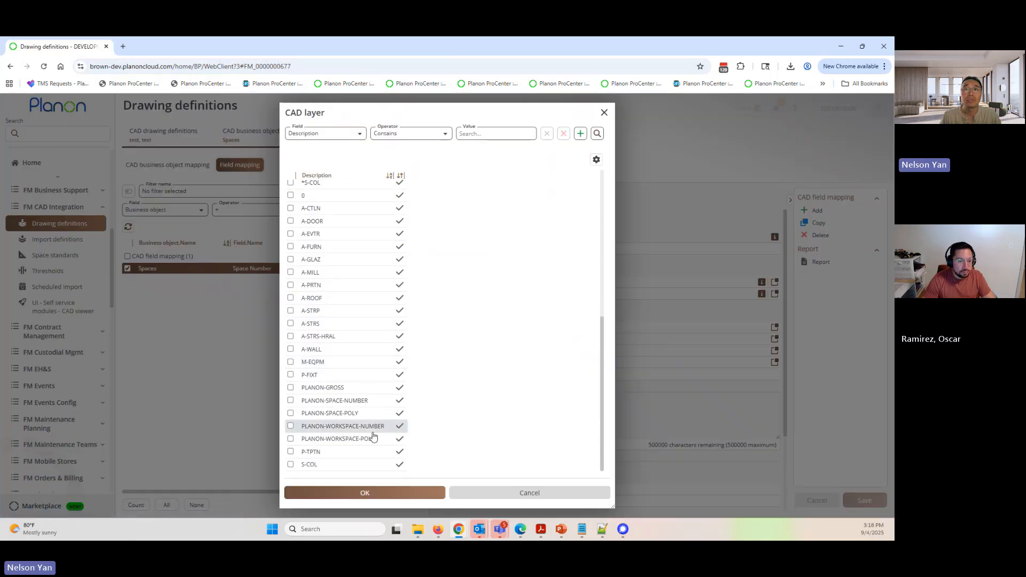
click(331, 401)
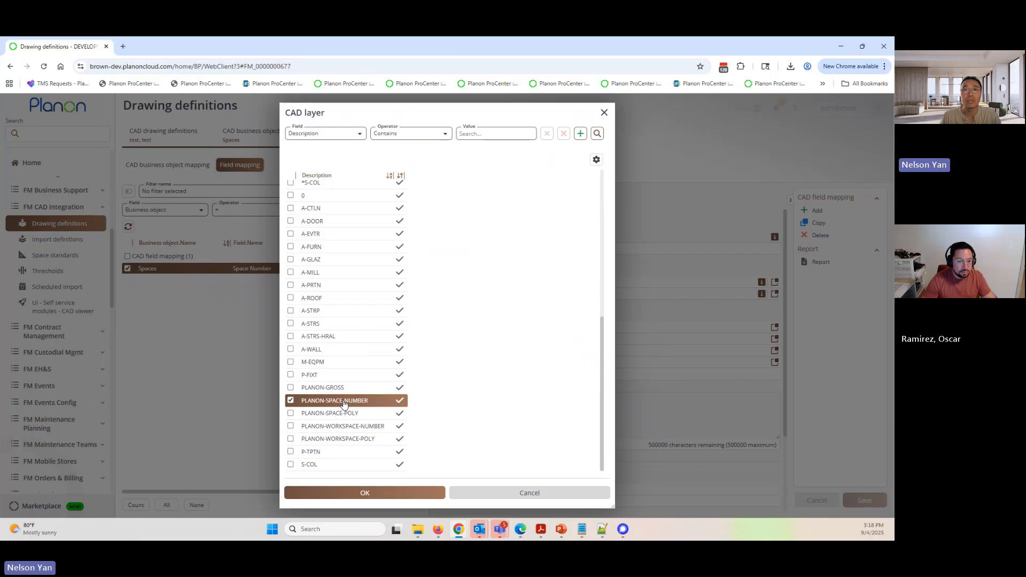
click(366, 493)
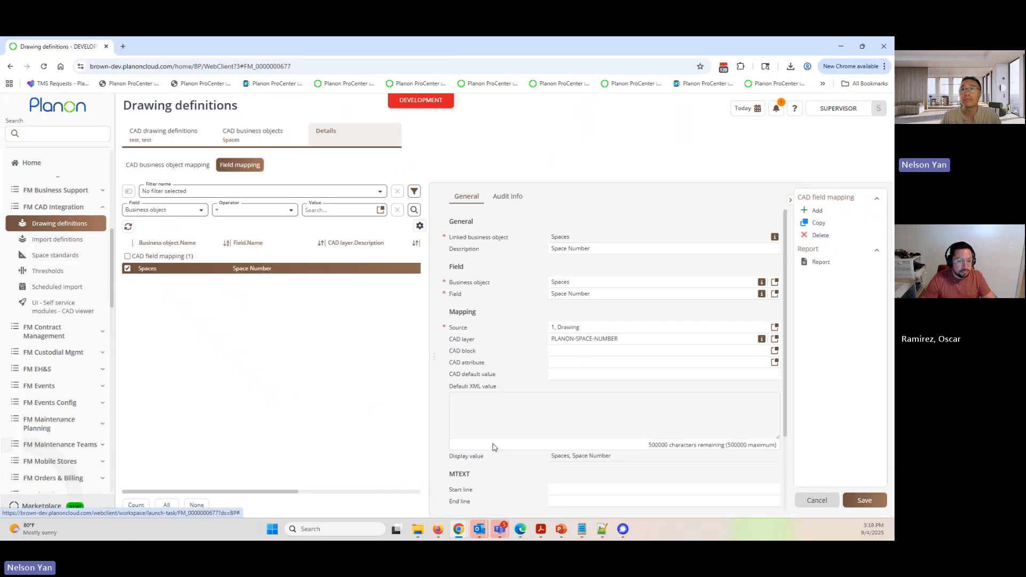
- Set the MTEXT start line and end line of the Space Number field mapping to 1 and save it
scroll(484, 375, down, 1)
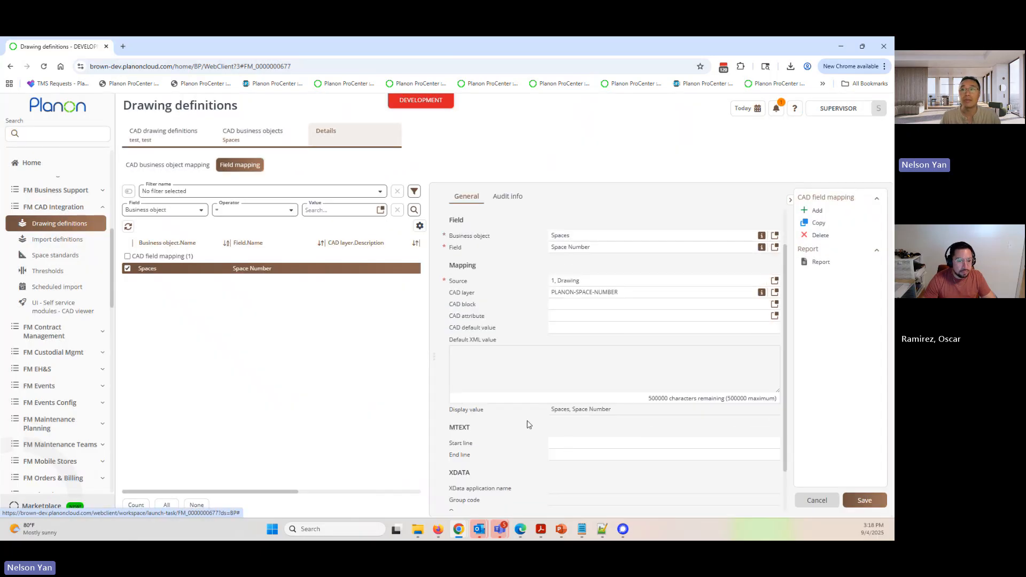
click(565, 444)
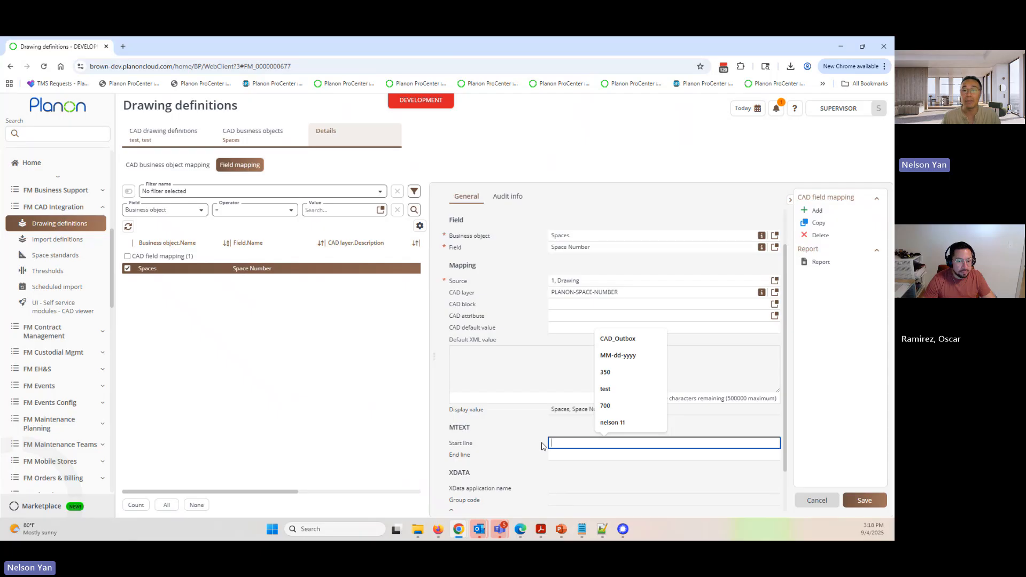
text(1)
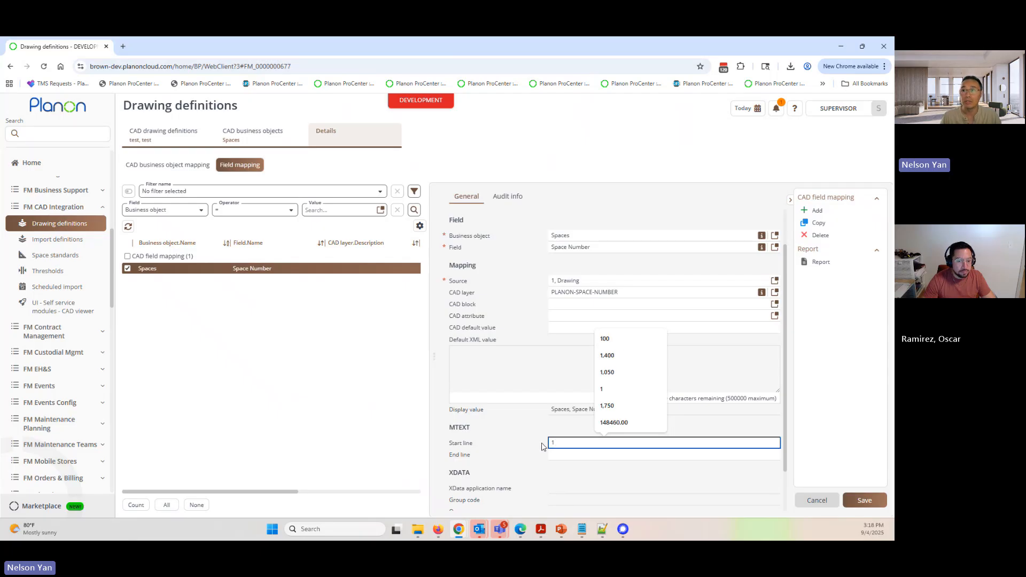
click(556, 455)
text(1)
click(495, 454)
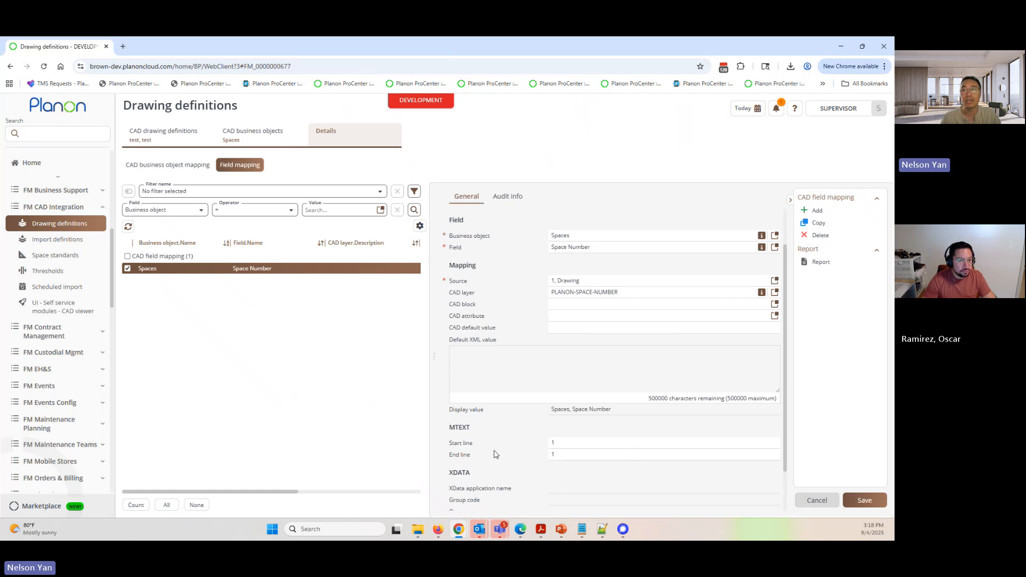
click(858, 500)
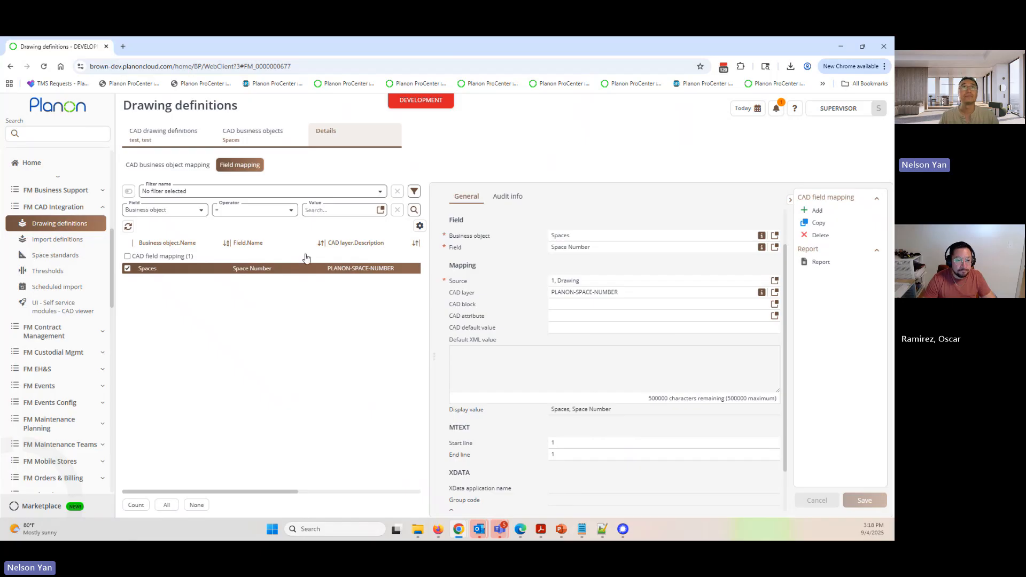
- Add a CAD linked workspaces business object with user-defined type Workspace to the test drawing definition and save it
click(255, 134)
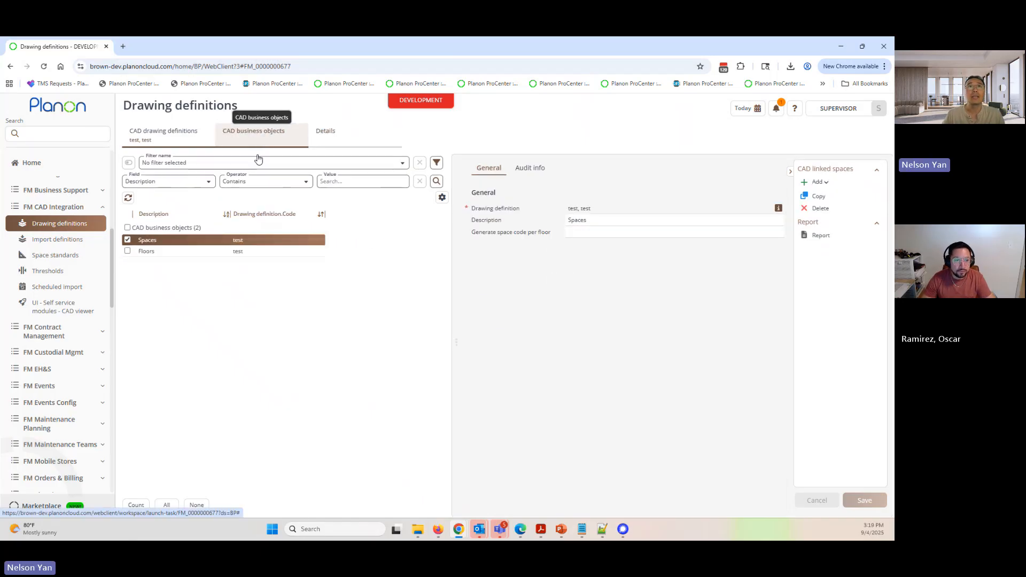
click(812, 183)
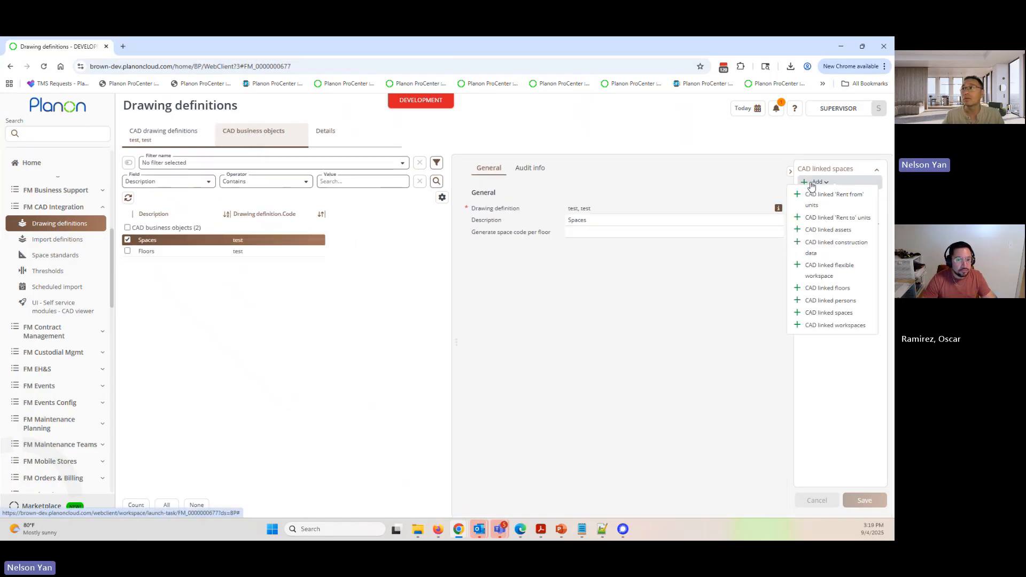
click(829, 326)
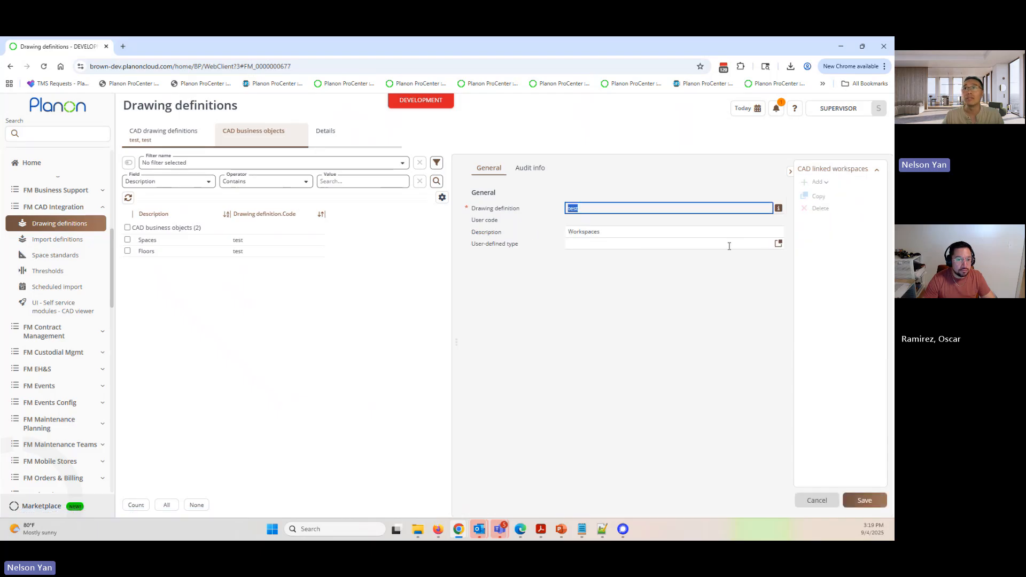
drag(477, 246, 515, 245)
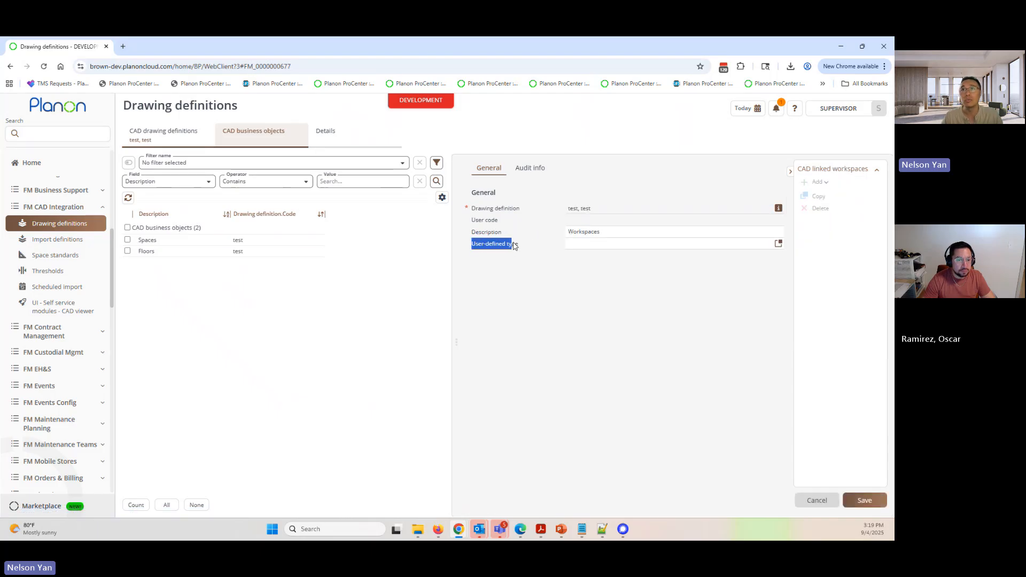
click(778, 243)
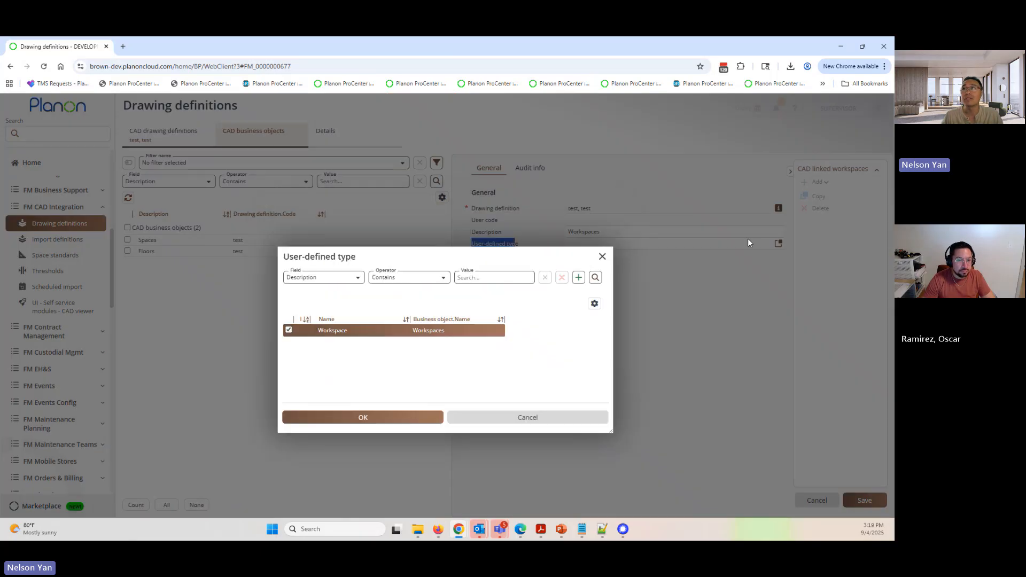
click(376, 419)
click(855, 500)
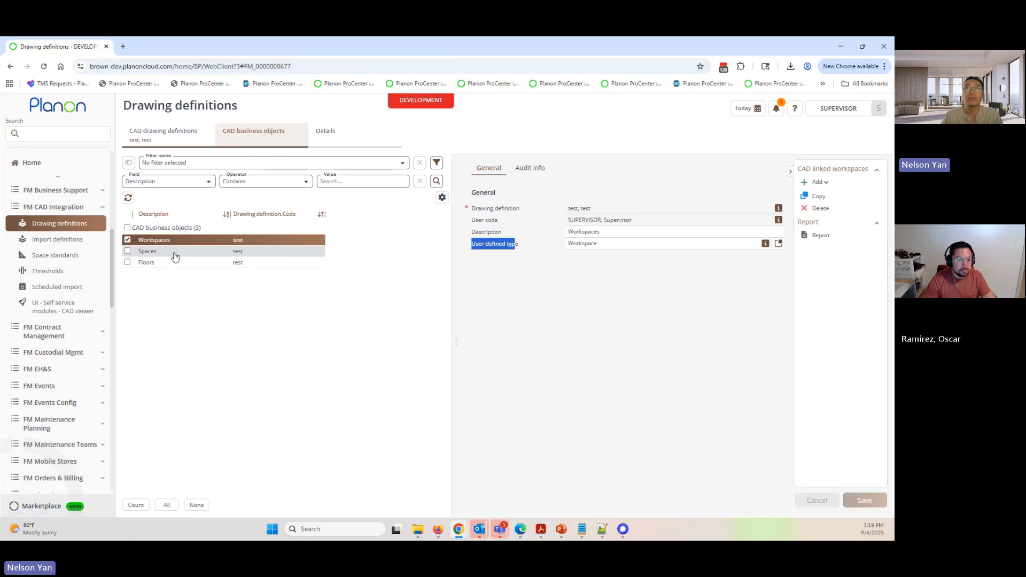
- Set the CAD layer of the Workspaces business object mapping to PLANON-WORKSPACE-POLY and save the mapping
click(172, 251)
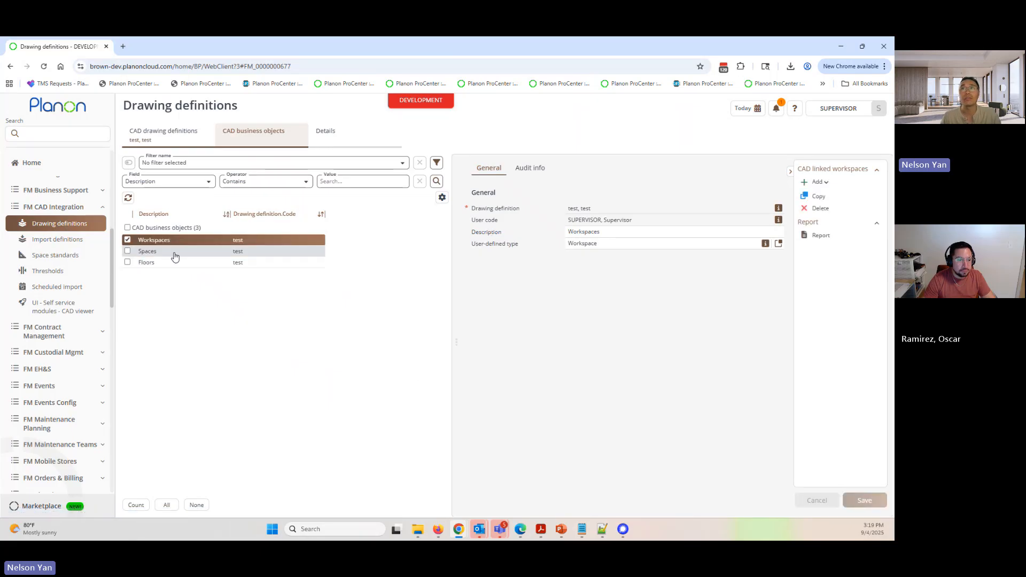
click(143, 242)
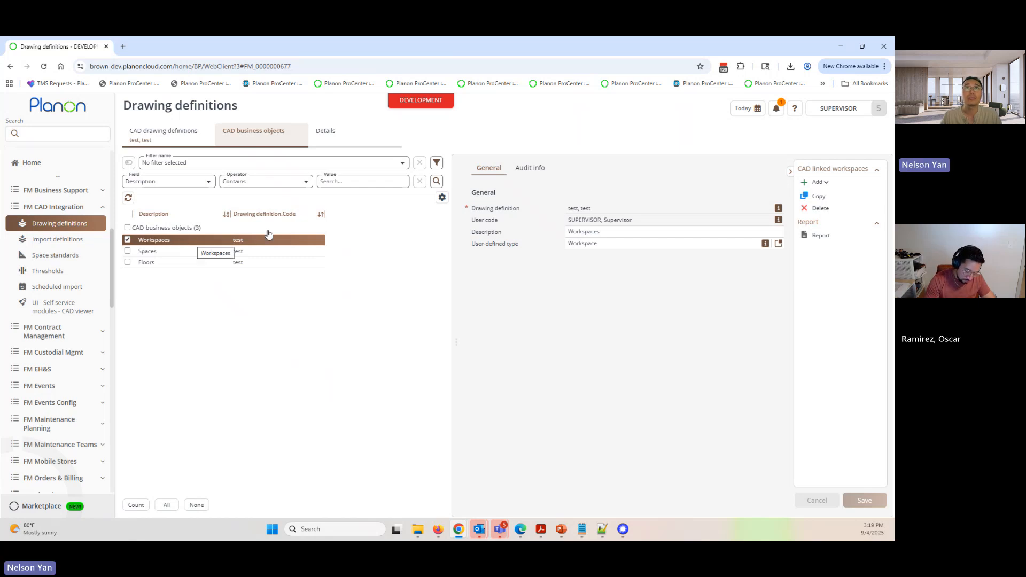
click(347, 139)
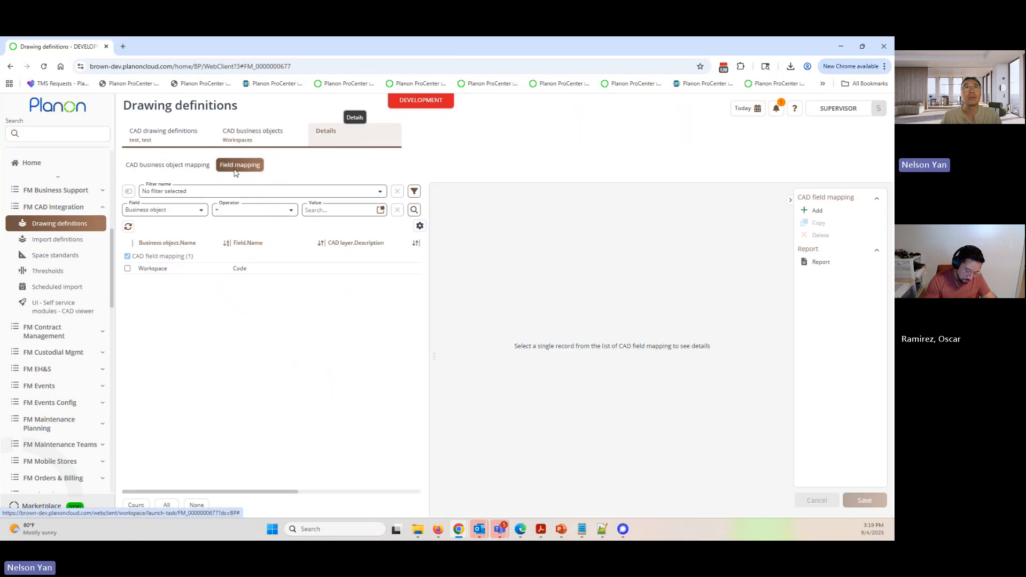
click(170, 165)
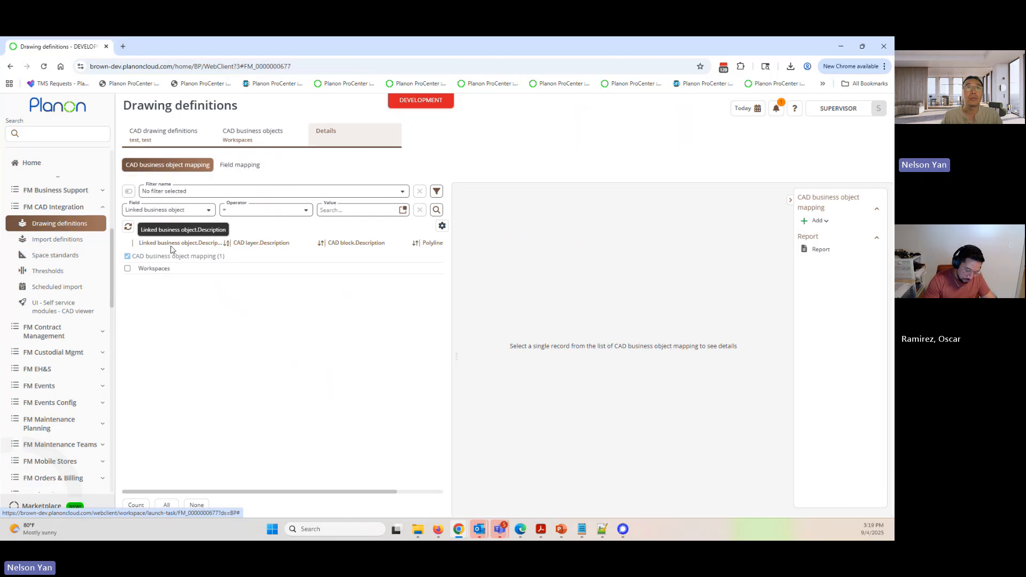
click(198, 269)
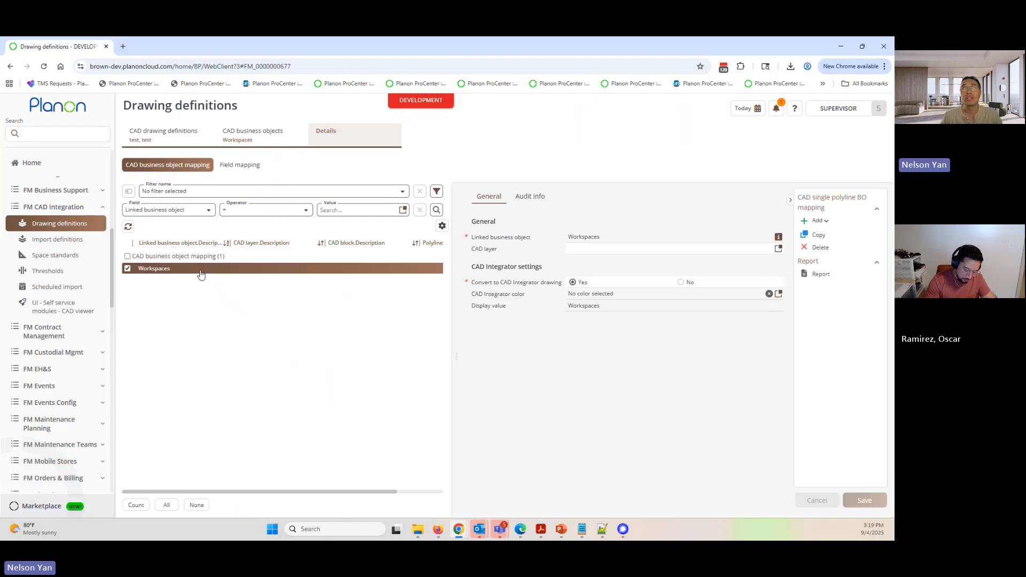
click(779, 249)
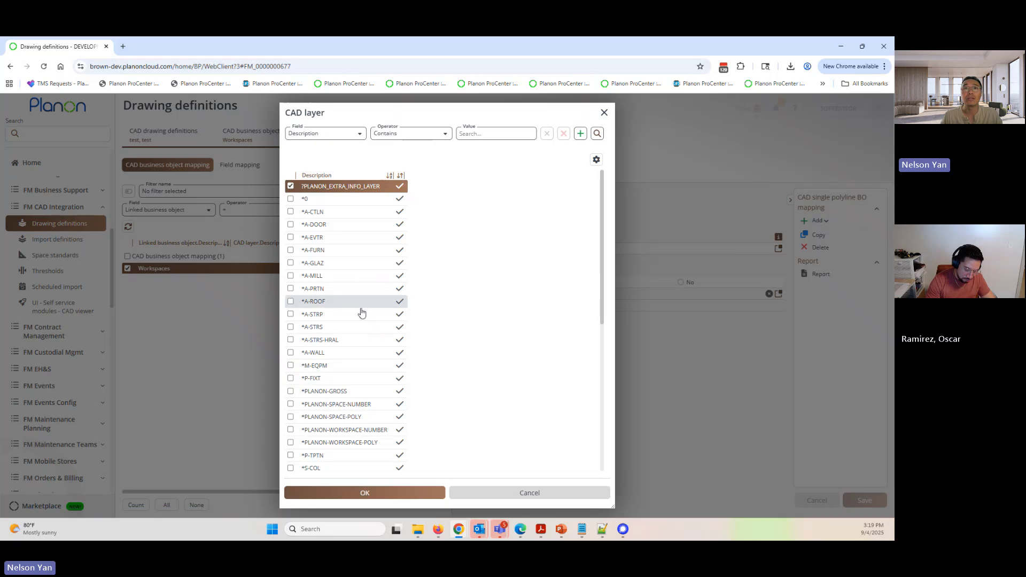
scroll(361, 320, down, 5)
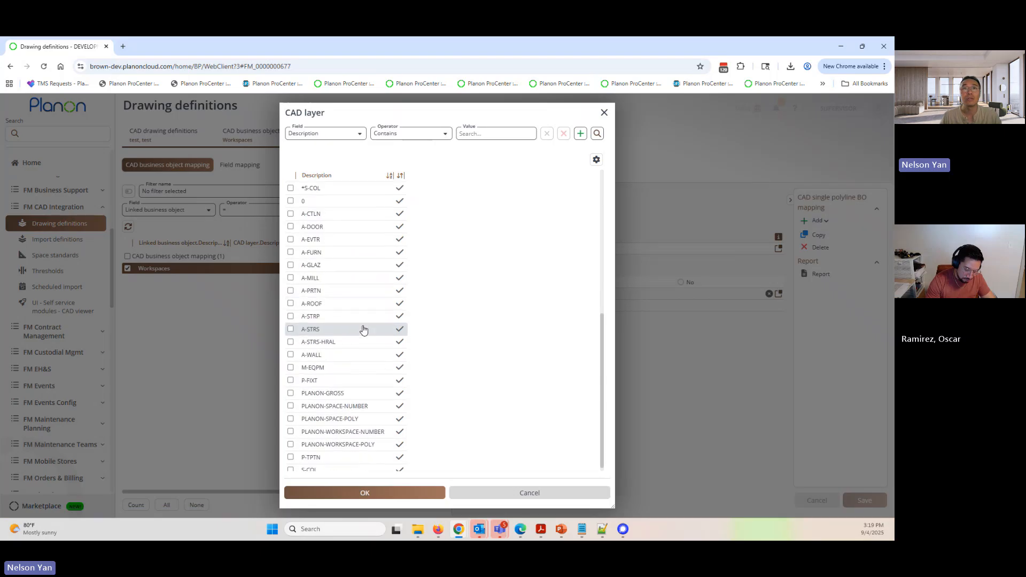
click(342, 439)
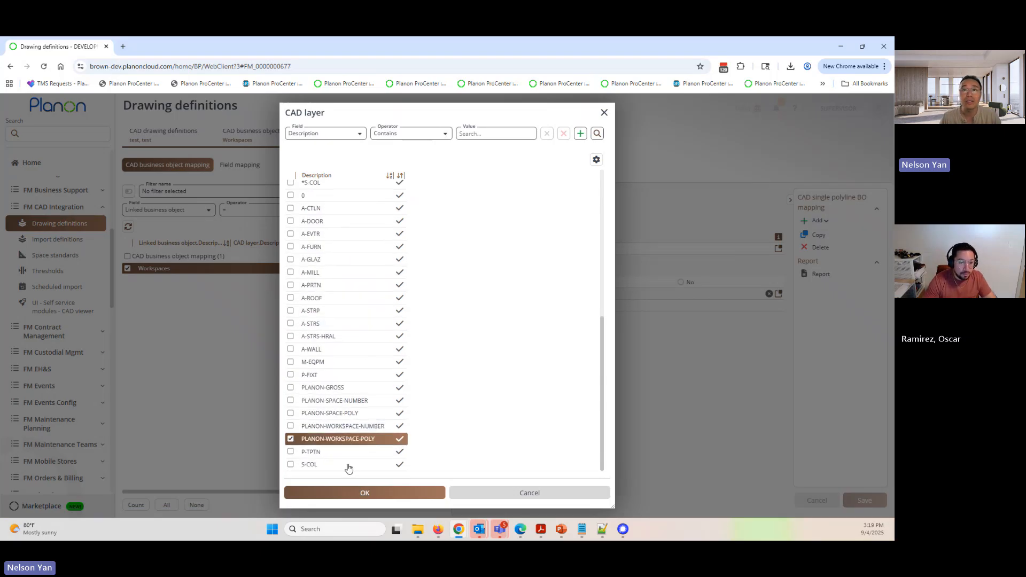
click(366, 491)
click(861, 499)
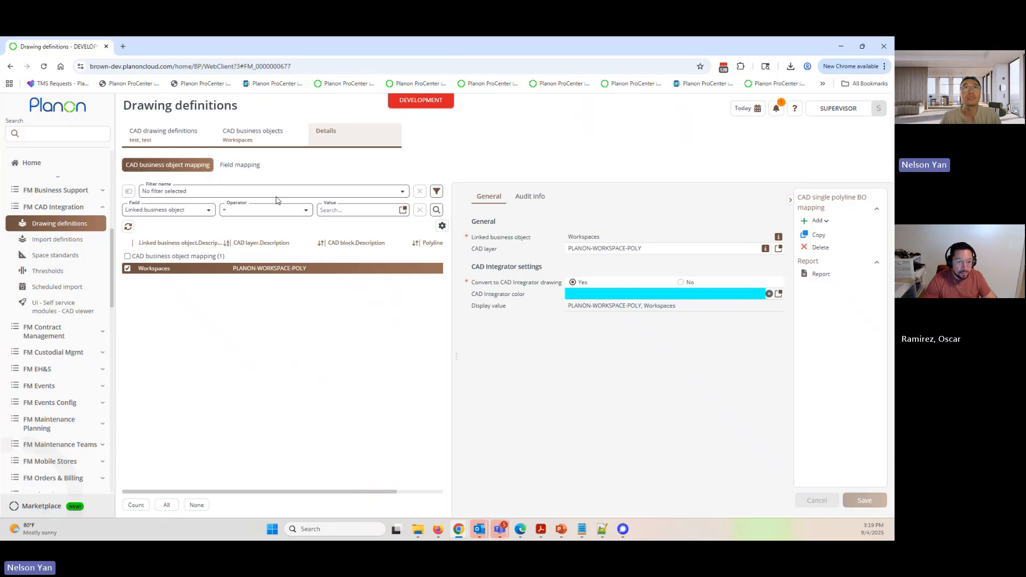
- Set the CAD layer of the Workspaces business object's Code field mapping to PLANON-WORKSPACE-NUMBER
click(244, 168)
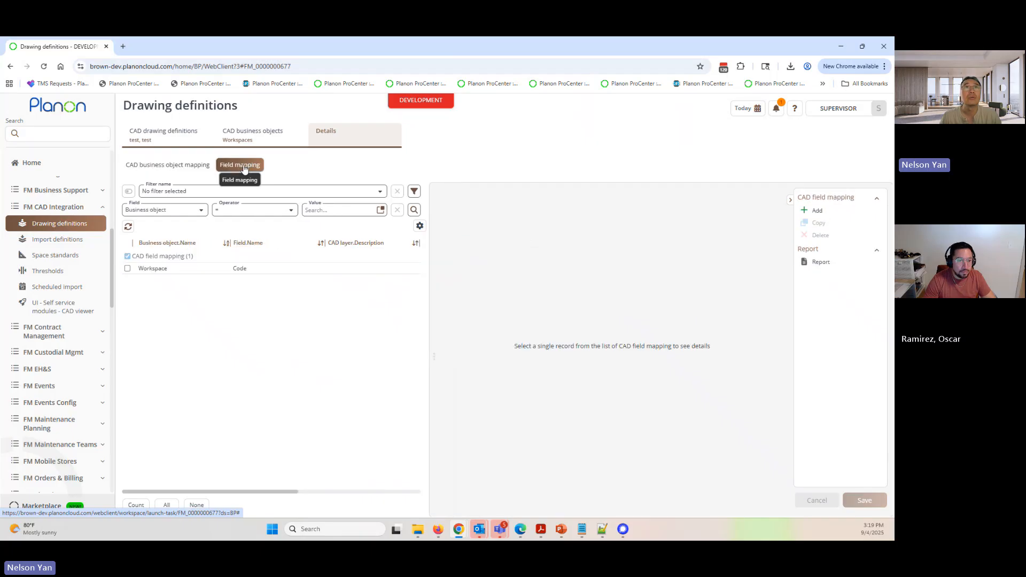
click(237, 269)
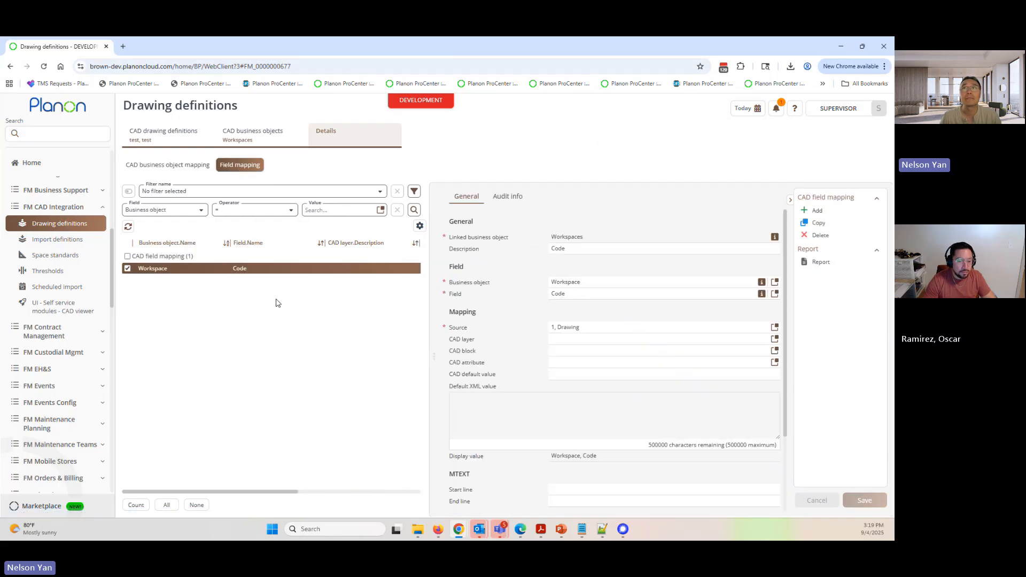
double_click(461, 338)
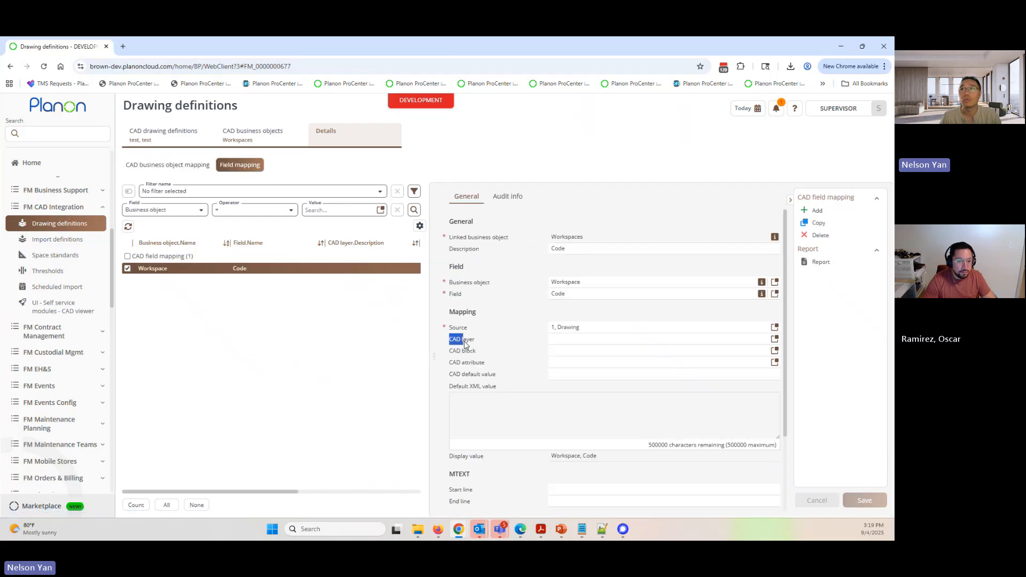
click(774, 339)
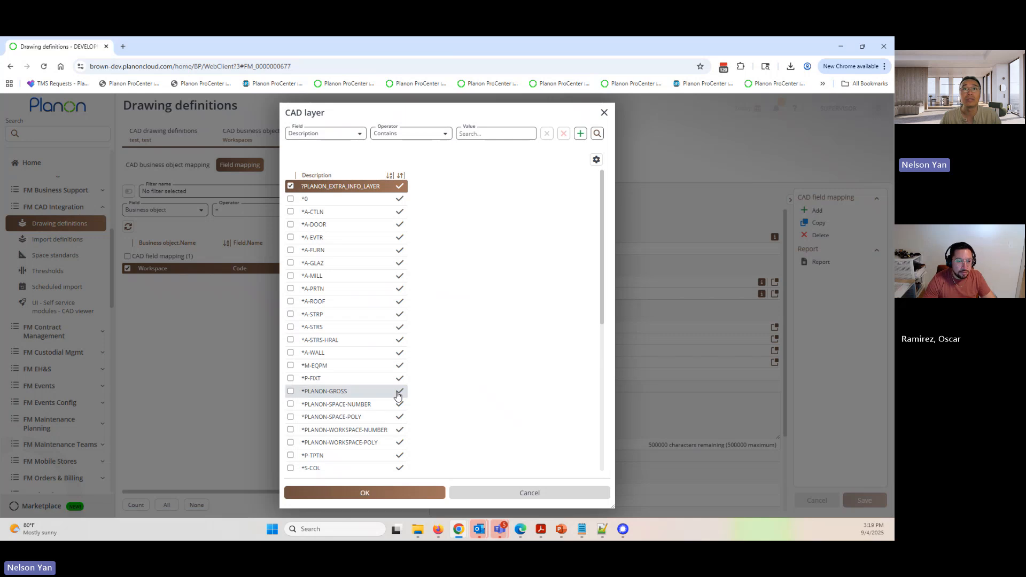
scroll(394, 394, down, 5)
scroll(390, 406, down, 1)
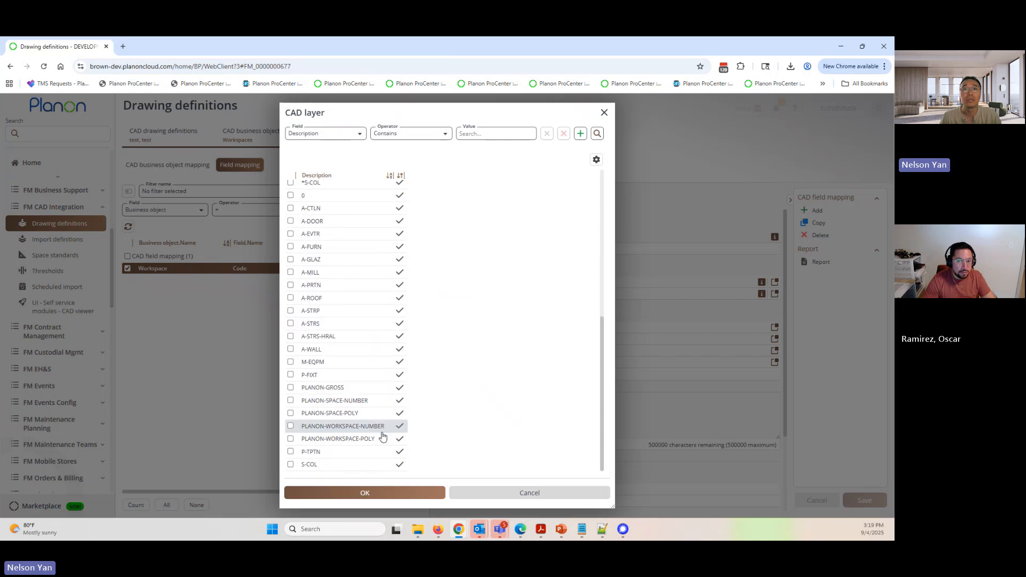
click(332, 428)
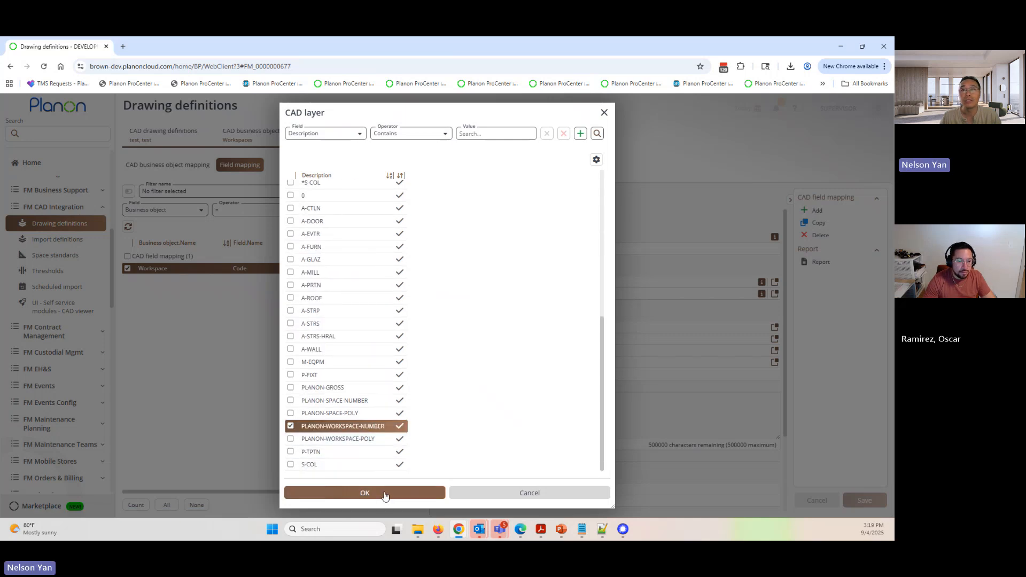
click(363, 492)
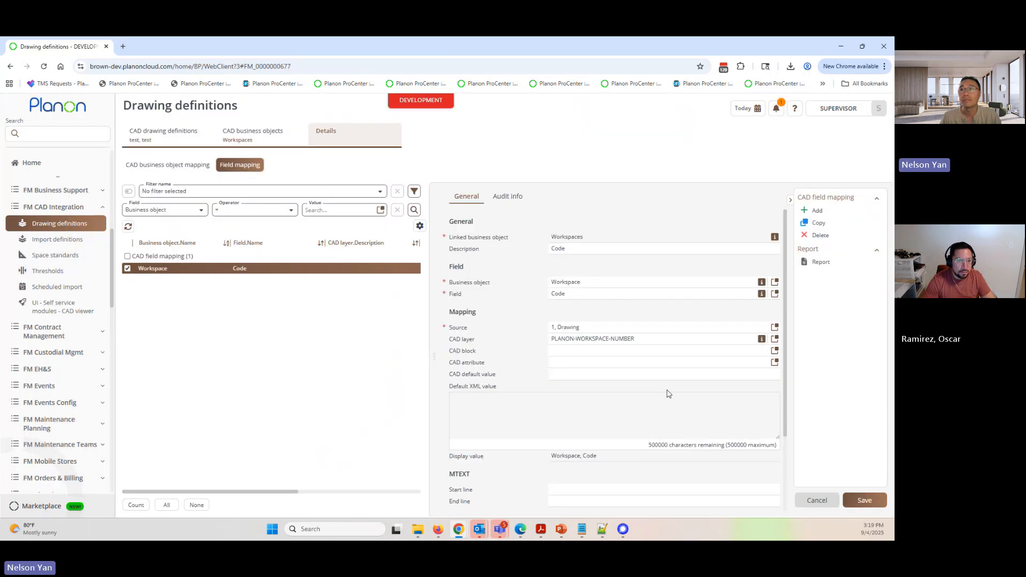
- Set the MTEXT start line and end line of the workspace Code field mapping to 1 and save it
click(562, 487)
text(1)
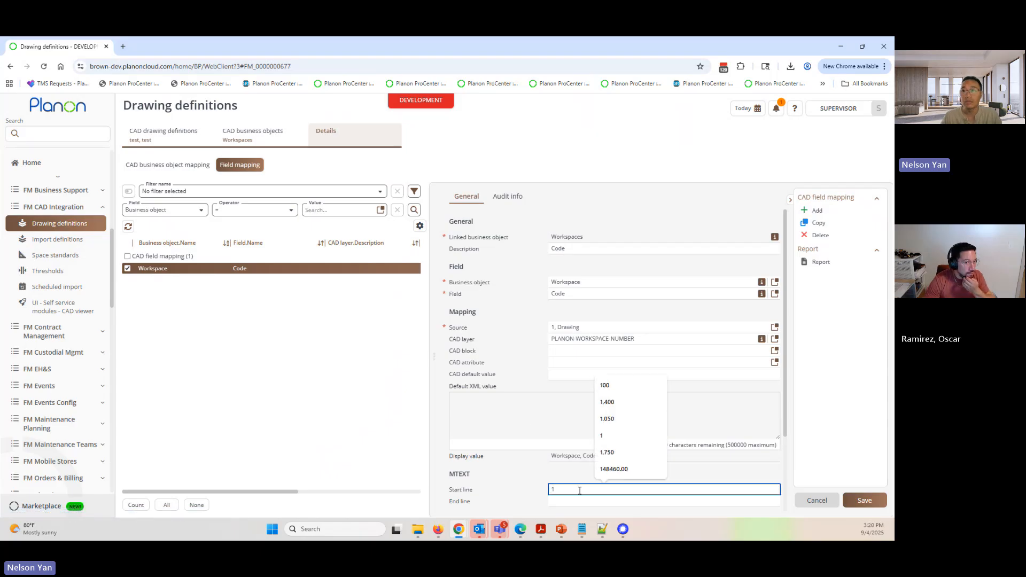
click(500, 502)
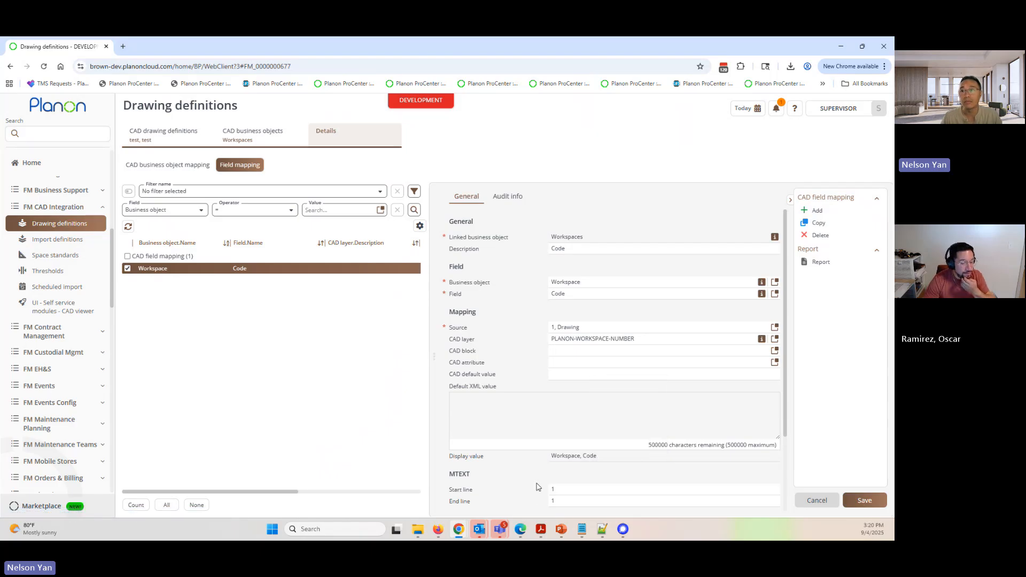
click(864, 500)
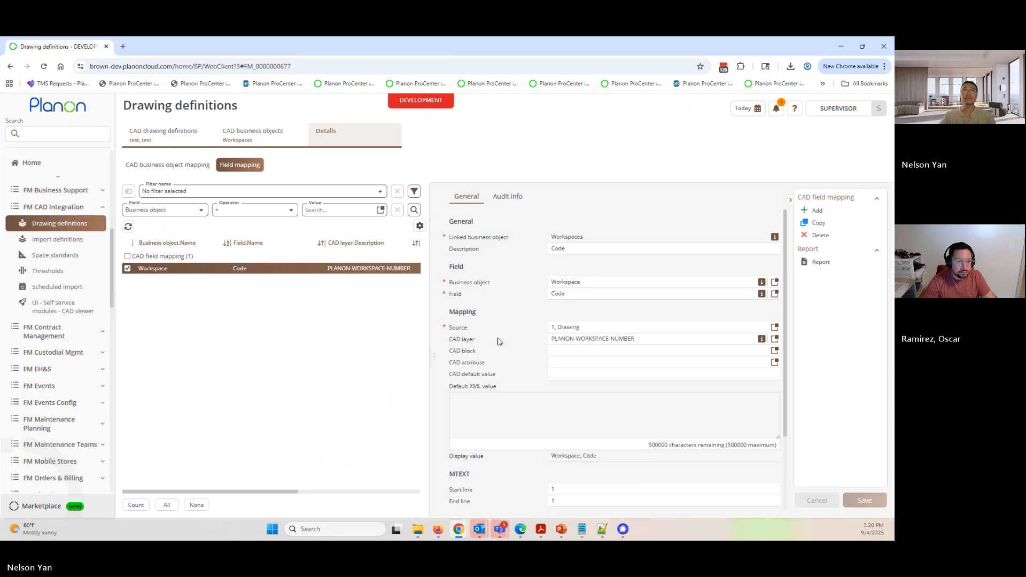
- Add a CAD linked construction data business object to the test drawing definition and save it
click(265, 145)
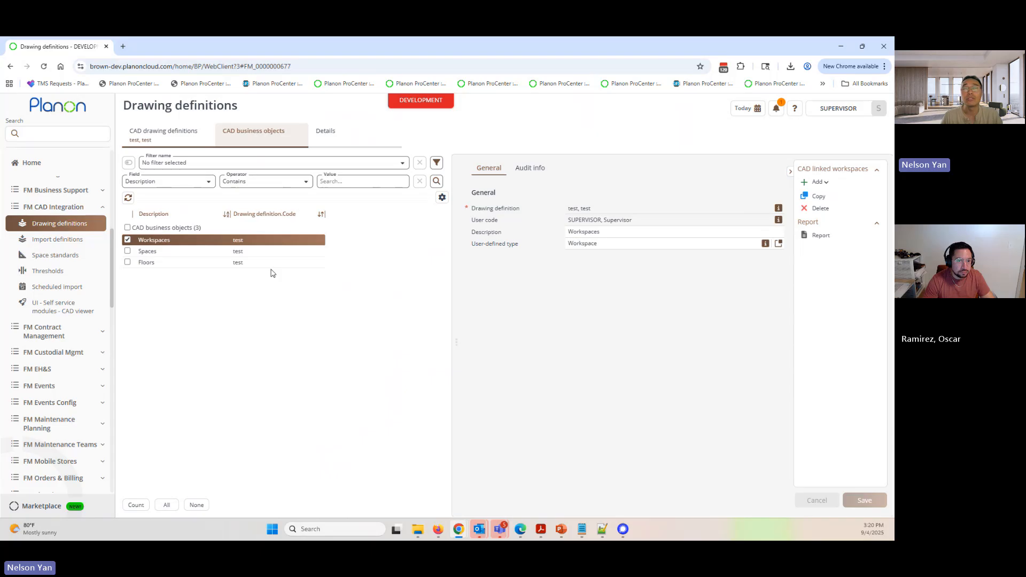
click(815, 182)
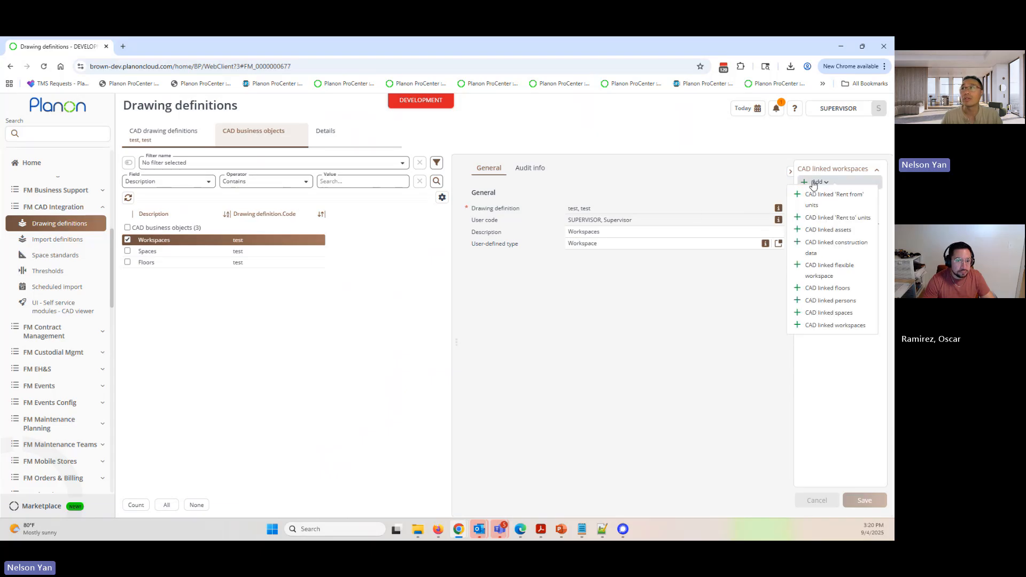
click(830, 248)
click(864, 500)
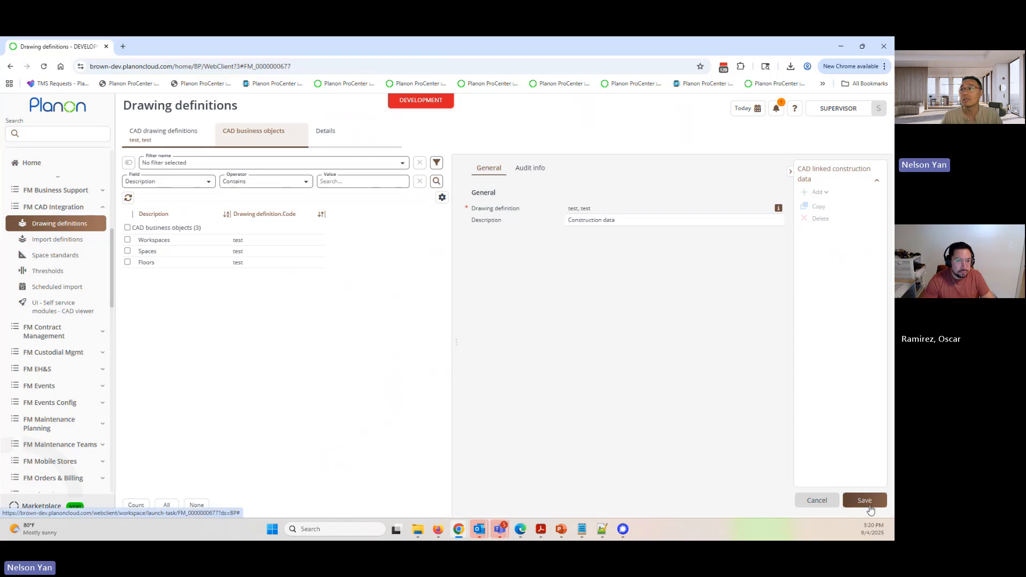
- Add a building element layer mapping with CAD layer A-CTLN to the Construction data business object and save it
click(334, 136)
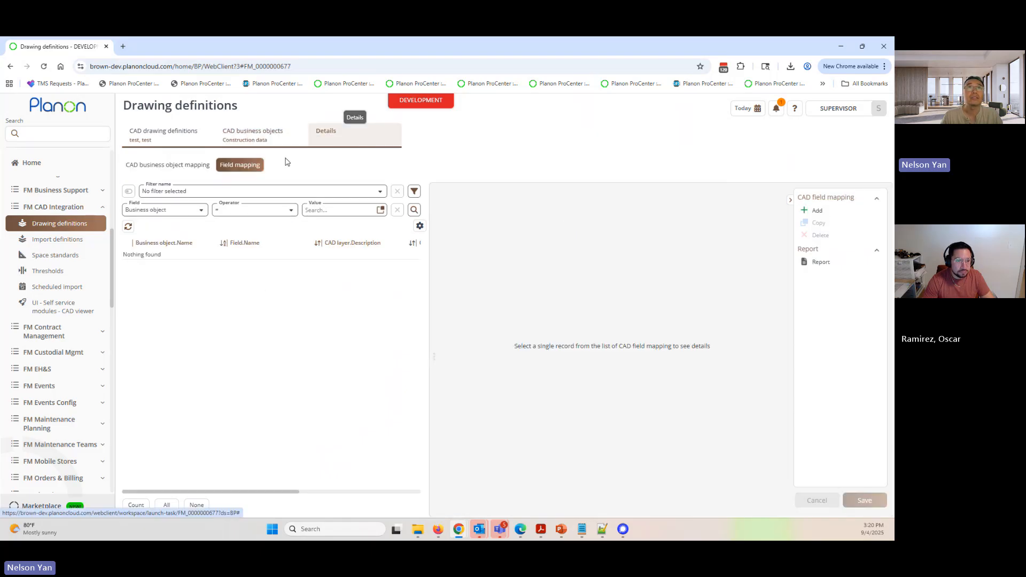
click(160, 165)
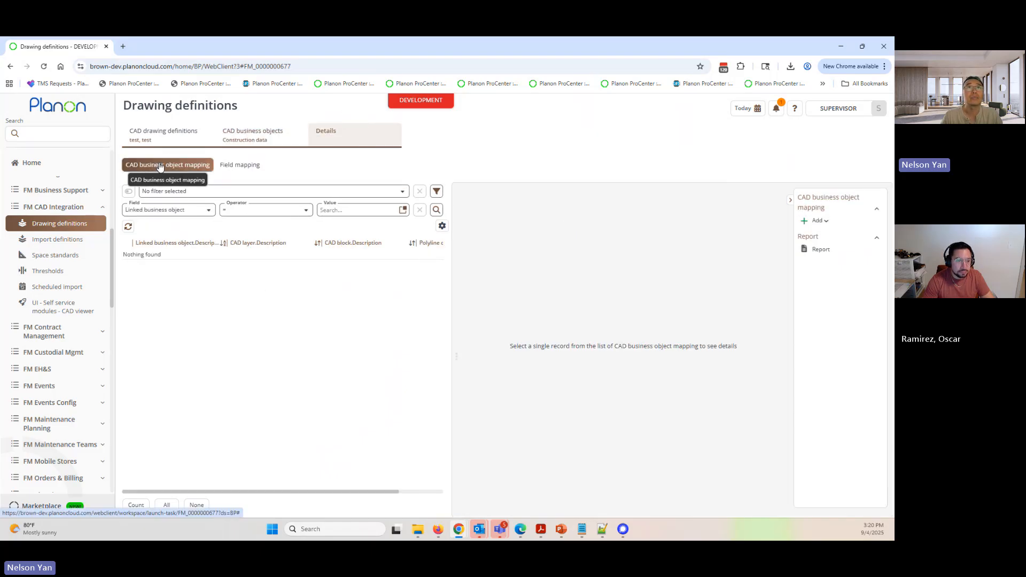
click(813, 223)
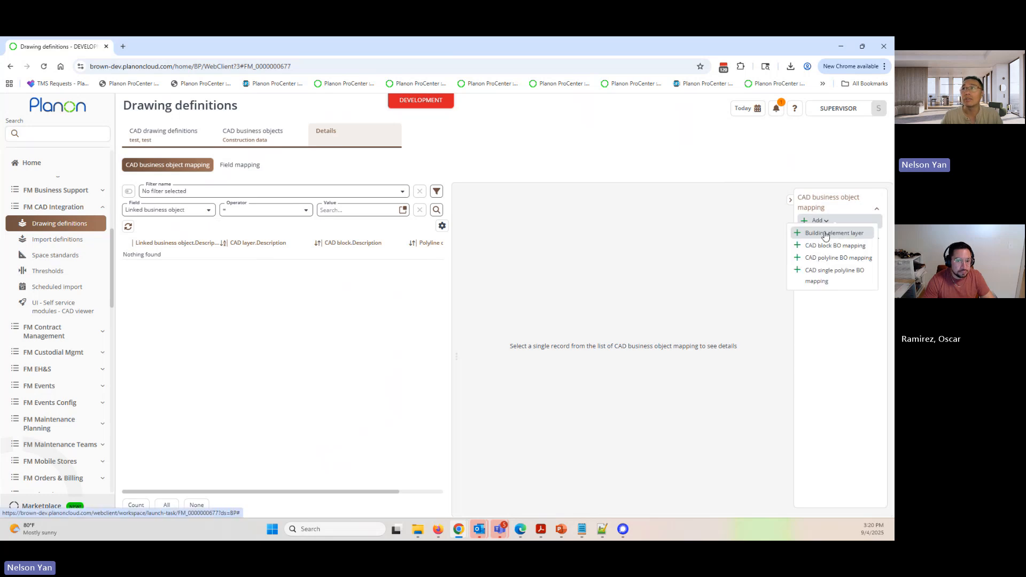
click(825, 234)
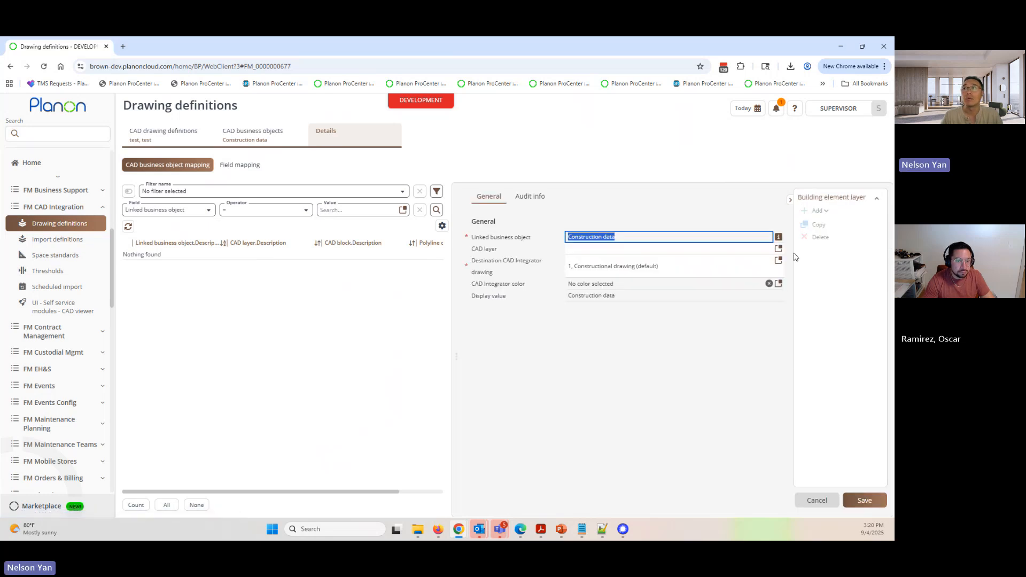
click(778, 248)
scroll(321, 353, down, 5)
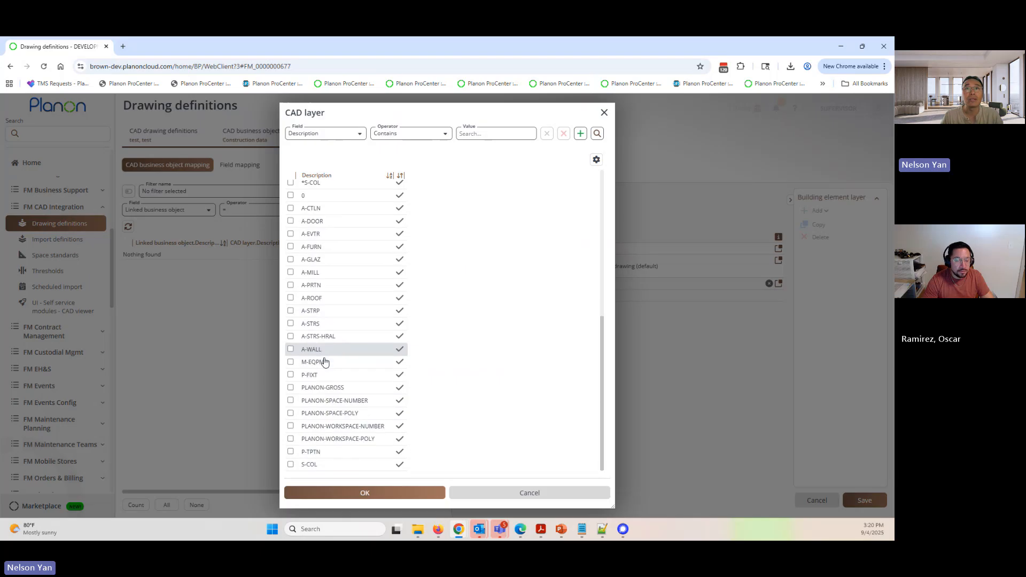
scroll(325, 362, up, 2)
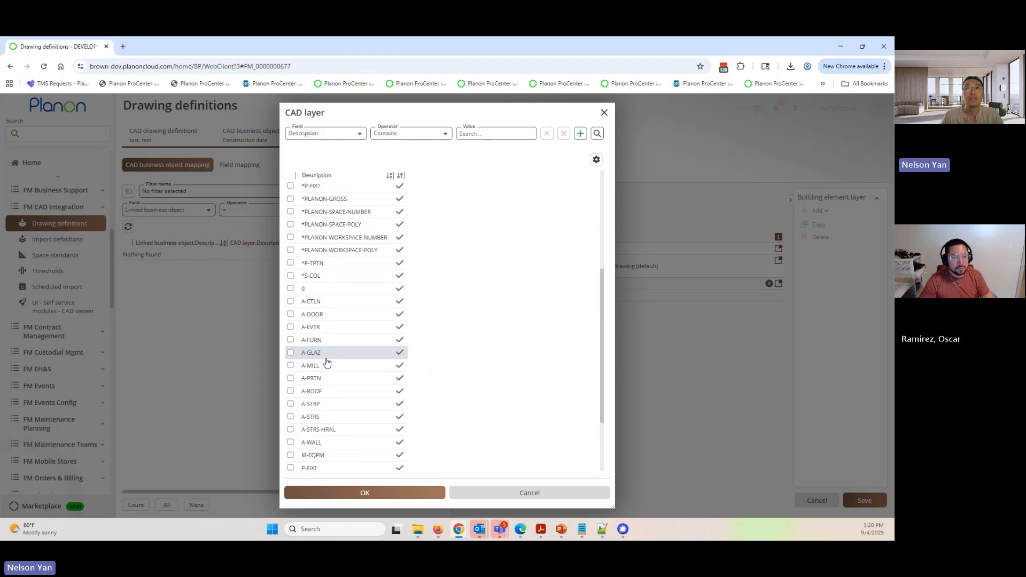
click(335, 303)
scroll(376, 337, down, 3)
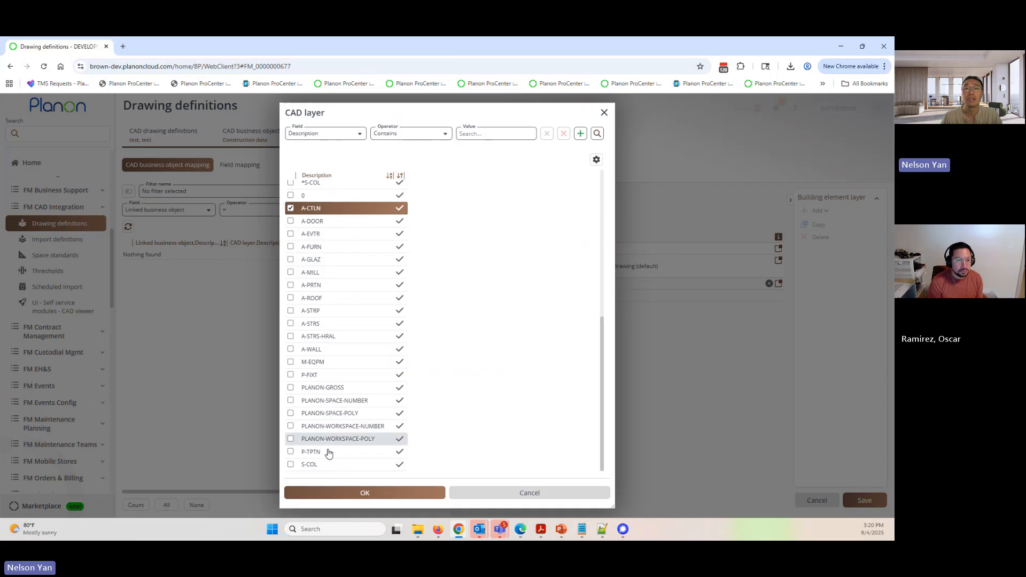
click(369, 493)
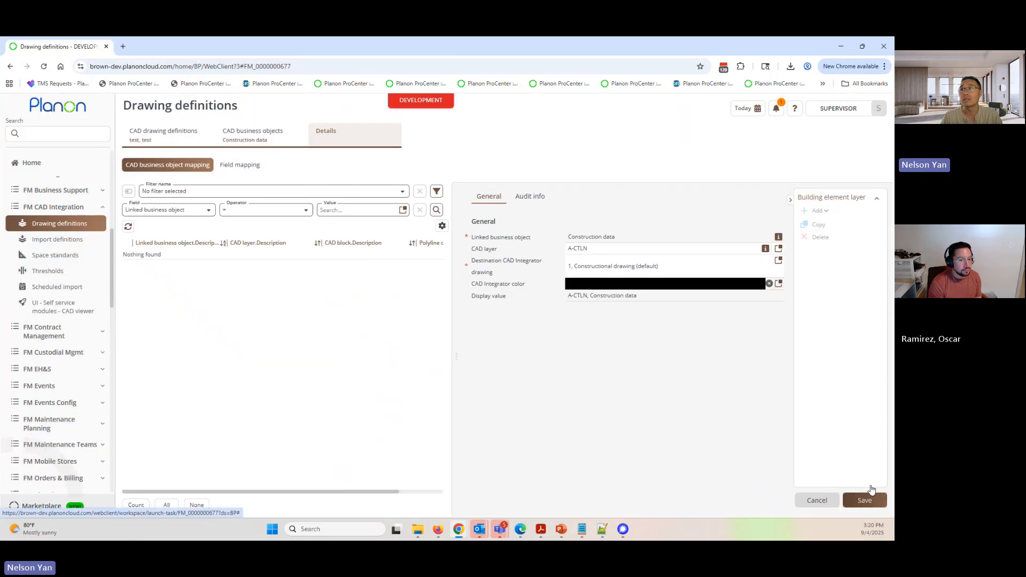
click(864, 498)
- Add a building element layer mapping with CAD layer A-DOOR to the Construction data business object and save it
click(816, 212)
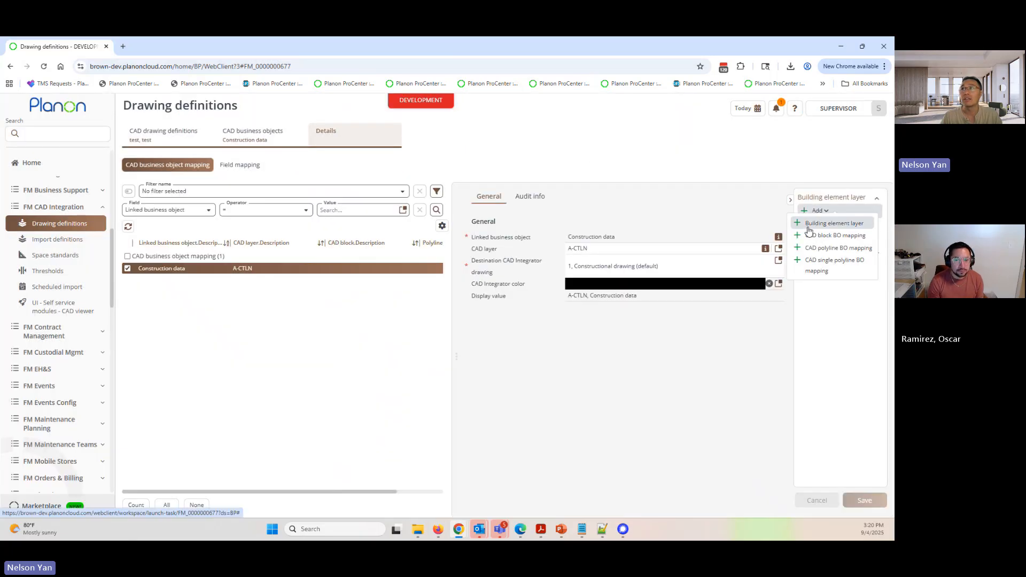
click(818, 223)
click(778, 249)
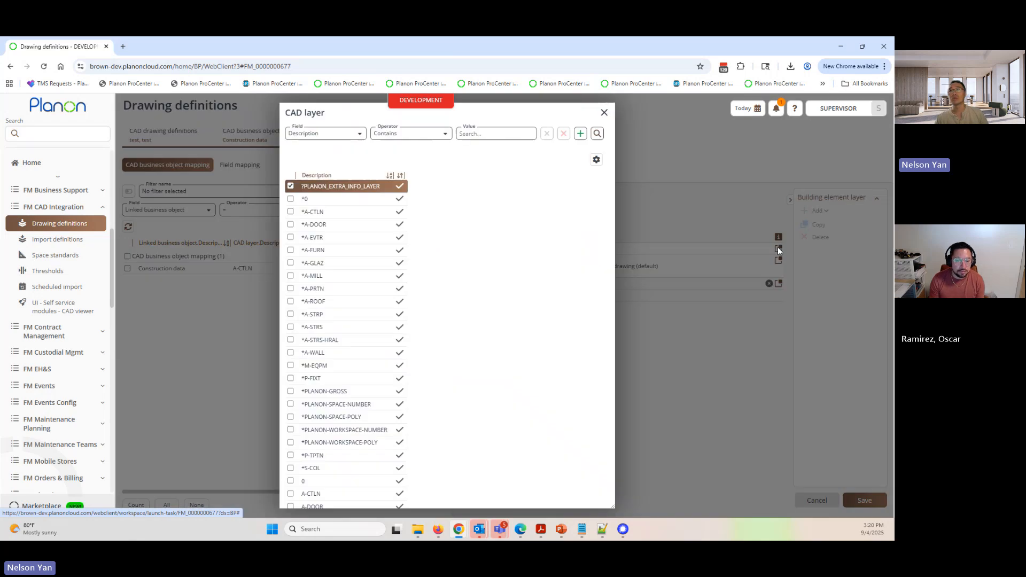
scroll(348, 403, down, 8)
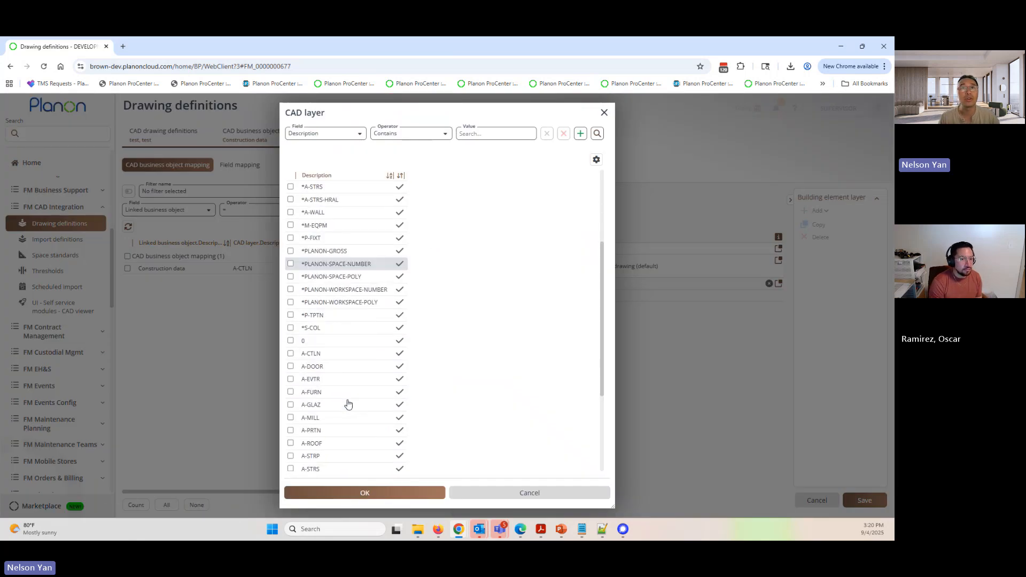
scroll(348, 404, up, 3)
scroll(348, 403, down, 1)
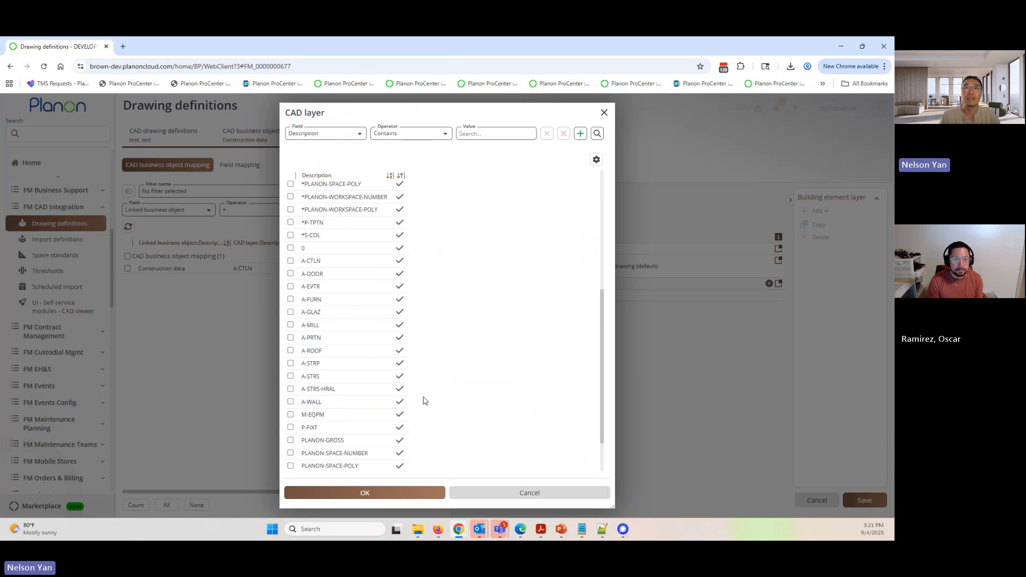
click(342, 274)
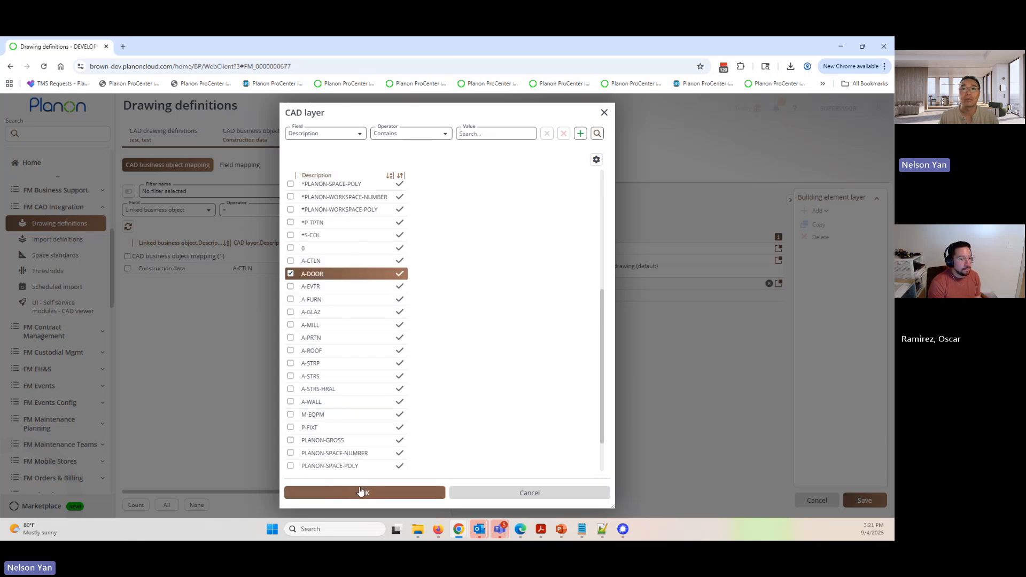
click(366, 492)
click(864, 501)
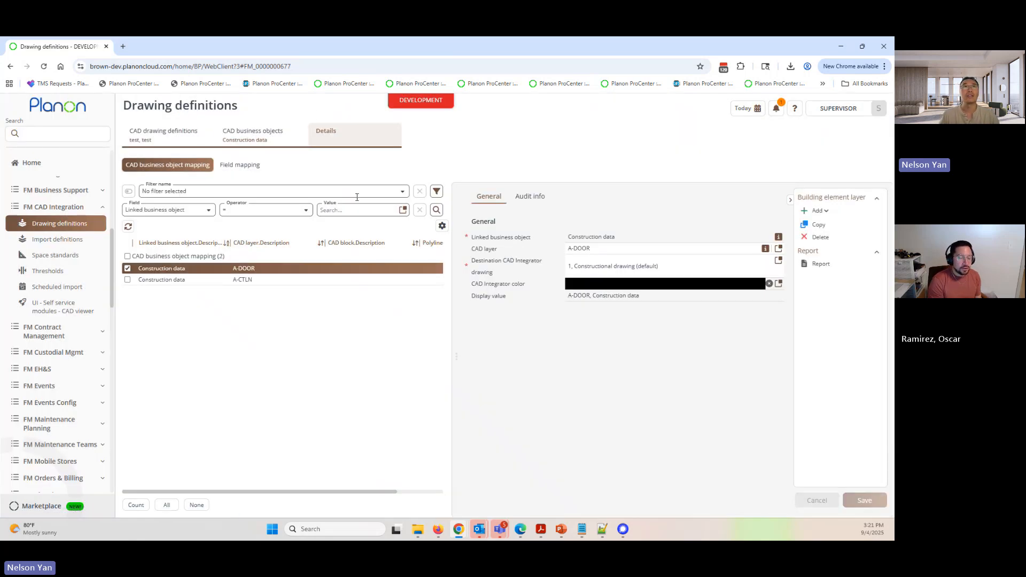
- Compare the CAD drawing file and general settings of the BFP and test drawing definitions
click(165, 133)
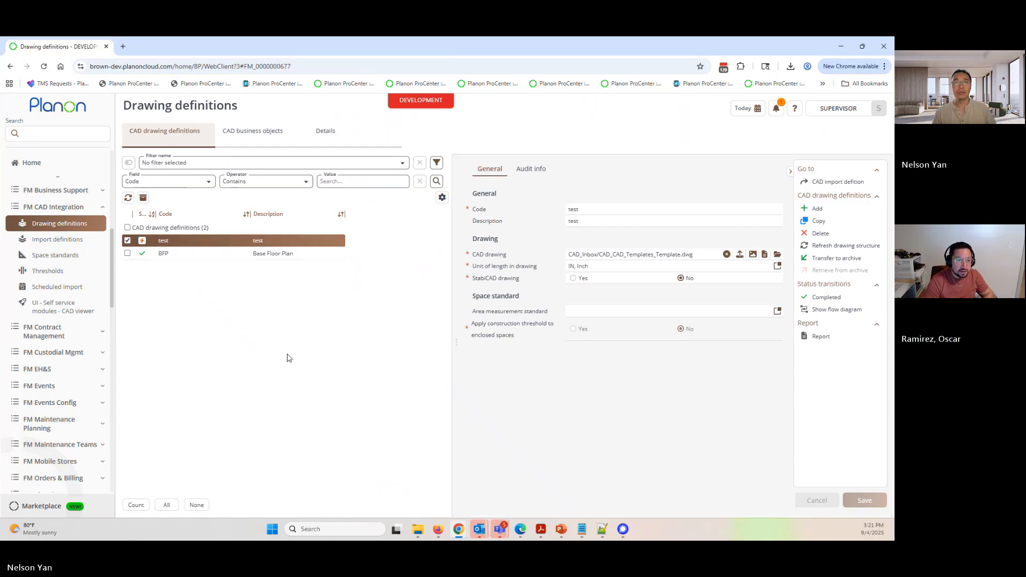
click(247, 256)
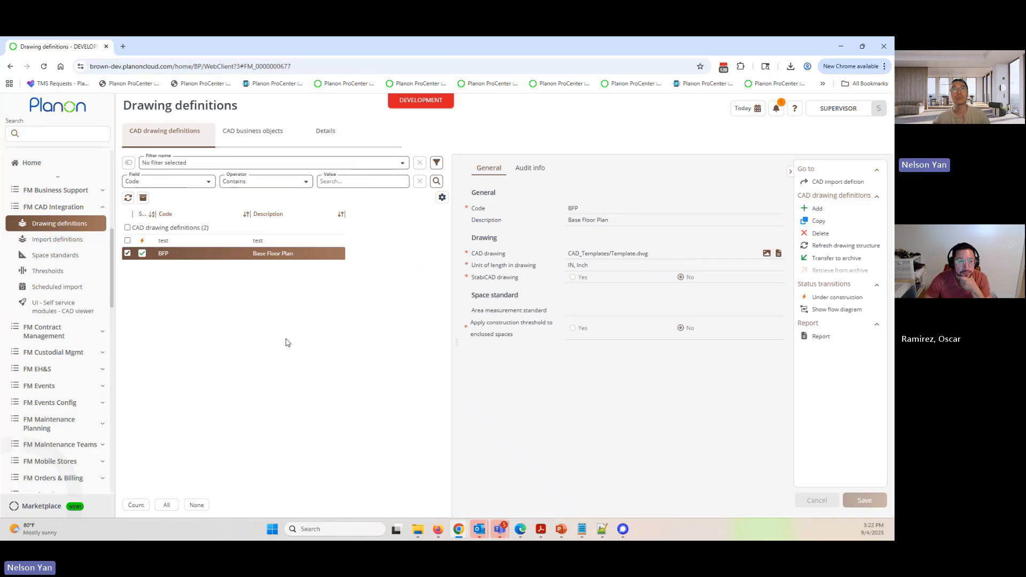
click(261, 242)
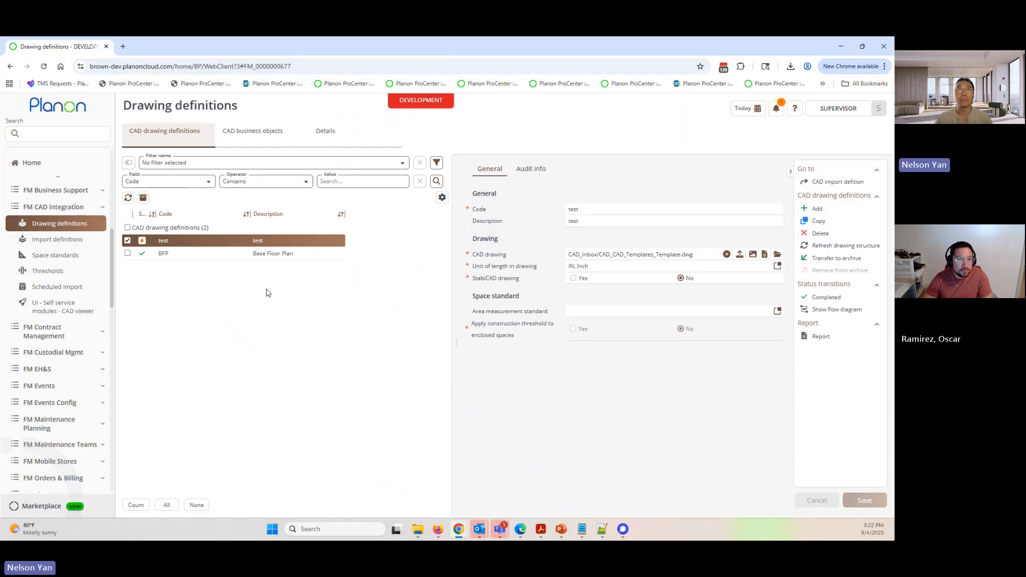
click(274, 256)
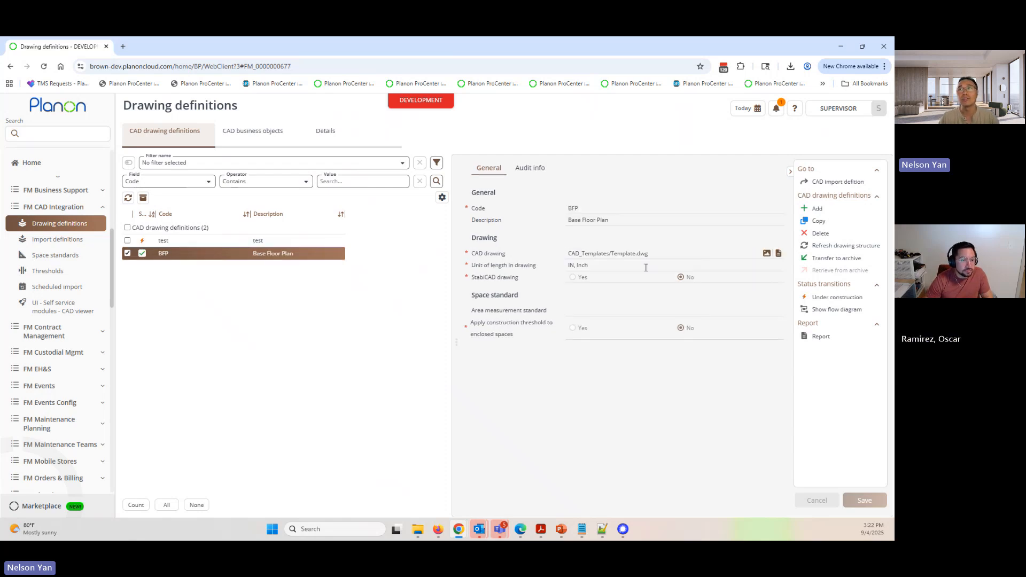
double_click(655, 254)
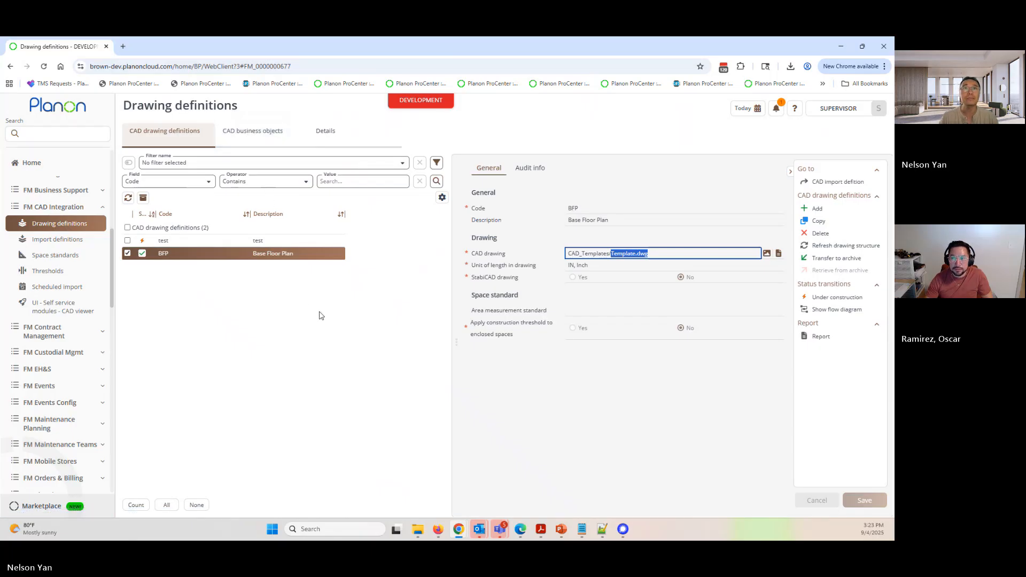
click(258, 241)
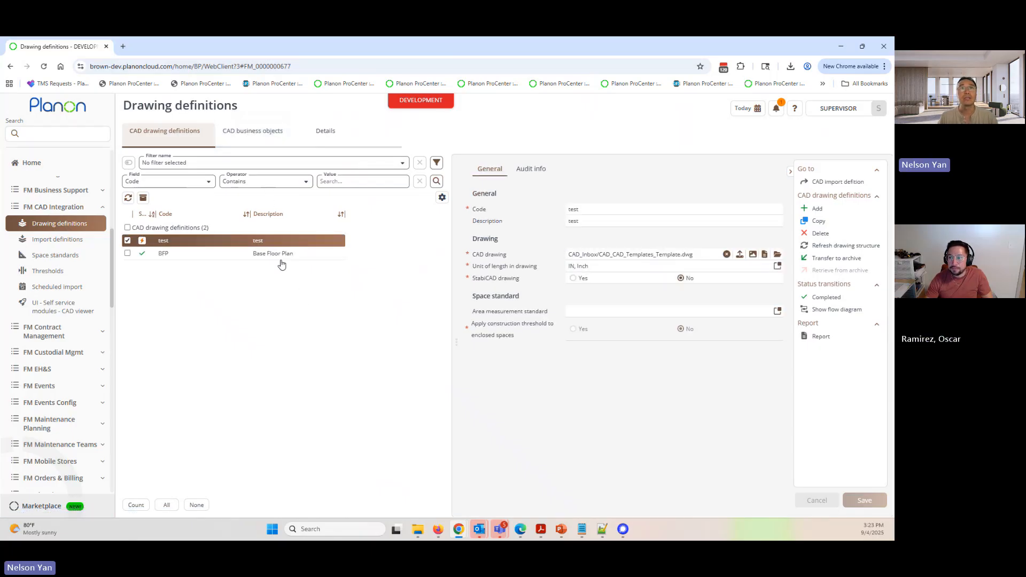
- Review the Construction data layer mappings of the test definition and the CAD layers available for the A-DOOR mapping
click(269, 131)
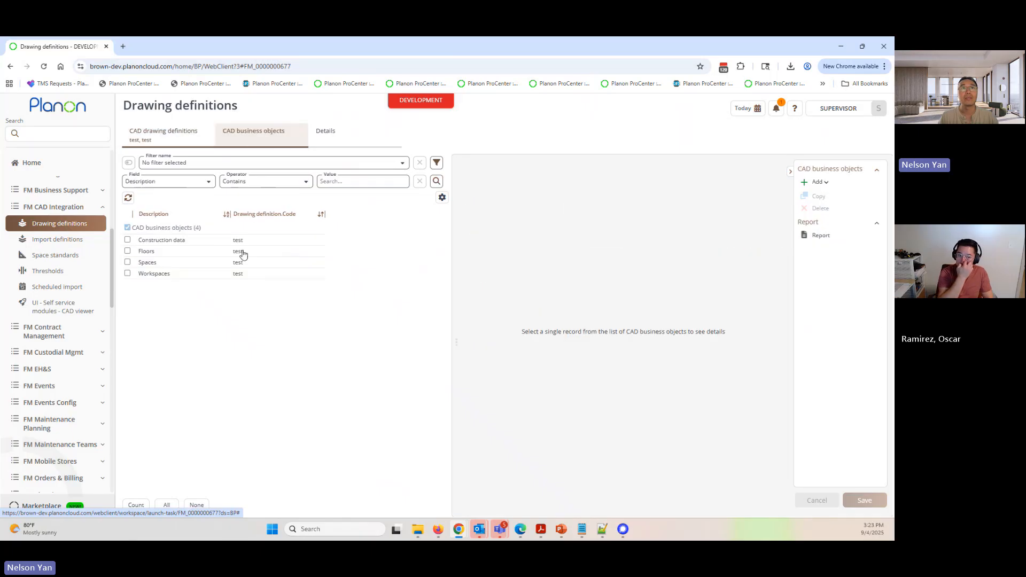
click(191, 242)
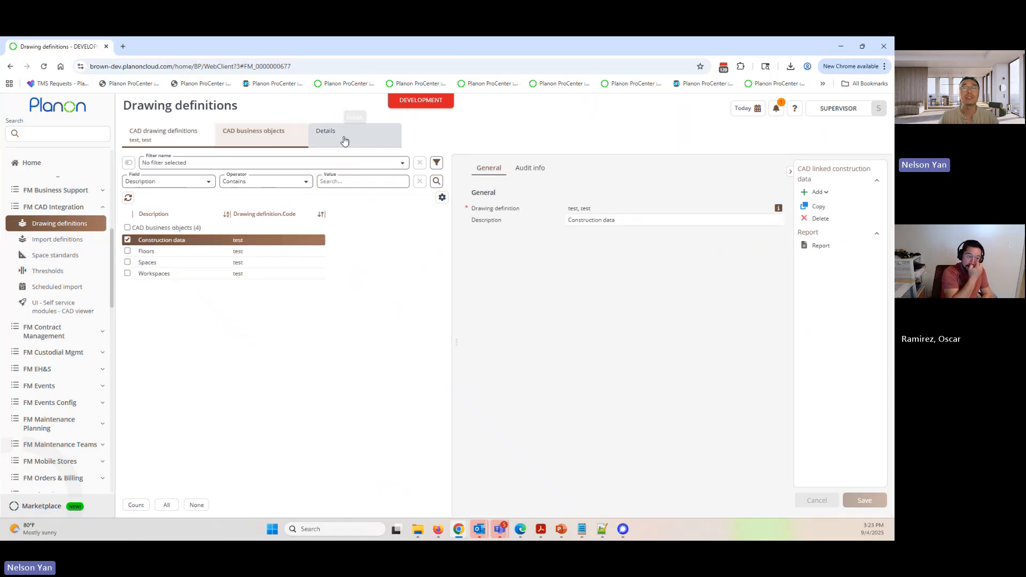
click(344, 140)
click(245, 269)
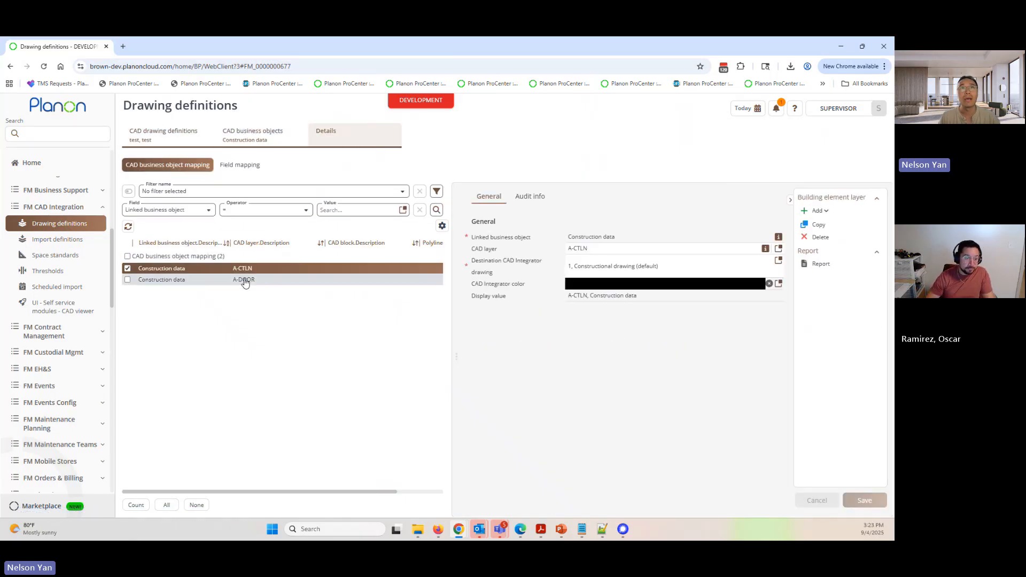
click(244, 280)
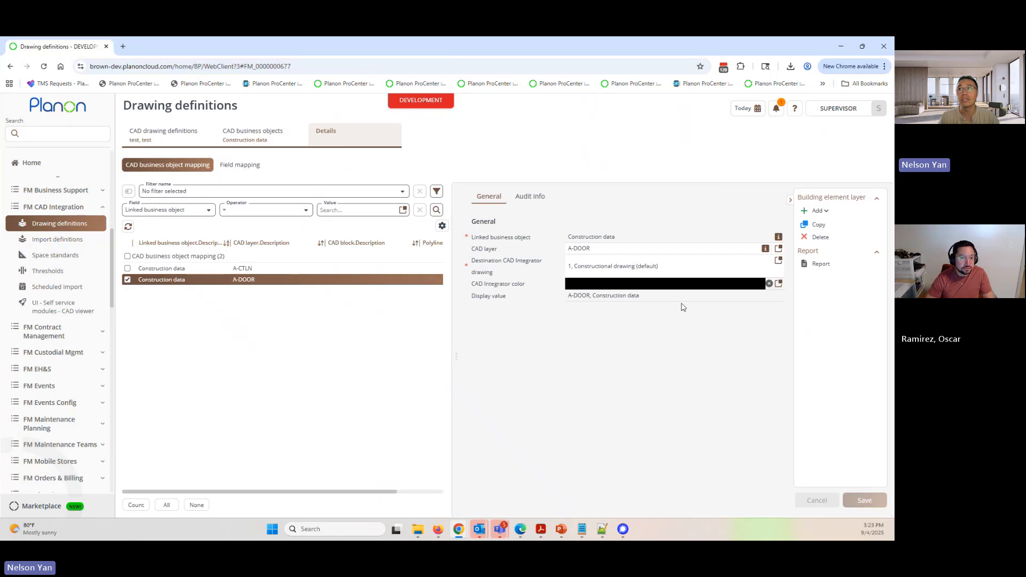
click(778, 249)
scroll(352, 374, down, 5)
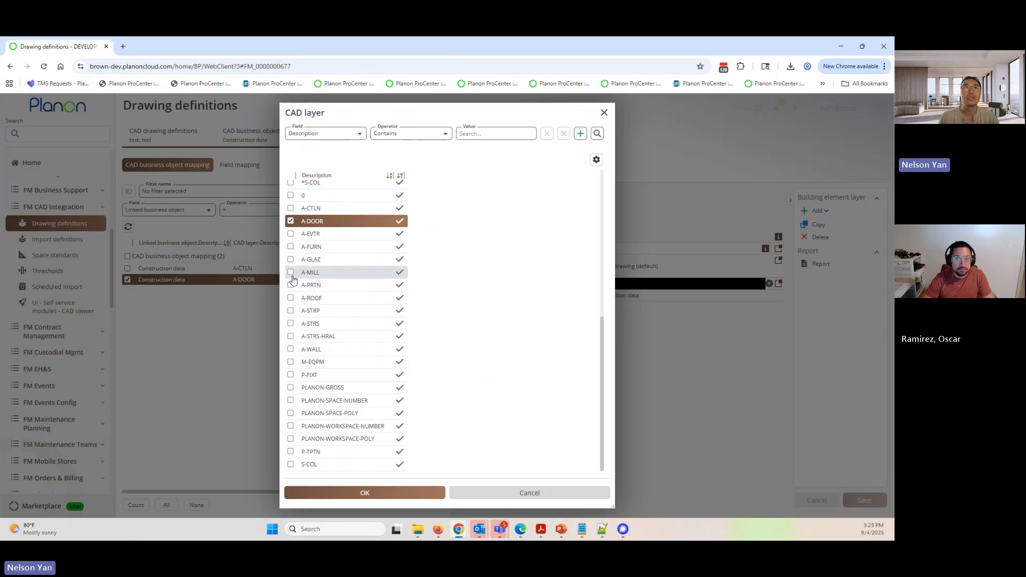
click(503, 494)
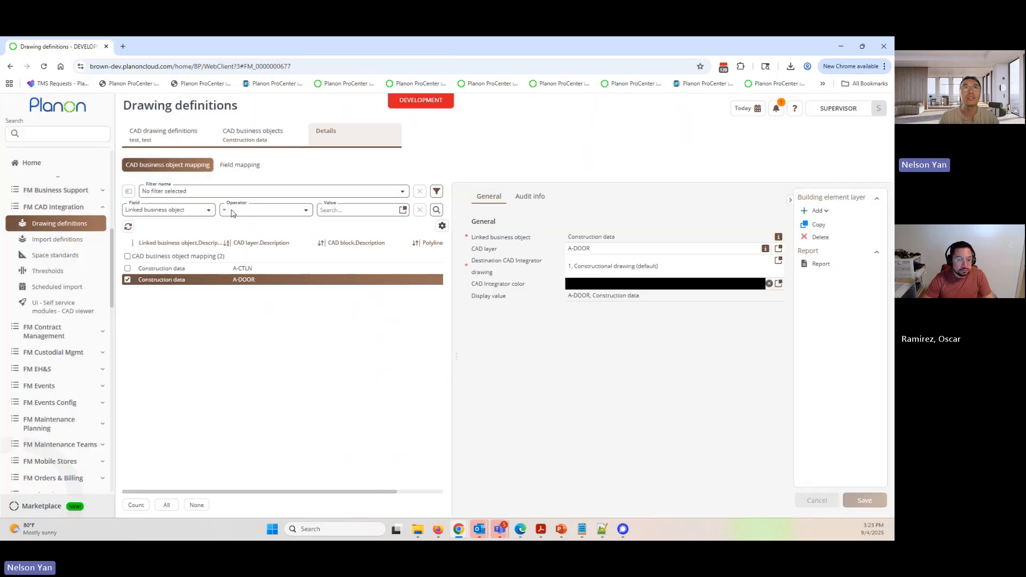
- Recheck the template drawing referenced by the BFP definition against the one in the test definition
click(162, 136)
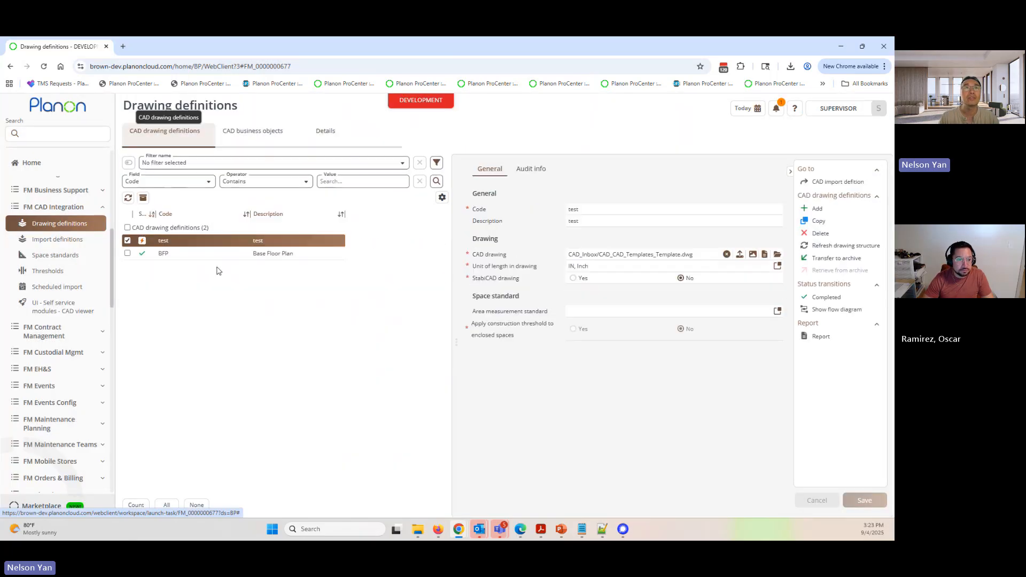
click(307, 256)
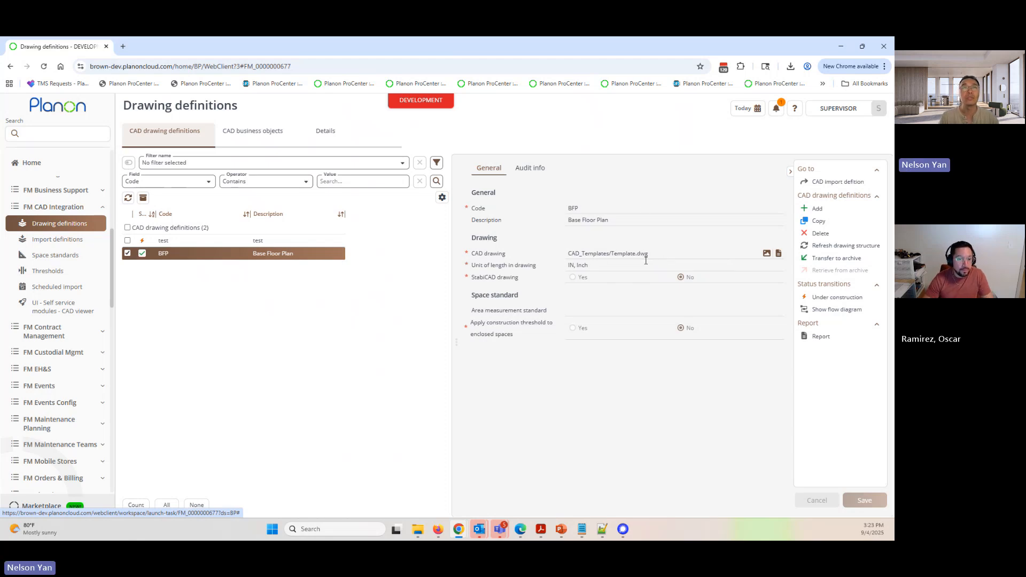
click(206, 241)
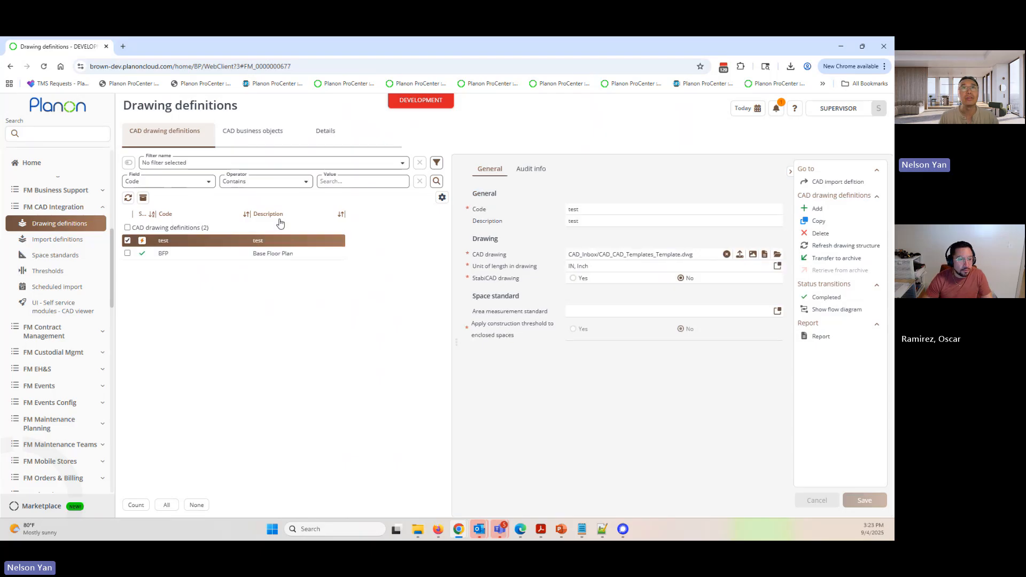
click(264, 254)
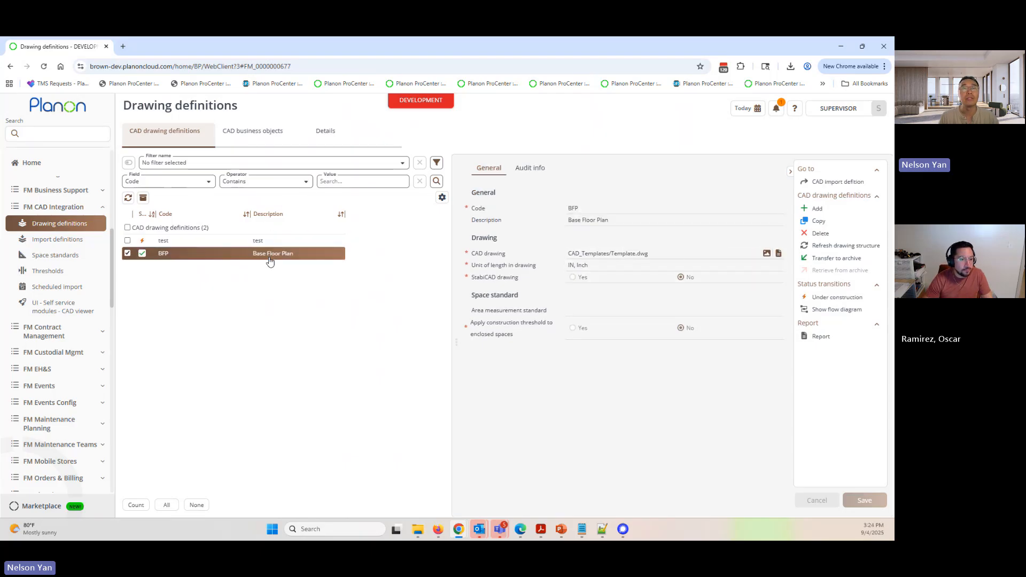
- Add a building element layer mapping with CAD layer A-EVTR to the test definition's Construction data business object and save it
click(238, 242)
click(252, 132)
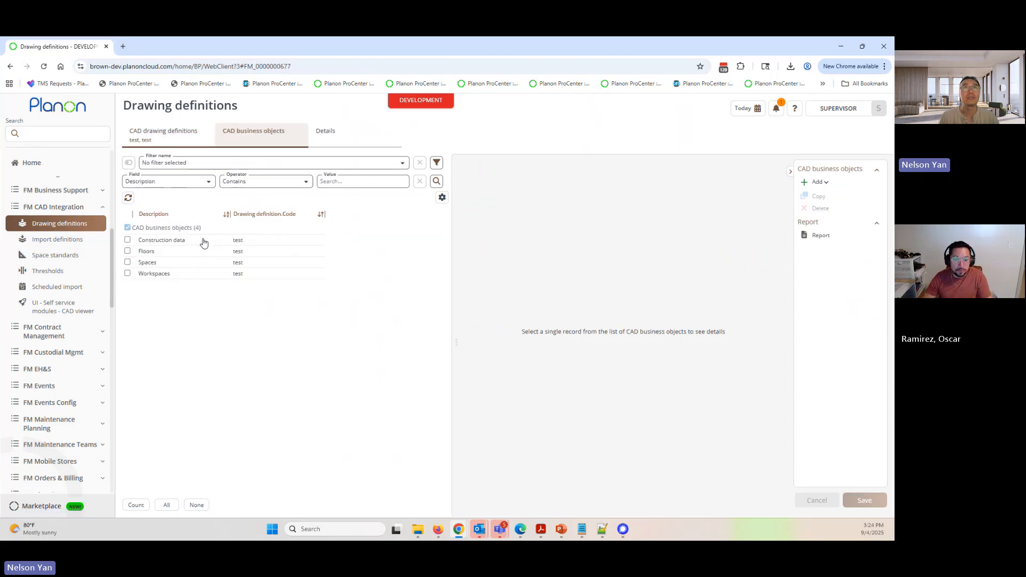
click(204, 241)
click(344, 138)
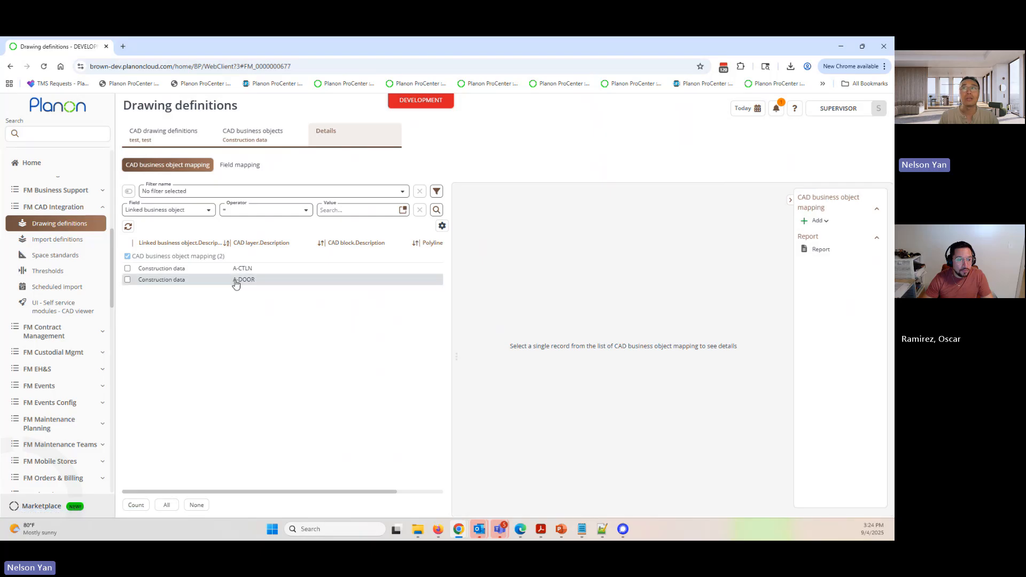
click(235, 282)
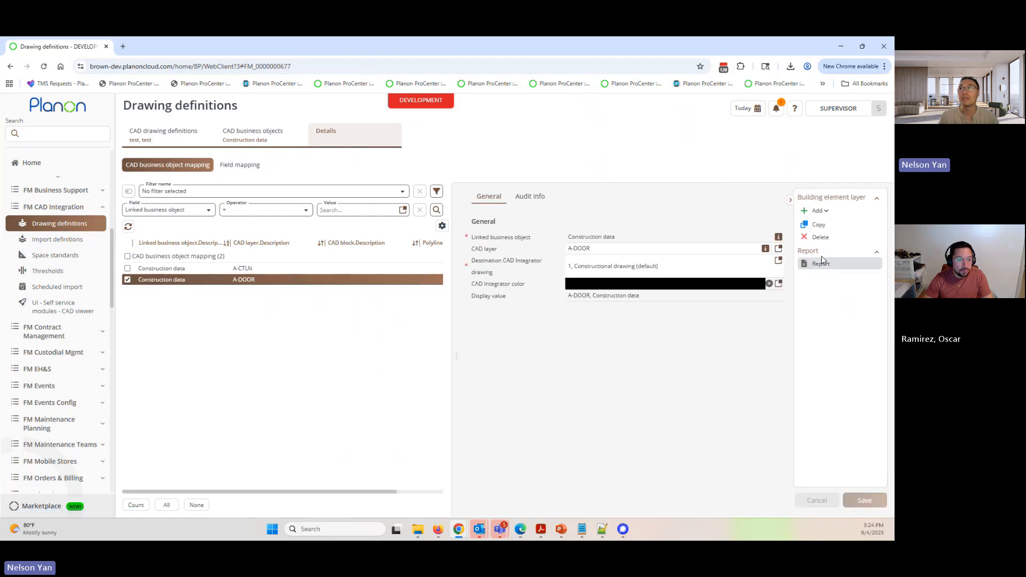
click(778, 249)
scroll(342, 382, down, 3)
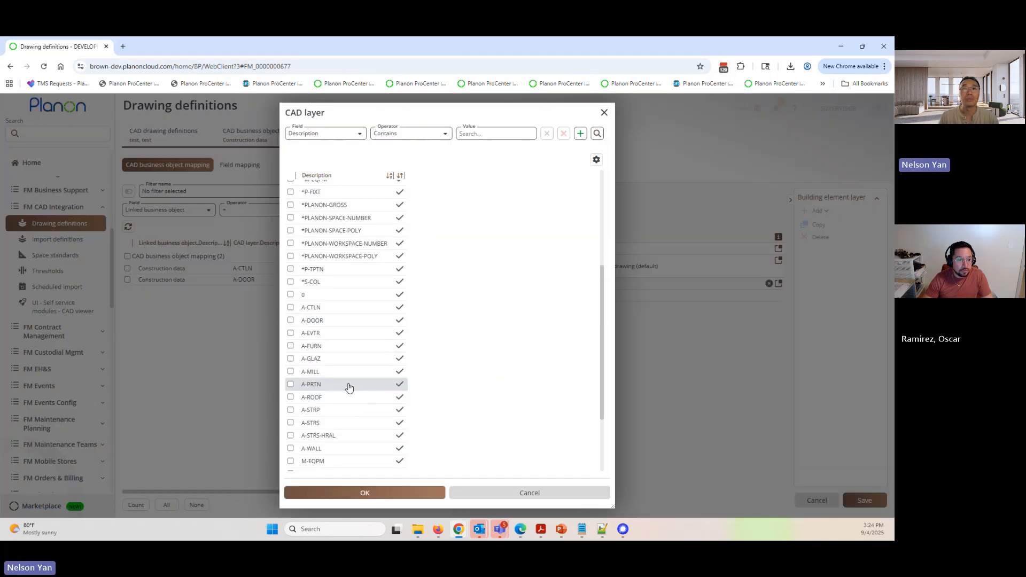
click(326, 332)
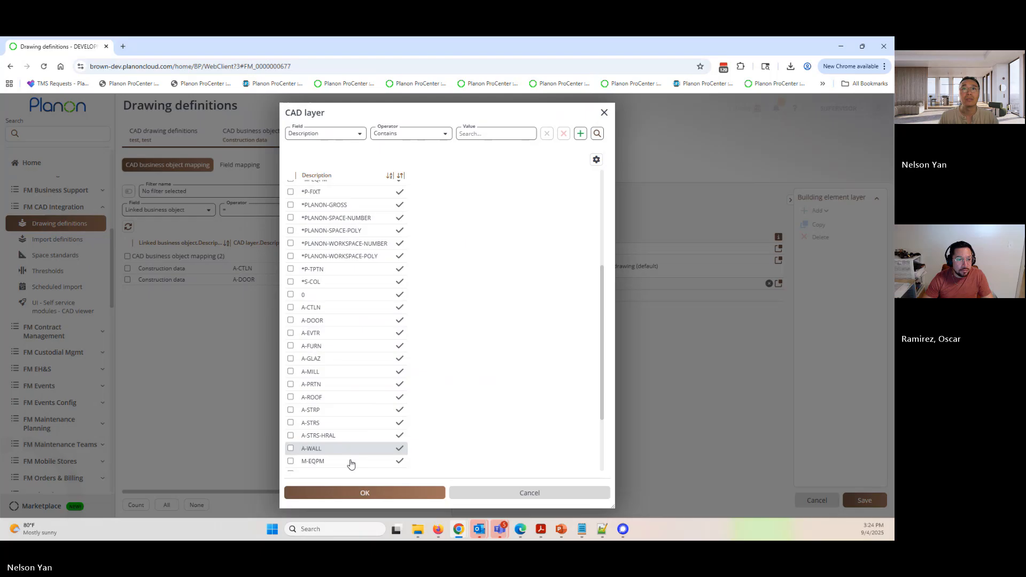
click(378, 486)
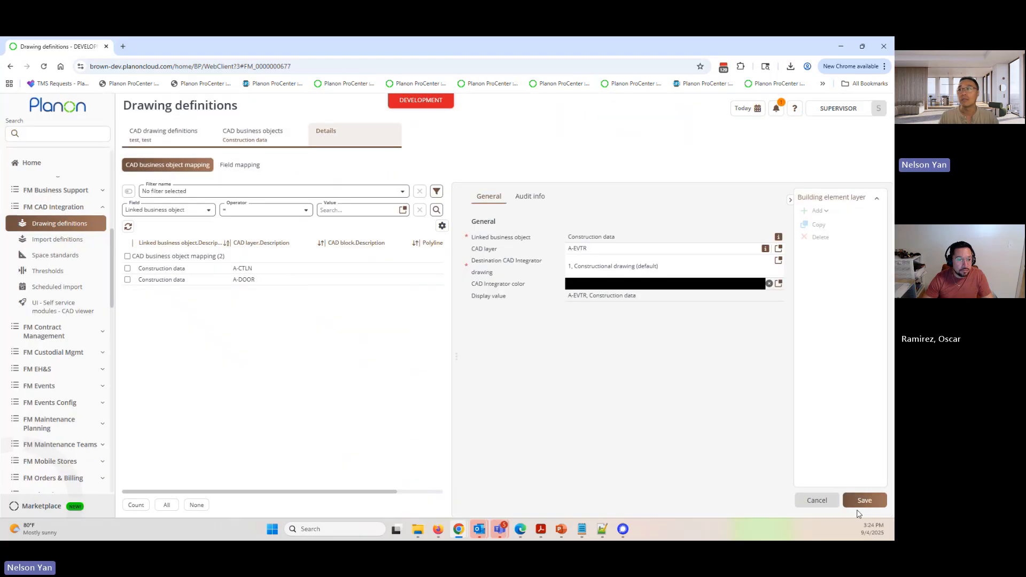
click(871, 503)
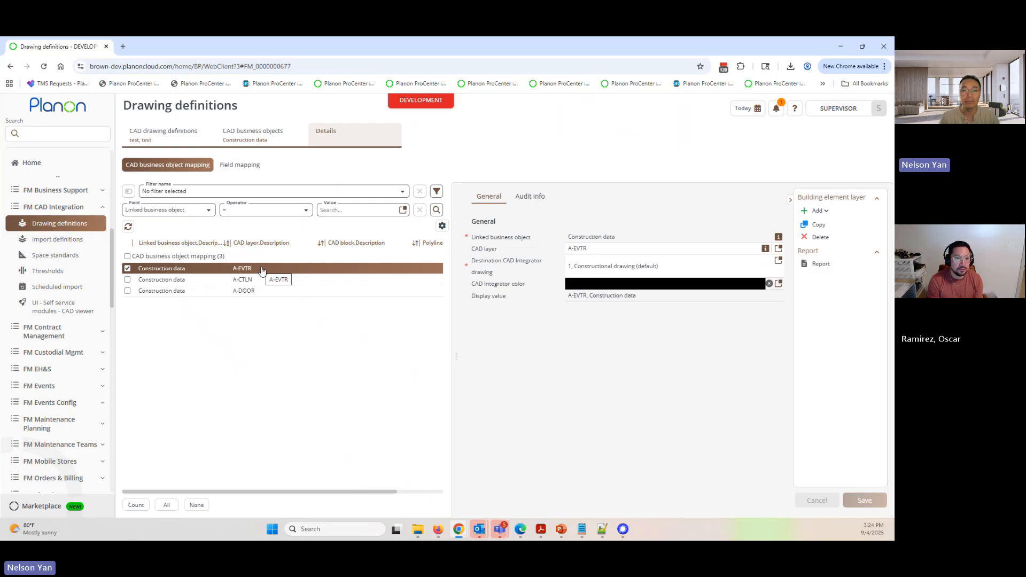
- Examine the CAD layers available for the A-EVTR mapping, comparing the asterisk-prefixed layers with the plain ones, and leave the selection unchanged
click(779, 249)
scroll(390, 374, up, 5)
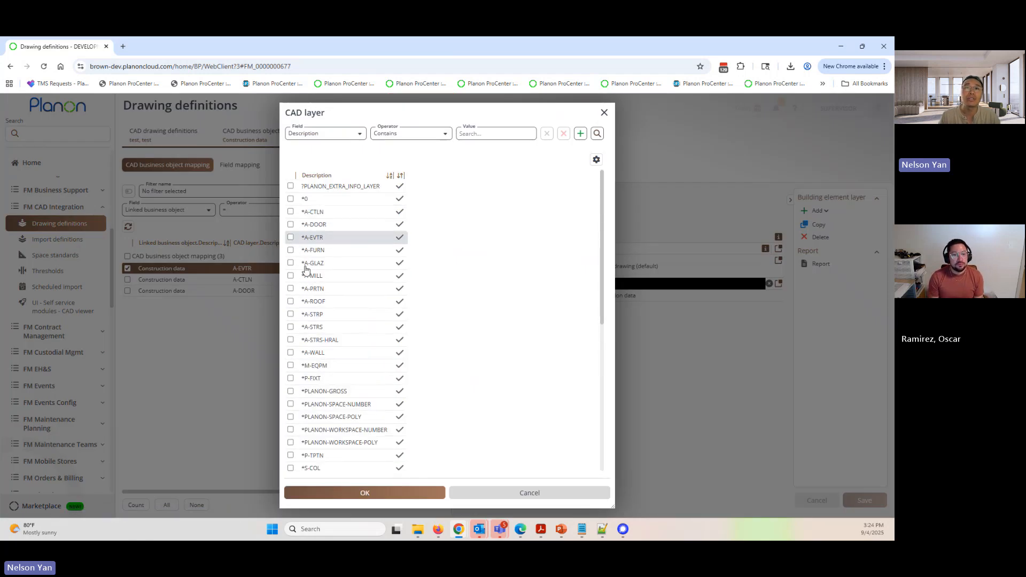
scroll(305, 269, down, 4)
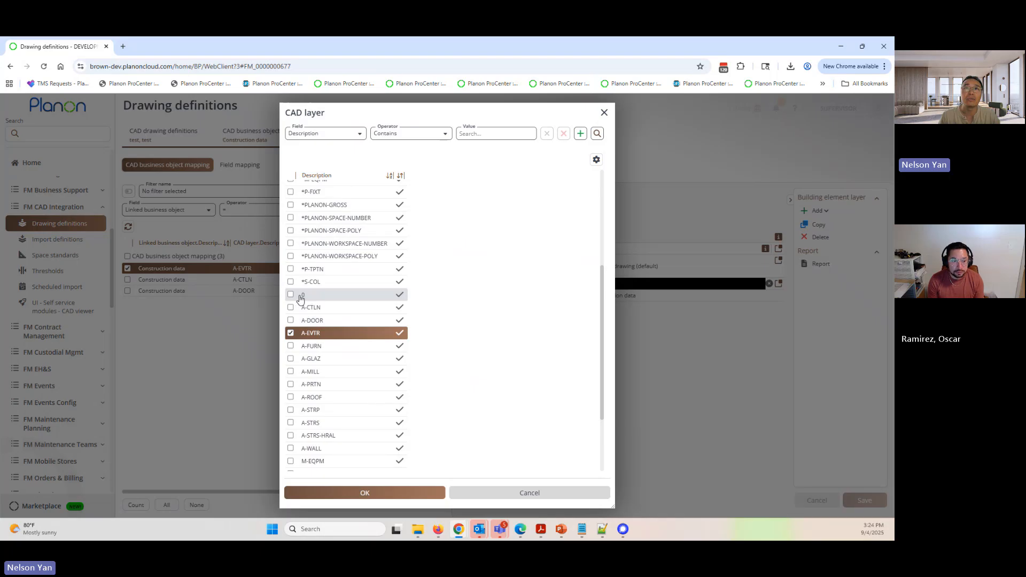
scroll(315, 267, up, 4)
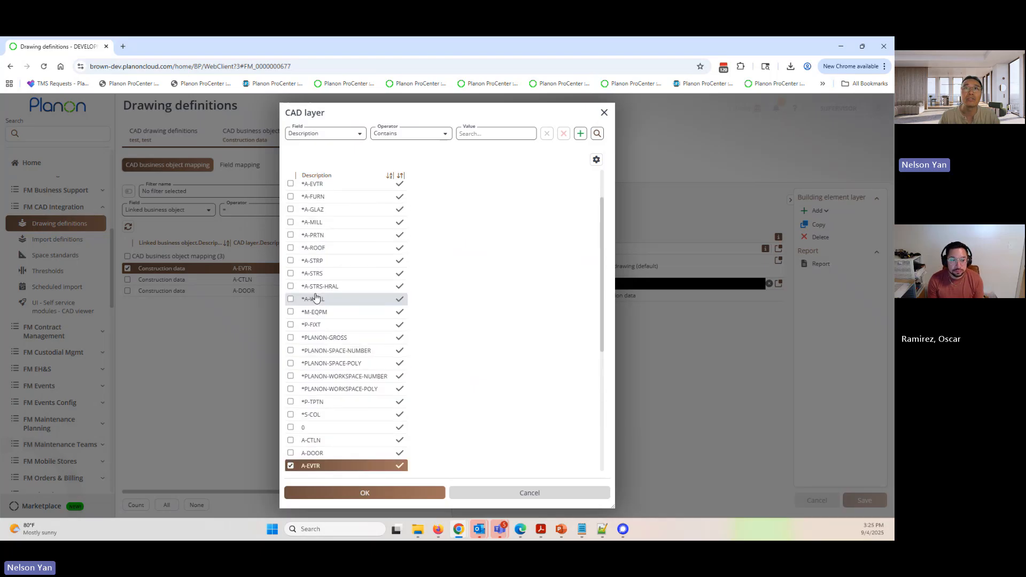
scroll(325, 225, down, 2)
scroll(321, 374, down, 2)
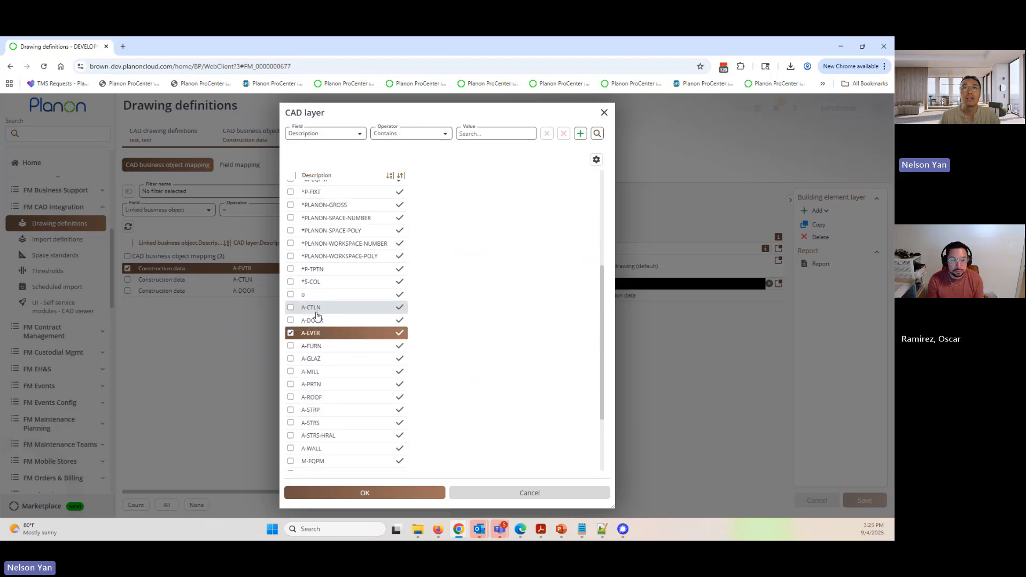
scroll(316, 316, up, 2)
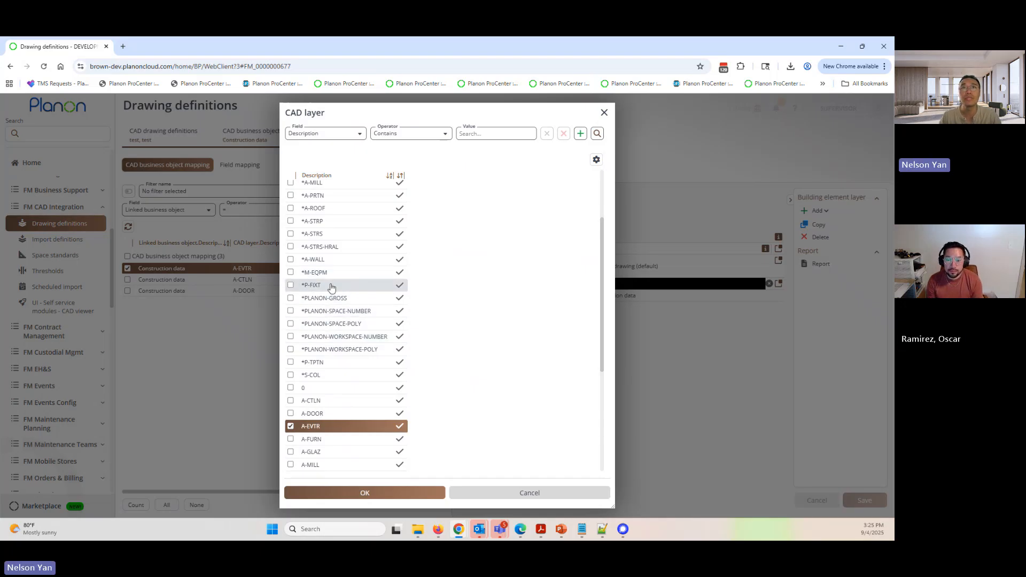
scroll(326, 300, up, 3)
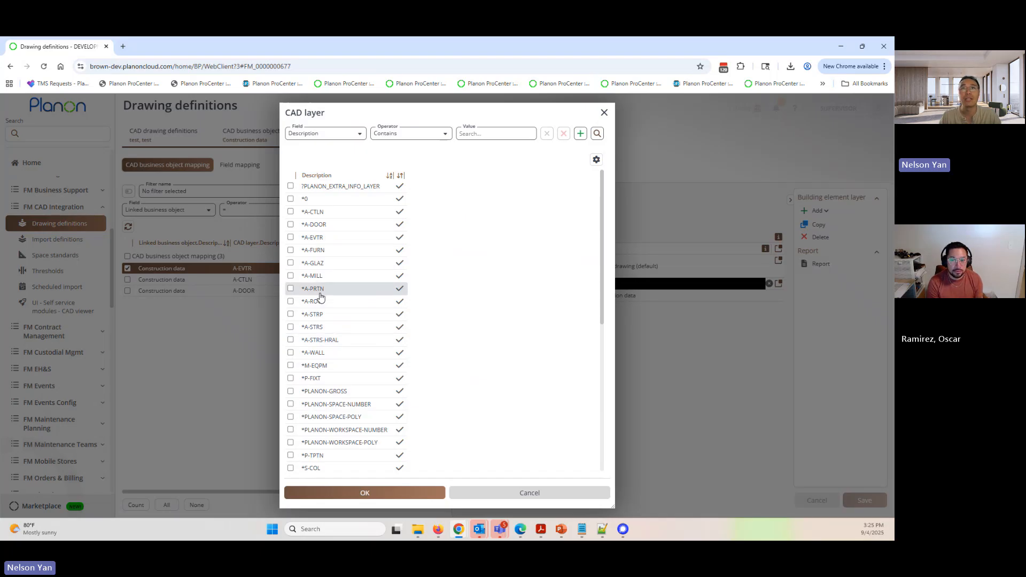
scroll(321, 404, down, 9)
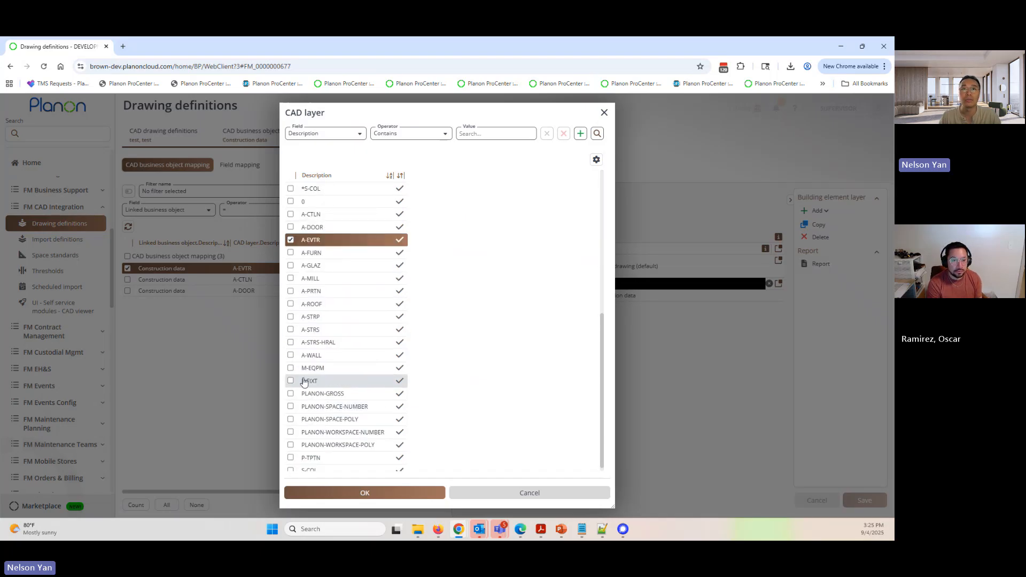
scroll(305, 381, up, 9)
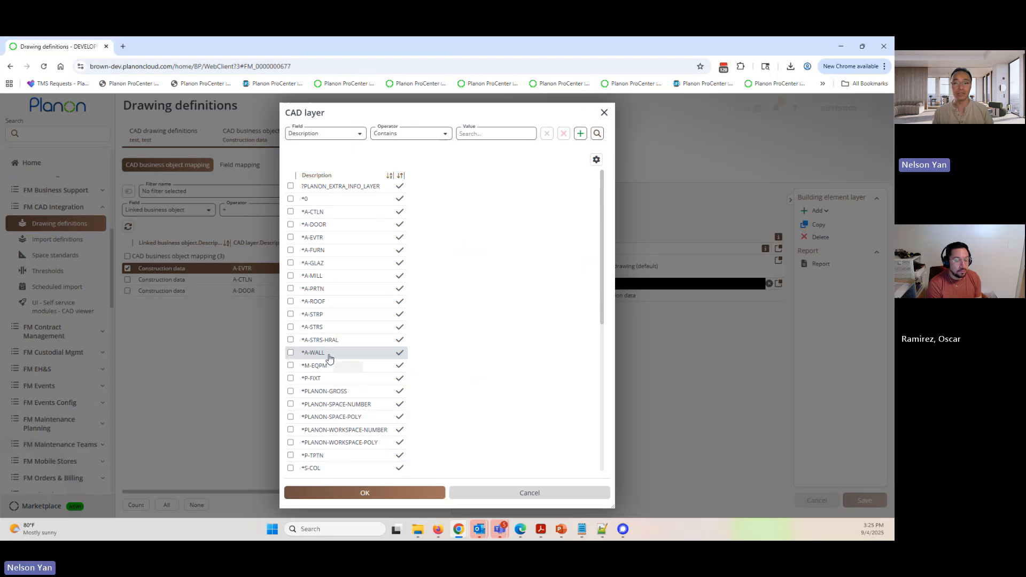
click(519, 493)
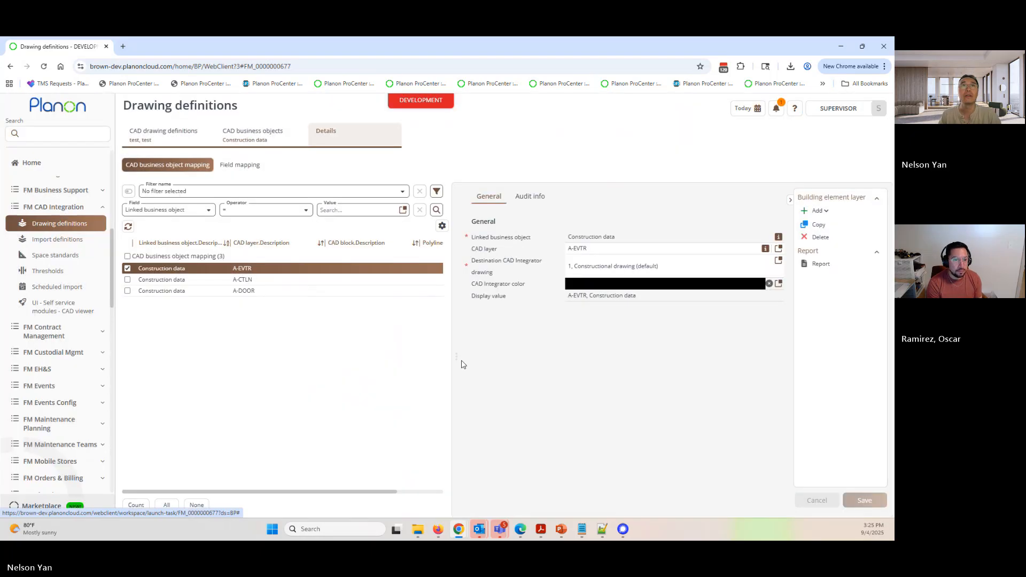
- Change the status of the test drawing definition to Completed
click(169, 141)
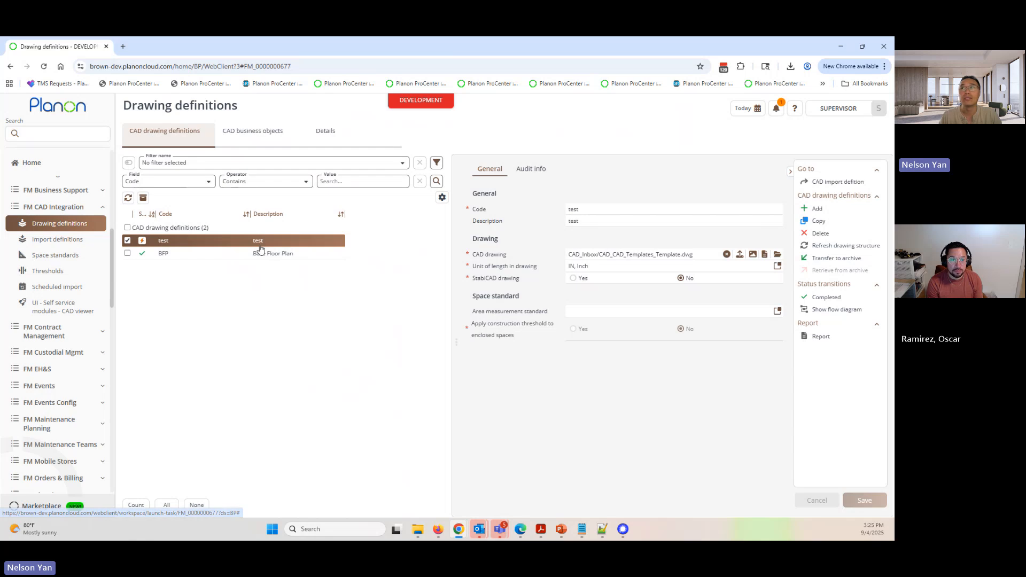
click(821, 301)
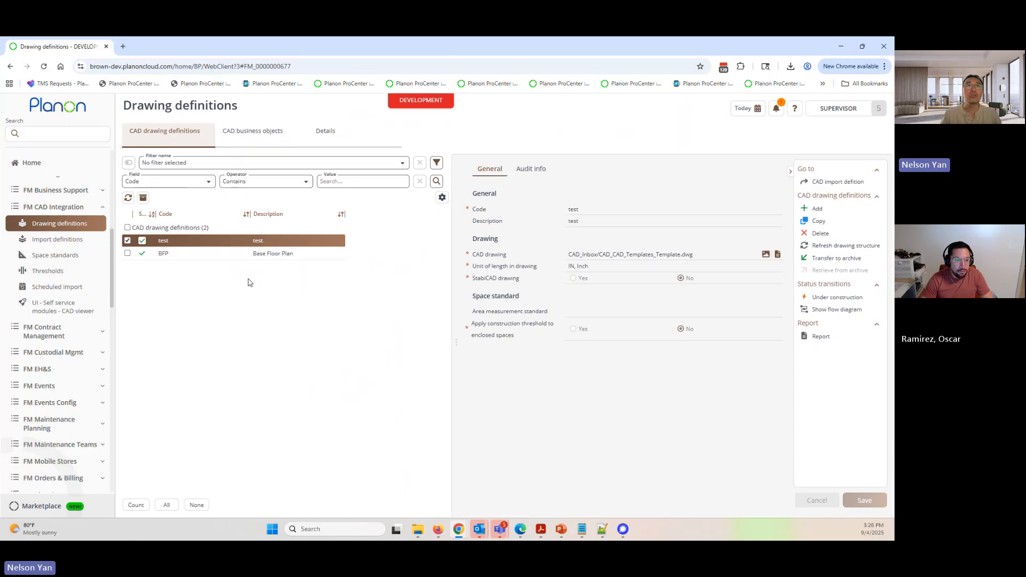
- Review the layer mappings of the BFP drawing definition for its construction data, floors, spaces and workspaces
click(233, 255)
click(252, 131)
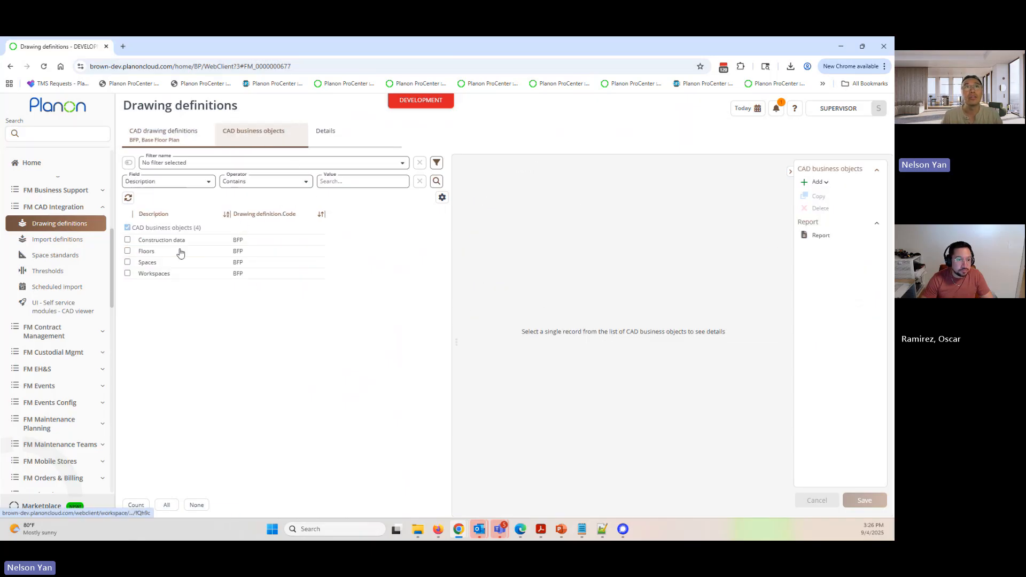
click(348, 135)
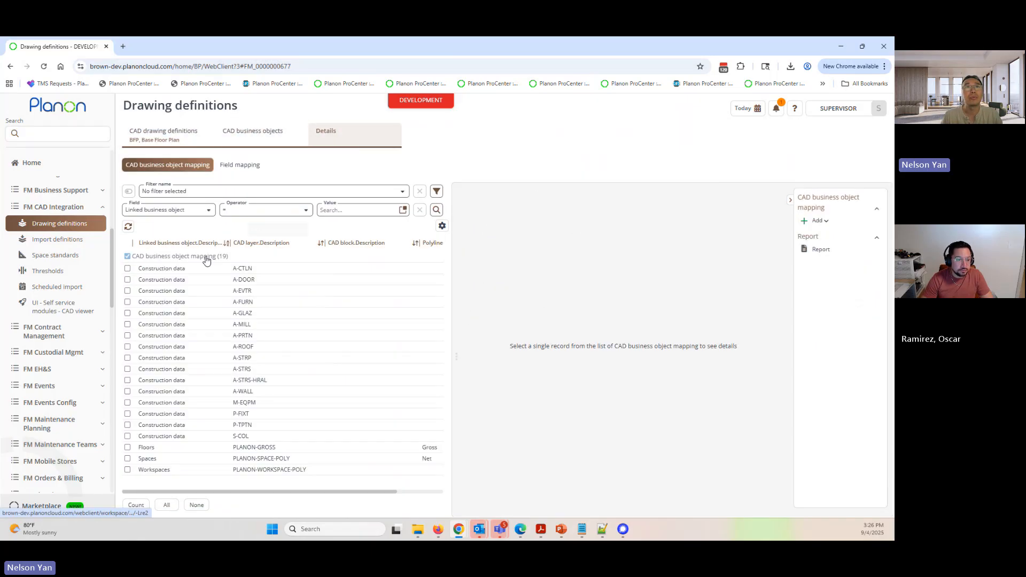
click(185, 314)
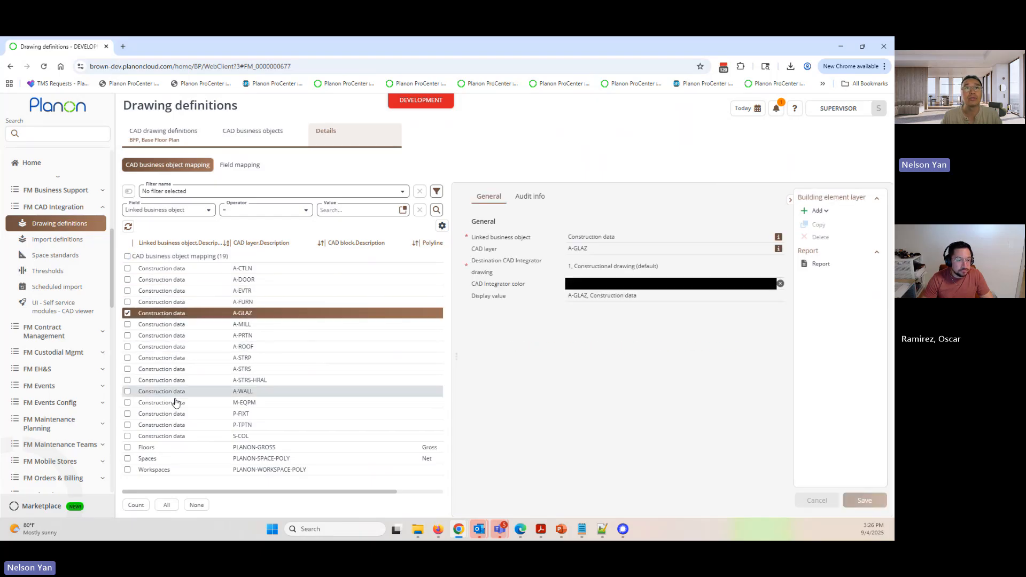
click(253, 451)
click(260, 460)
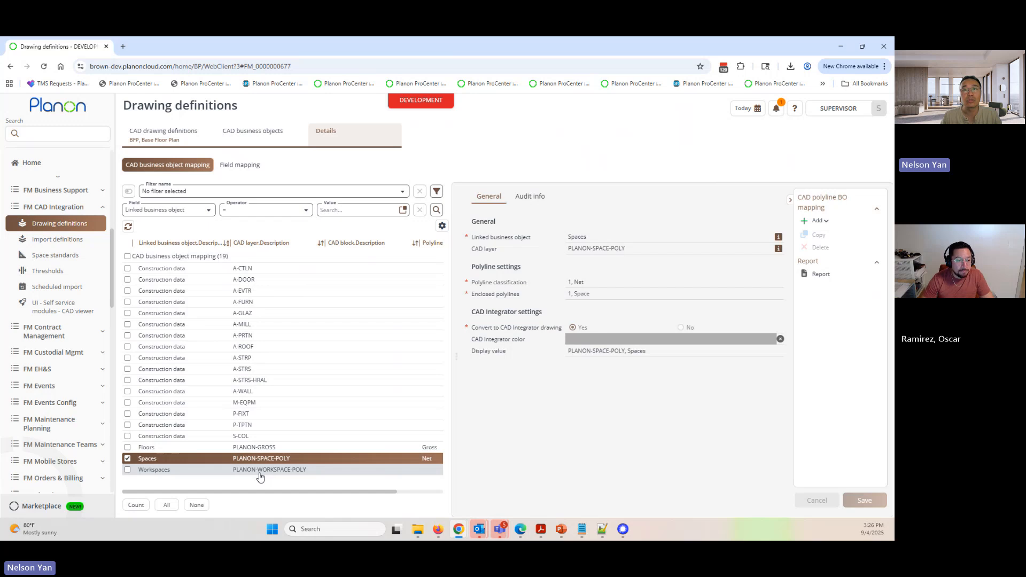
click(260, 472)
click(259, 446)
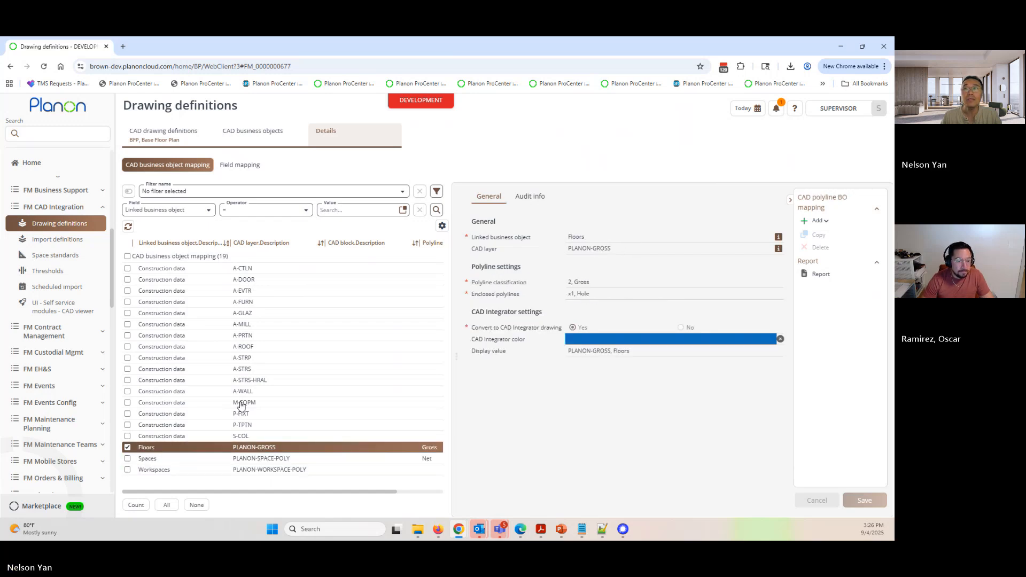
click(242, 403)
click(242, 369)
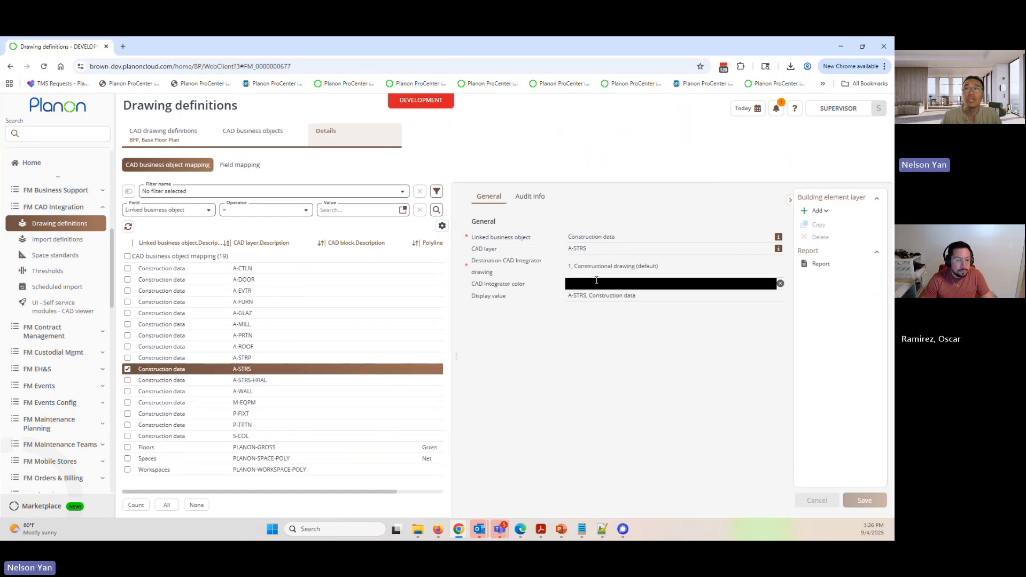
click(237, 347)
click(239, 324)
click(238, 313)
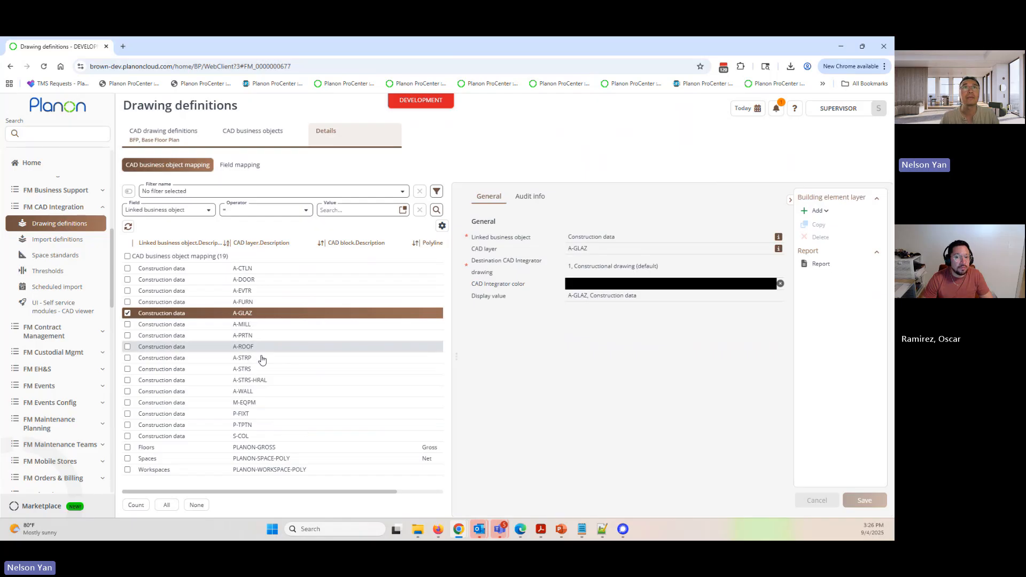
- Review the Spaces and Workspaces field mappings of the BFP drawing definition and return to the drawing definitions list
click(240, 165)
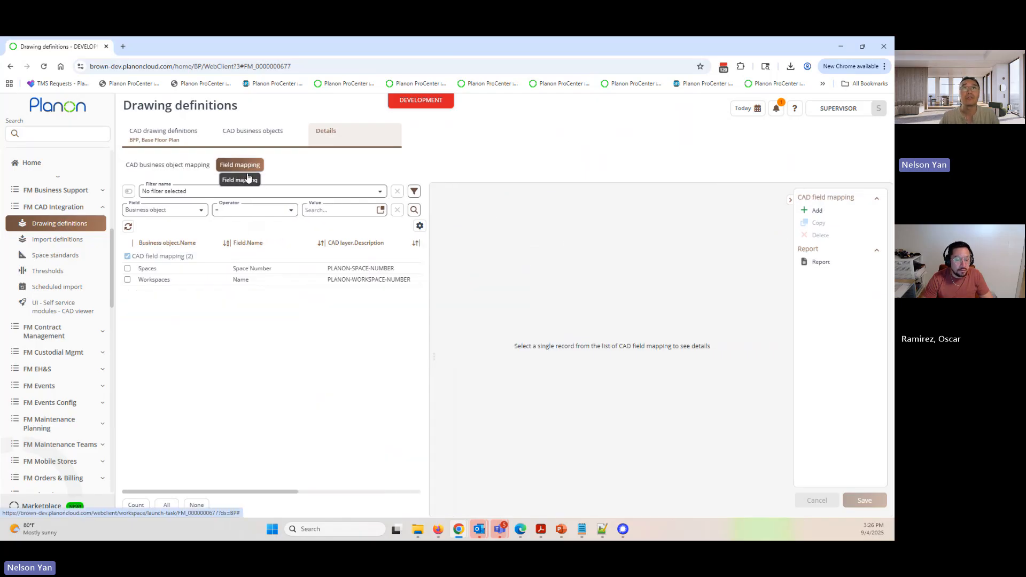
click(264, 272)
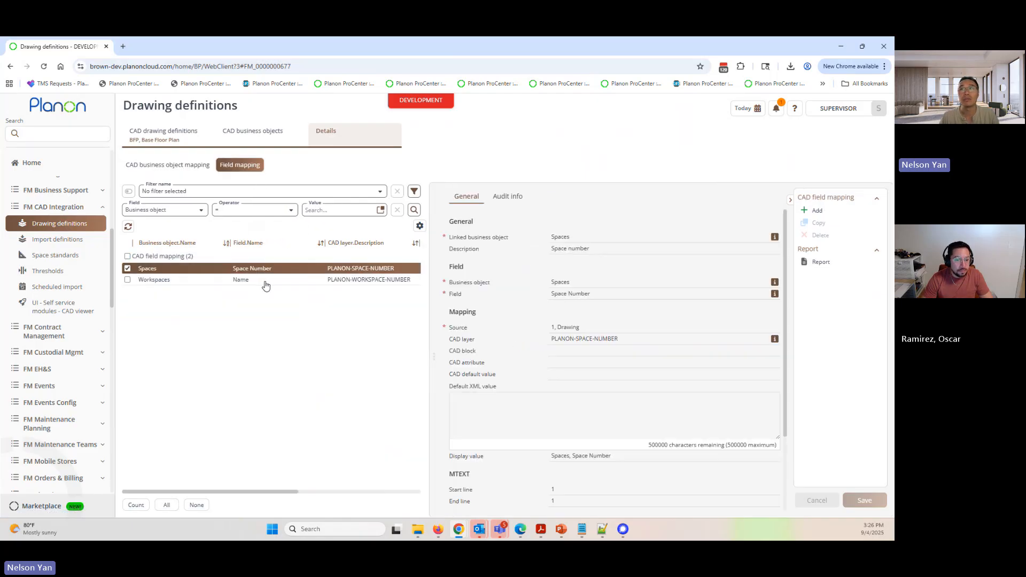
click(266, 281)
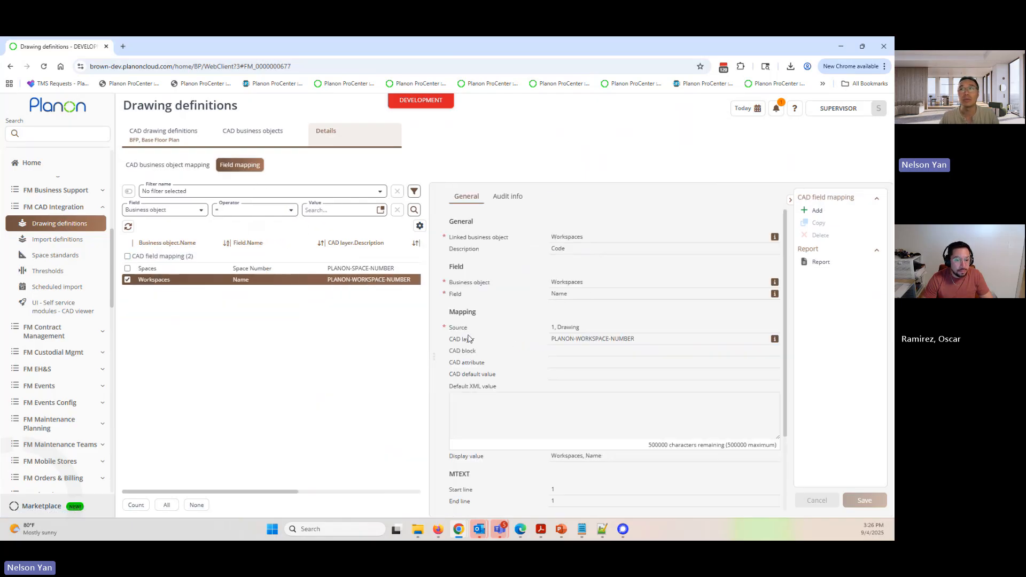
click(163, 134)
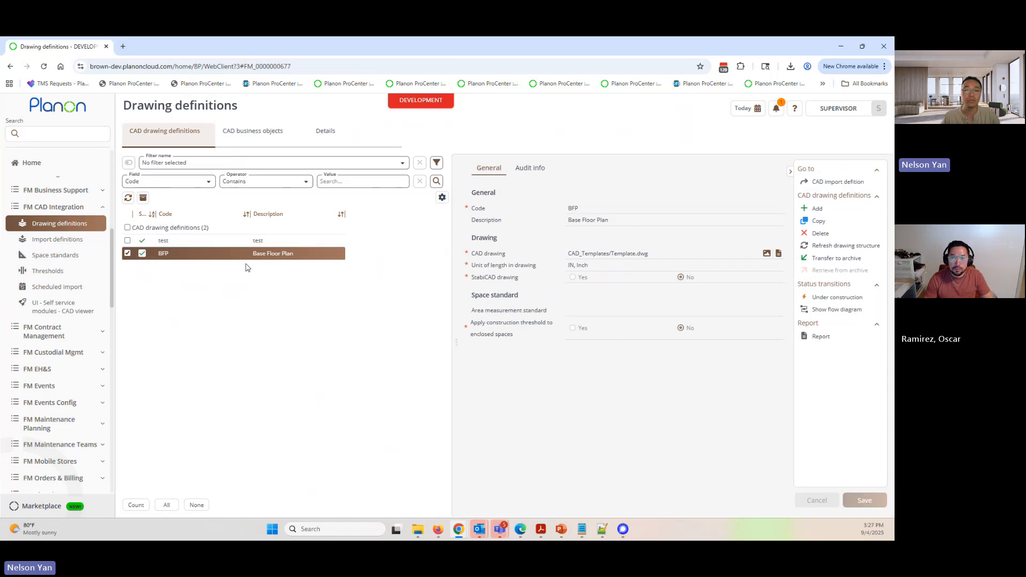
- Open the CAD import definitions and look through the general settings of the existing definitions down to ROOF
click(48, 242)
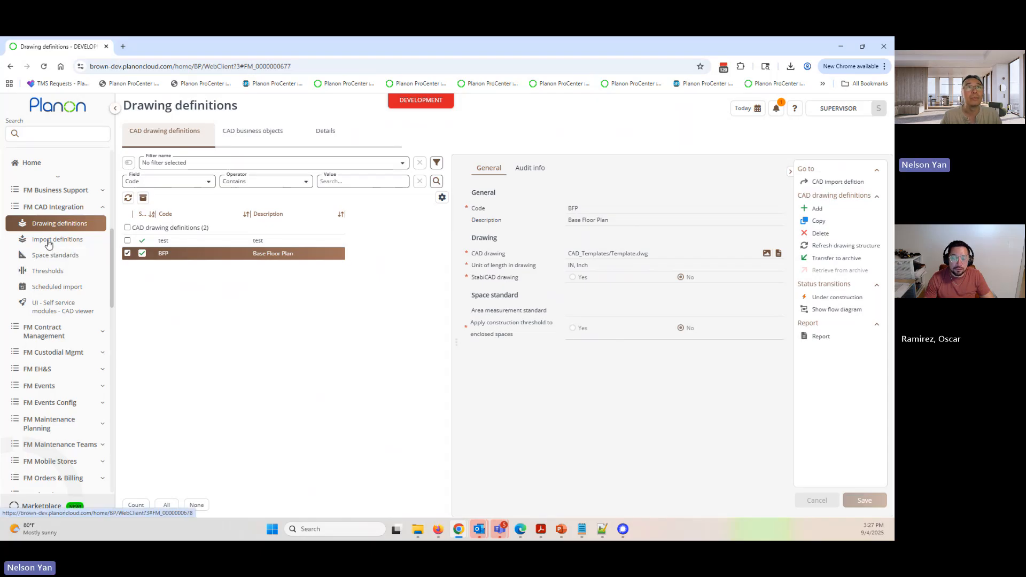
click(164, 167)
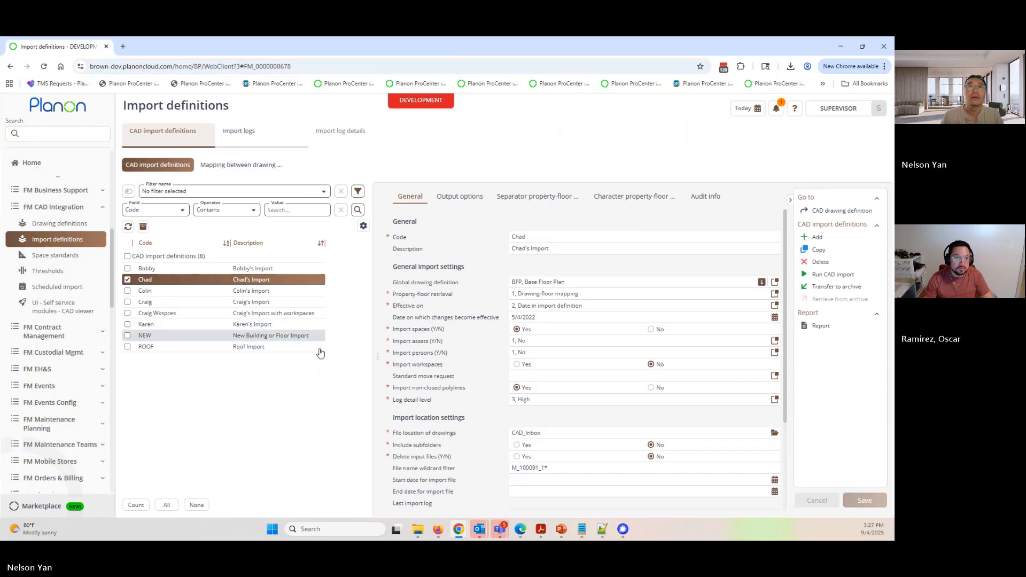
click(240, 272)
click(240, 283)
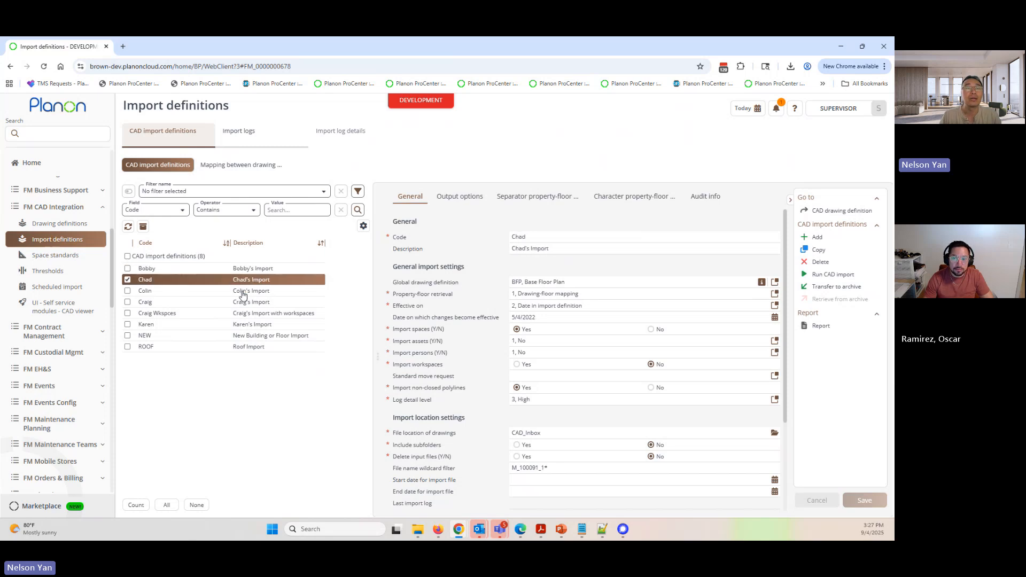
click(241, 291)
click(243, 305)
click(244, 315)
click(246, 326)
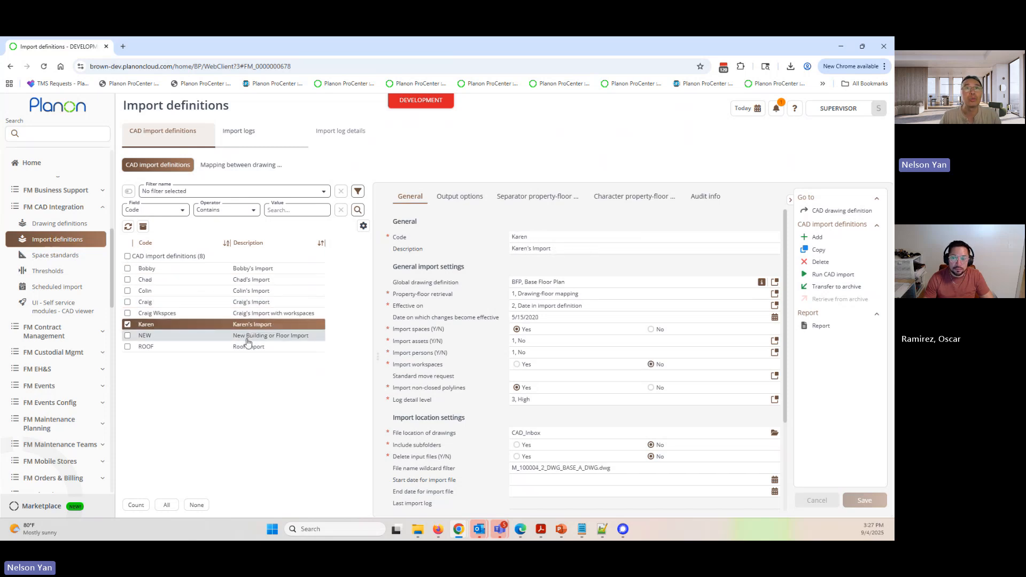
click(244, 338)
click(248, 348)
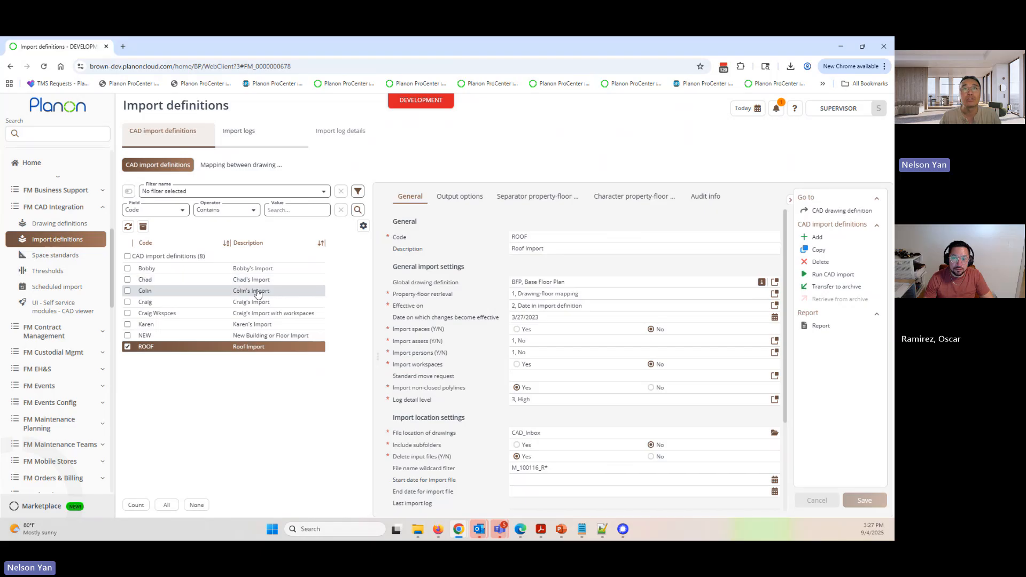
- Examine the effective date and file name wildcard filter of the third import definition in the list
click(249, 293)
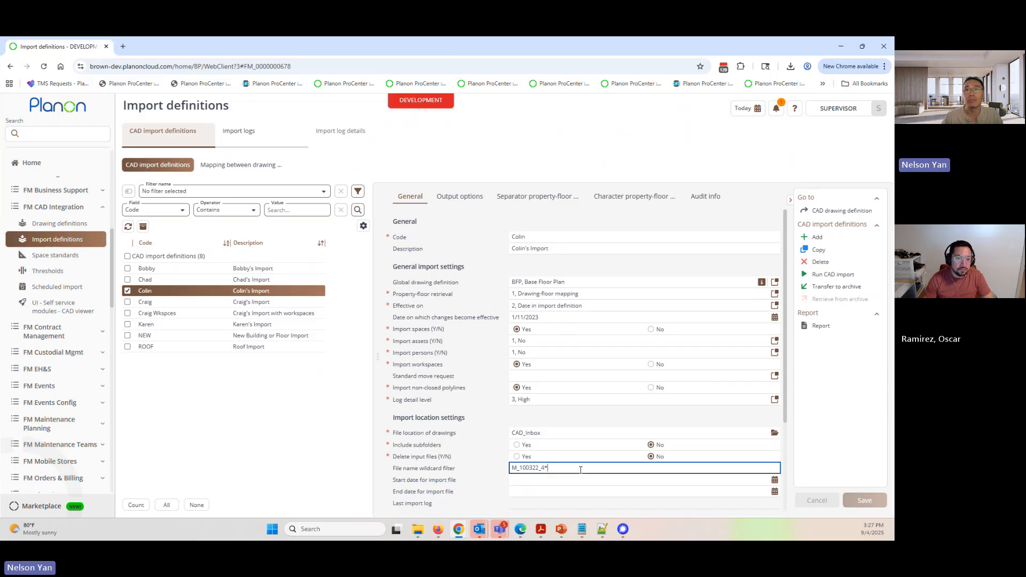
drag(567, 468, 486, 475)
drag(565, 317, 456, 317)
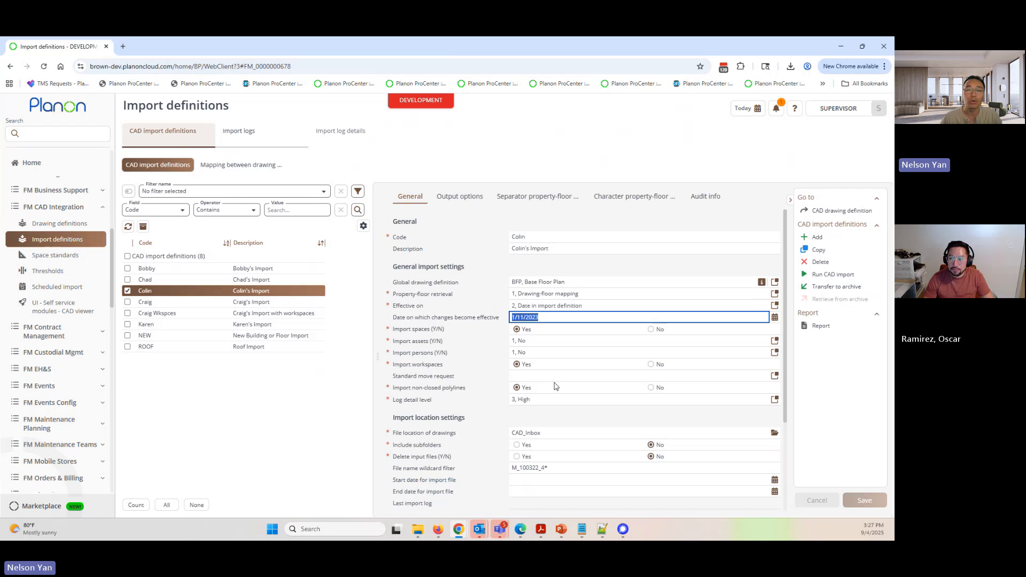
click(573, 468)
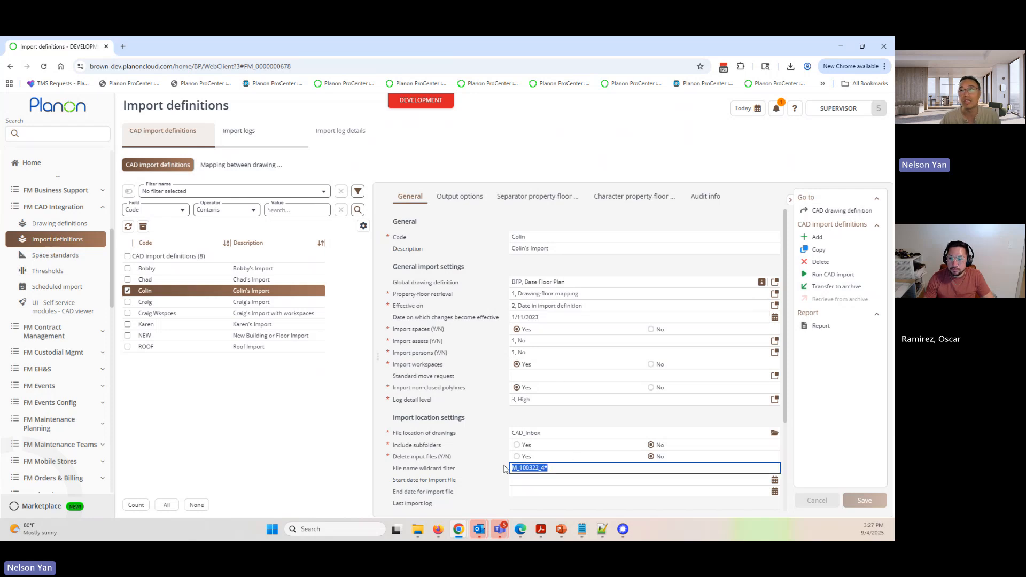
click(575, 315)
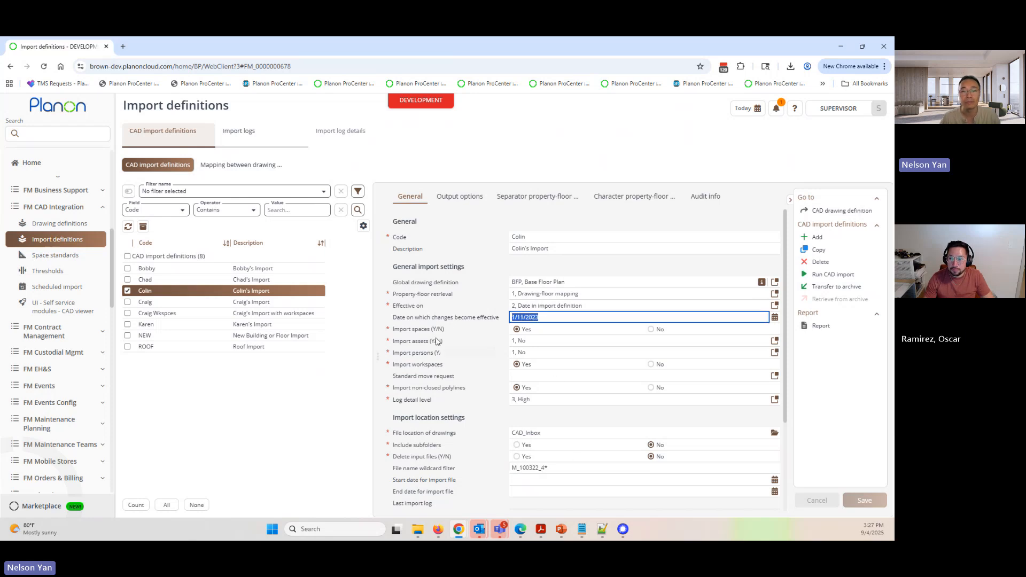
click(260, 282)
click(254, 292)
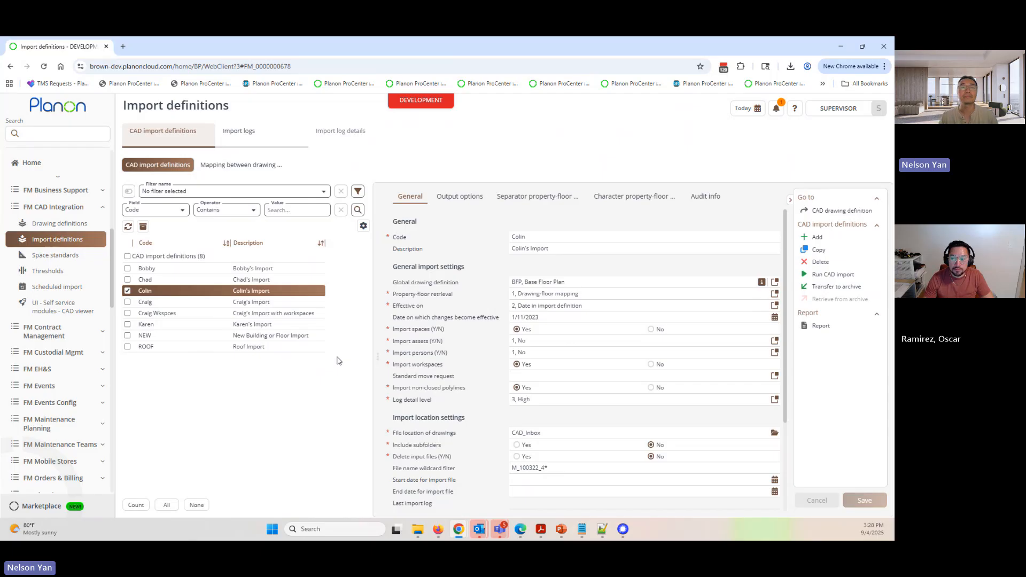
- Examine the code and description of the first import definition in the list
click(253, 271)
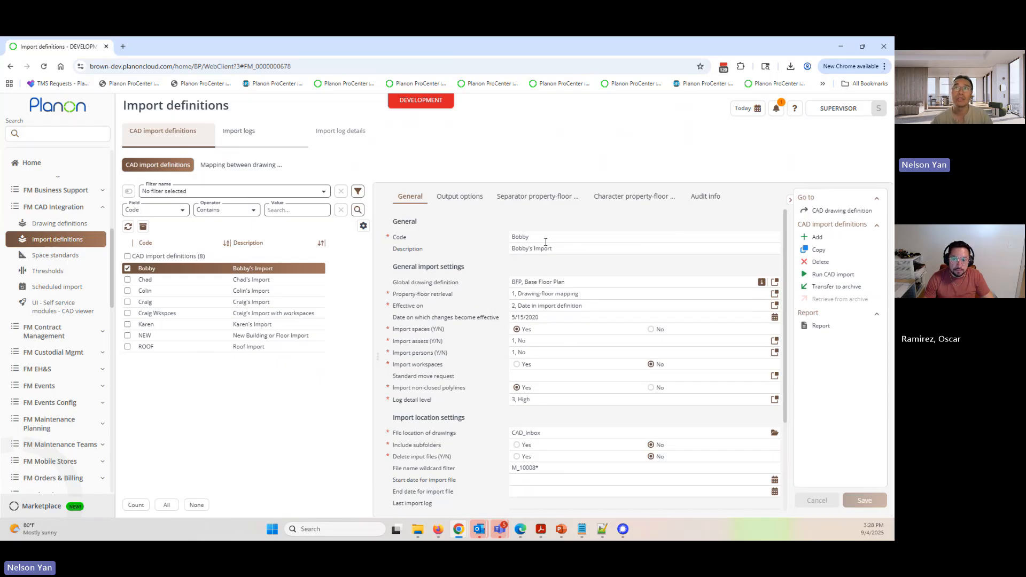
click(577, 241)
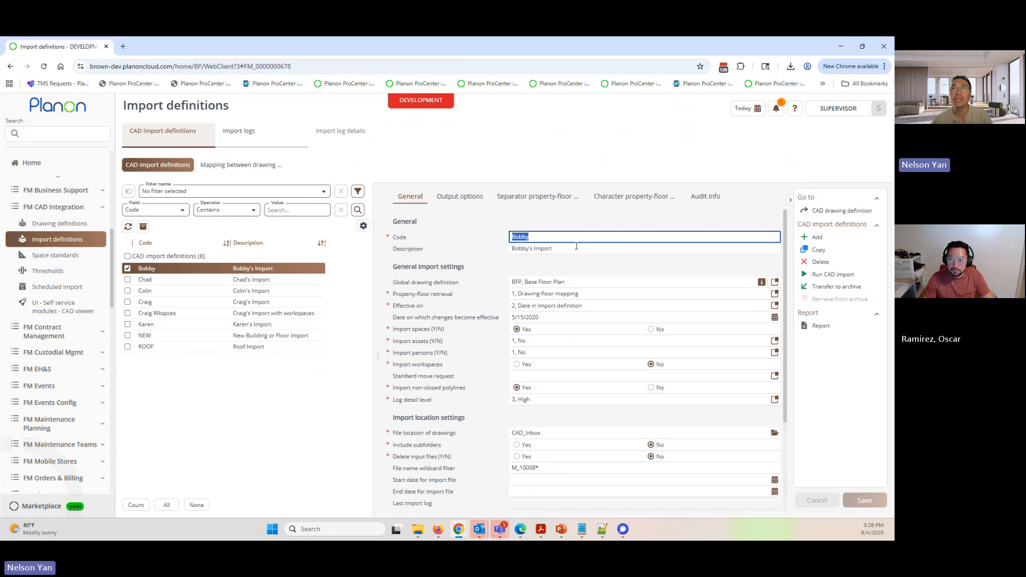
click(576, 247)
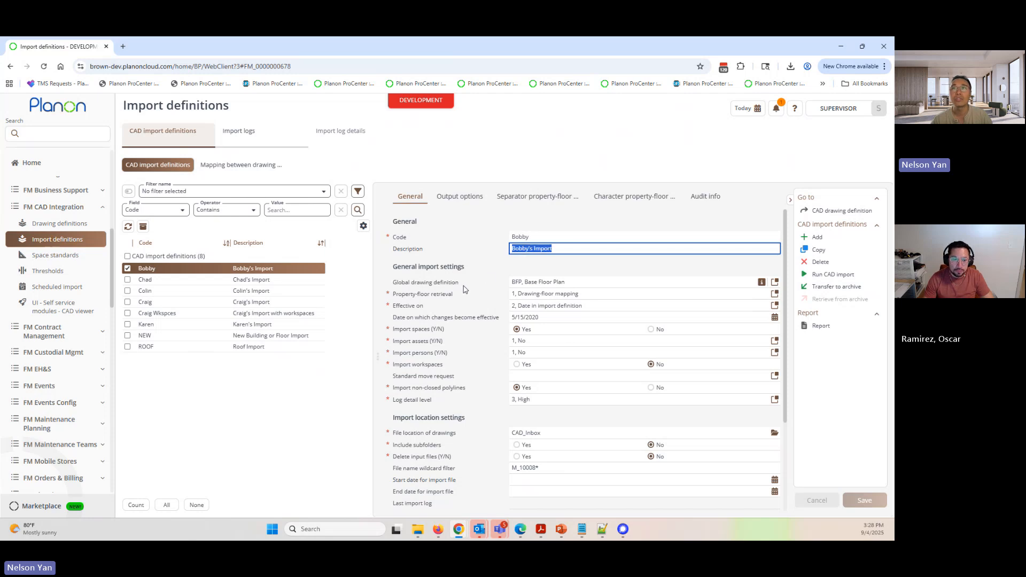
- Examine the choices for the first import definition's global drawing definition and leave the selection without applying a change
drag(396, 284, 459, 289)
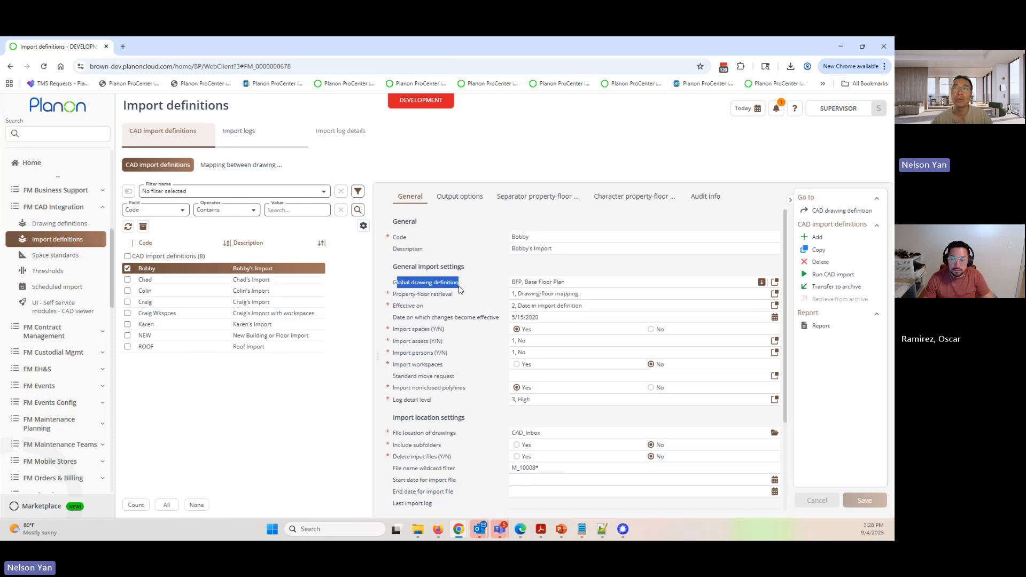
click(773, 281)
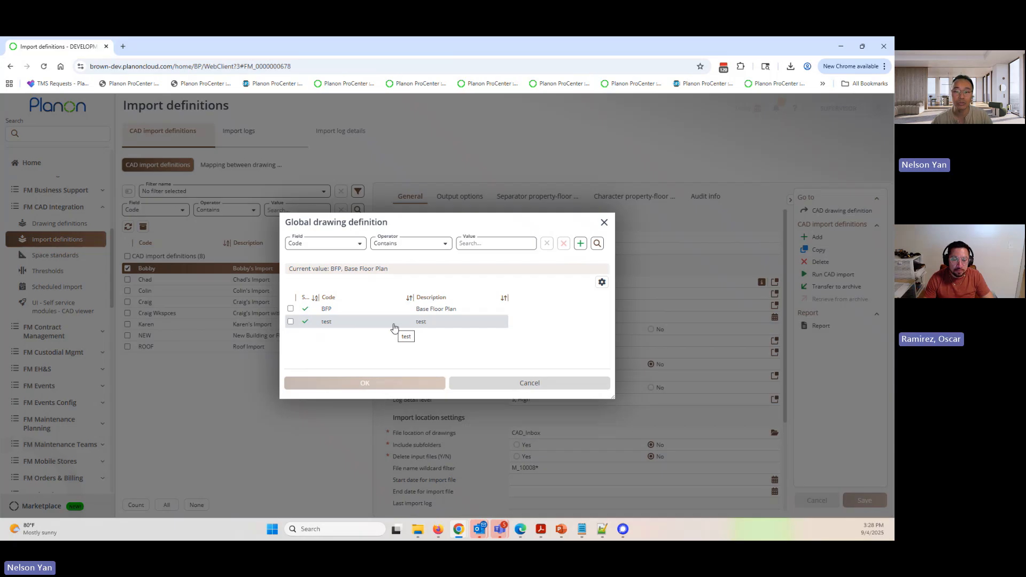
click(428, 310)
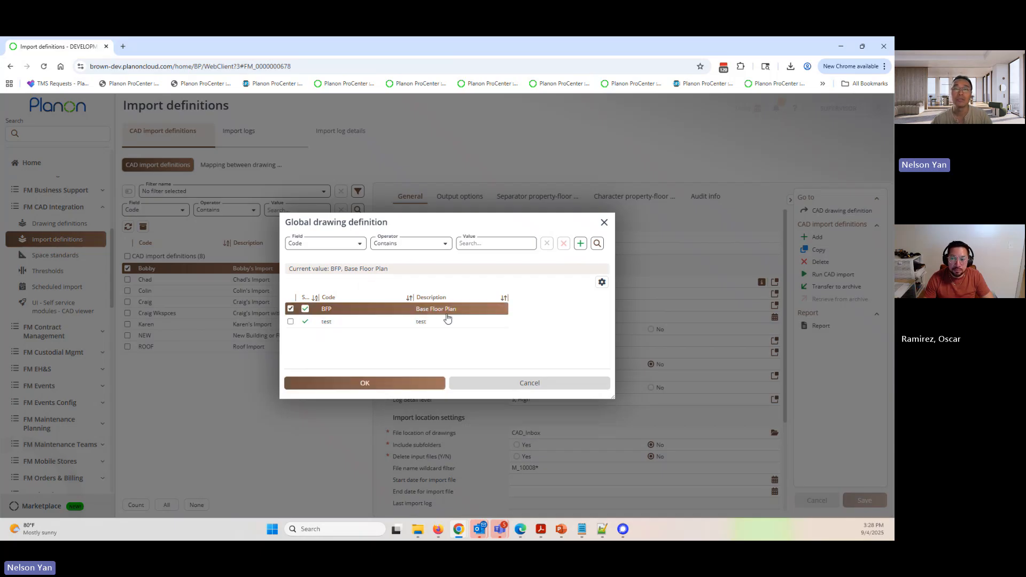
click(472, 387)
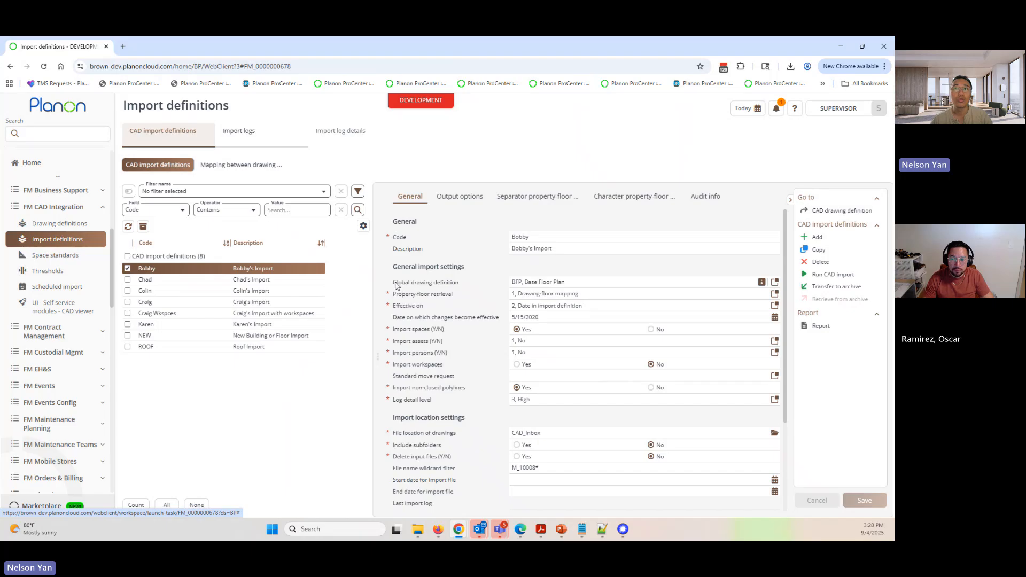
drag(395, 284, 450, 289)
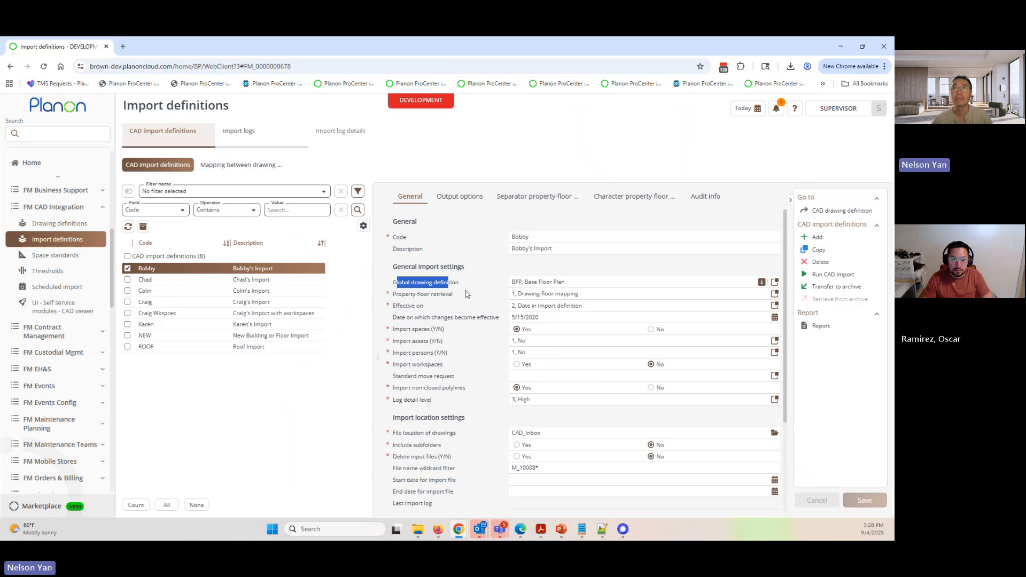
click(441, 287)
click(434, 303)
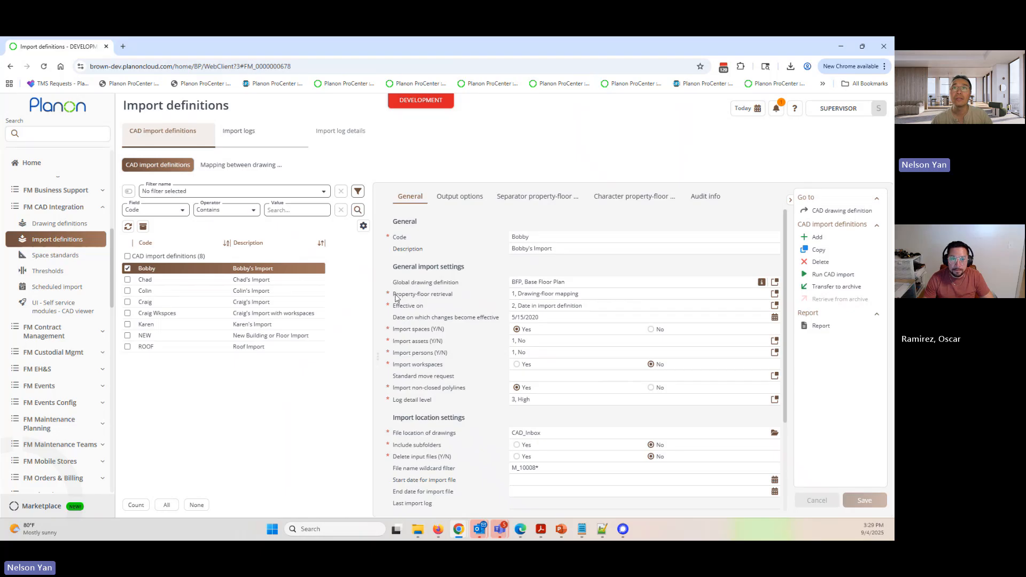
- Check the property-floor retrieval setting, open the drawing-floor mappings, narrow the floor code column and widen the CAD drawing column
drag(396, 296, 447, 299)
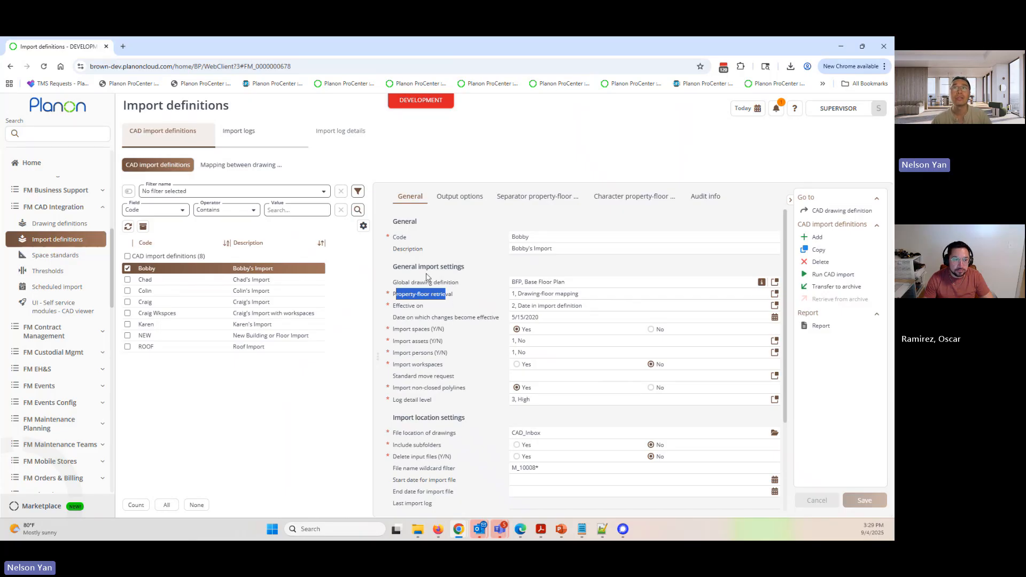
click(244, 166)
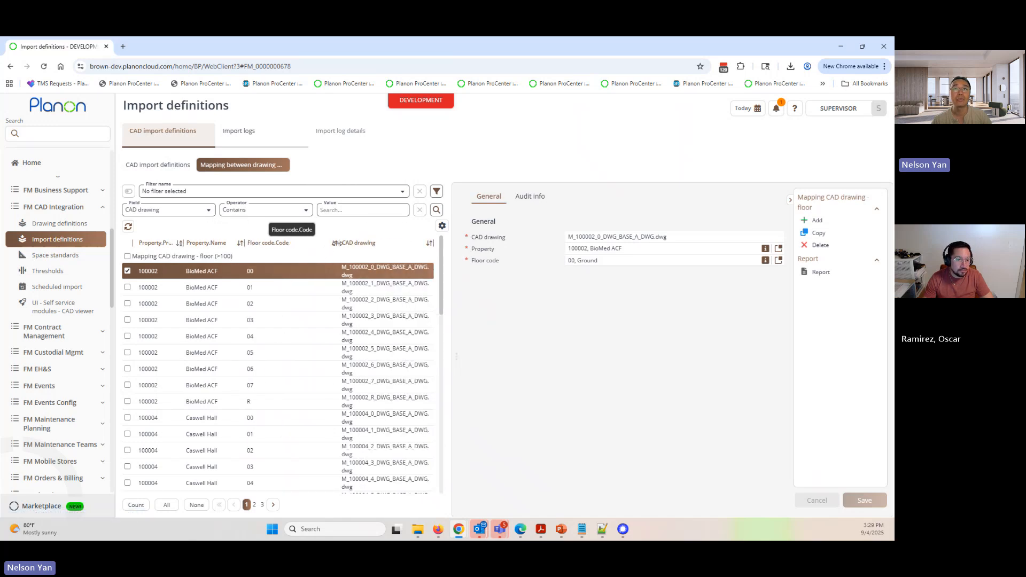
drag(332, 244, 279, 243)
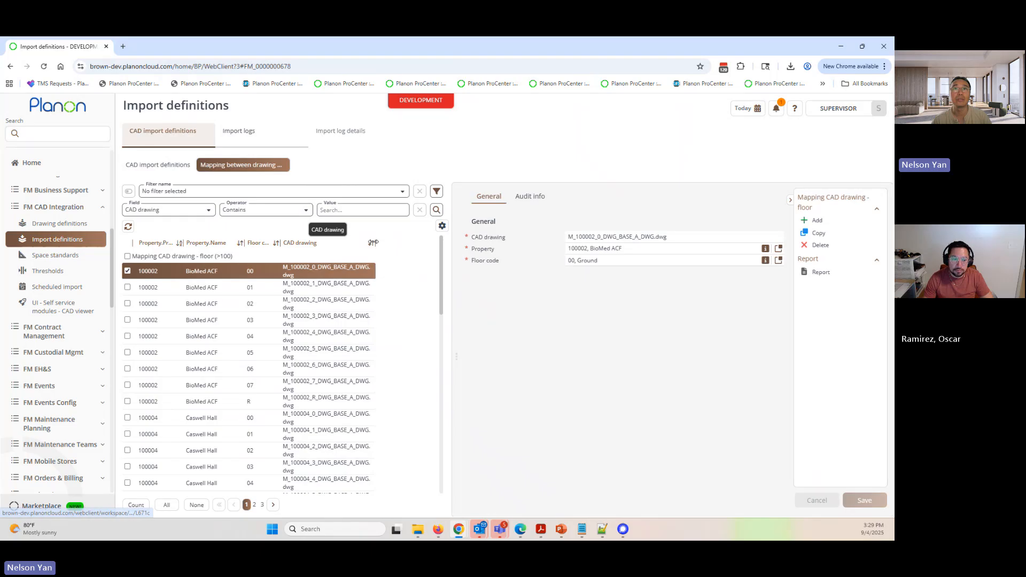
drag(378, 243, 403, 243)
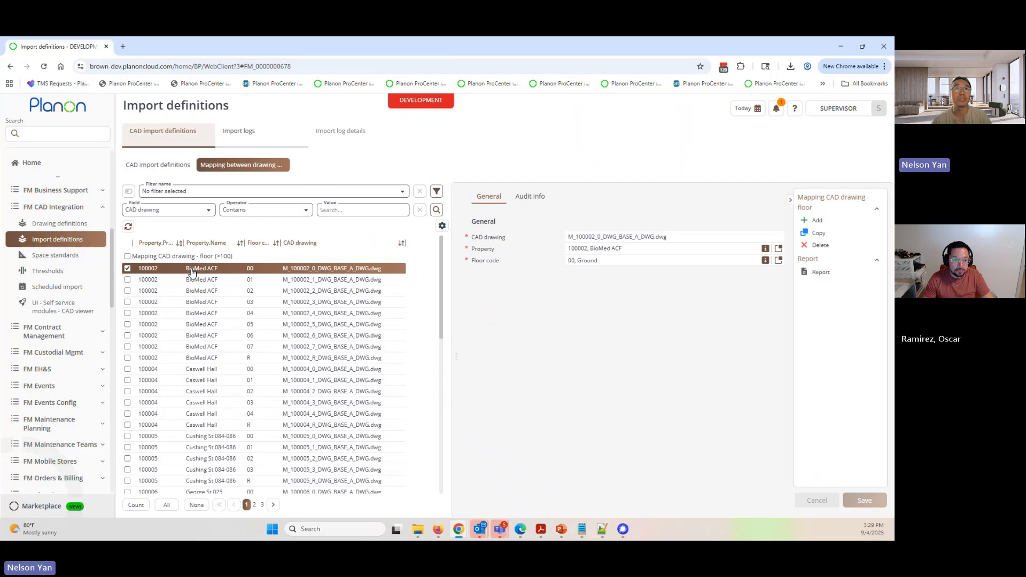
- Examine the CAD drawing mappings for BioMed ACF floors 01 to 04
click(328, 282)
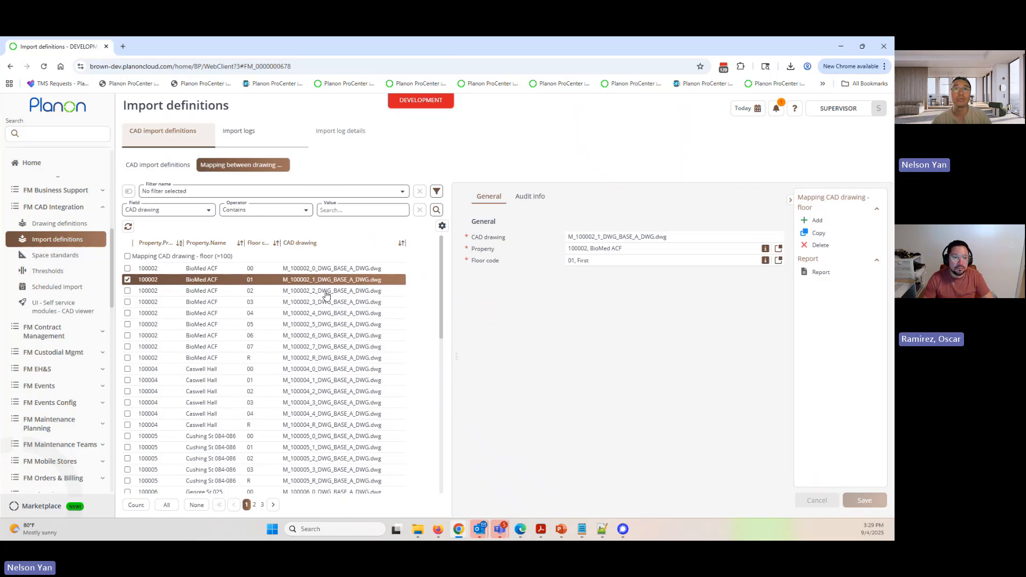
click(326, 292)
click(324, 303)
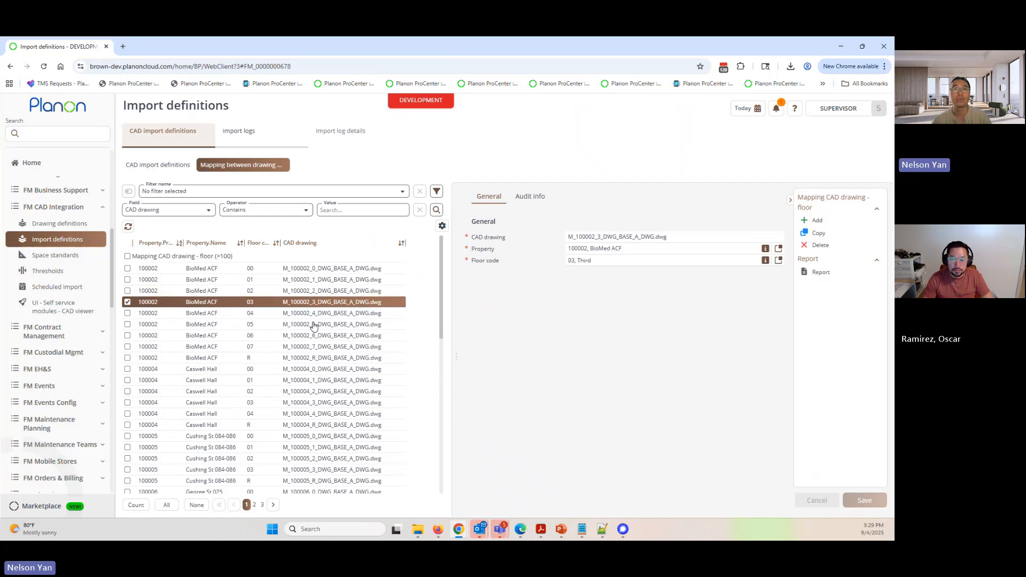
click(315, 314)
scroll(282, 381, down, 1)
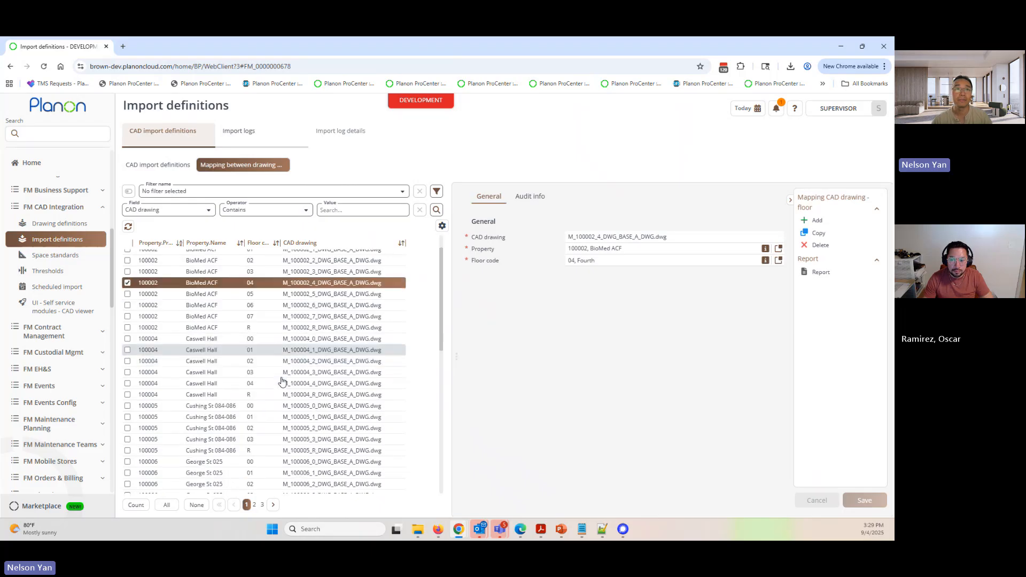
- Look up the property code of the selected Andrews Hall space in Spaces & Workspaces and return to the import definitions
click(77, 134)
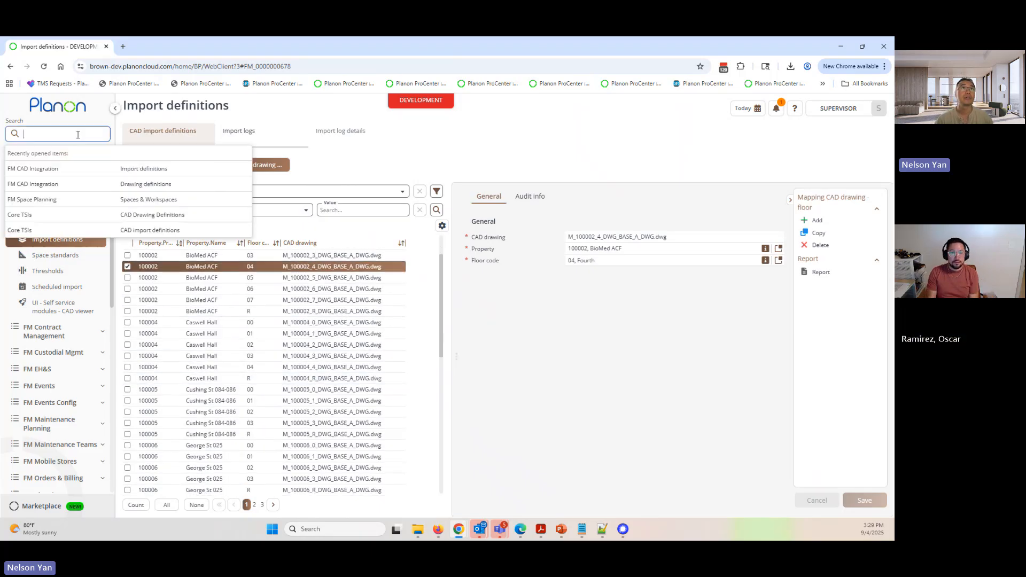
click(143, 200)
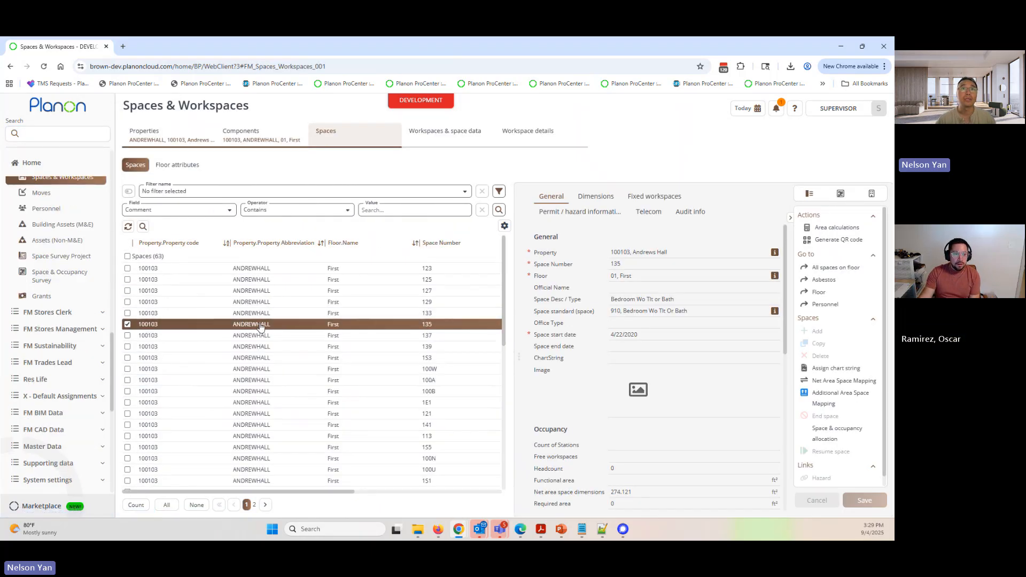
click(641, 253)
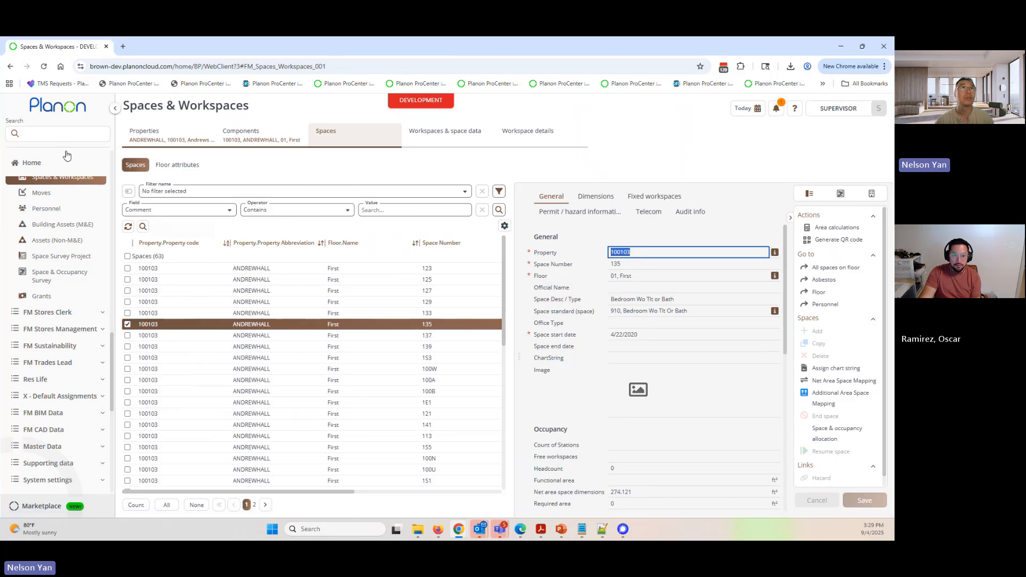
click(59, 133)
click(147, 183)
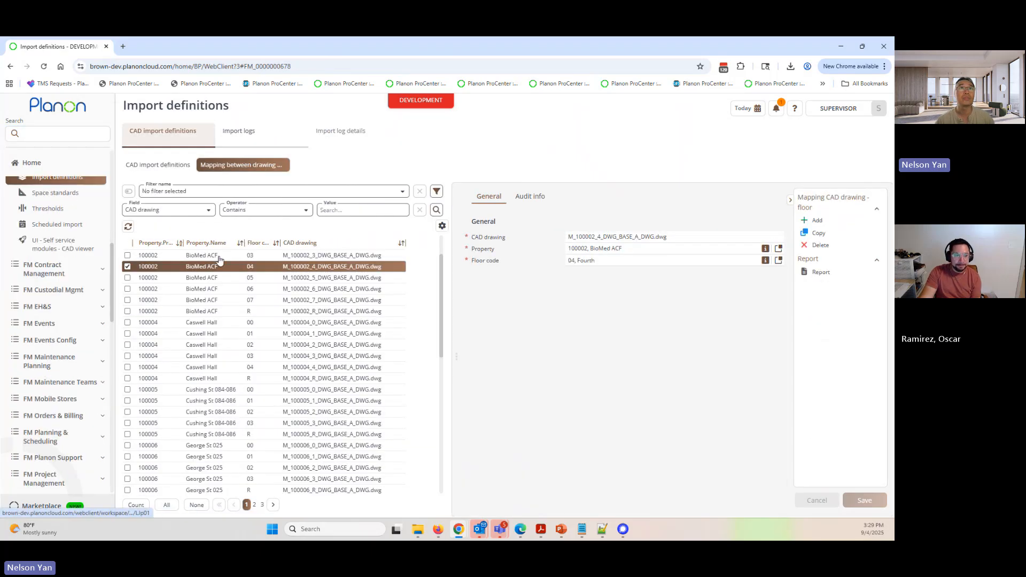
- Filter the drawing-floor mappings to property 100103 and view the mappings for floors 00 and 01
click(174, 211)
click(170, 234)
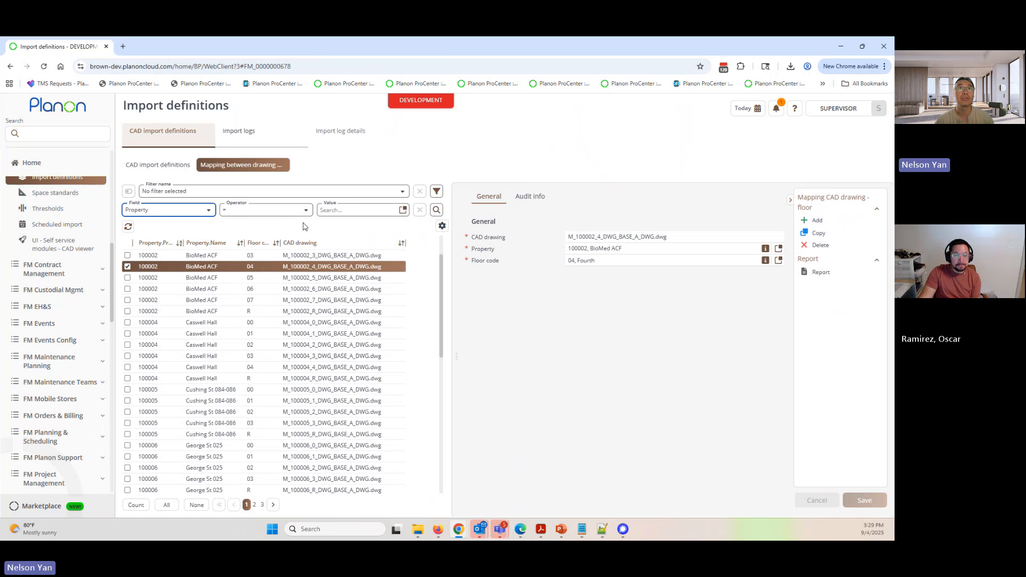
click(335, 212)
text(100103)
click(437, 210)
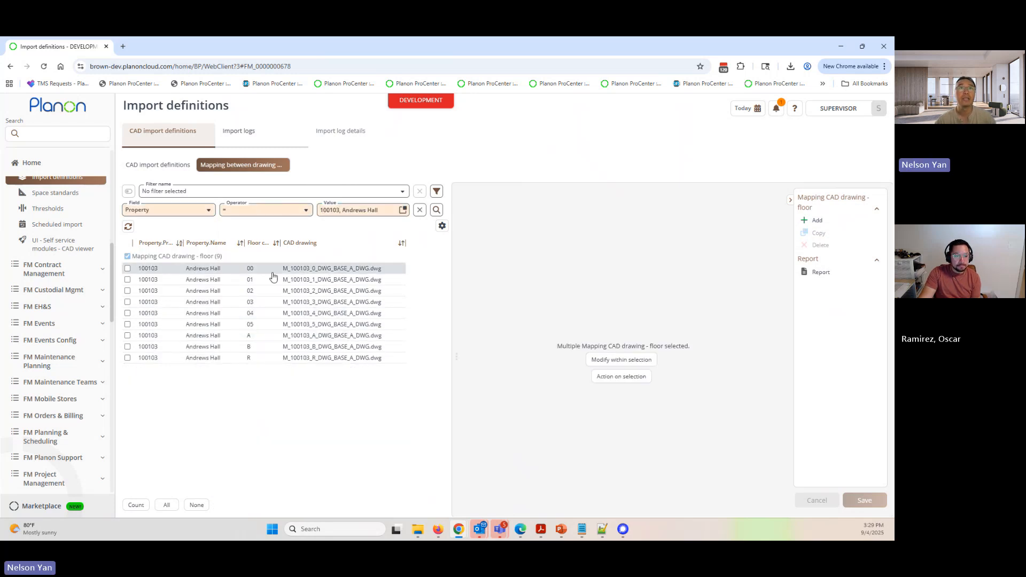
click(272, 272)
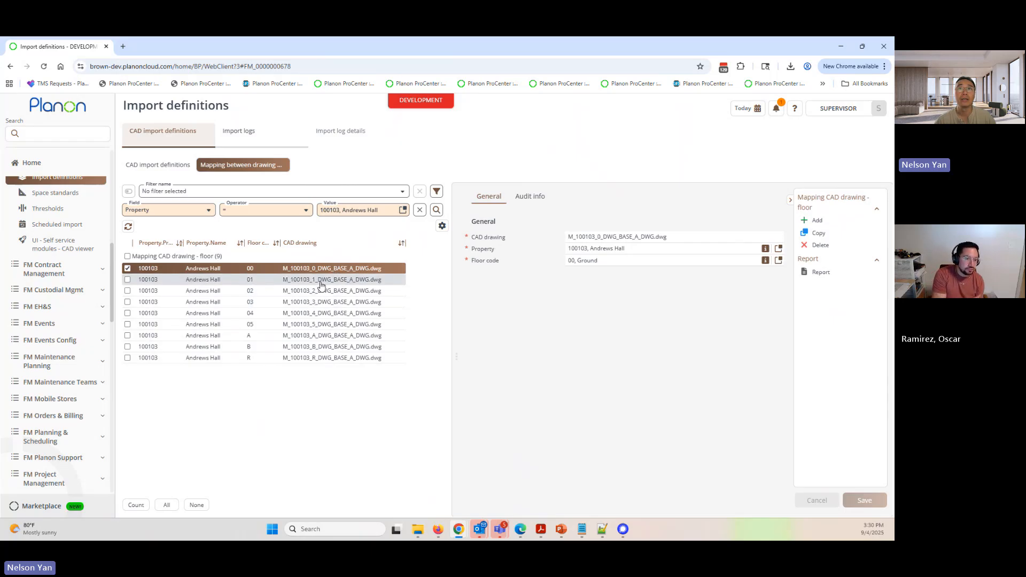
click(327, 281)
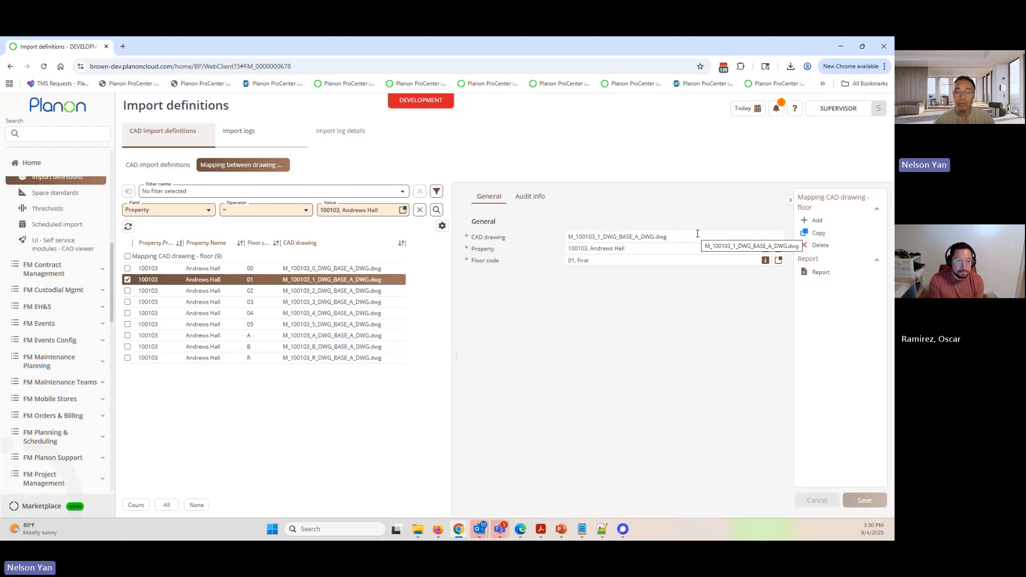
- Try changing the floor 01 mapping's CAD drawing name to M_100103_1_DWG_BASE_A_DWGv1.dwg and discard the edit
click(655, 237)
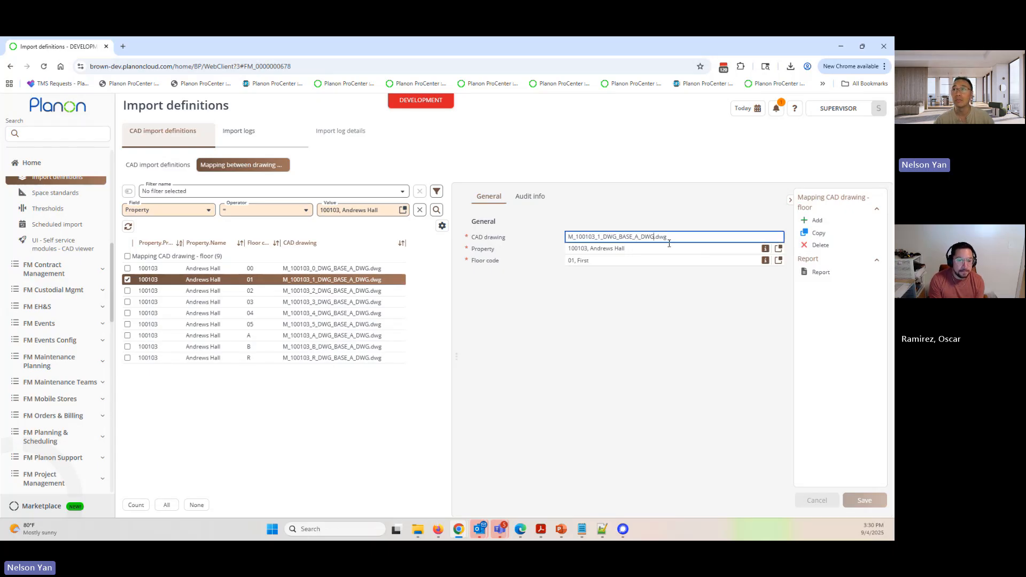
text(v)
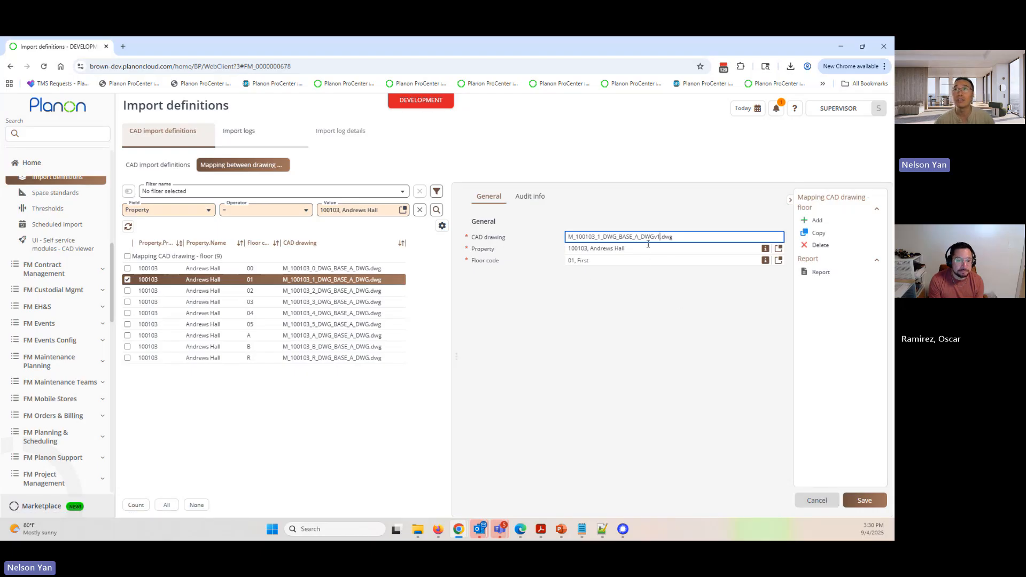
text(1)
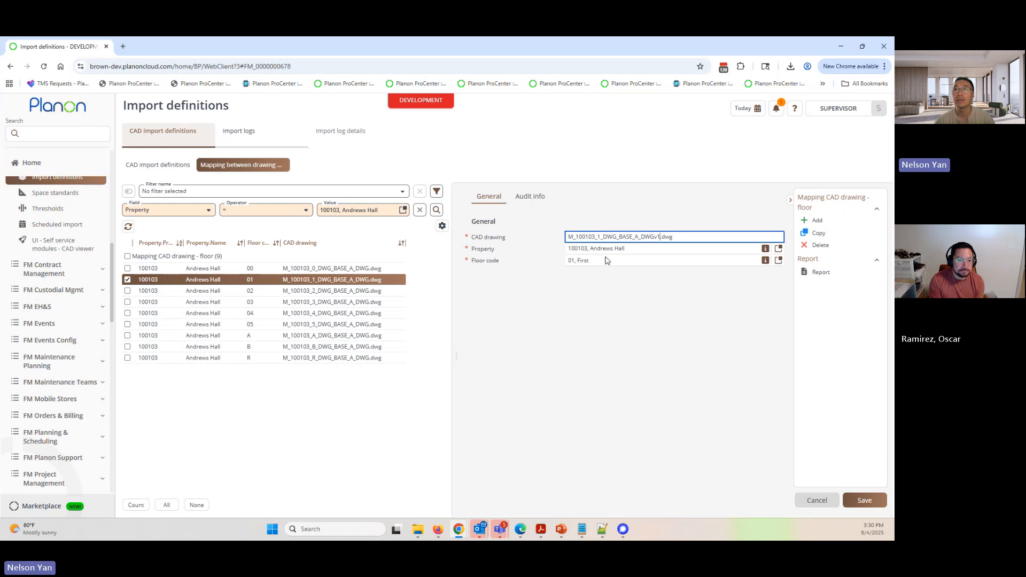
drag(475, 237, 500, 237)
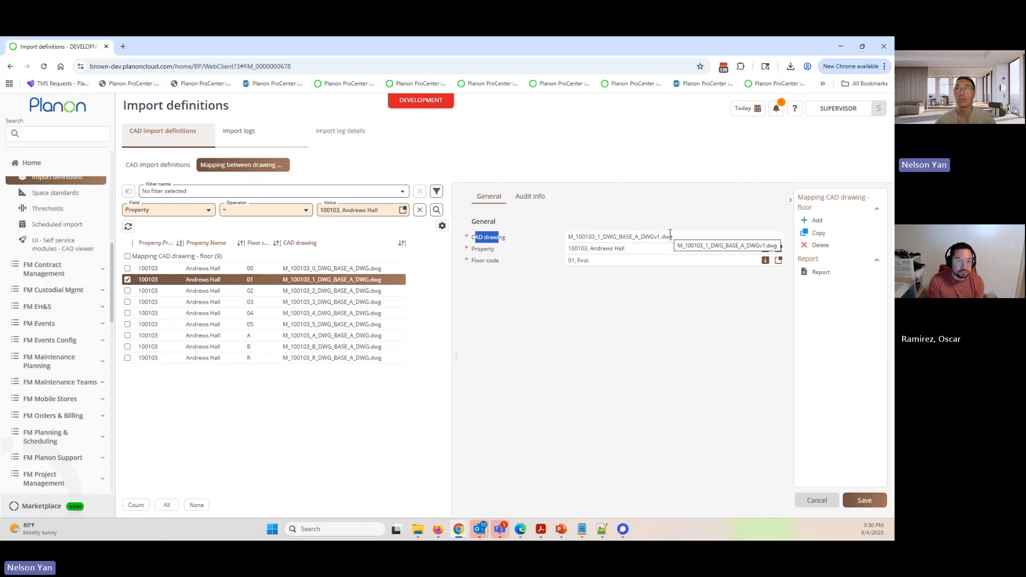
click(817, 500)
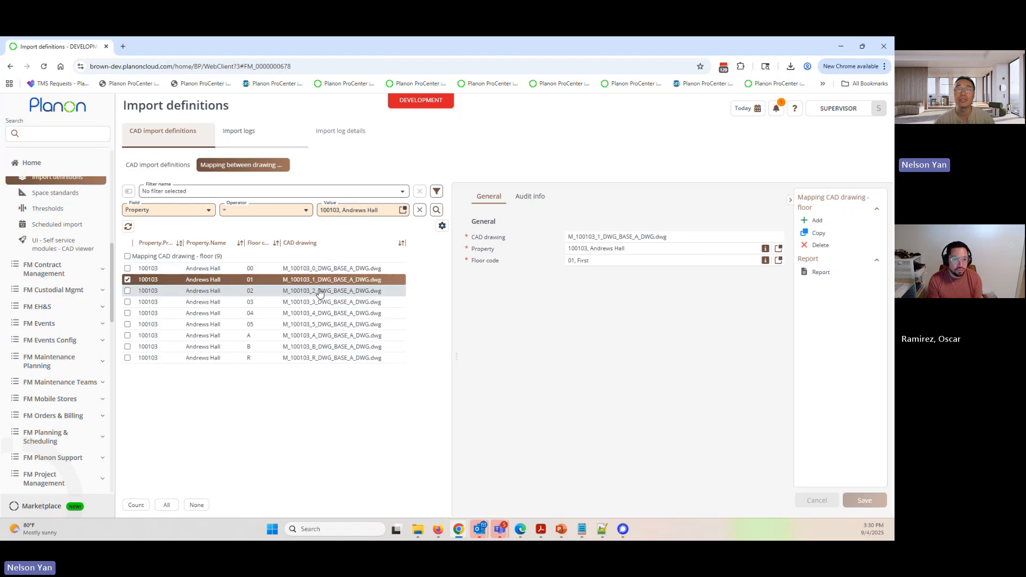
- Examine the CAD drawing name, property and floor code of the Andrews Hall floor 01 mapping
drag(686, 238, 557, 235)
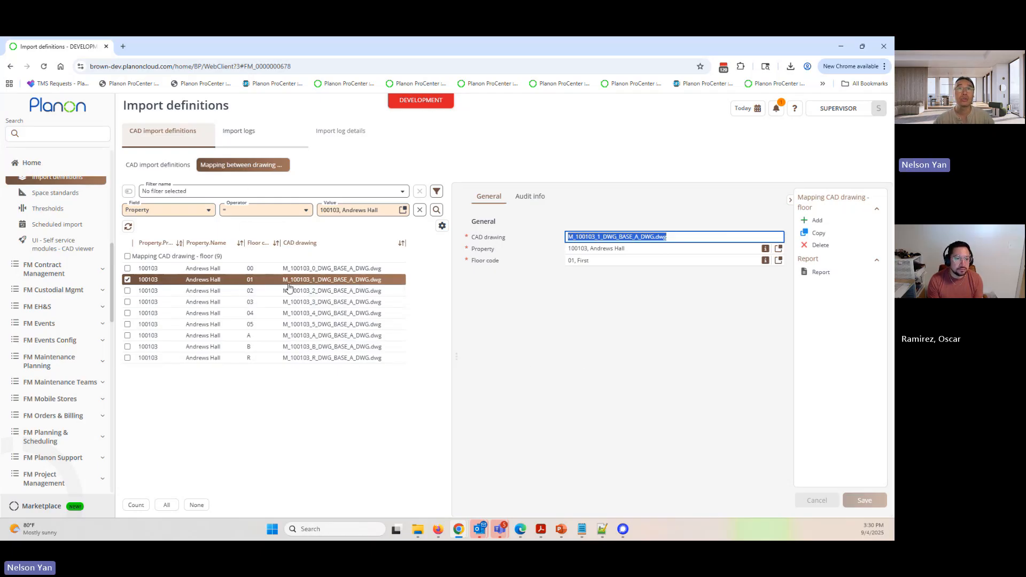
click(652, 250)
click(645, 261)
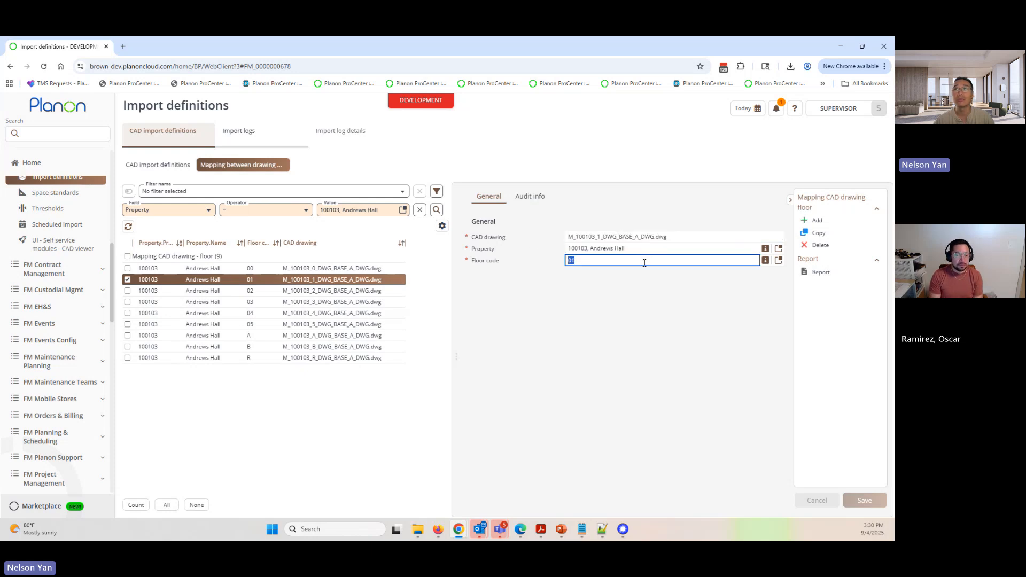
click(572, 299)
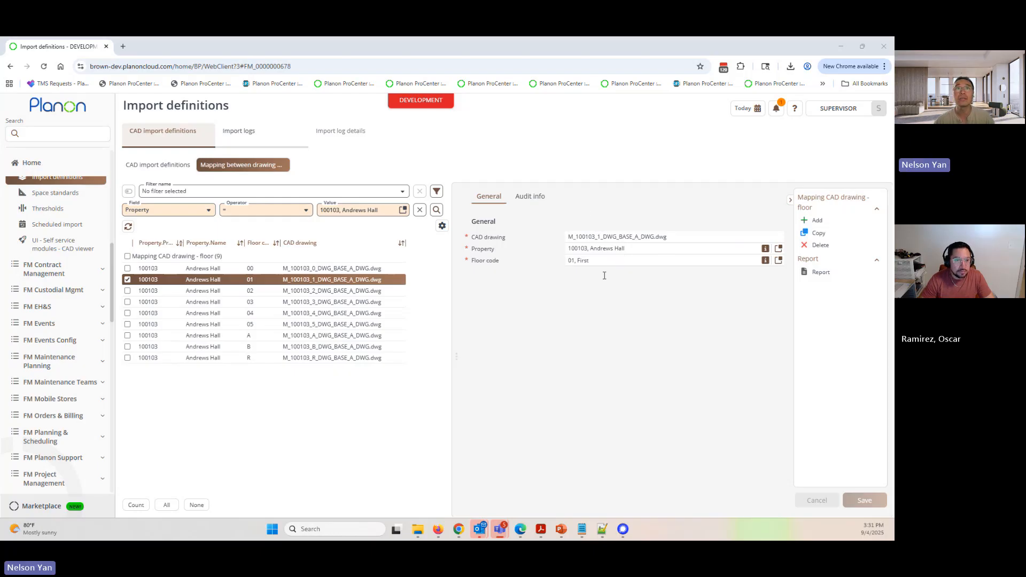
drag(668, 236, 551, 239)
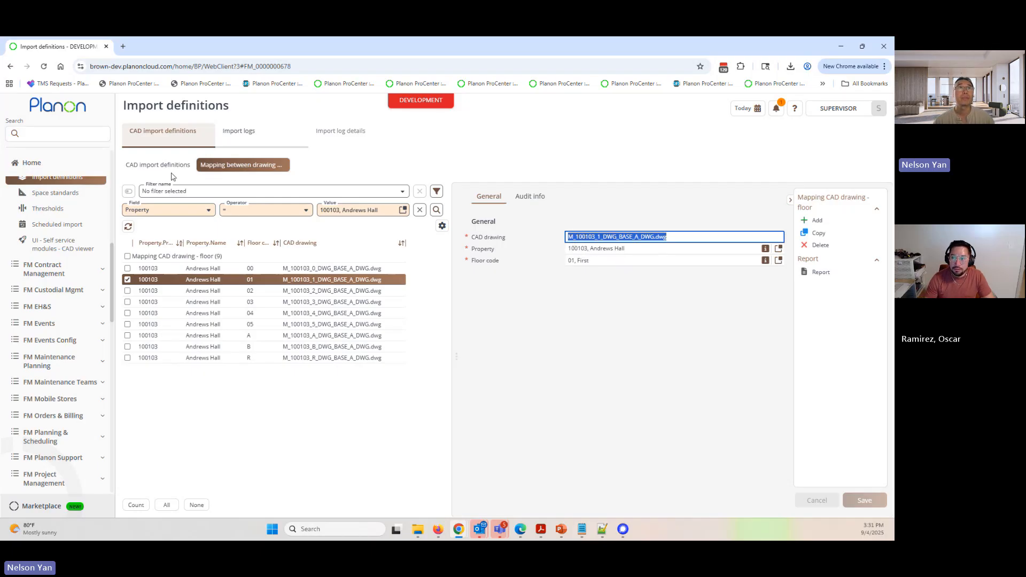
- Return to the CAD import definitions and examine the first definition's property-floor retrieval and effective date settings
click(158, 165)
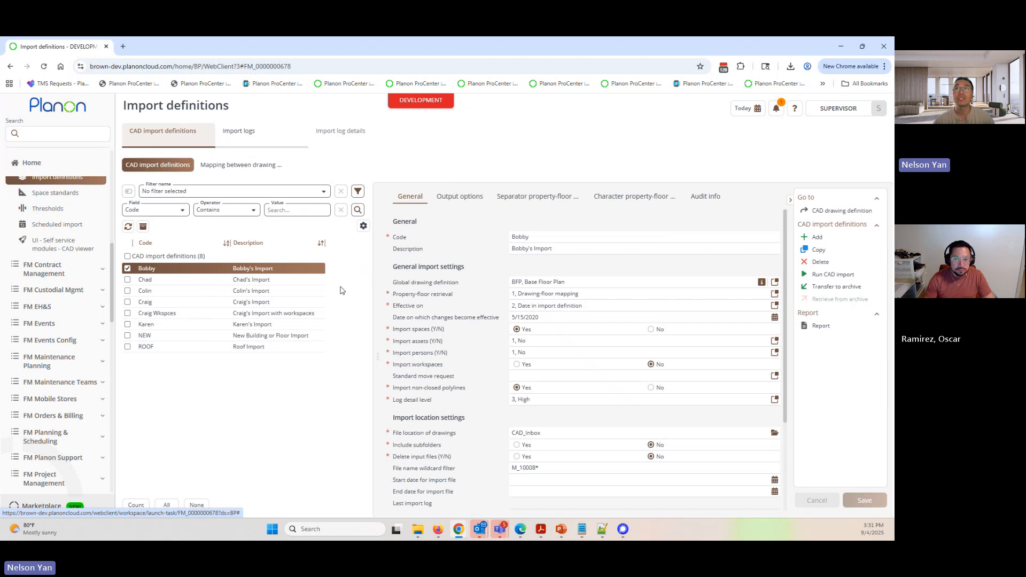
drag(394, 296, 488, 319)
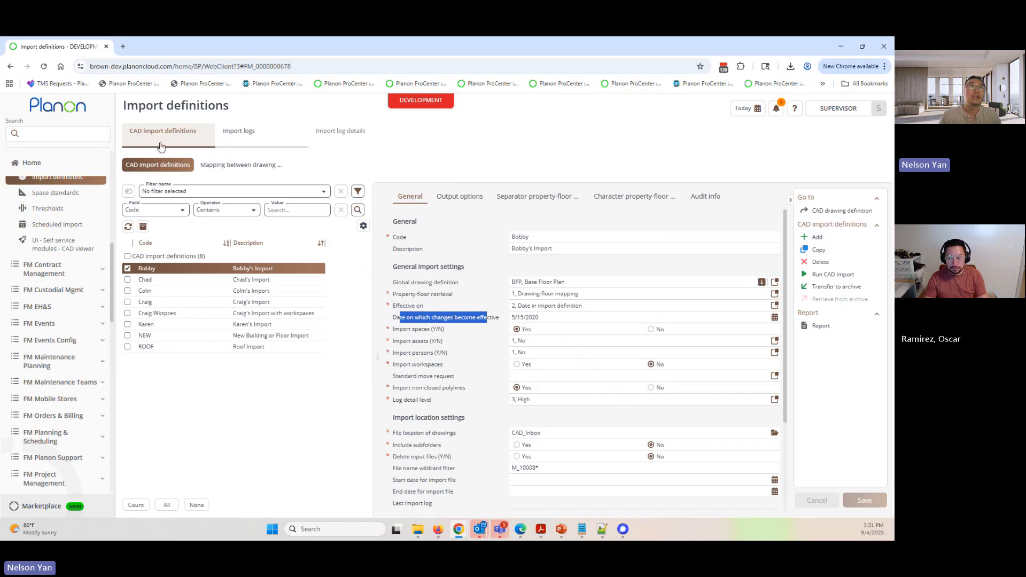
- Open Spaces & Workspaces, widen the space details area and narrow the Floor.Name column to reveal the space numbers
click(96, 133)
click(141, 184)
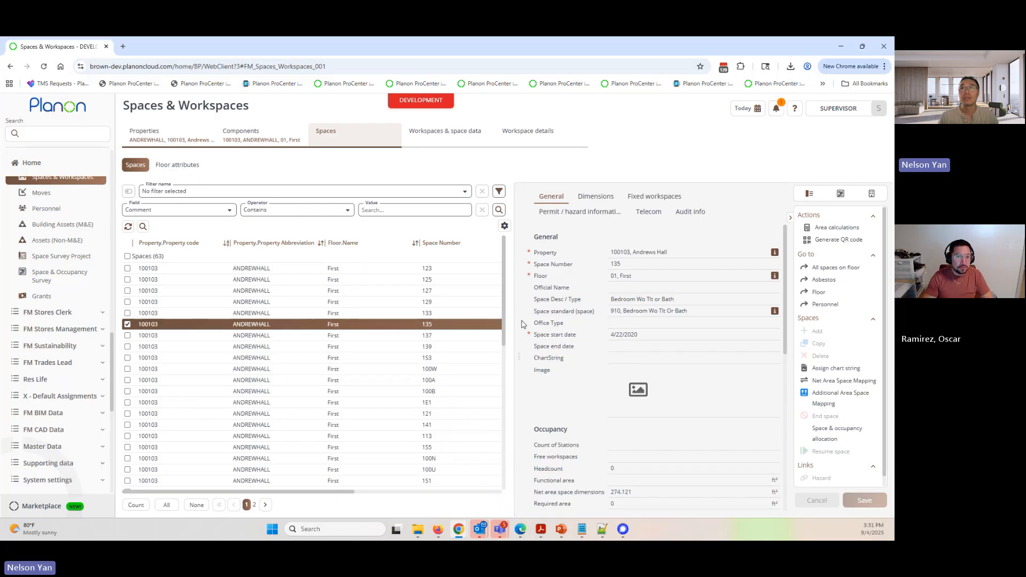
drag(512, 319, 458, 320)
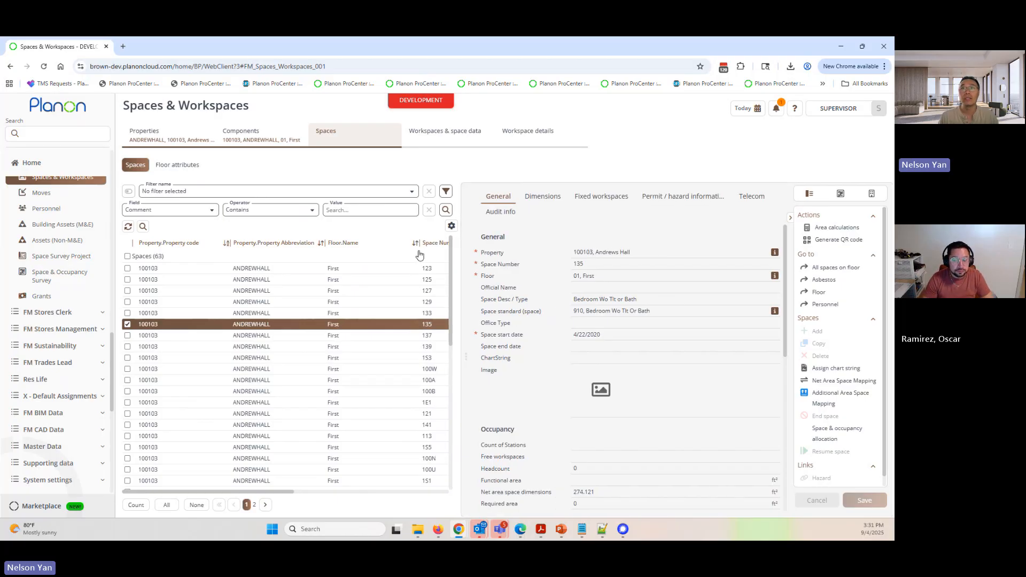
drag(418, 244, 374, 244)
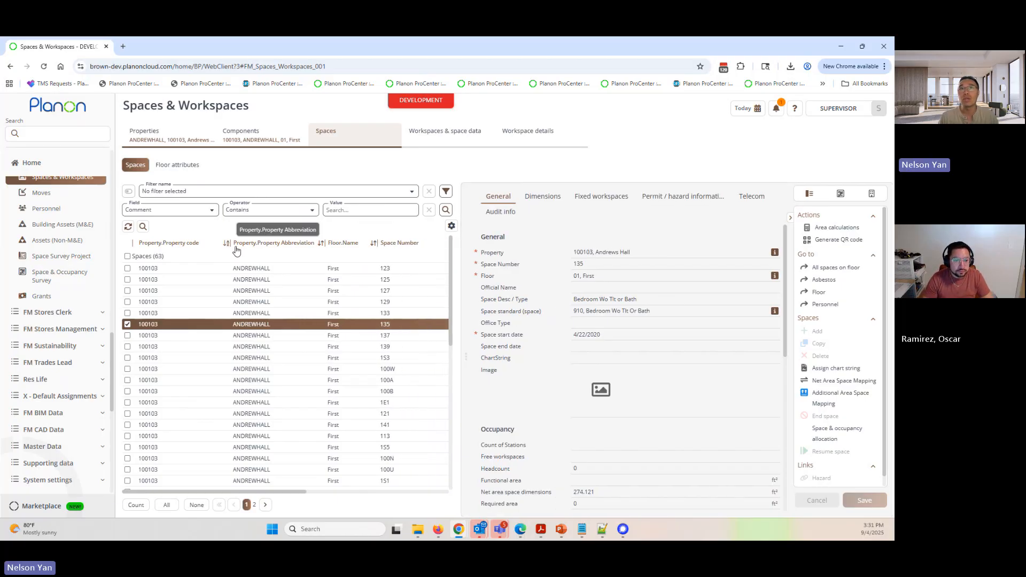
- Narrow the property code, property abbreviation and space number columns to reveal the Space Desc / Type column in the spaces list
drag(228, 243, 193, 243)
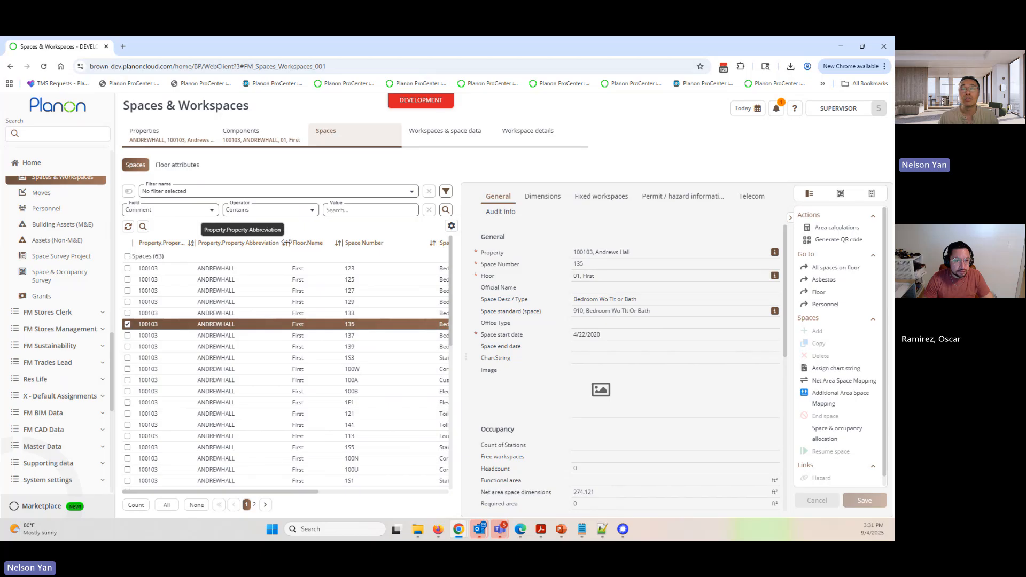
drag(282, 244, 306, 243)
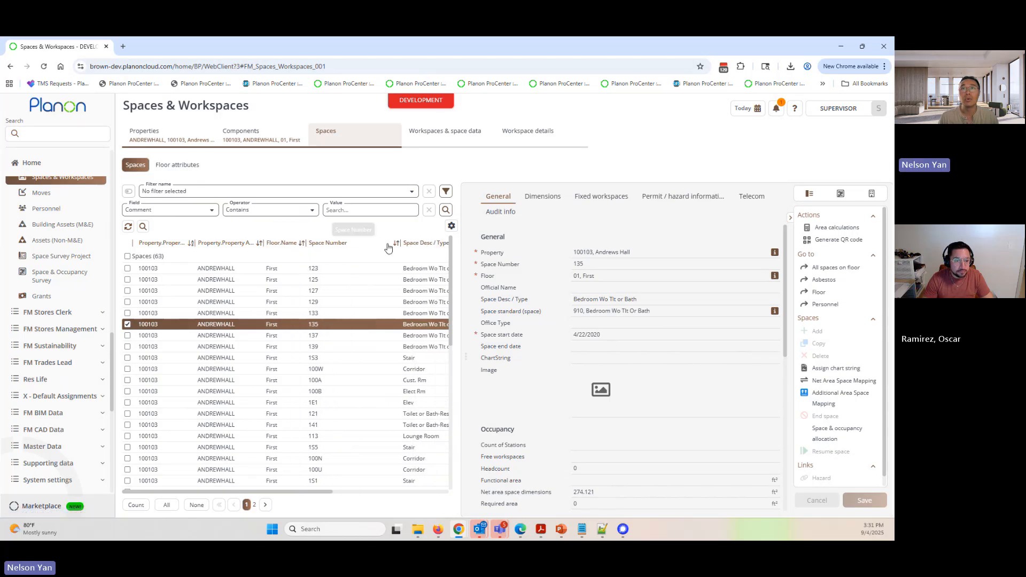
drag(396, 242, 345, 242)
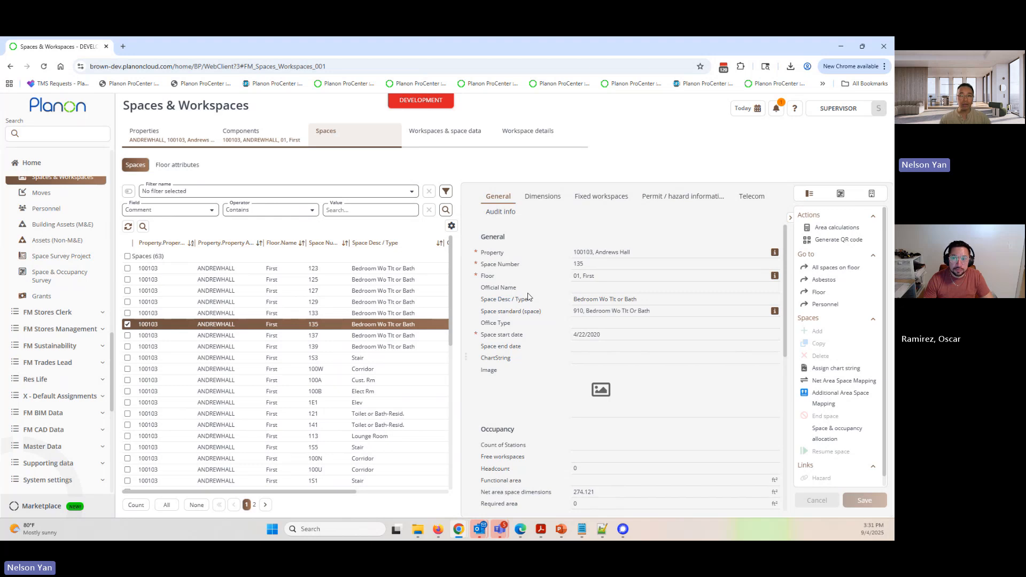
- Show the CAD drawing for space 135, widen the drawing area and fit the whole first-floor plan in it
click(841, 193)
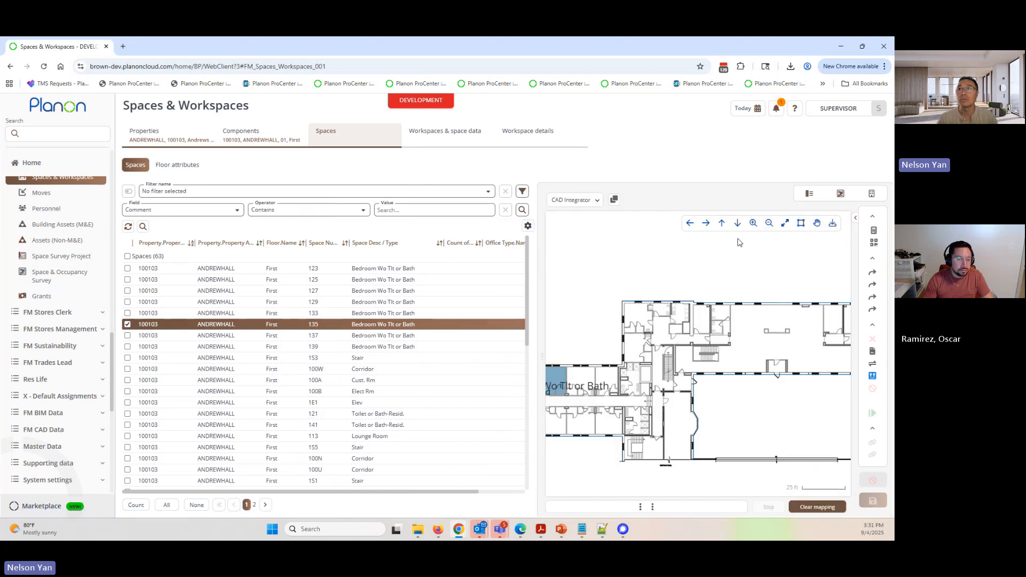
drag(537, 306, 451, 306)
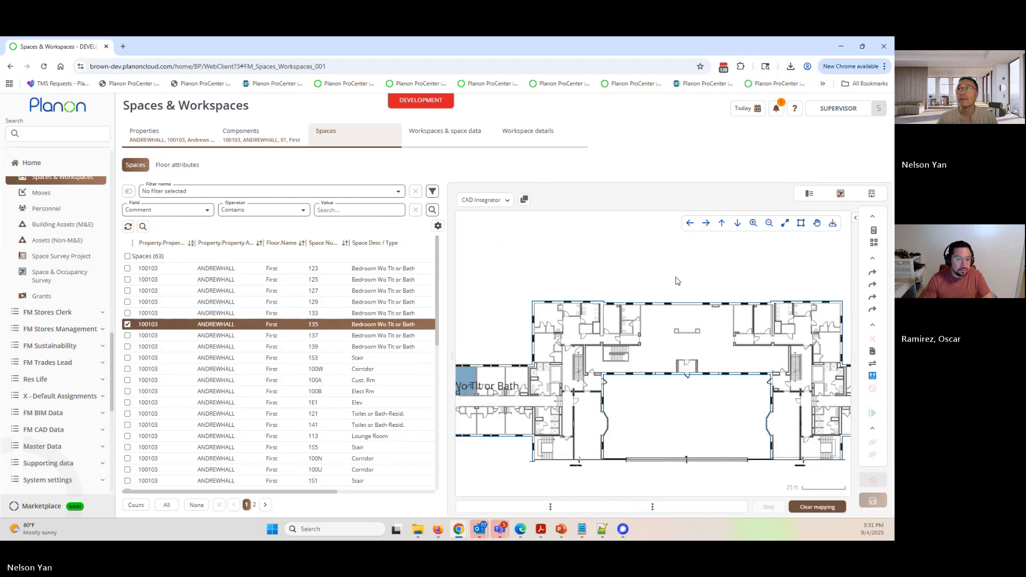
click(785, 222)
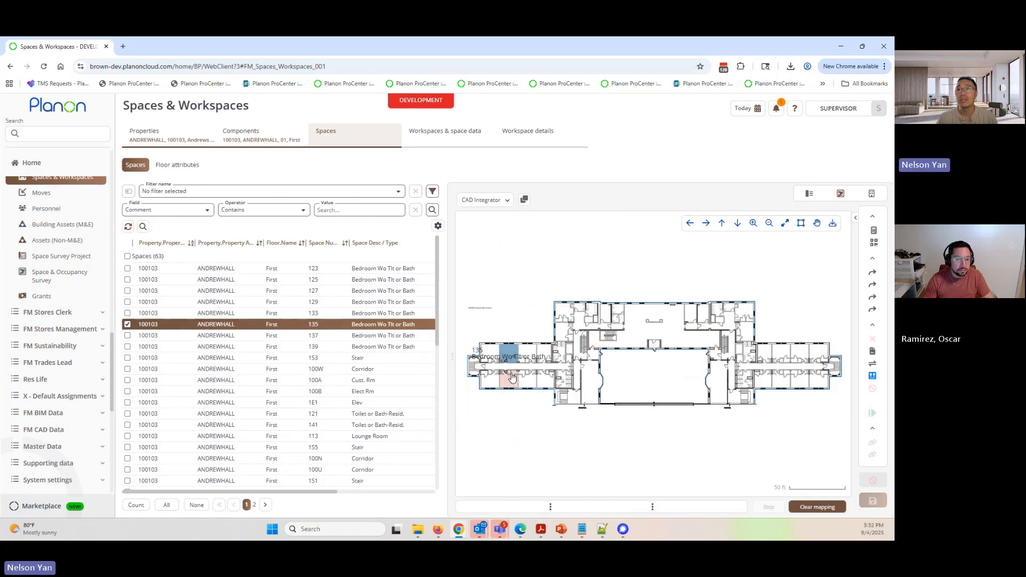
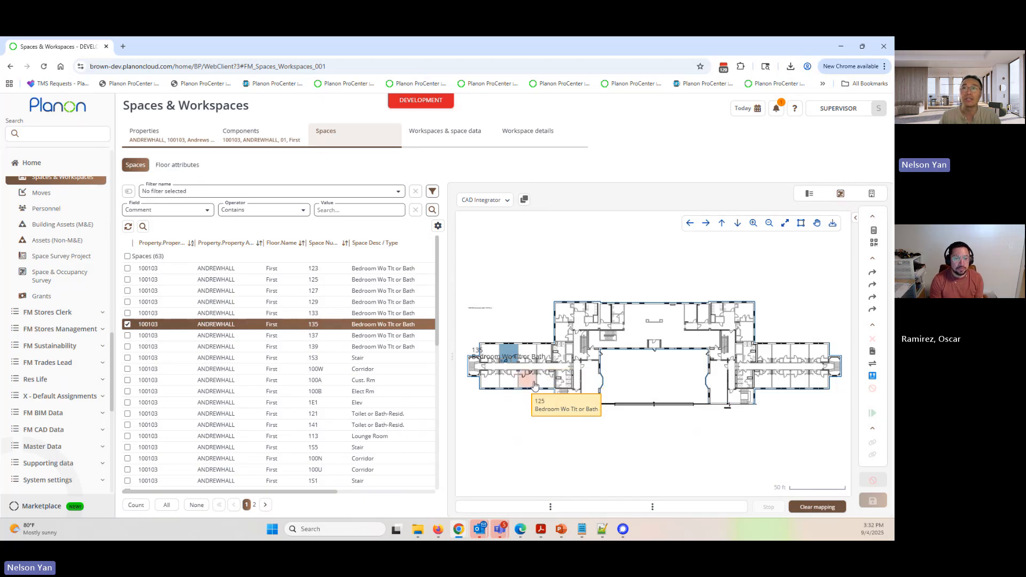
- Set the reference date to January 1, 2025, and reset it to today
click(756, 110)
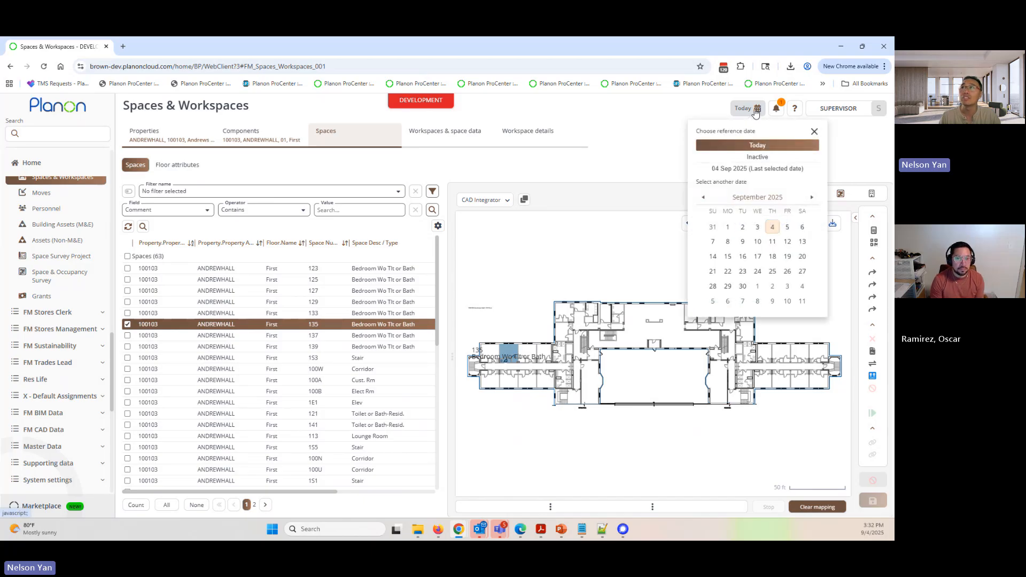
click(703, 197)
click(703, 197)
click(703, 197)
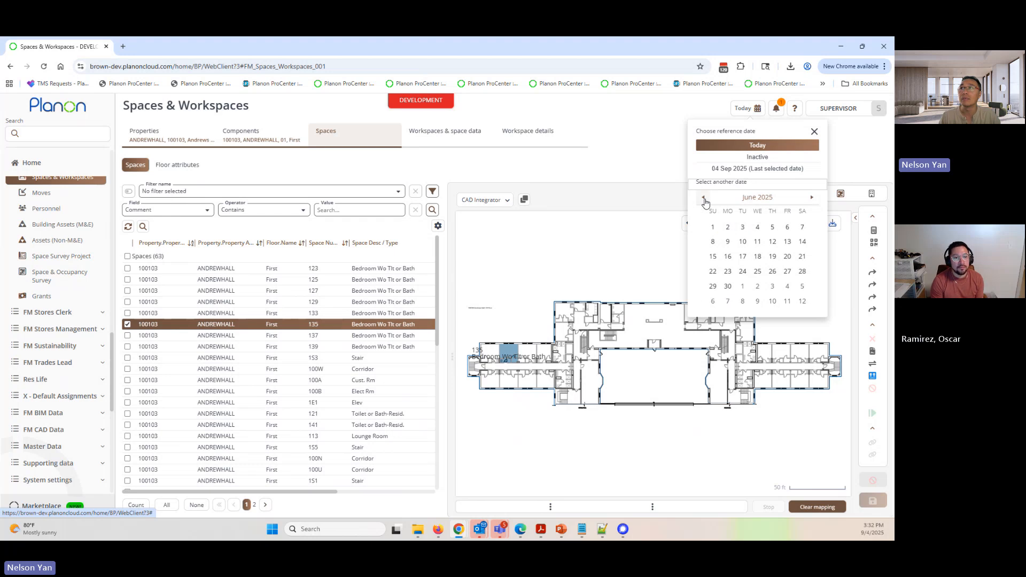
click(703, 197)
click(703, 197)
click(703, 197)
click(703, 198)
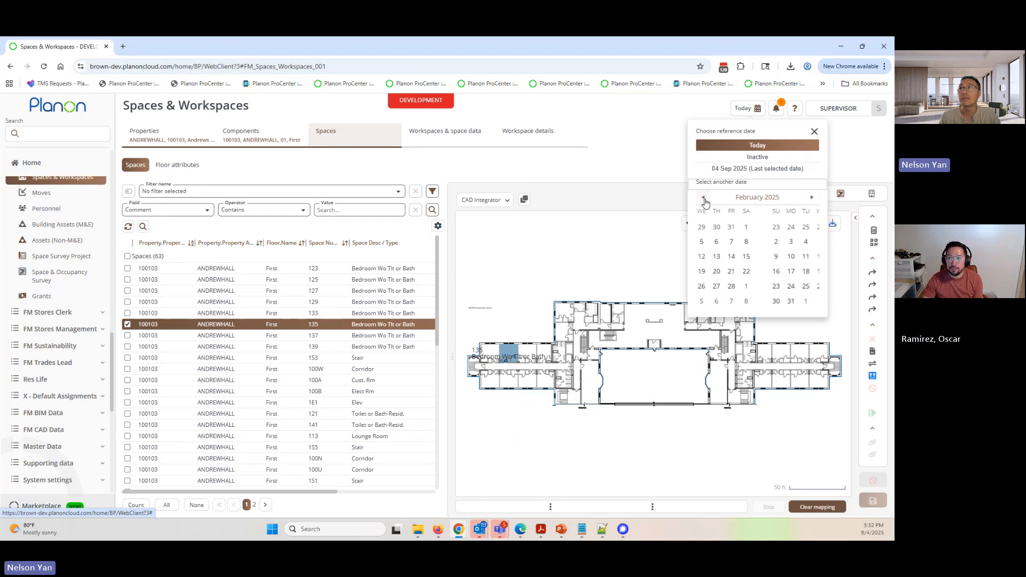
click(703, 198)
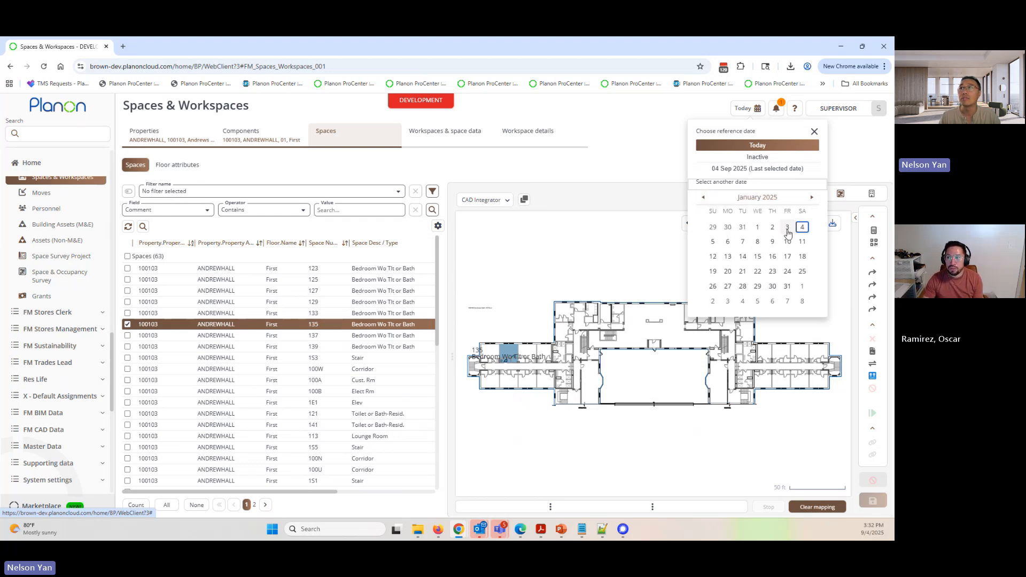
click(759, 229)
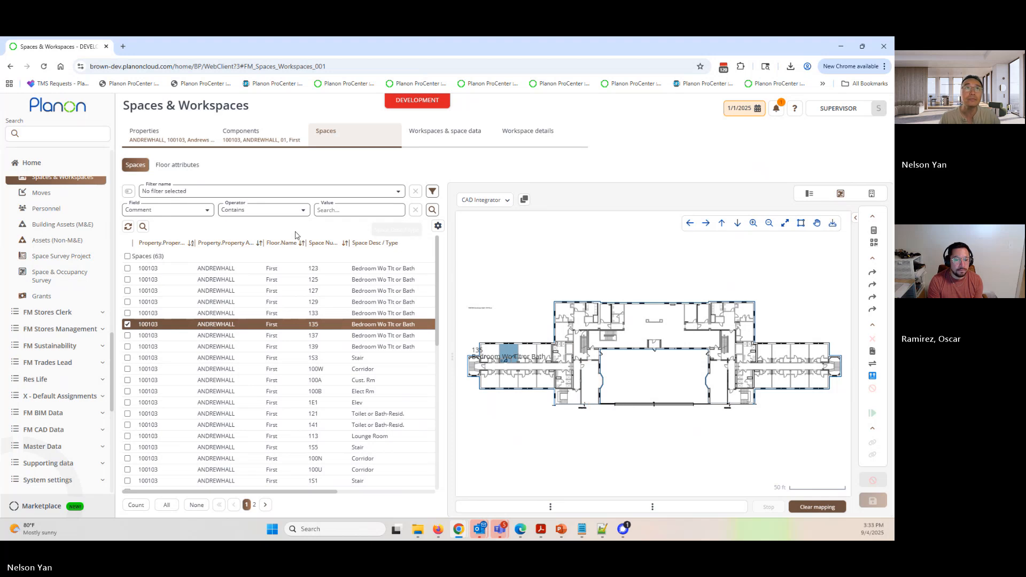
click(745, 109)
click(751, 146)
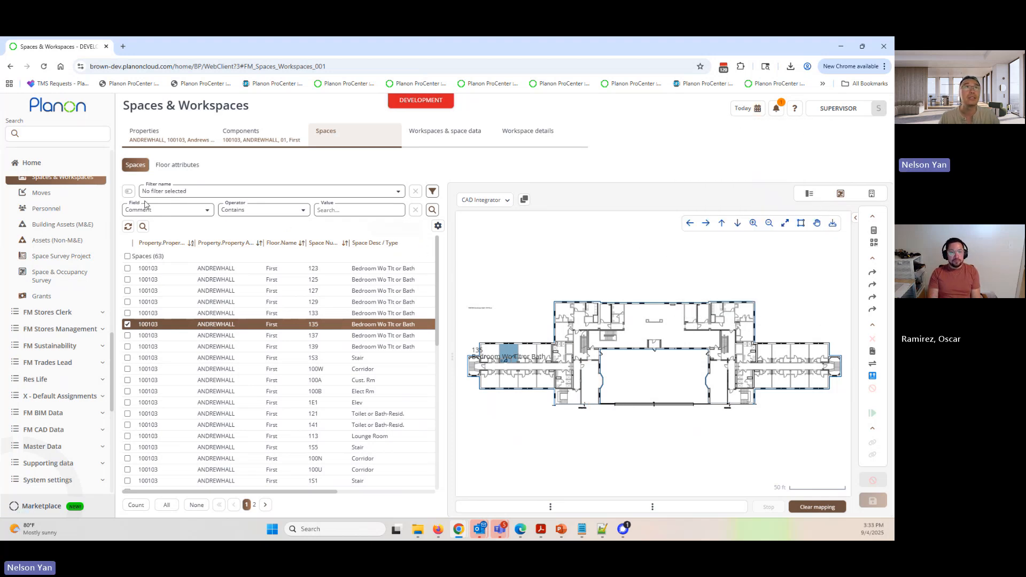
- Open the CAD import definitions and locate the date on which changes become effective in the first definition
click(91, 132)
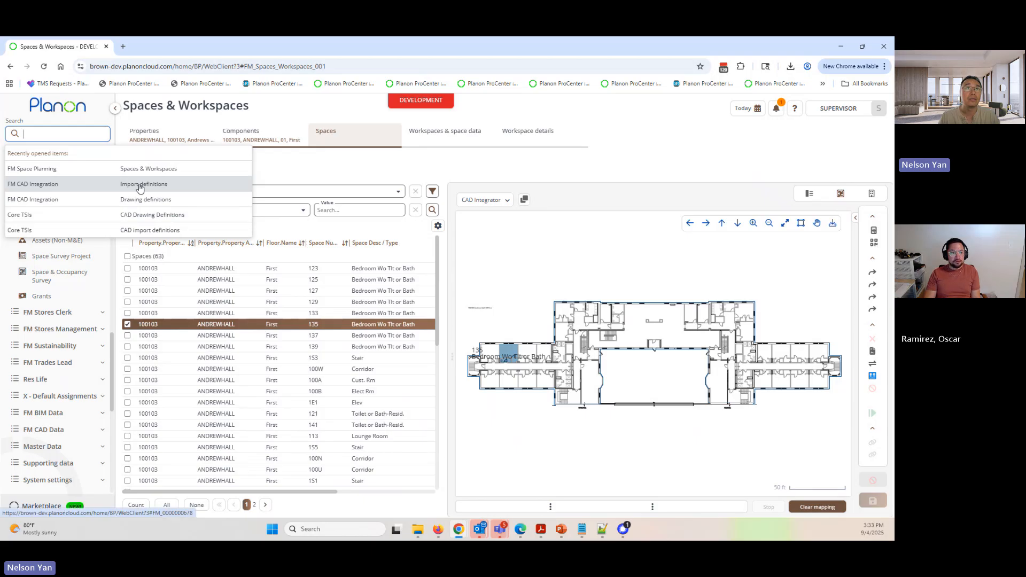
click(140, 188)
click(102, 133)
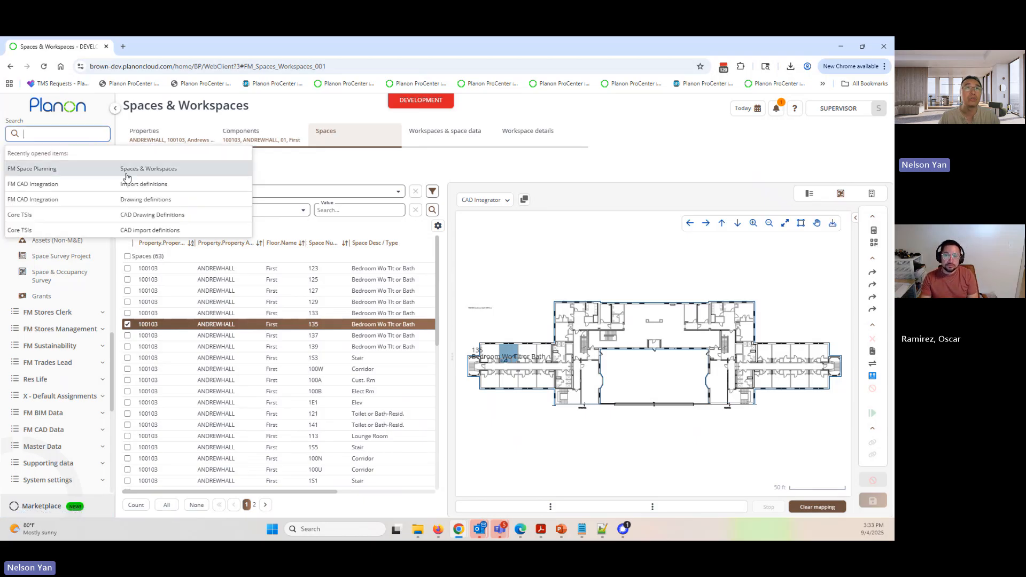
click(131, 184)
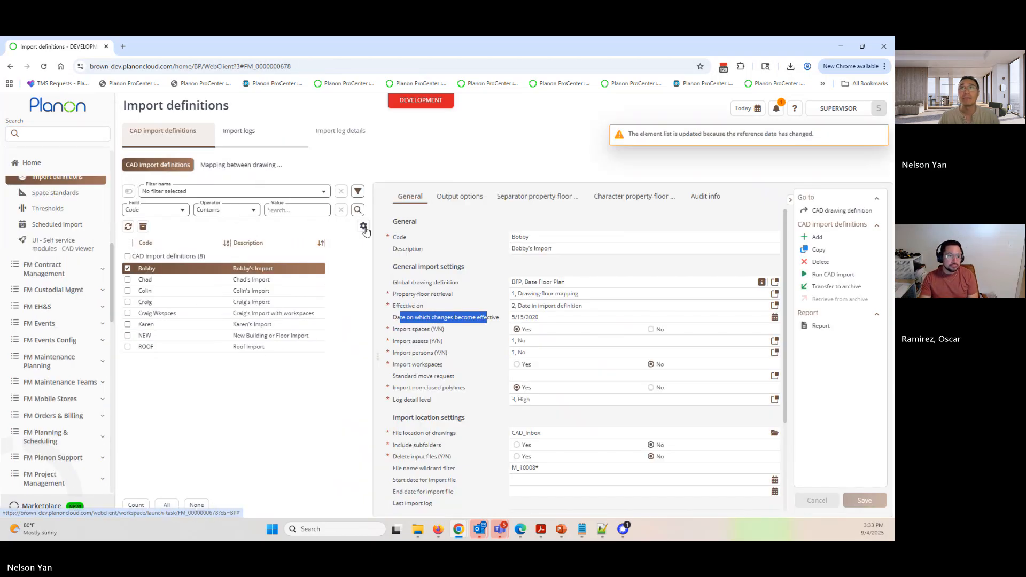
click(429, 324)
drag(397, 321, 477, 321)
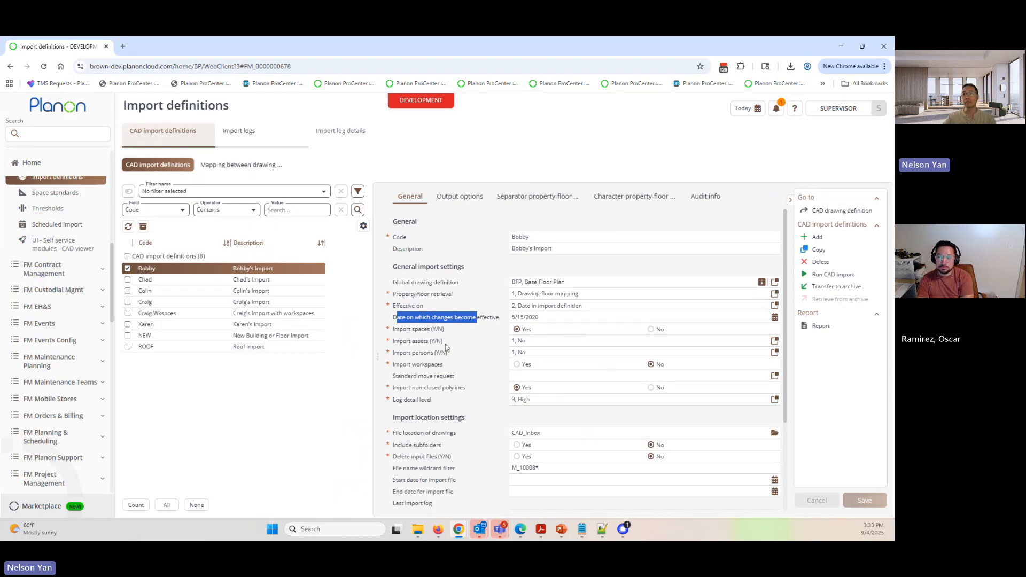
click(460, 320)
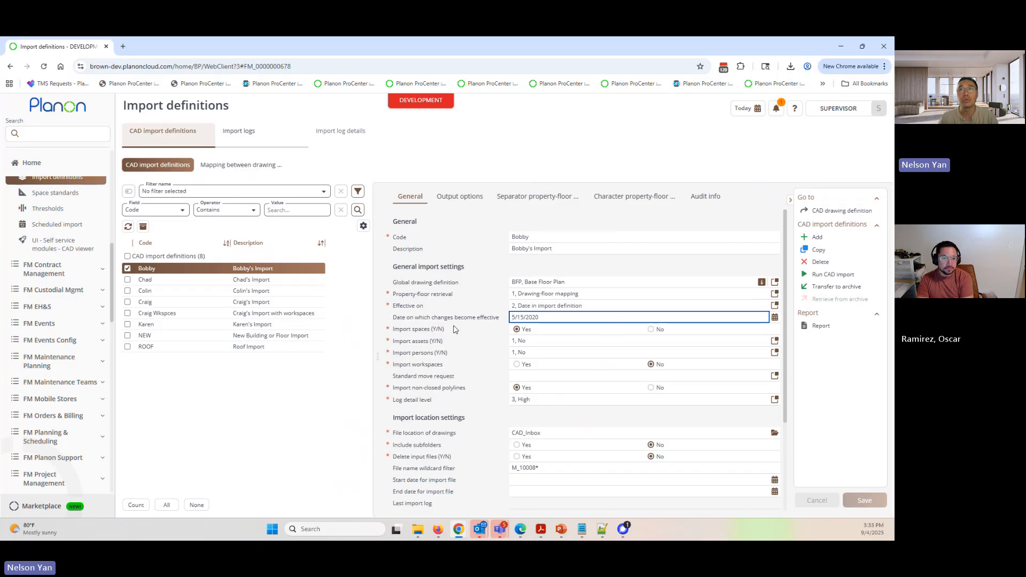
- Set the first definition's date on which changes become effective to 9/1/2025 and save it
click(774, 317)
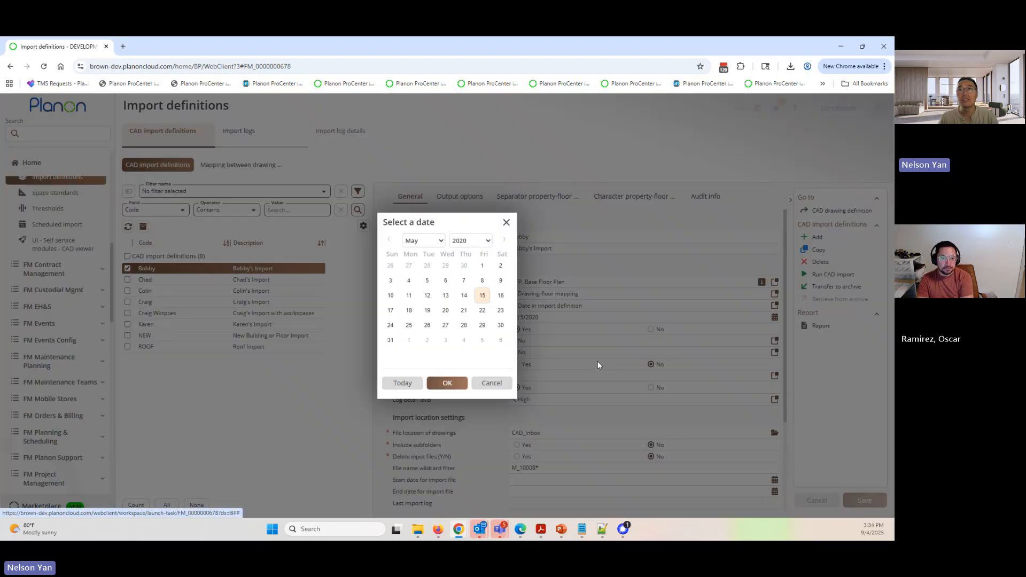
click(404, 383)
click(523, 318)
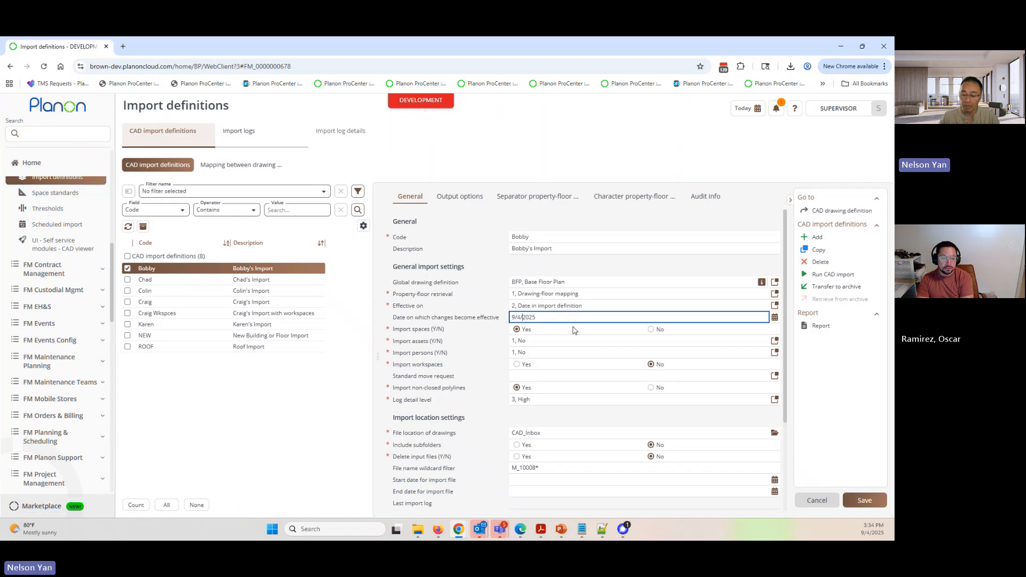
key(BackSpace)
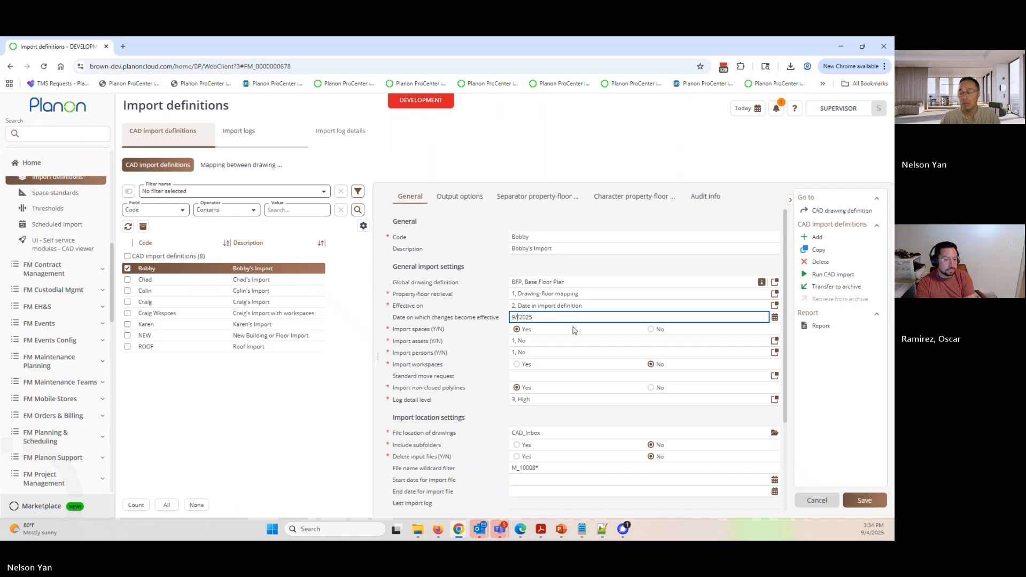
click(862, 499)
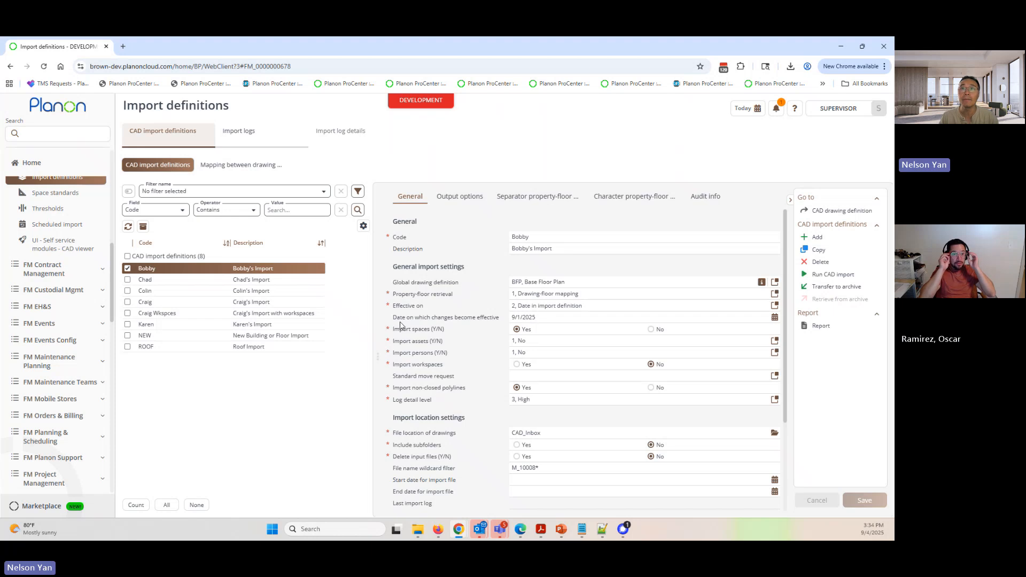
- Review the import spaces and workspaces settings, set Import workspaces to Yes and save the definition
drag(393, 319, 505, 319)
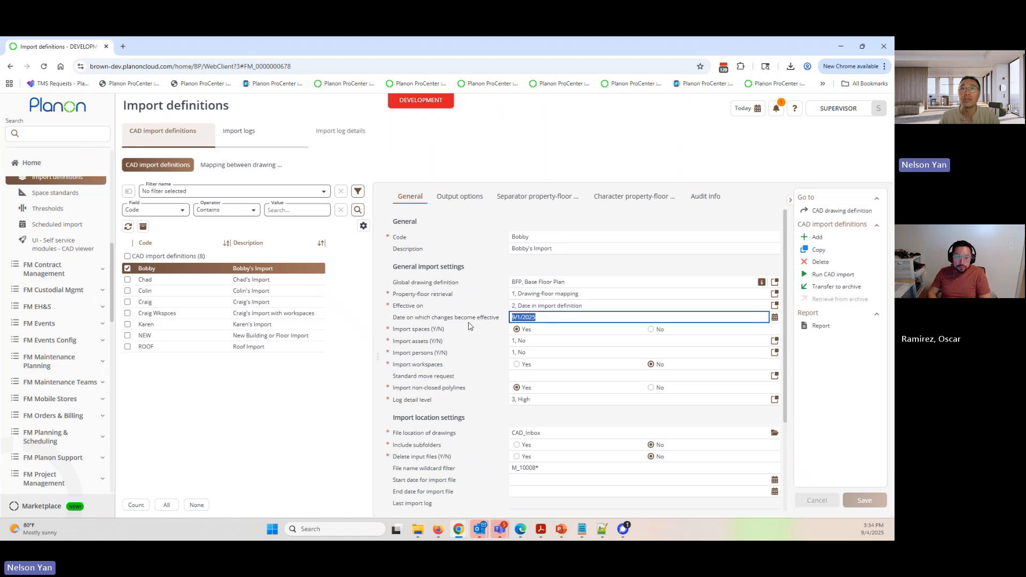
drag(399, 331, 422, 332)
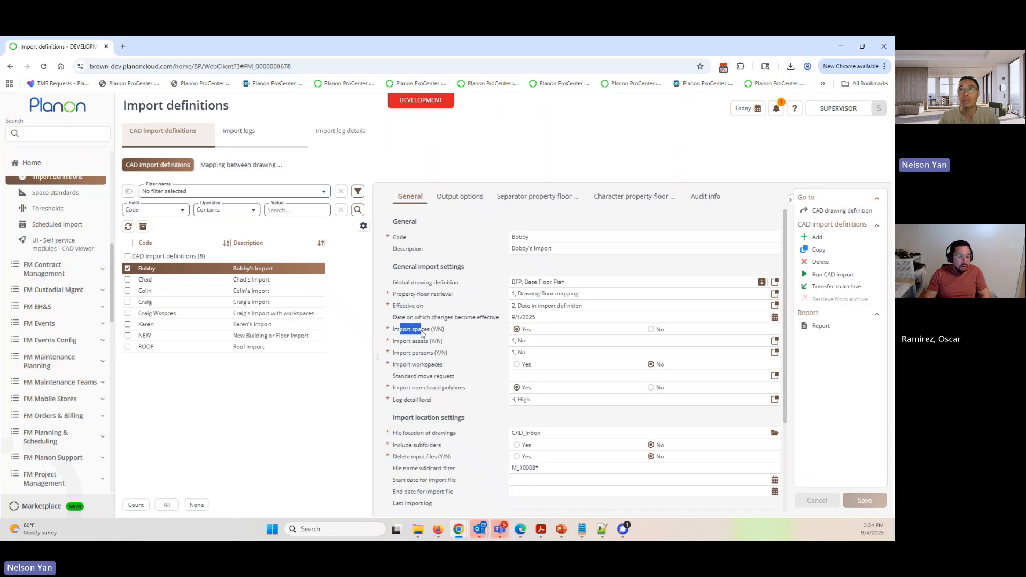
drag(403, 366, 443, 365)
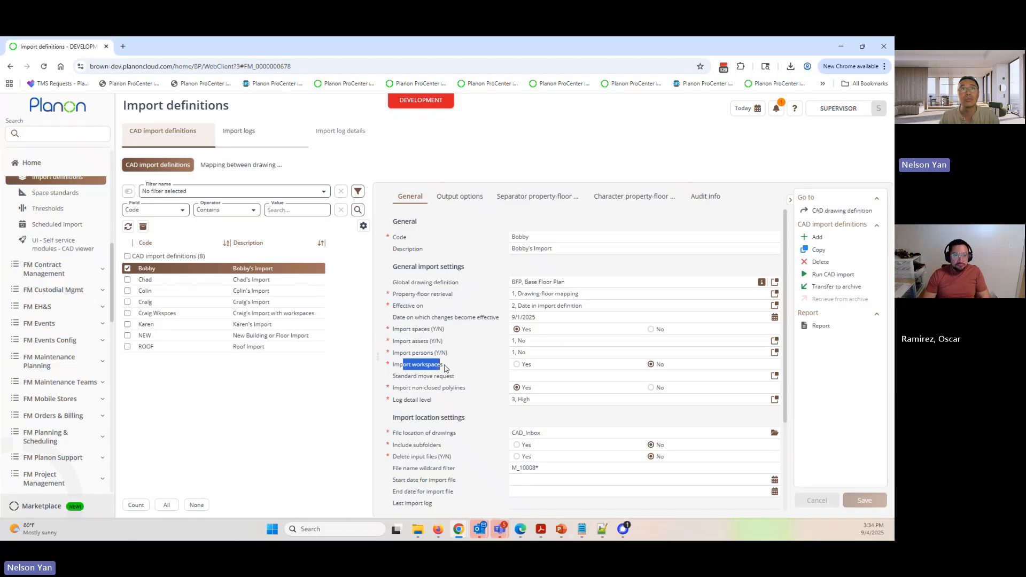
click(516, 365)
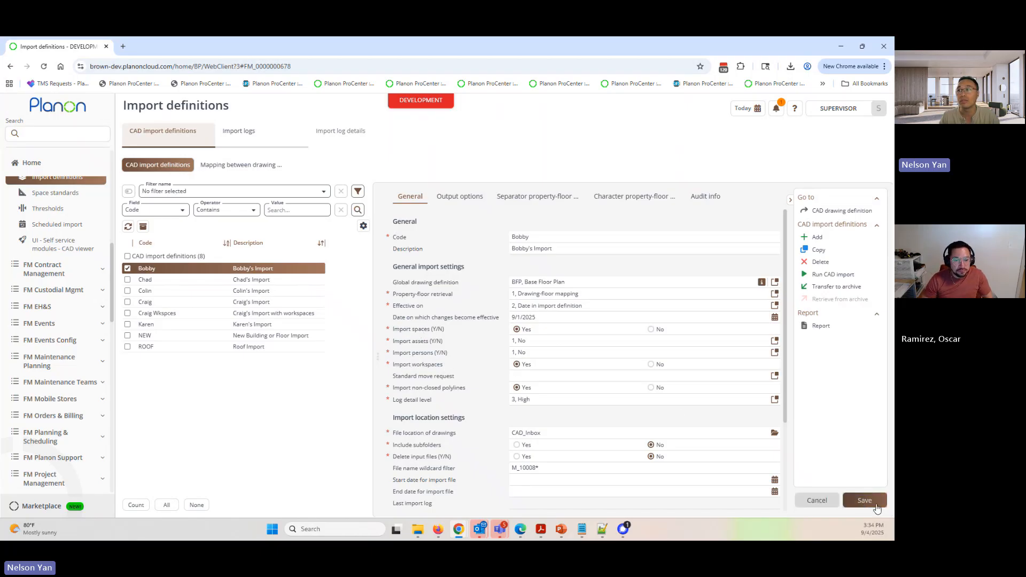
click(831, 494)
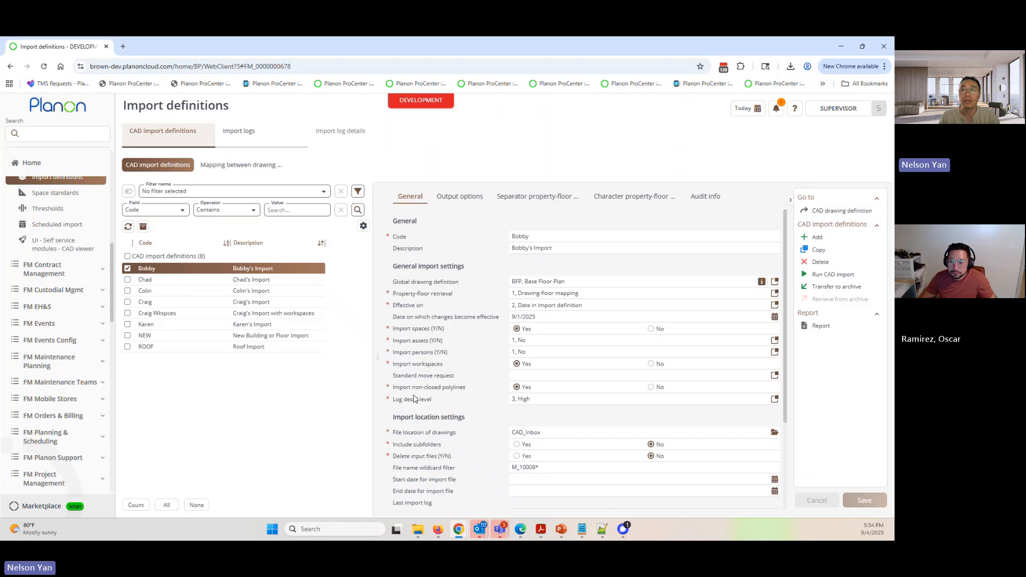
- Examine the first definition's log detail level, import logs, file location of drawings and file name wildcard filter
scroll(415, 398, down, 1)
drag(400, 360, 424, 355)
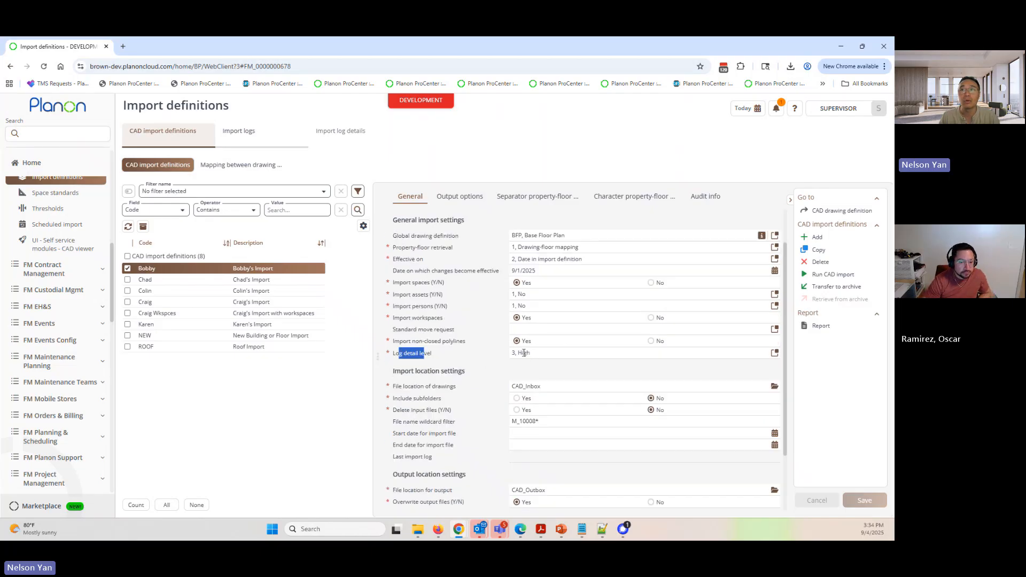
click(257, 136)
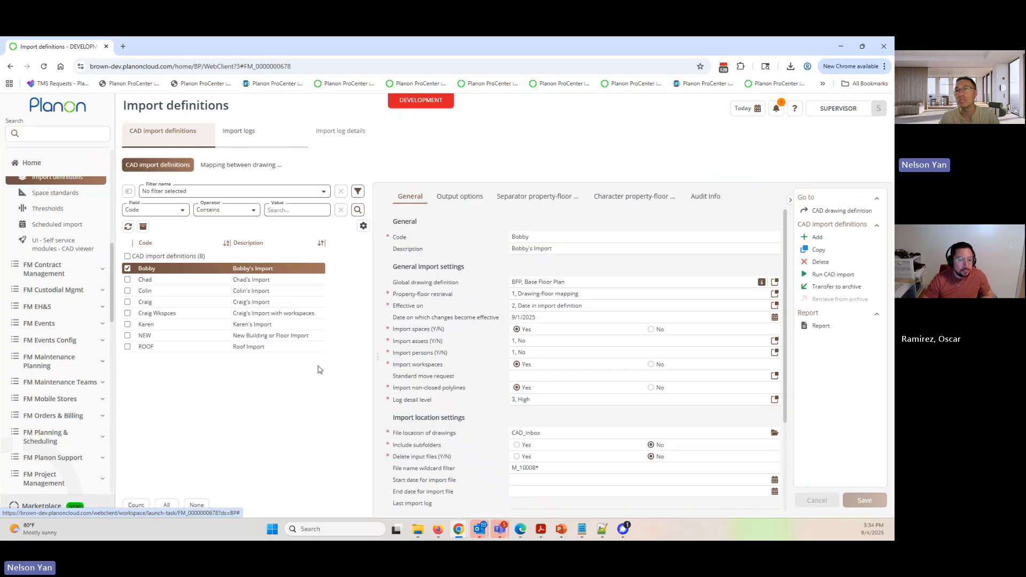
scroll(419, 409, down, 1)
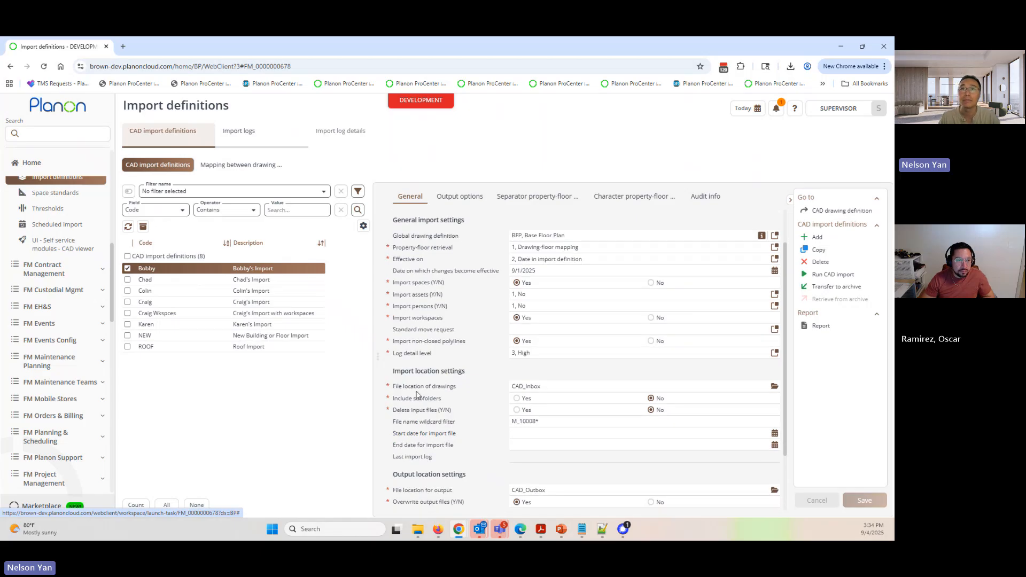
scroll(408, 386, down, 1)
drag(393, 340, 452, 346)
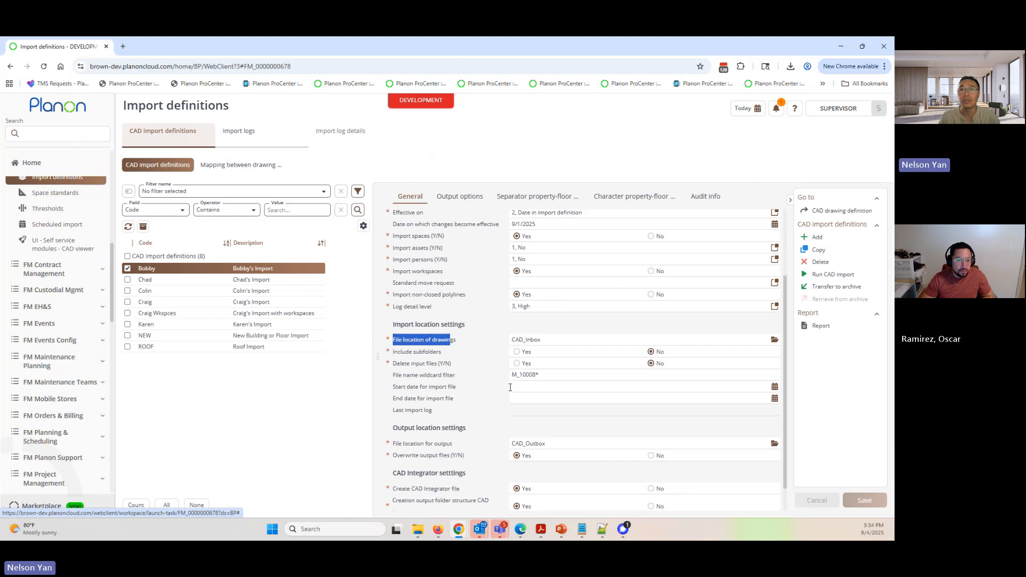
drag(396, 375, 448, 378)
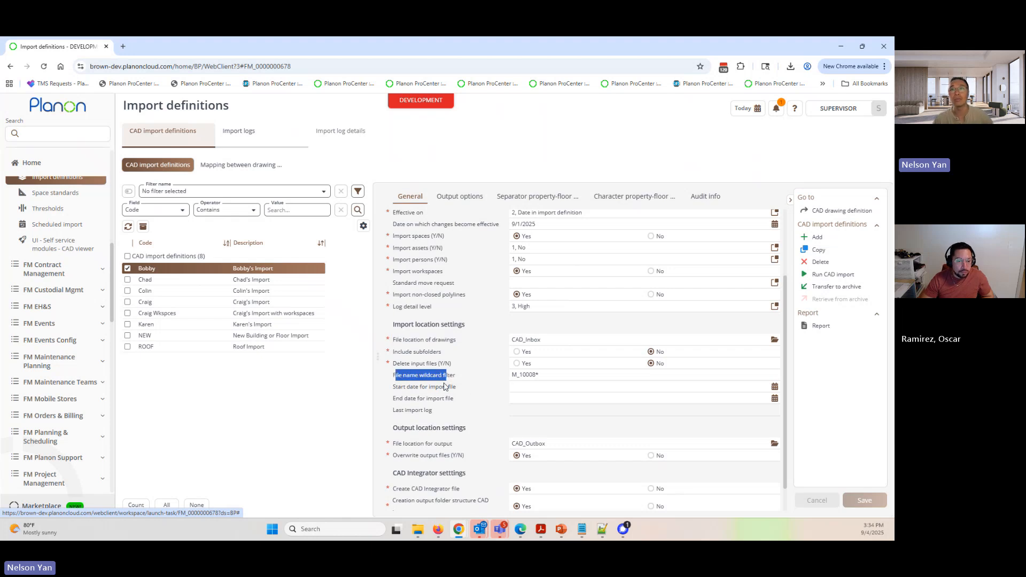
click(558, 376)
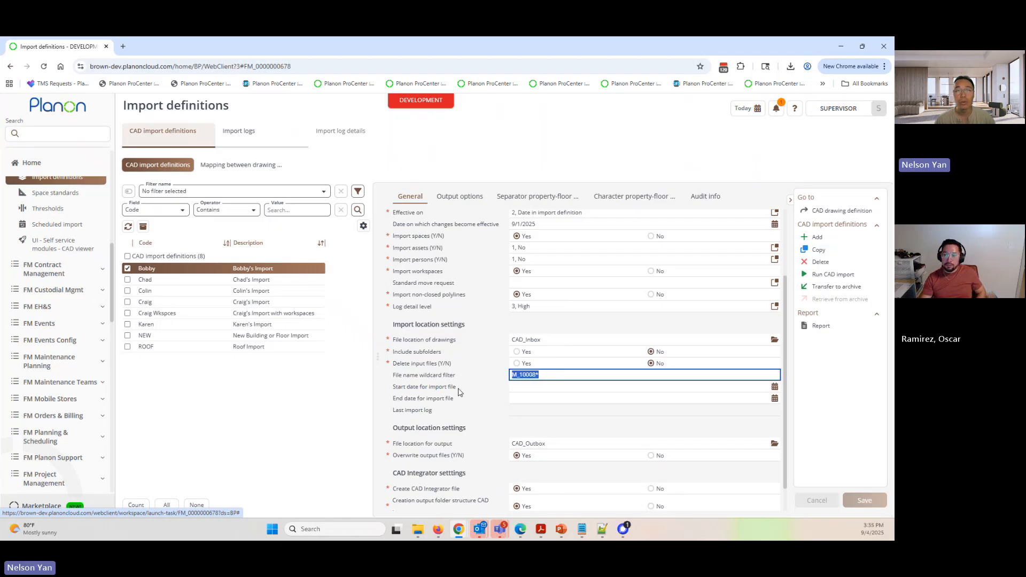
- Copy the drawing name M_100103_1_DWG_BASE_A_DWG.dwg from the first-floor mapping into the definition's file name wildcard filter and save
click(225, 169)
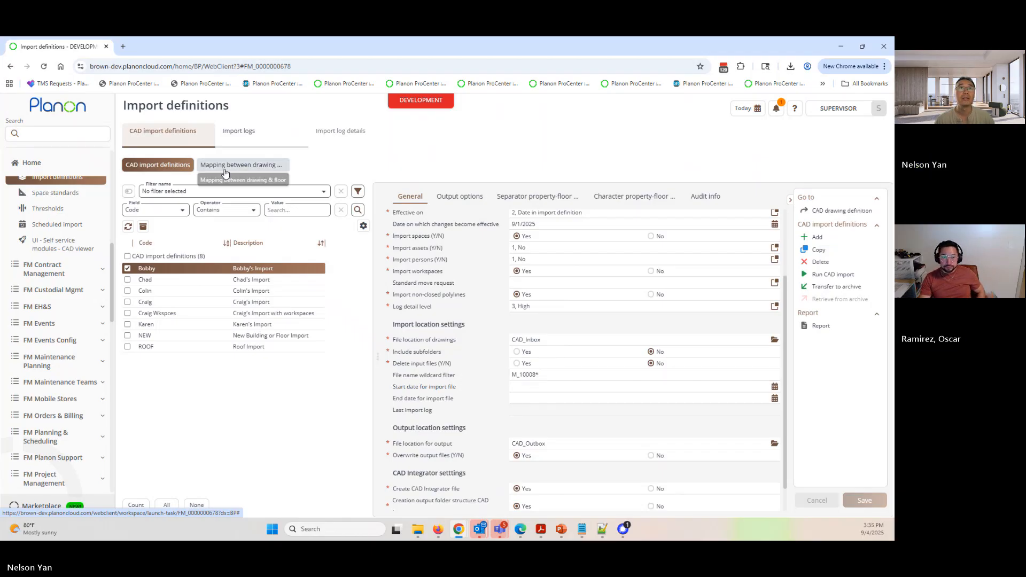
click(484, 239)
key(ctrl+c)
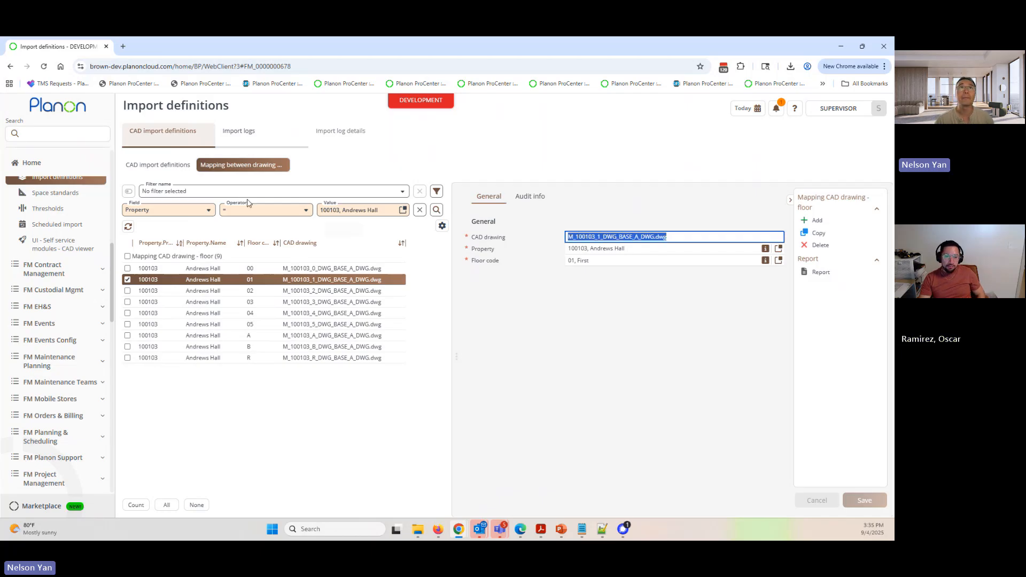
click(158, 165)
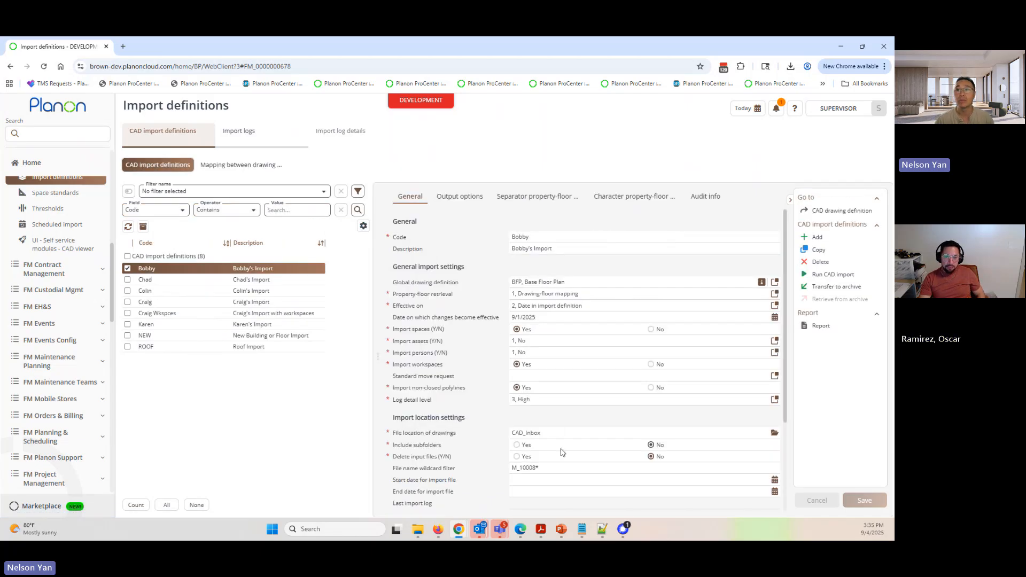
scroll(564, 452, down, 1)
click(567, 421)
key(ctrl+v)
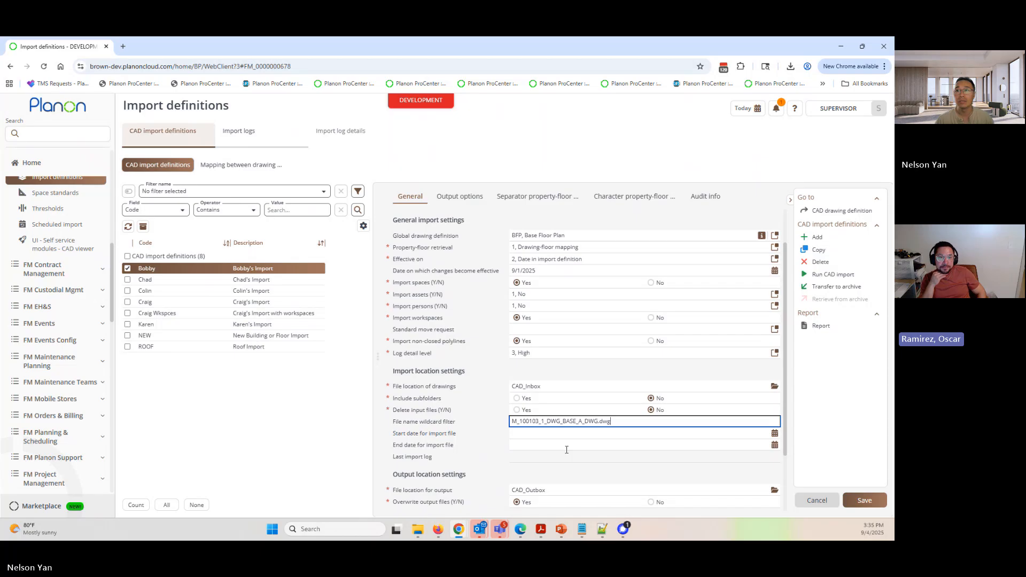
click(864, 500)
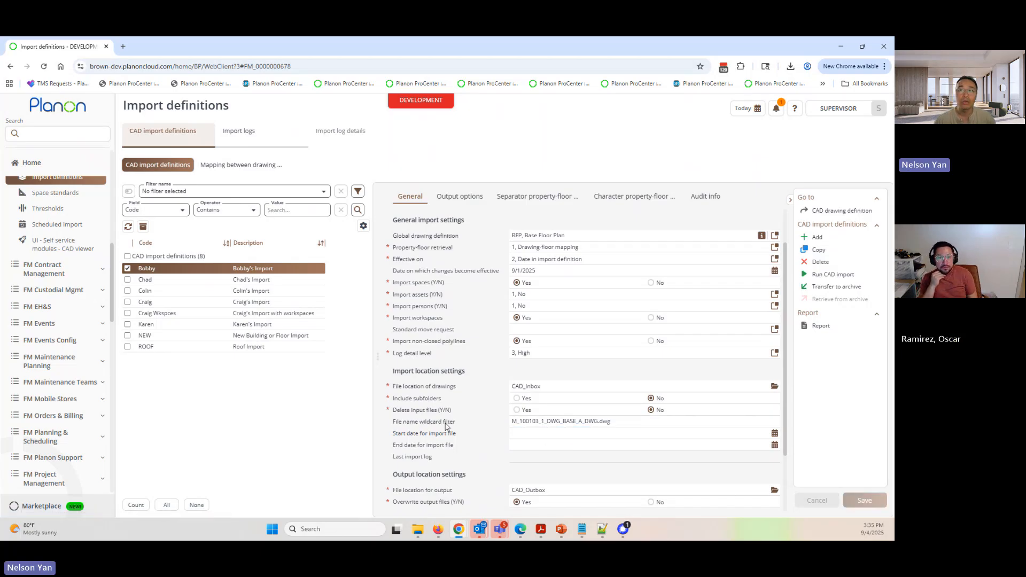
- Examine the file name wildcard filter and the start date for import file in the import location settings
click(627, 424)
click(547, 437)
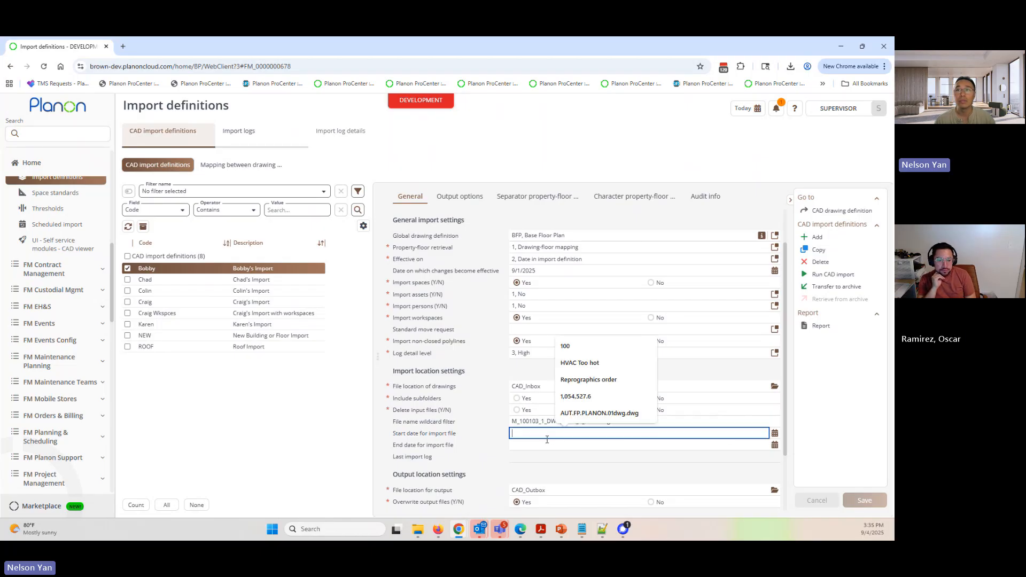
click(462, 429)
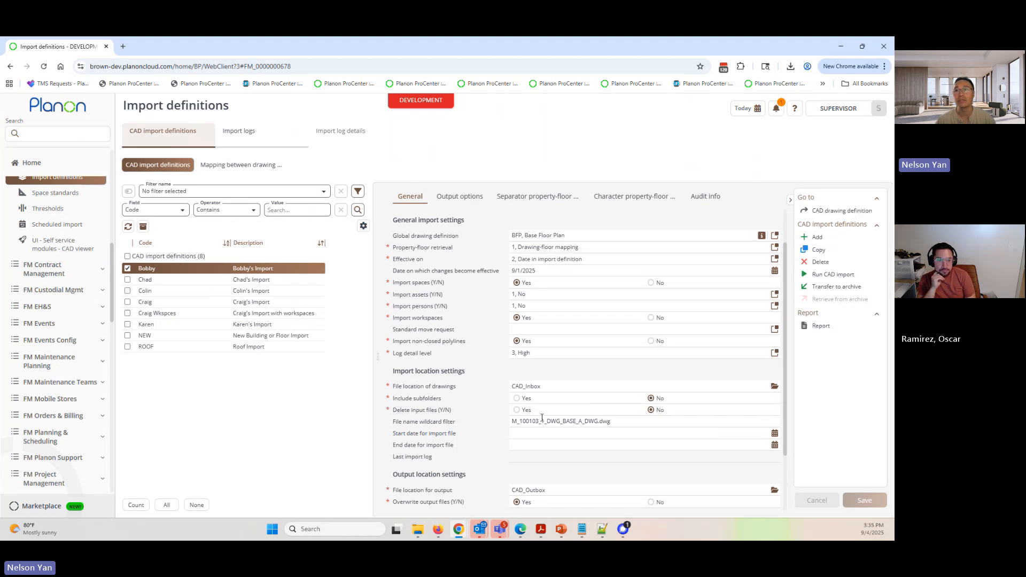
drag(637, 421, 502, 420)
click(502, 432)
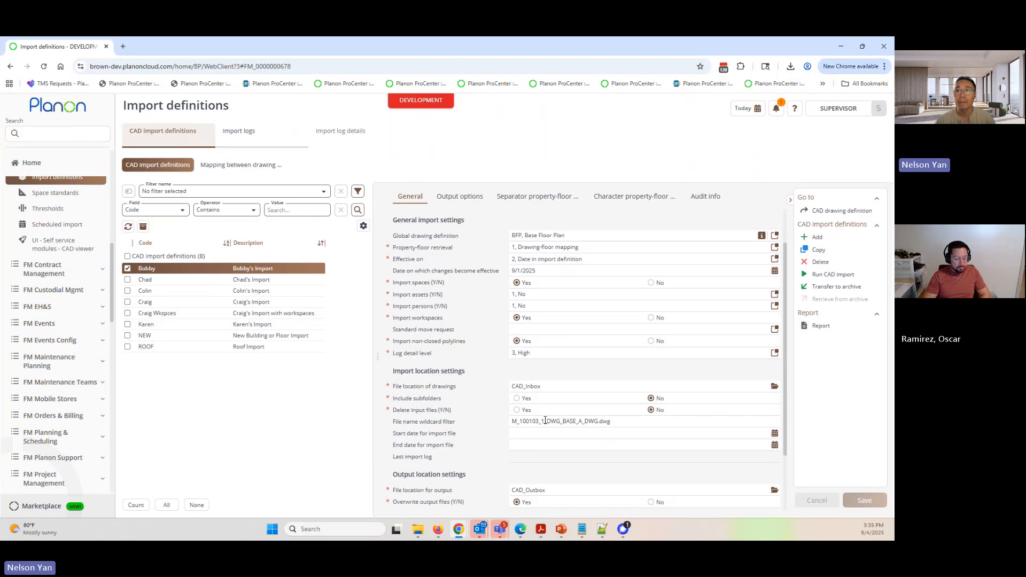
drag(510, 422, 595, 423)
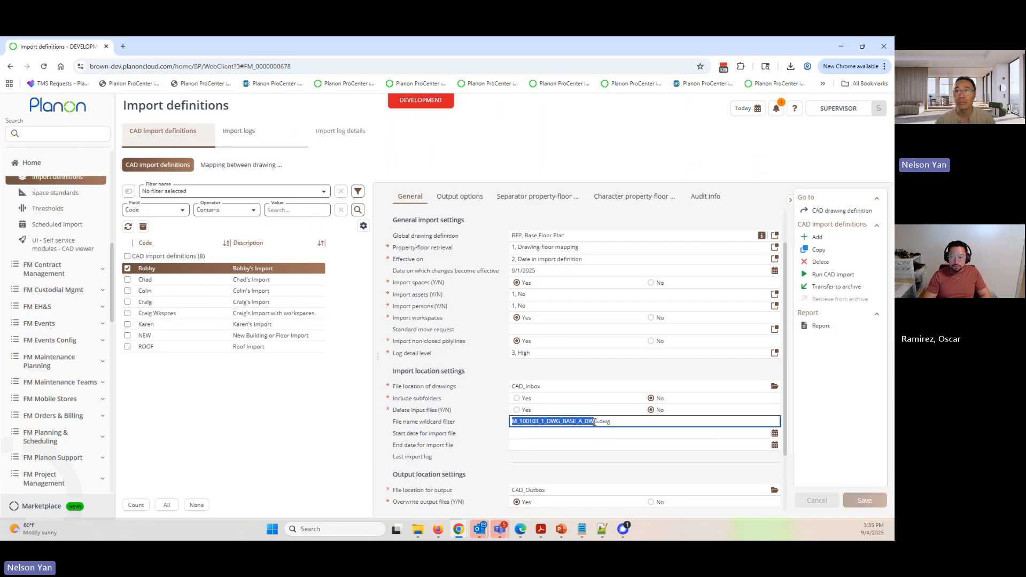
- Replace the drawing-specific ending of the file name wildcard filter with an asterisk, giving M_100103_*, and save the definition
click(541, 423)
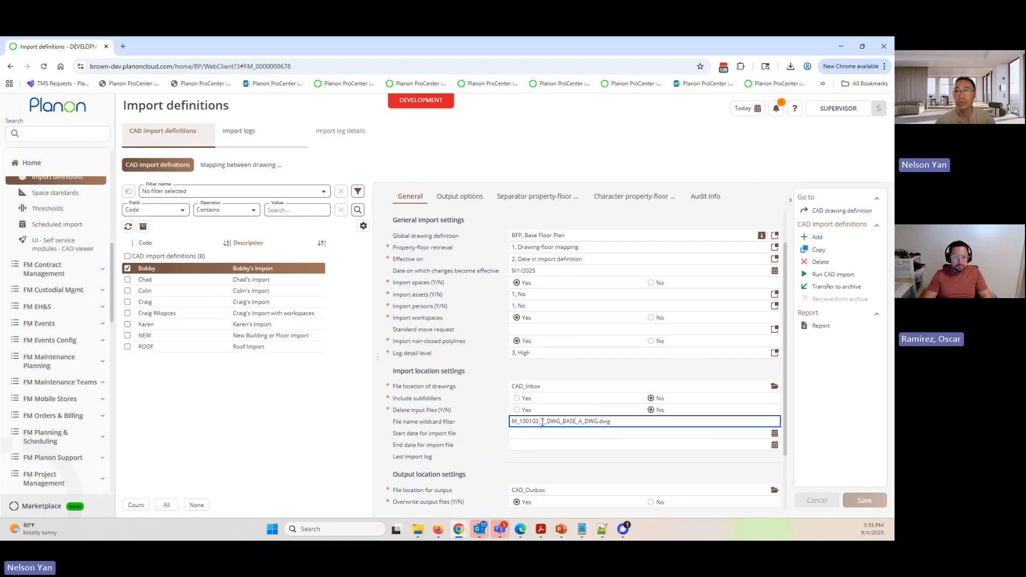
drag(541, 423, 623, 423)
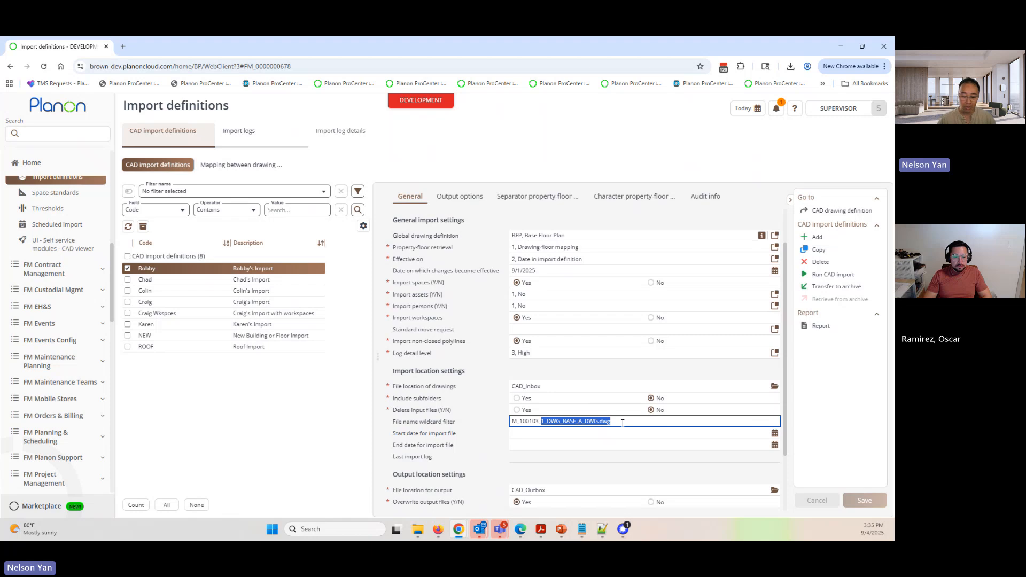
text(*)
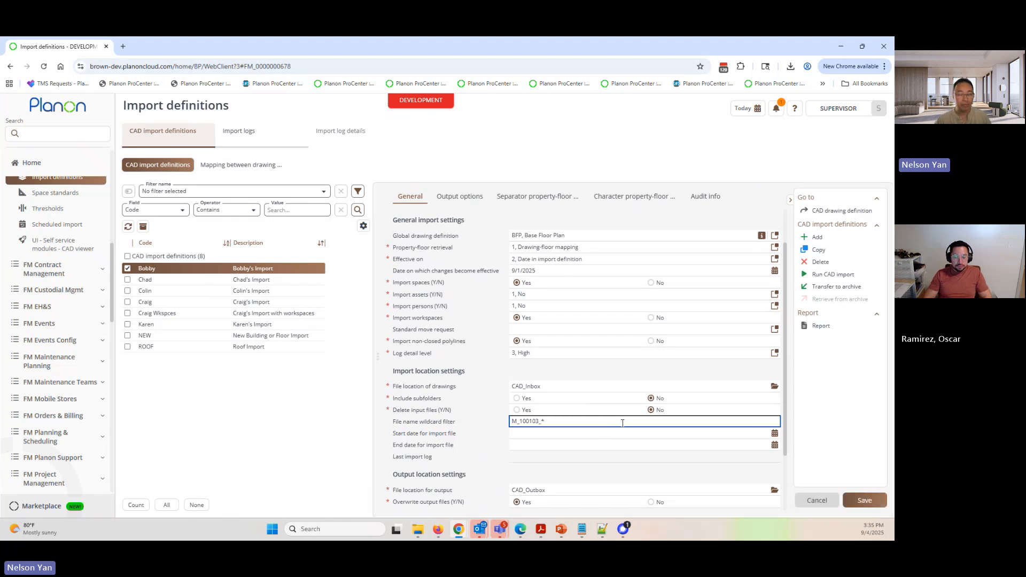
key(Return)
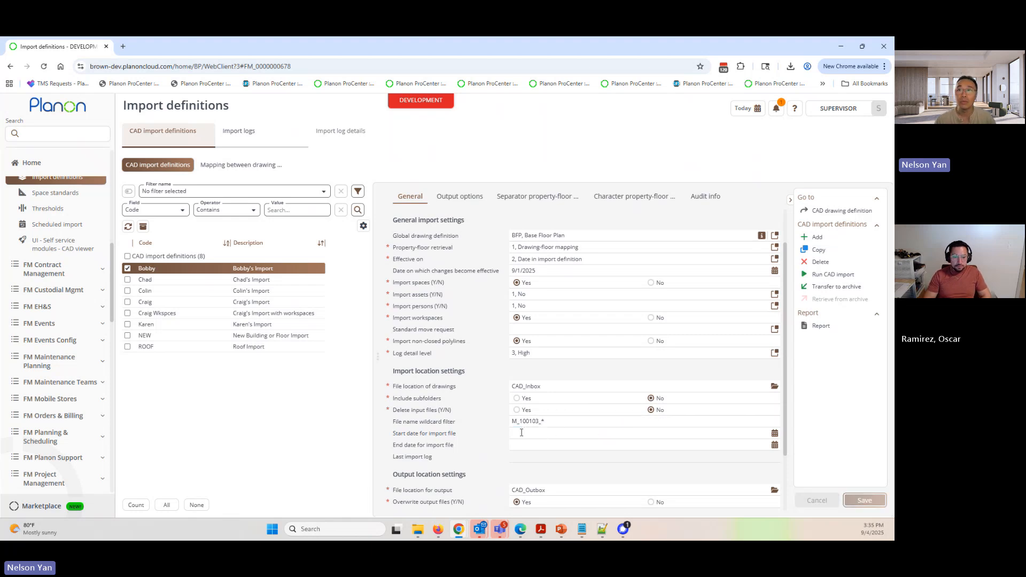
drag(564, 421, 502, 425)
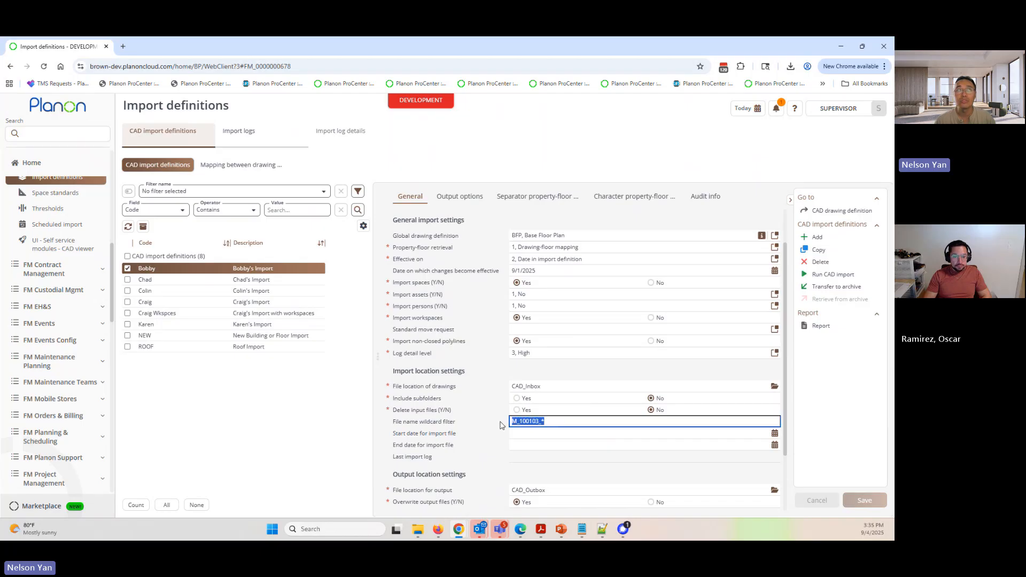
click(544, 422)
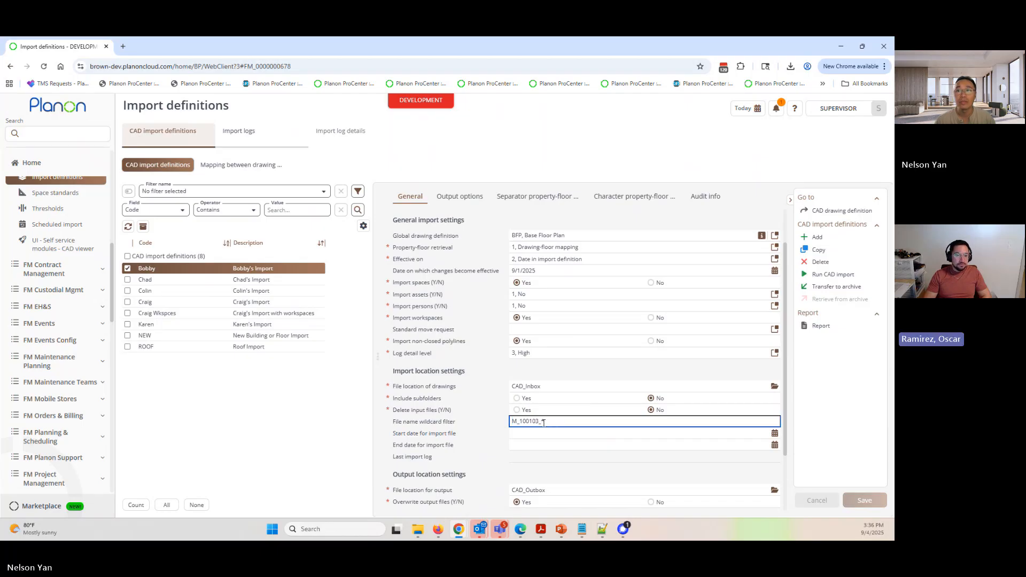
double_click(542, 422)
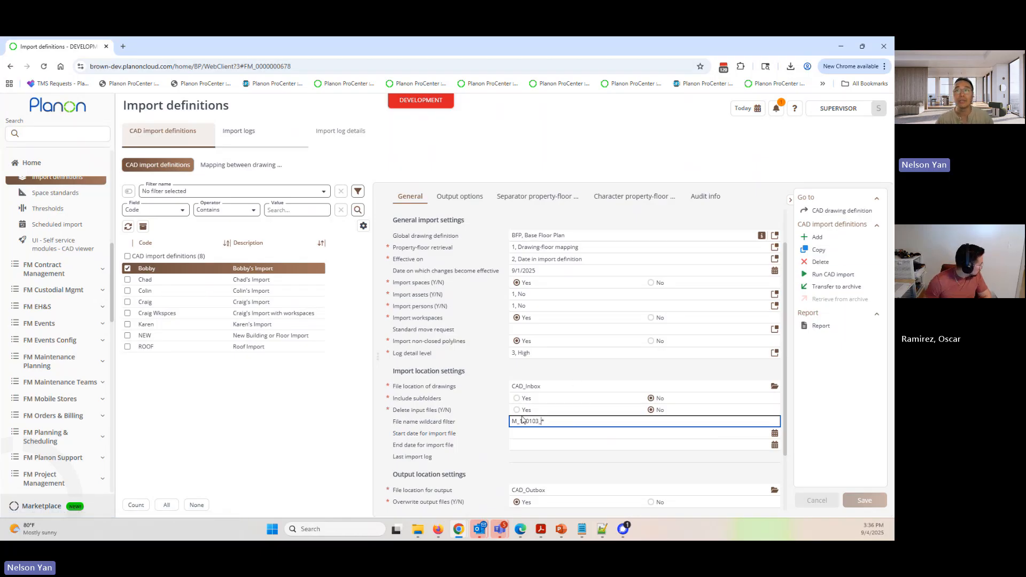
- Filter the mappings between drawing and floor for CAD drawings containing M_100103_, copying the prefix from the definition's wildcard filter
drag(541, 422, 500, 426)
key(ctrl+c)
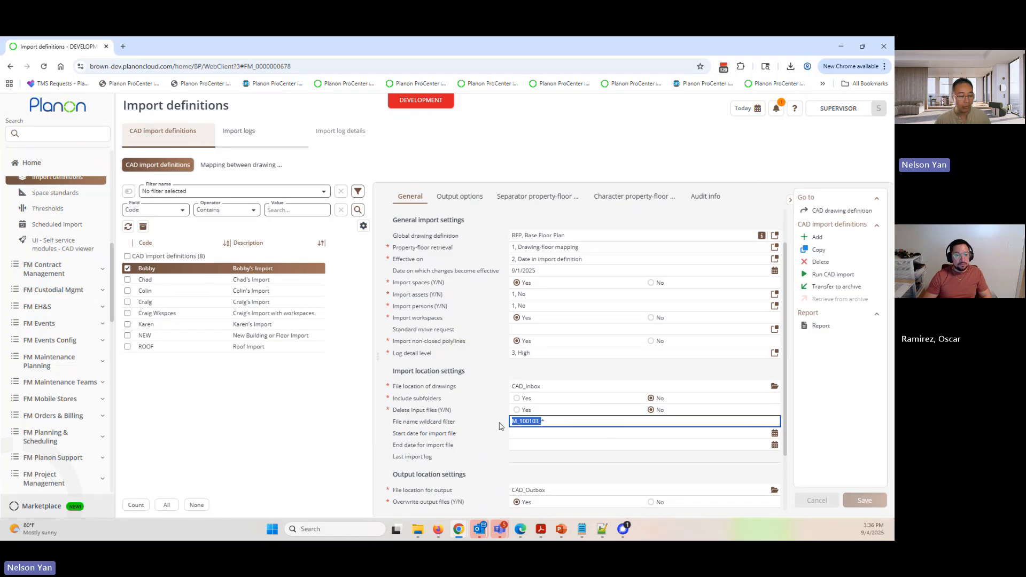
click(240, 165)
click(192, 211)
click(160, 230)
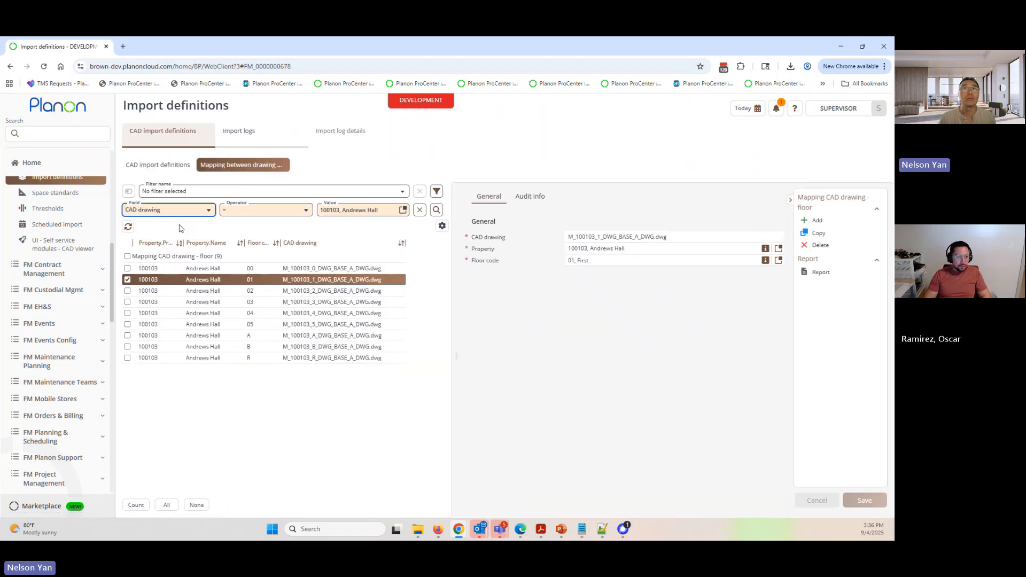
click(342, 209)
key(ctrl+v)
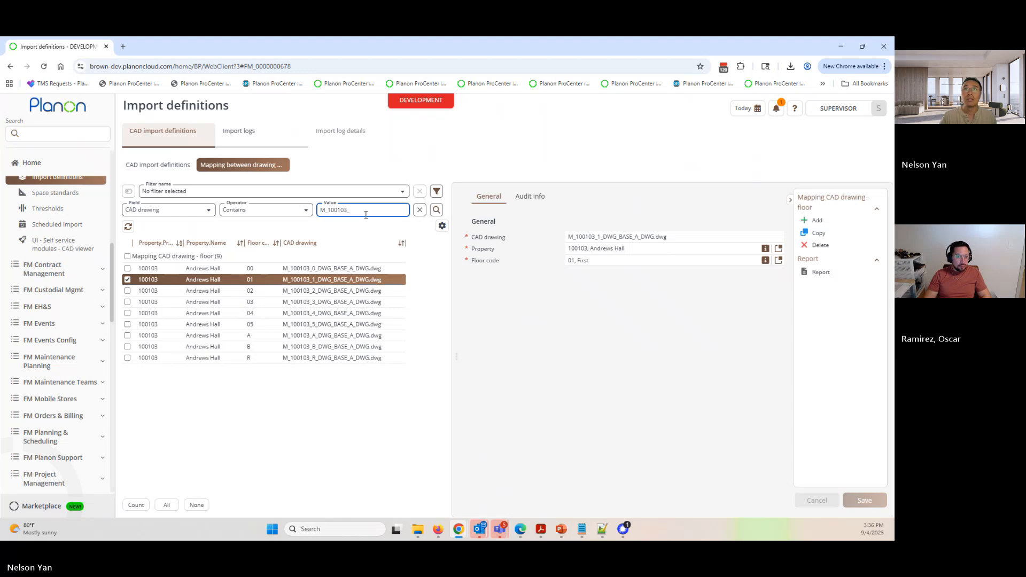
click(436, 210)
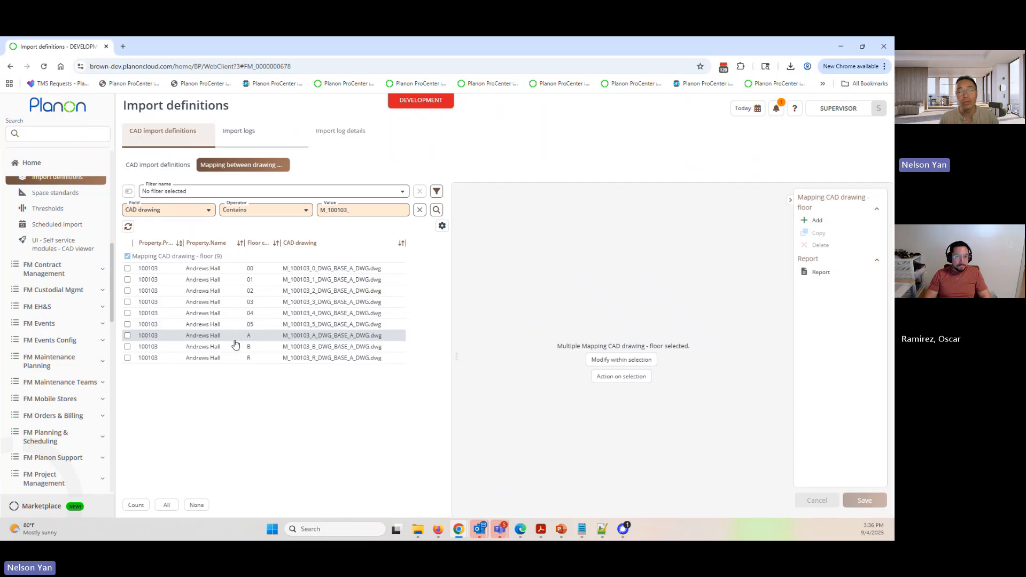
- Replace the definition's file name wildcard filter with M_100103_1_DWG_BASE_A_DWG.dwg, copied from the floor 01 mapping, and save
click(162, 165)
scroll(537, 373, down, 3)
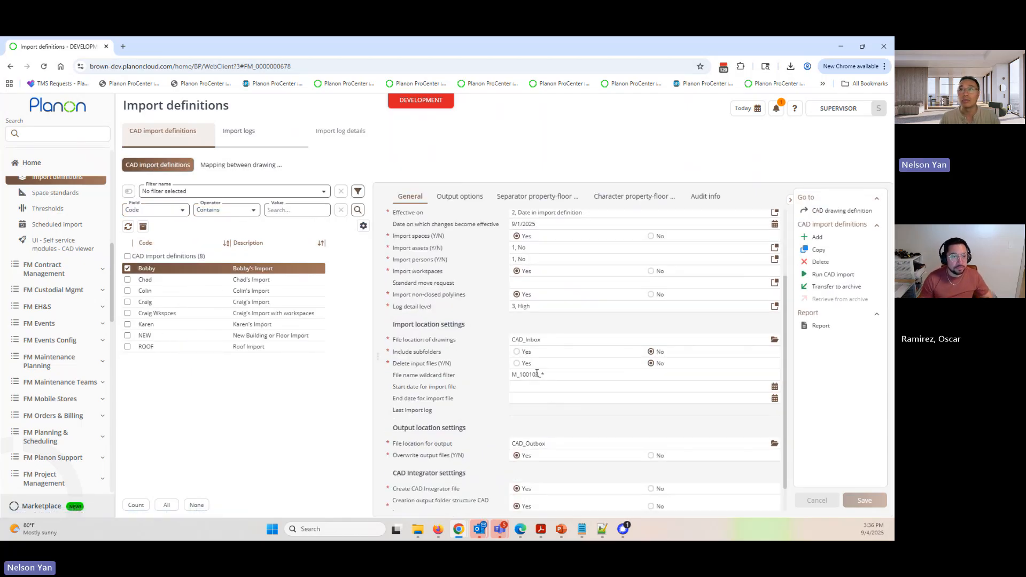
click(536, 374)
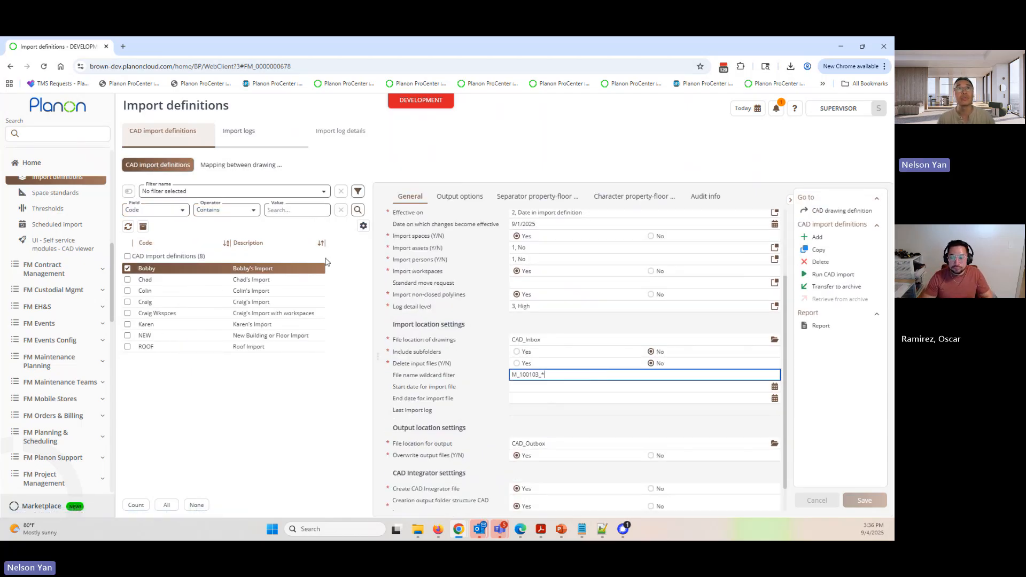
click(240, 164)
click(282, 280)
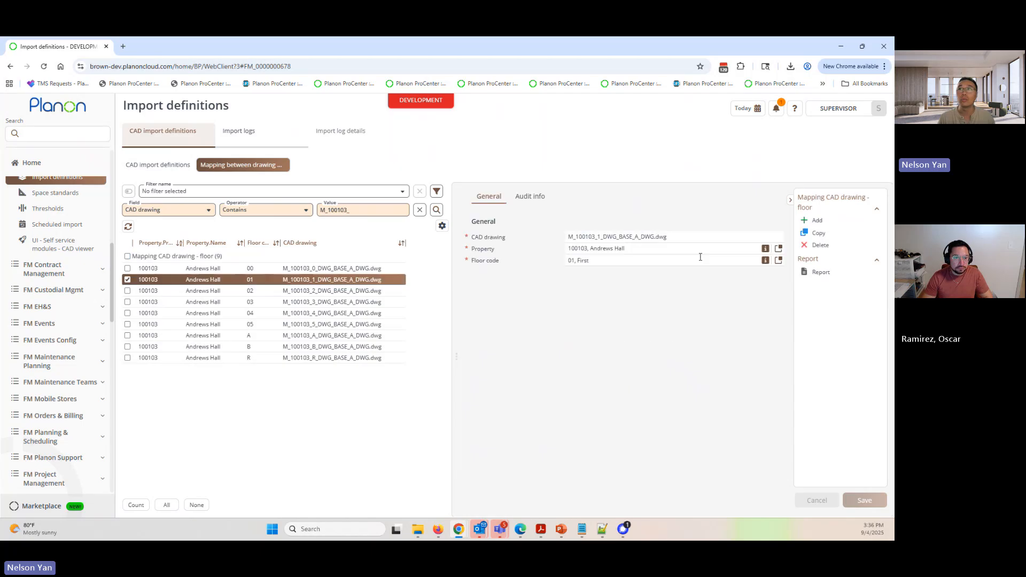
click(702, 237)
key(ctrl+c)
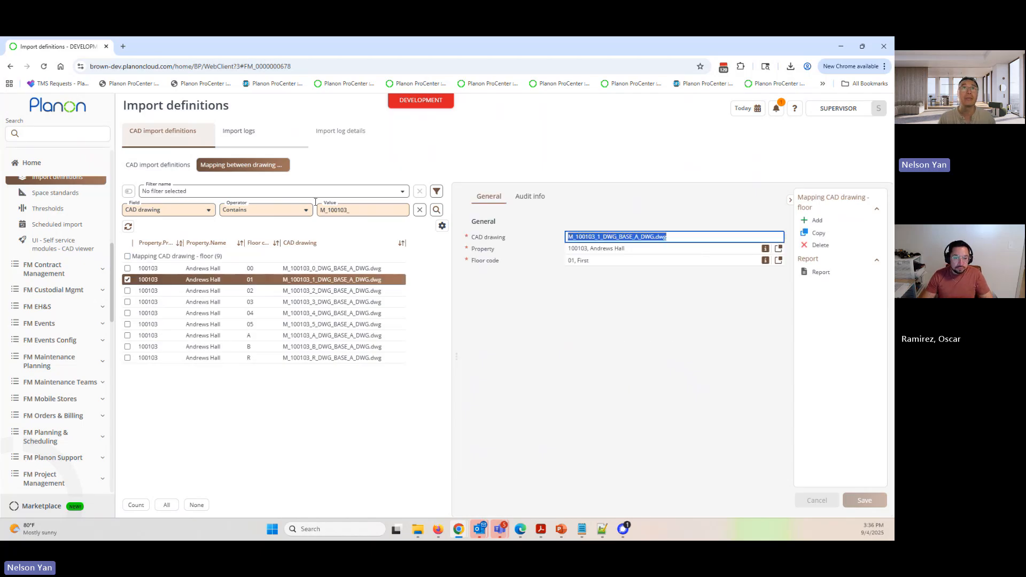
click(161, 165)
click(532, 468)
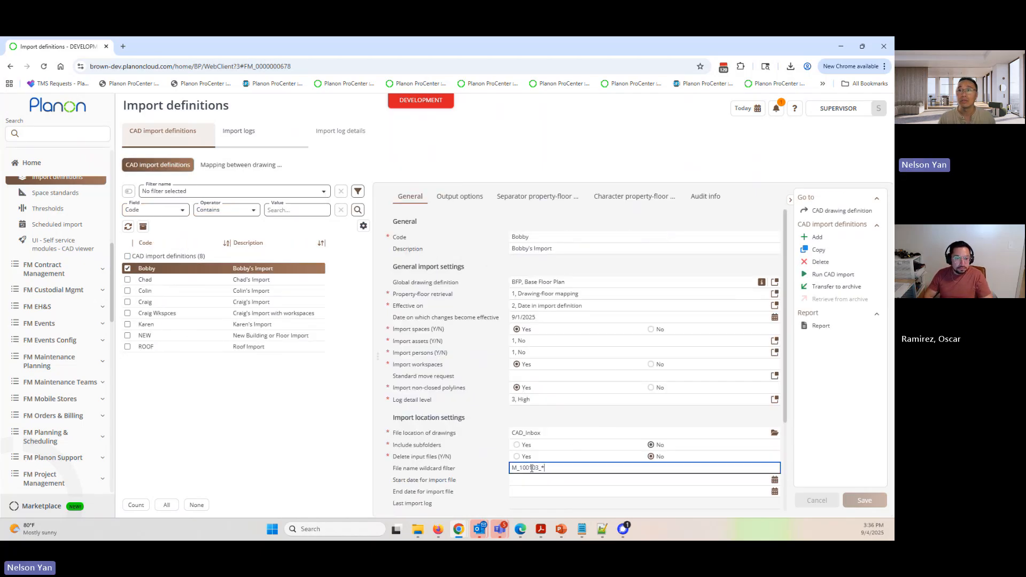
key(ctrl+a)
key(ctrl+v)
click(864, 499)
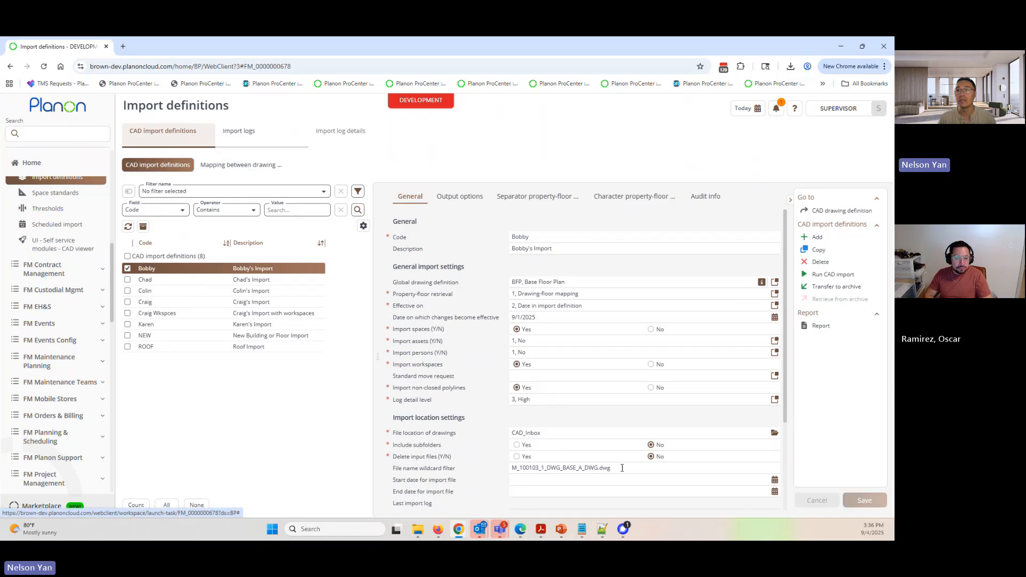
- Examine the definition's effective date for changes, file name wildcard filter, output location settings and CAD Integrator settings
scroll(598, 455, down, 2)
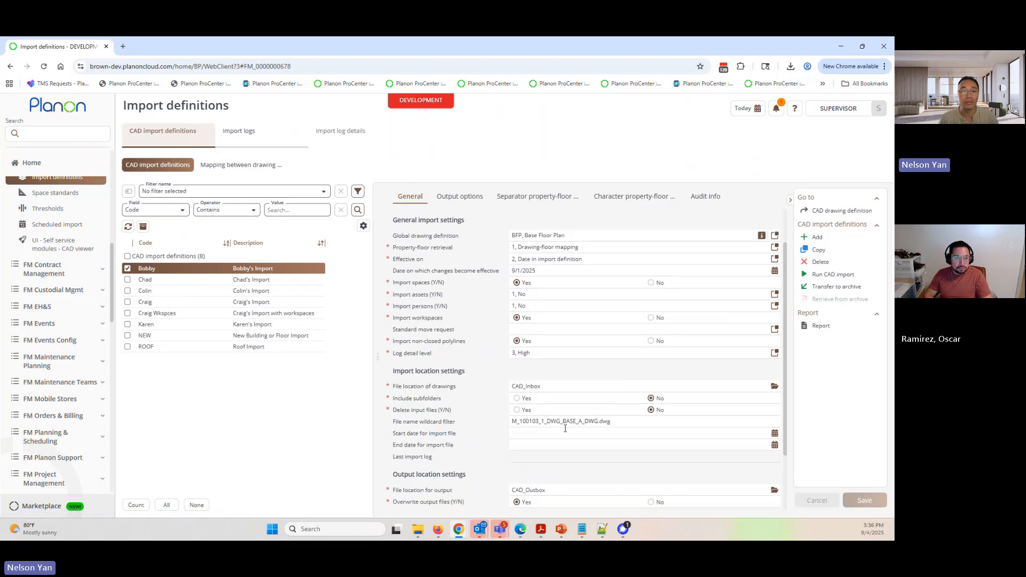
scroll(565, 429, down, 3)
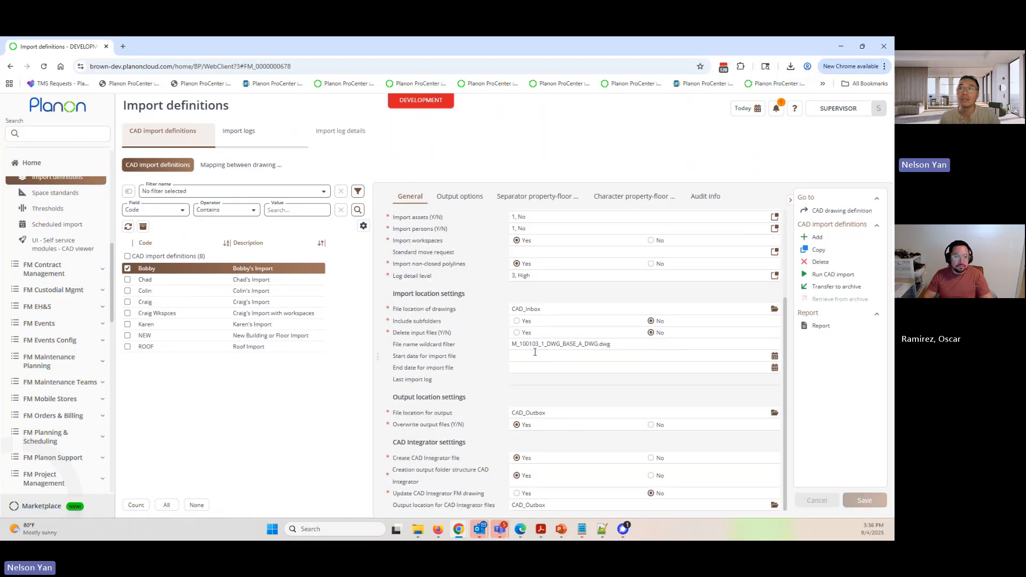
scroll(513, 369, up, 4)
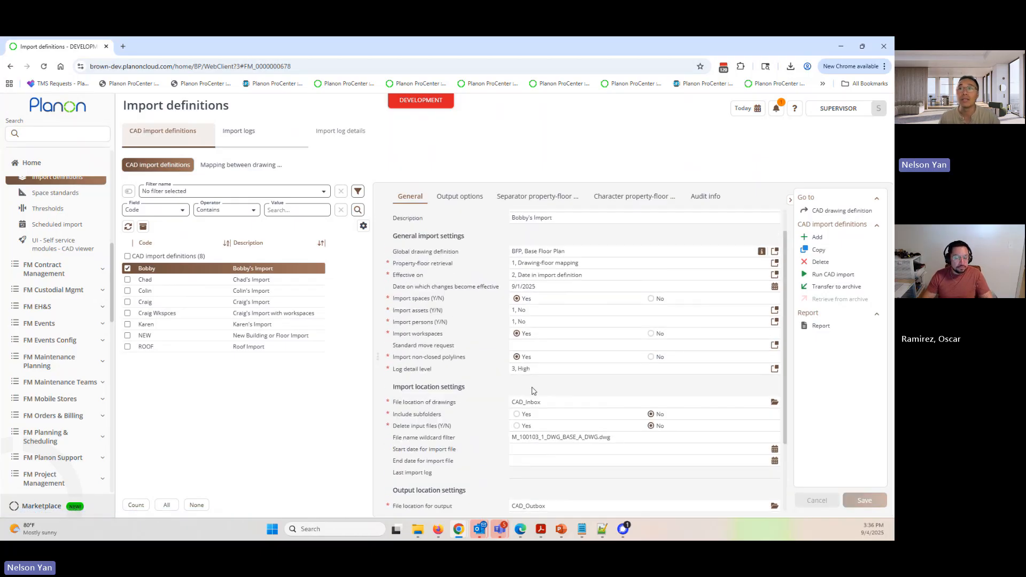
click(634, 439)
click(540, 286)
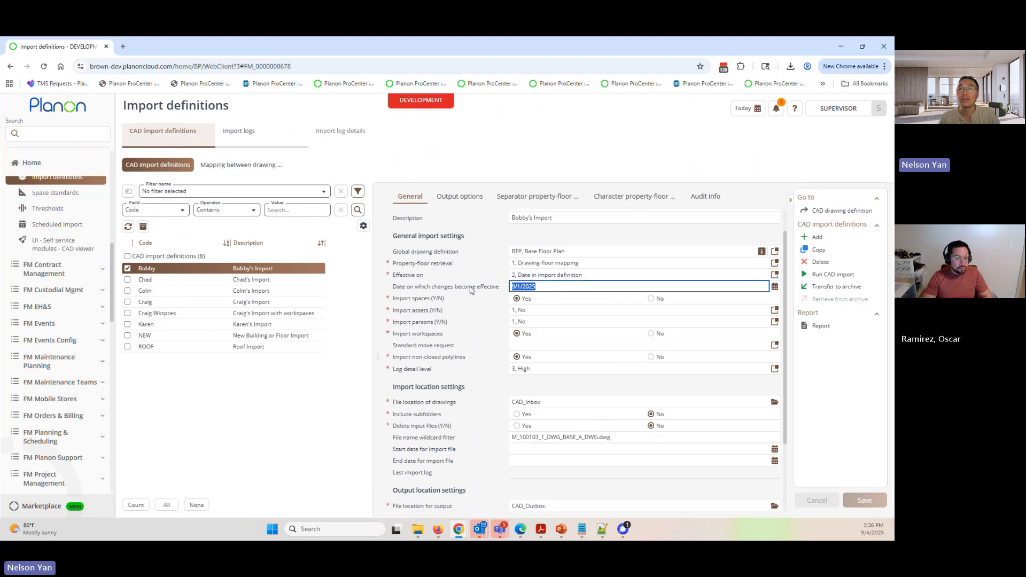
click(643, 438)
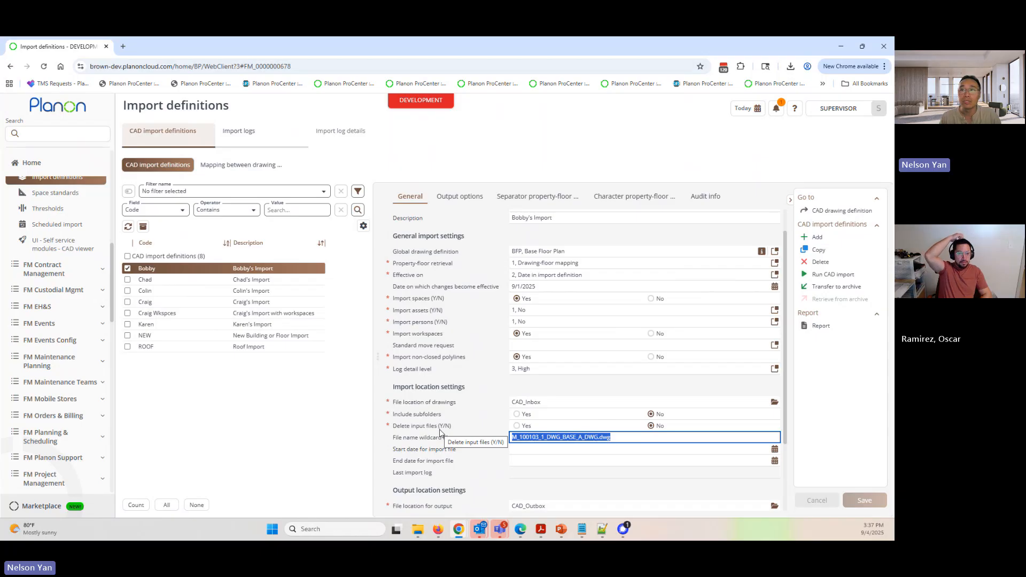
scroll(440, 433, down, 2)
scroll(440, 406, up, 1)
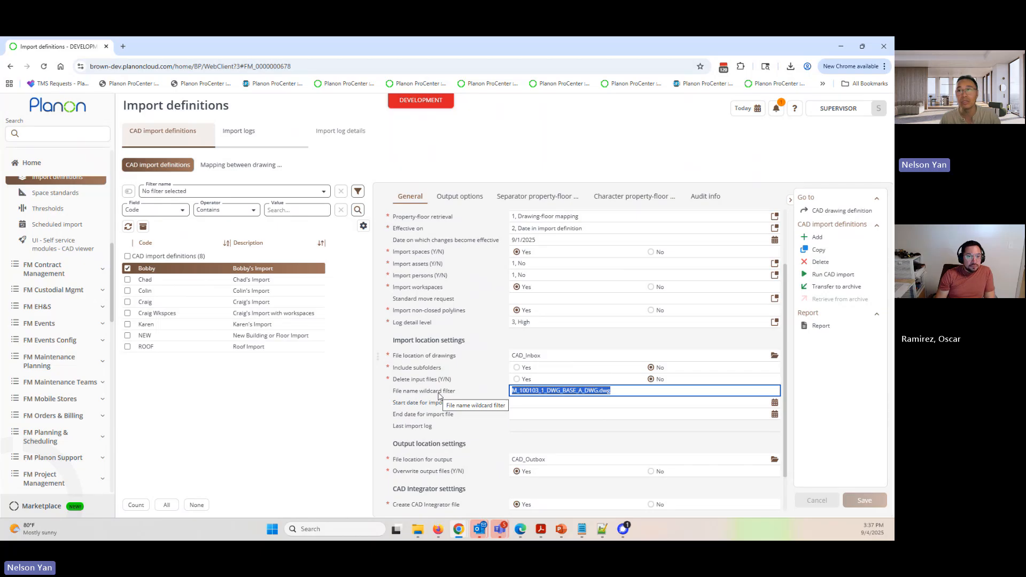
click(543, 240)
drag(535, 240, 485, 243)
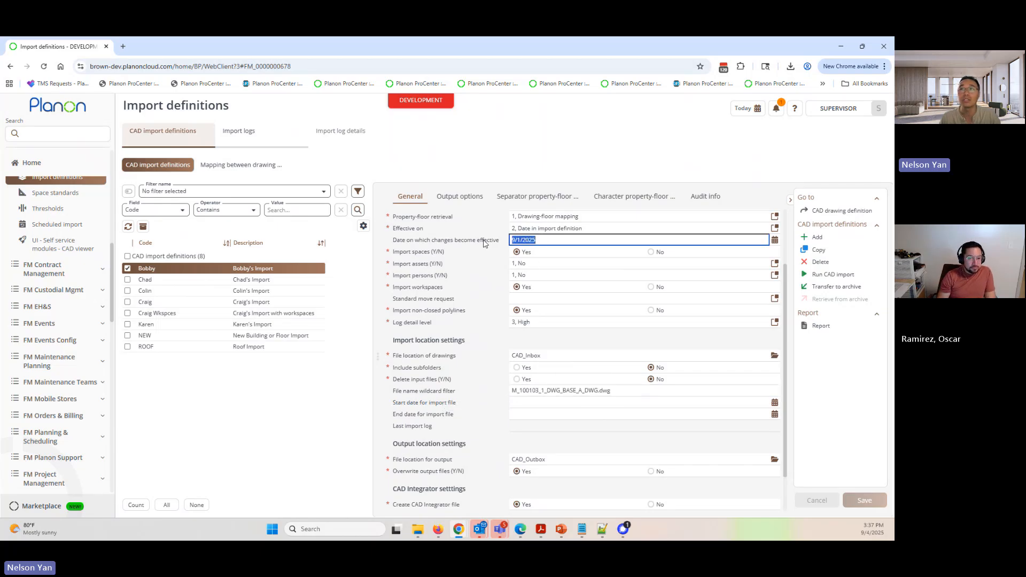
drag(651, 393, 471, 390)
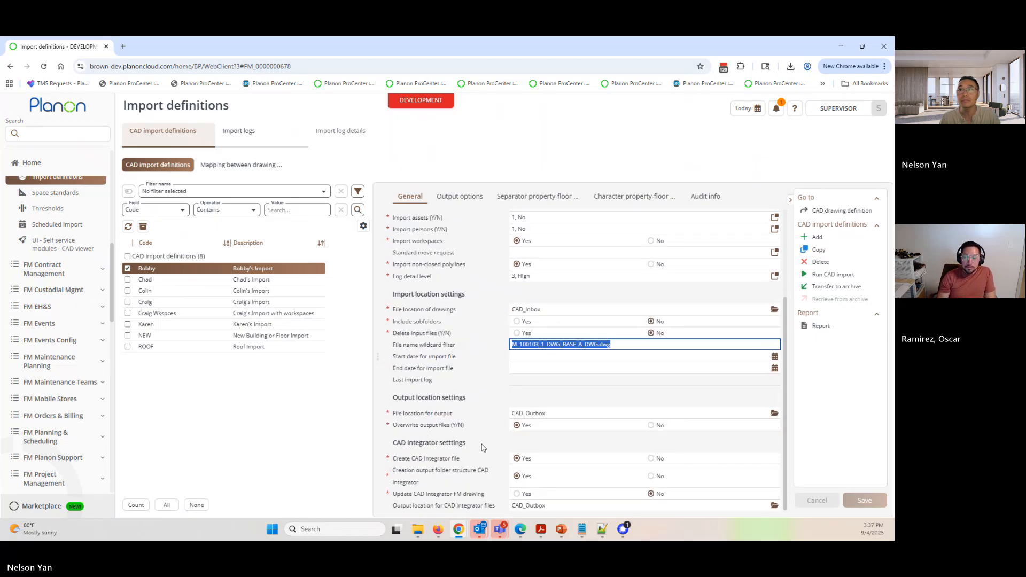
scroll(484, 448, down, 1)
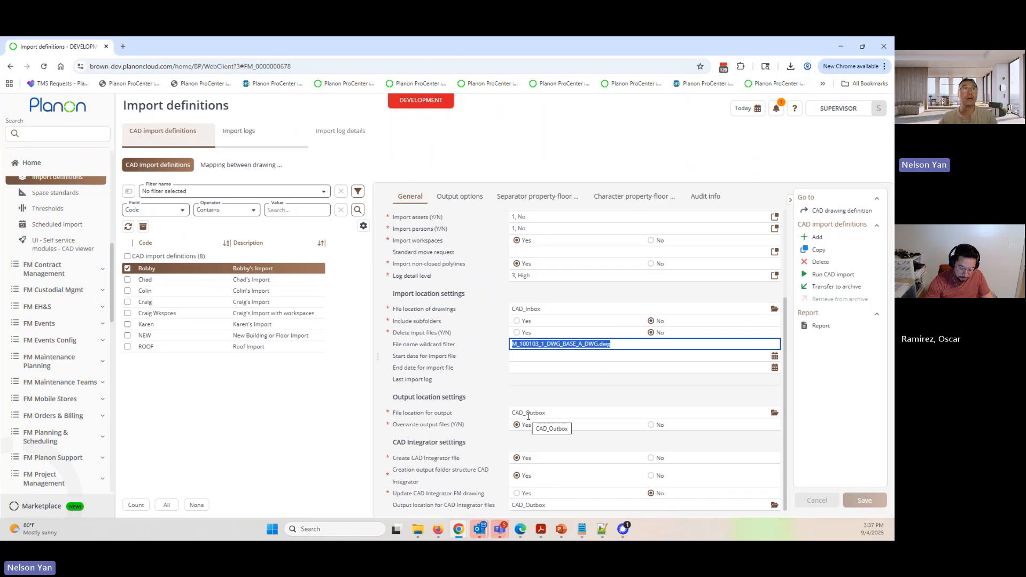
- Show corridor 100W on the first-floor plan in Spaces & Workspaces, and return to the import definition's CAD Integrator settings
click(58, 134)
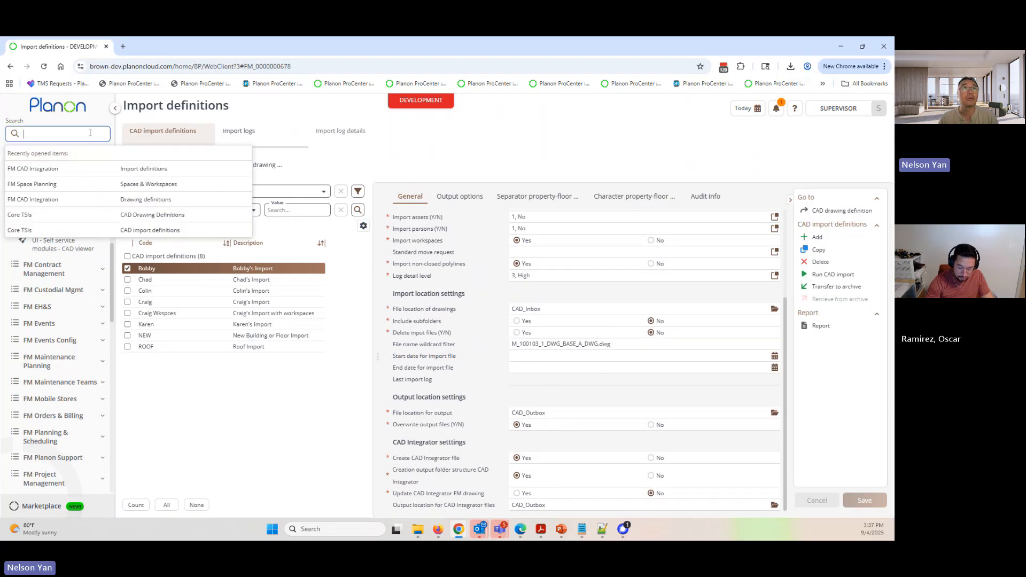
click(140, 185)
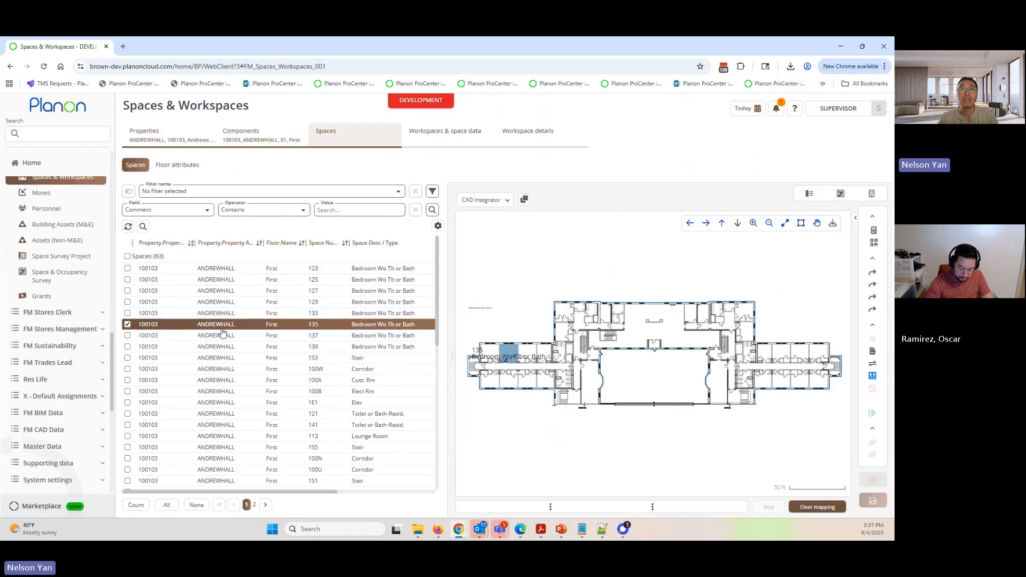
click(251, 375)
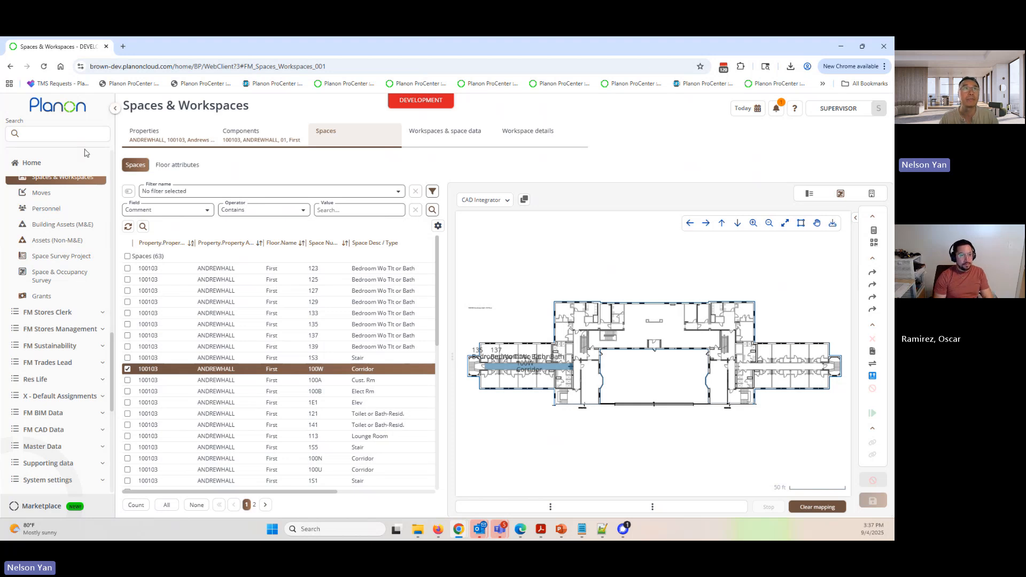
click(76, 133)
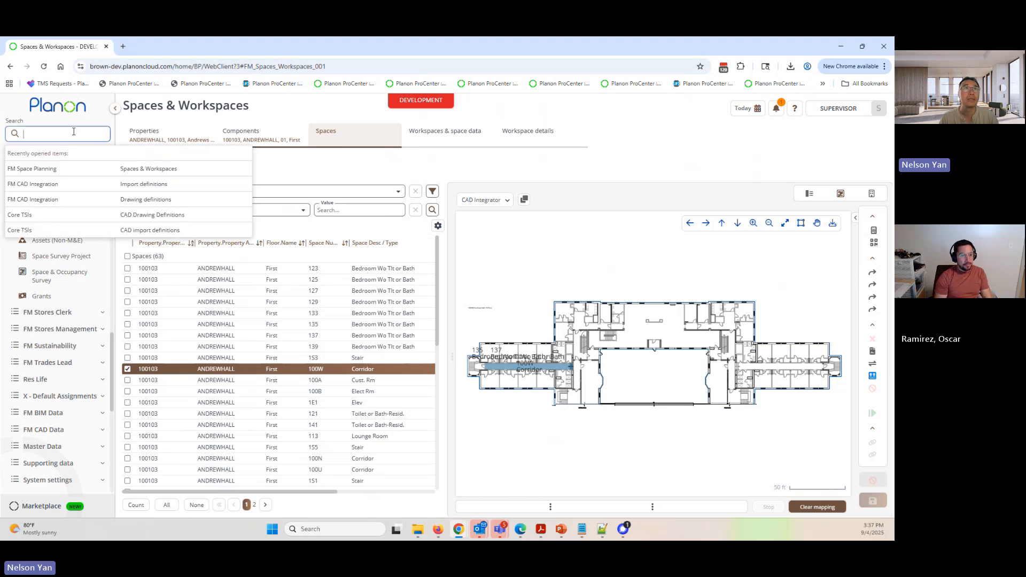
click(145, 185)
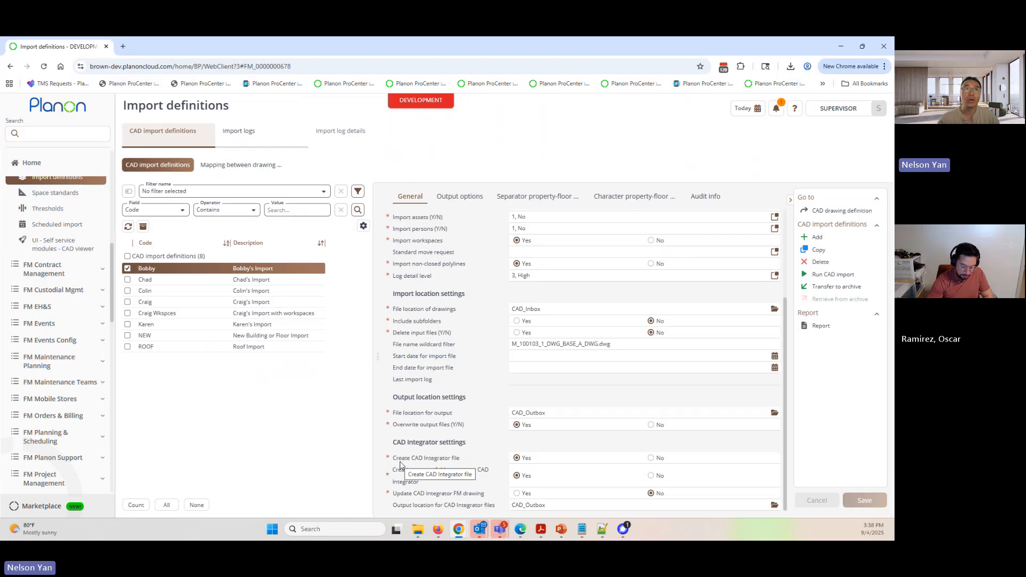
- Reopen Spaces & Workspaces and select stair 1S1 on the Andrews Hall first-floor plan
click(59, 133)
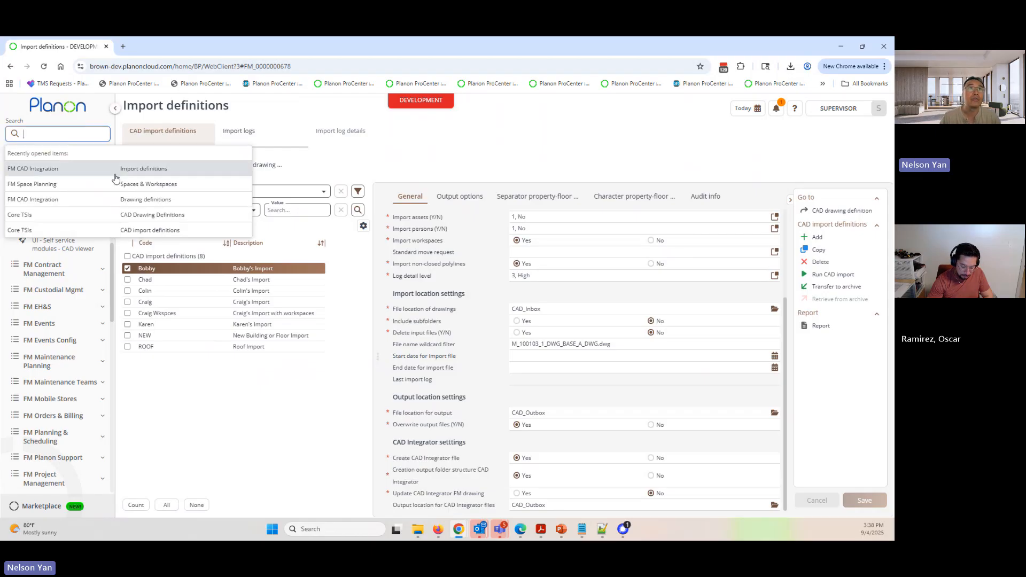
click(134, 183)
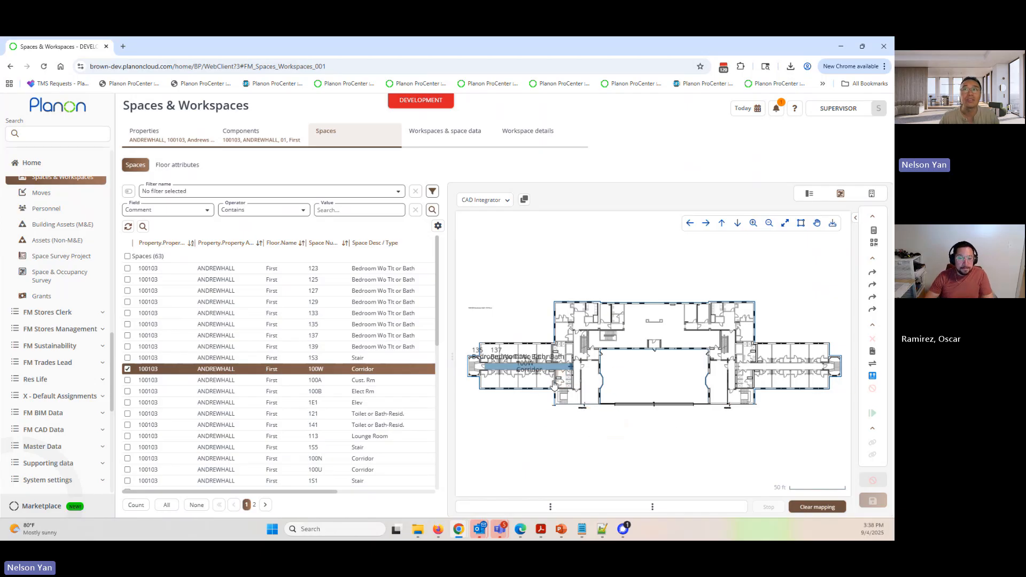
scroll(576, 339, up, 3)
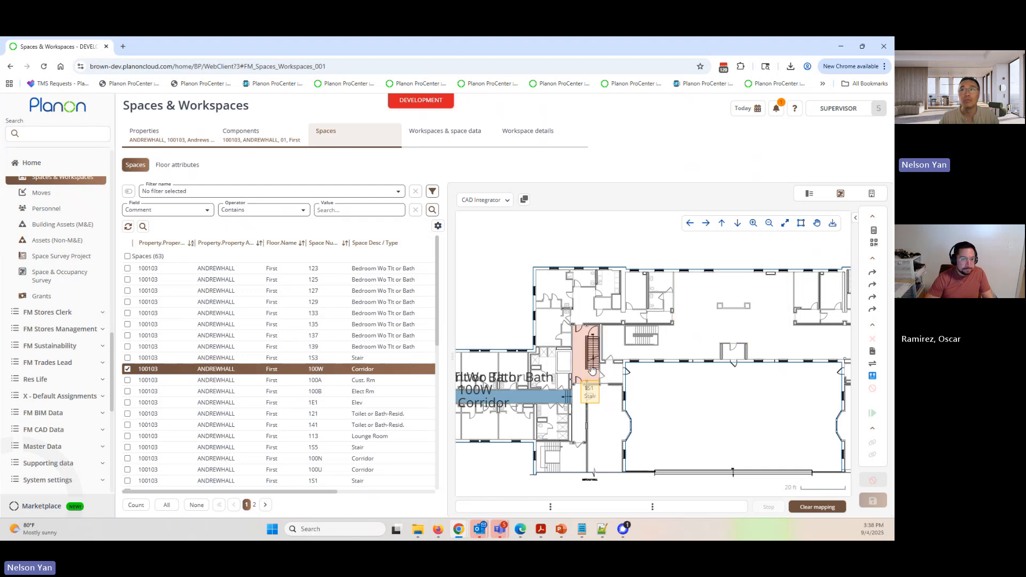
click(593, 349)
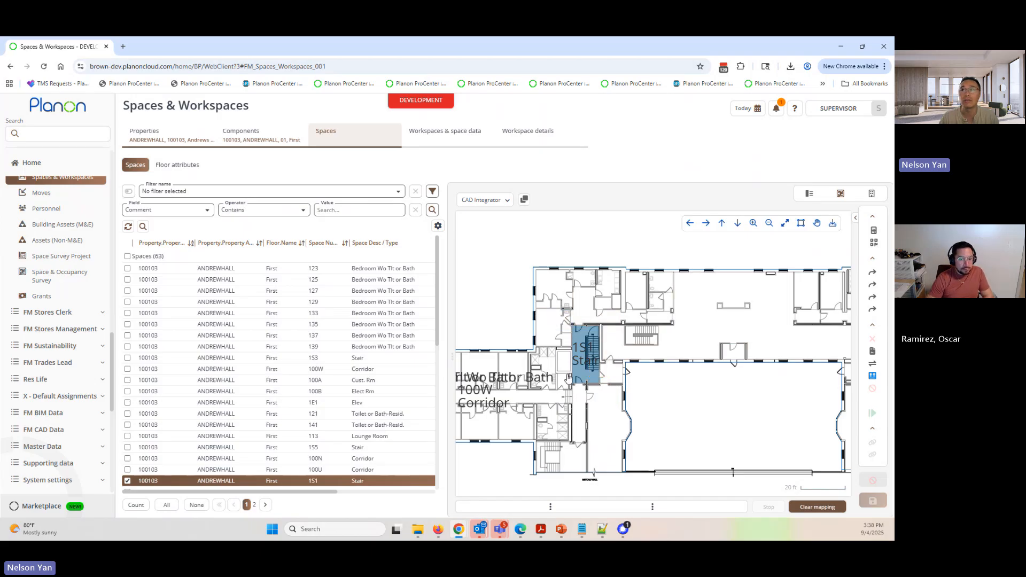
- Return to the import definition and check its Add date to output folder option and the date on which changes become effective
click(785, 224)
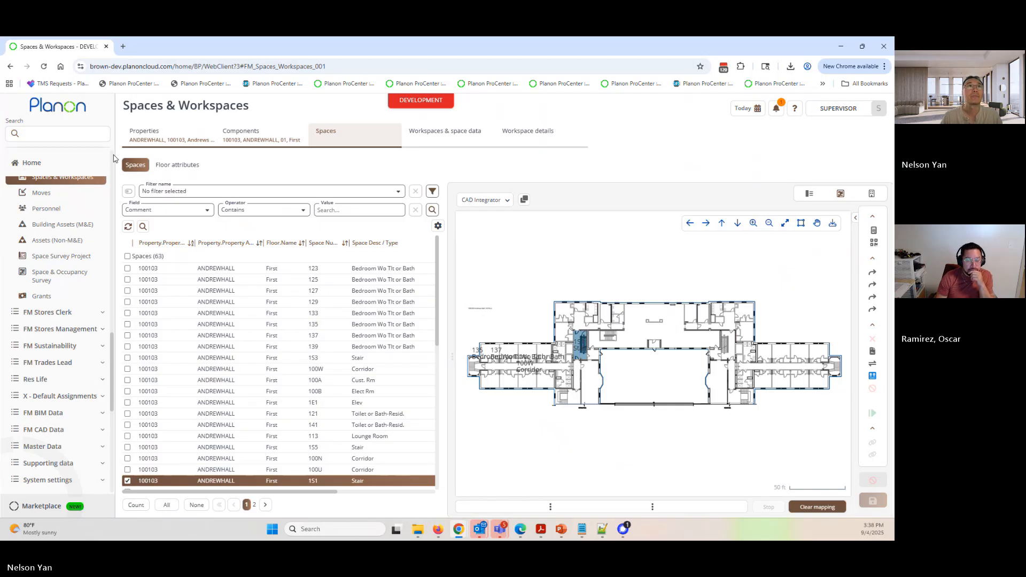
click(88, 134)
click(143, 185)
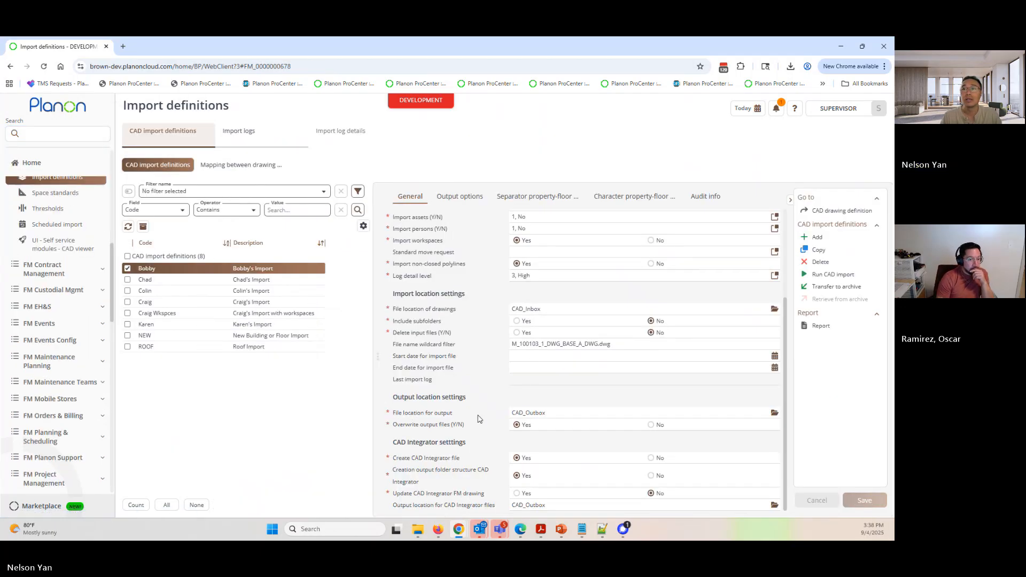
click(461, 199)
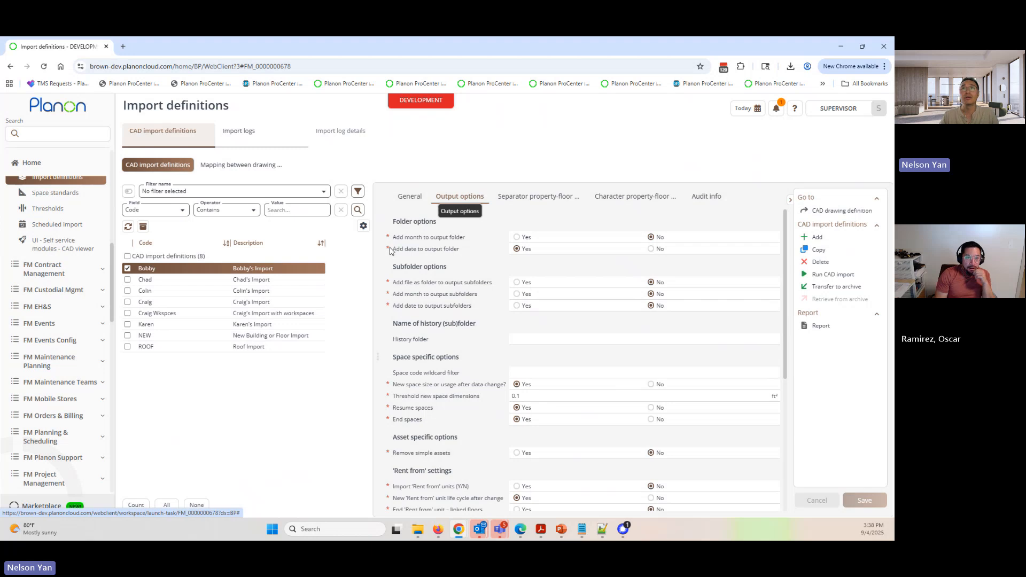
drag(393, 249, 458, 248)
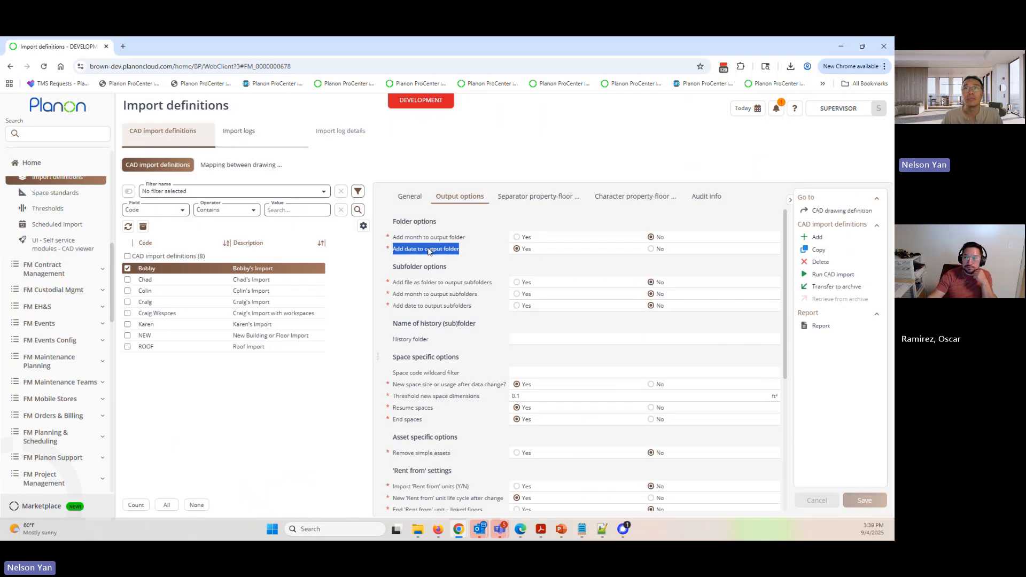
click(410, 197)
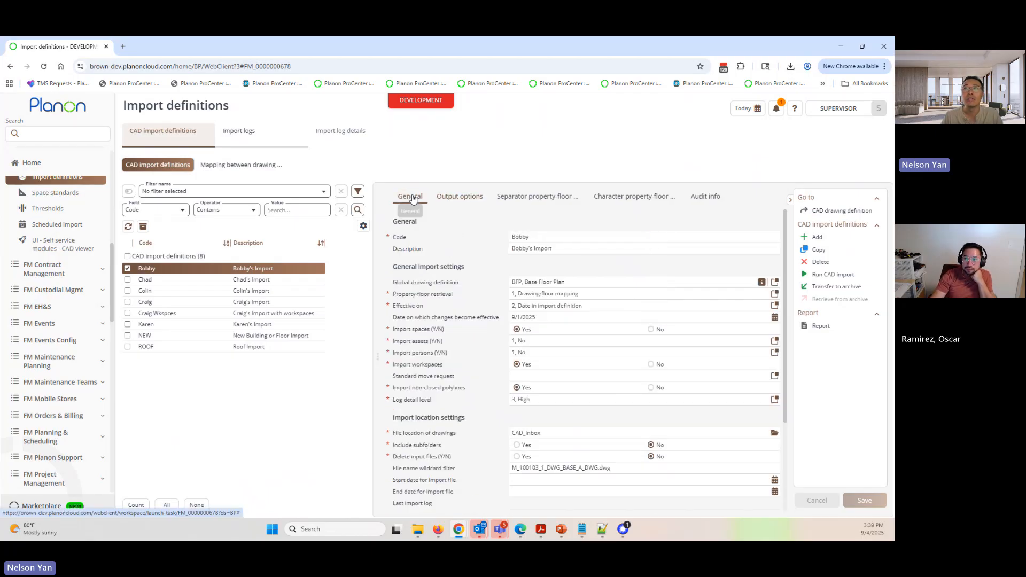
click(546, 316)
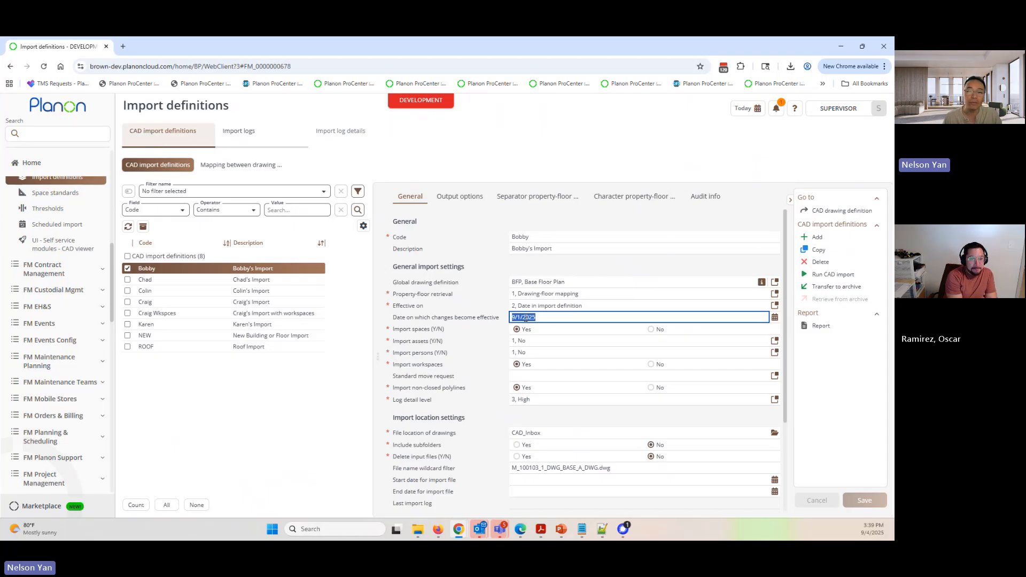
- Open the floor attributes of the Andrews Hall first floor in Spaces & Workspaces and widen the CAD drawing inbox column
click(54, 134)
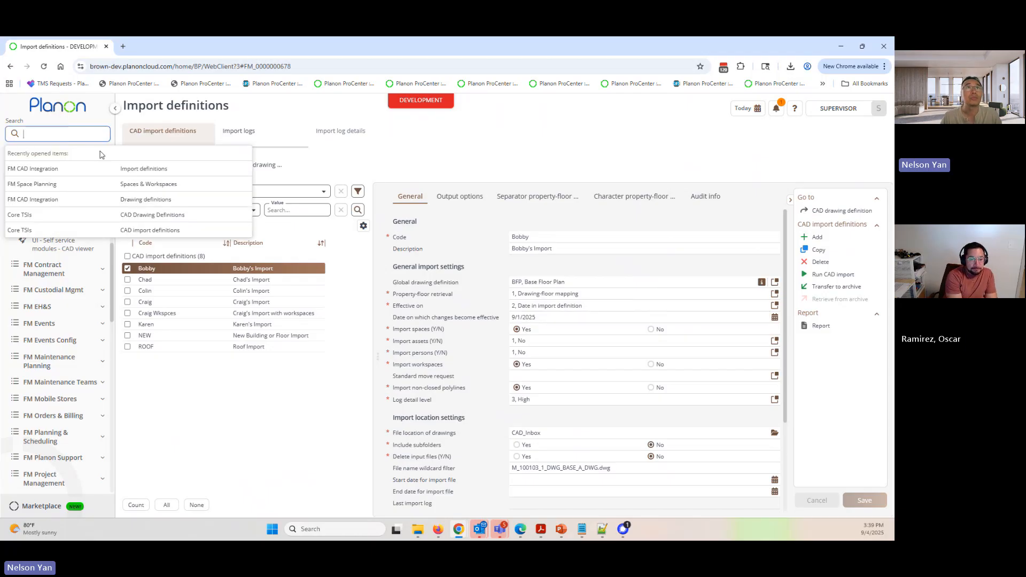
click(145, 185)
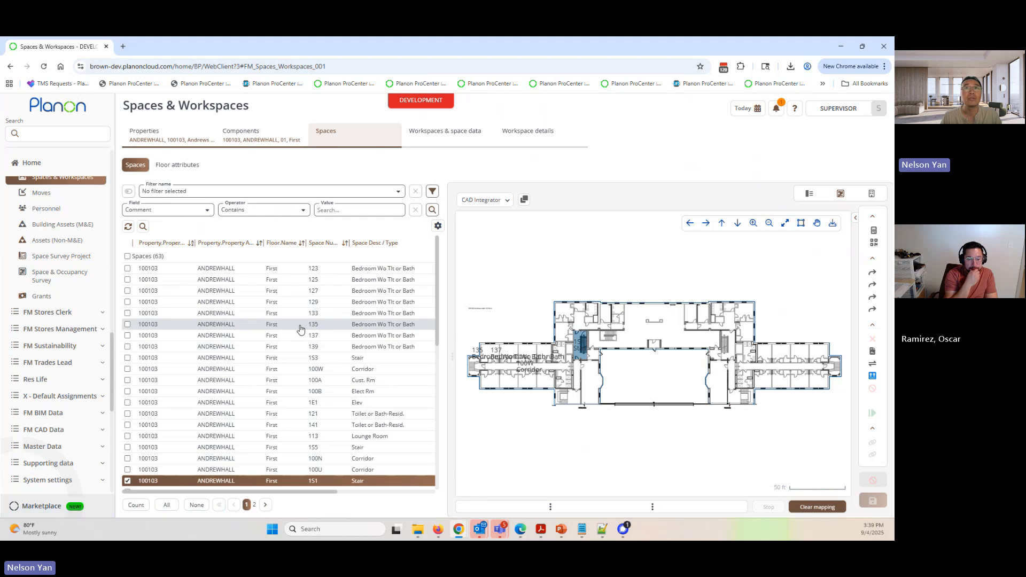
click(170, 166)
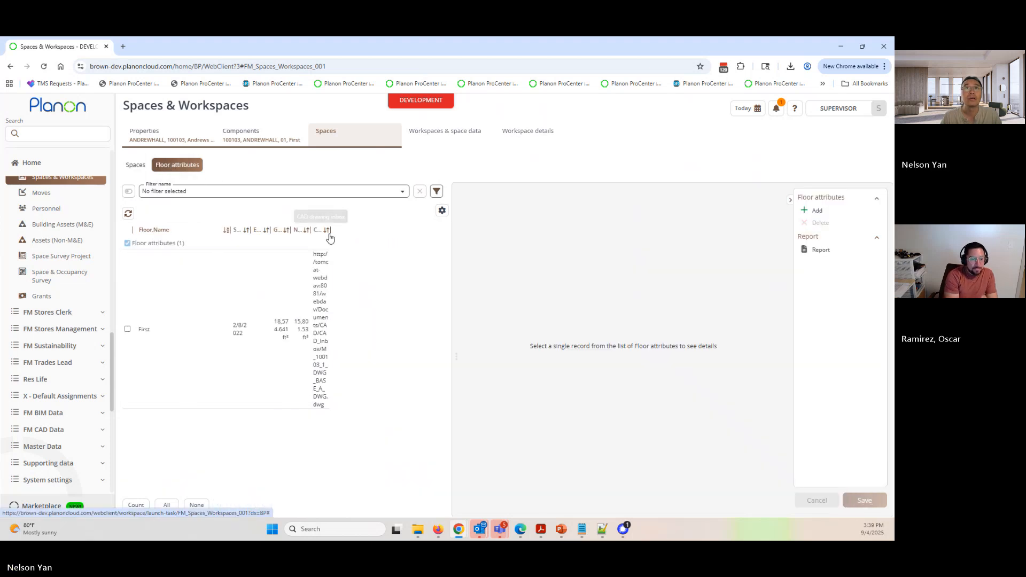
drag(339, 231, 417, 231)
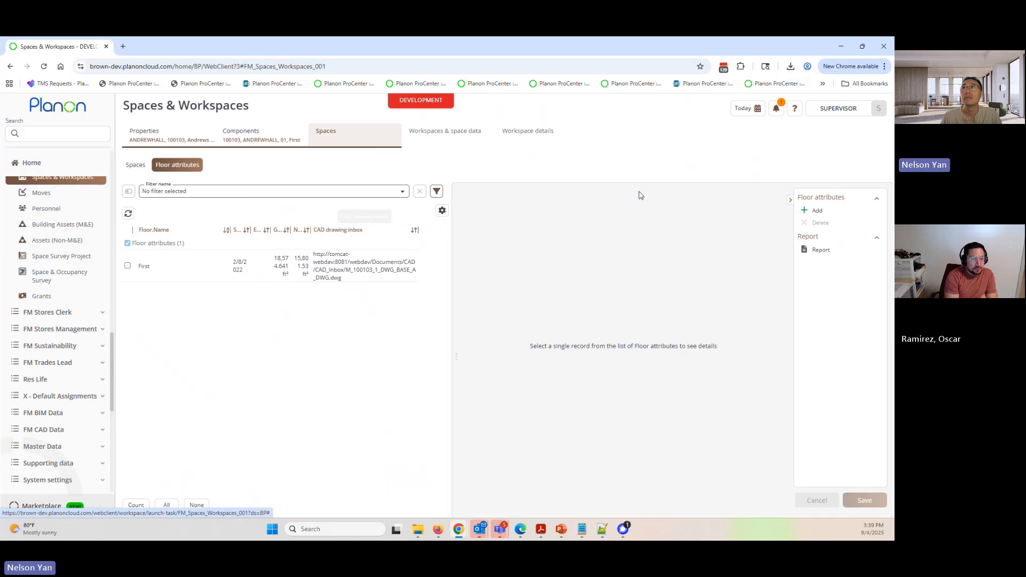
- Set the reference date to Inactive and widen the floor attributes' date columns to read the start and end dates
click(757, 110)
click(755, 157)
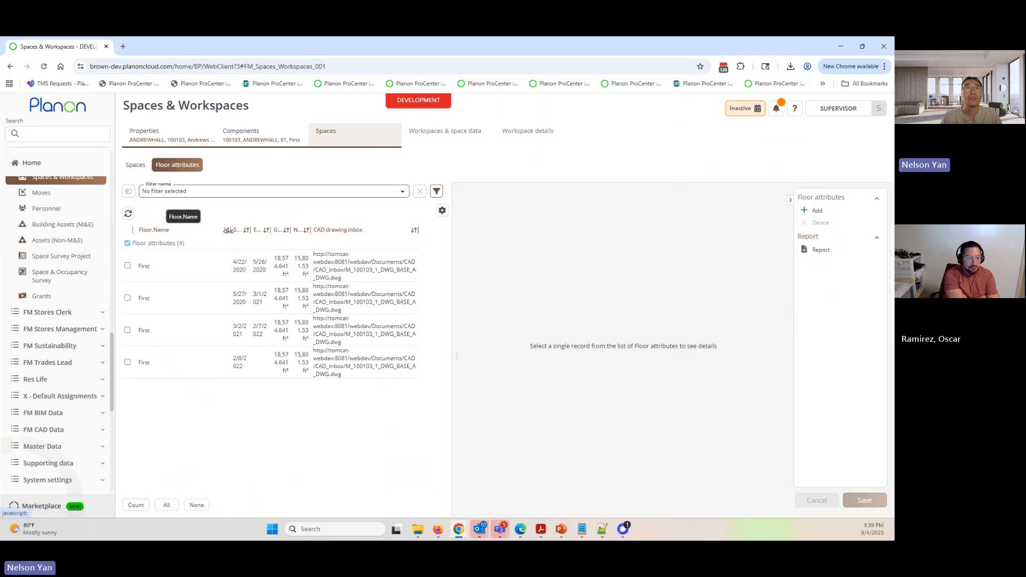
drag(222, 230, 279, 230)
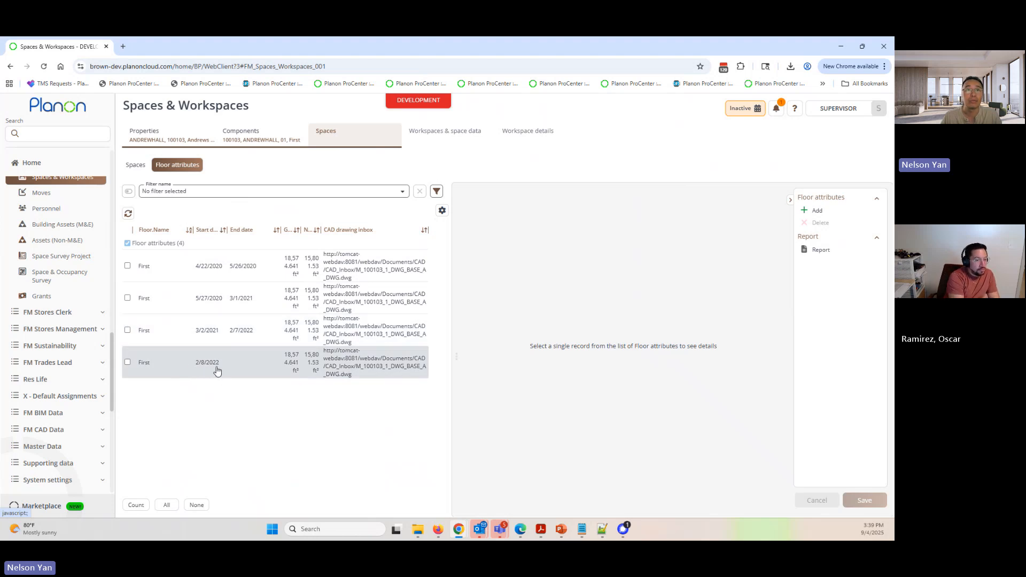
- Go back to Import definitions, confirm 9/1/2025 as the selected definition's effective date, and run the CAD import
click(92, 133)
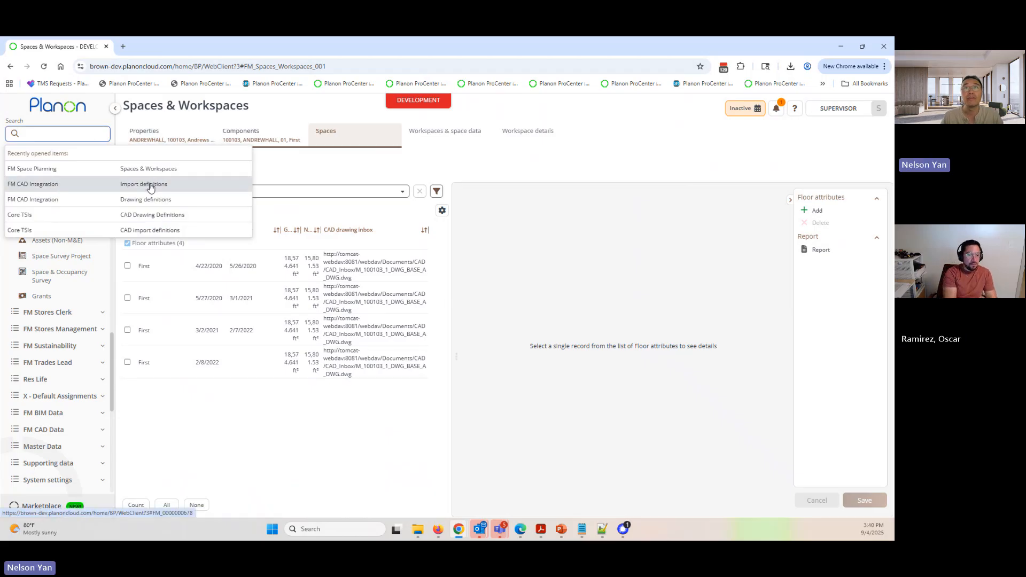
click(85, 133)
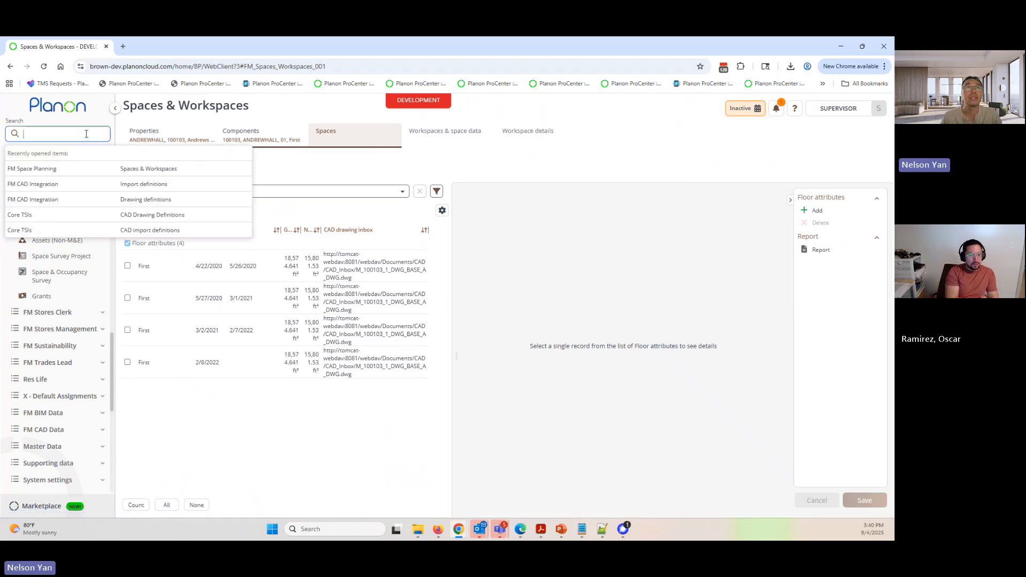
click(135, 186)
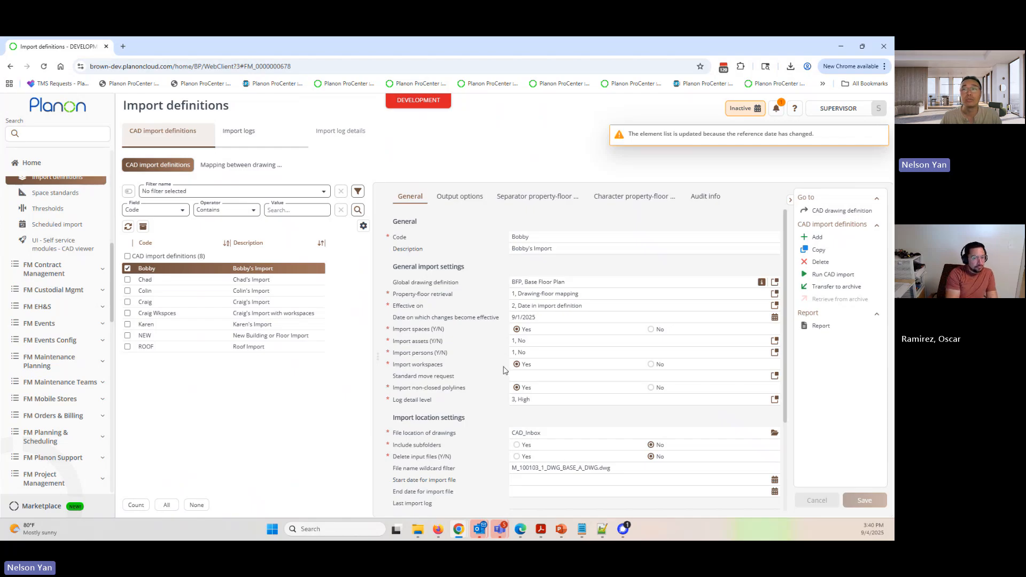
click(632, 469)
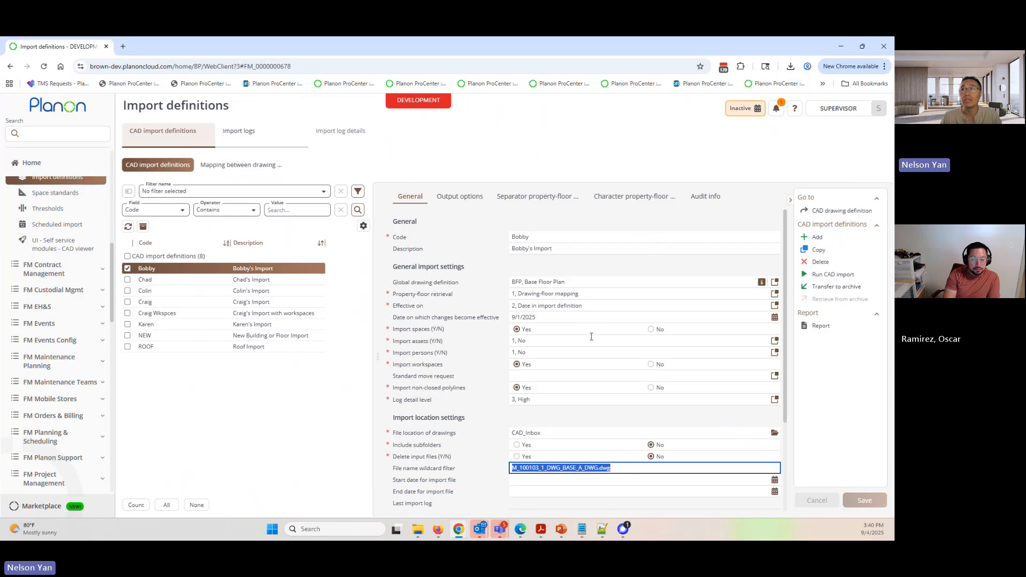
click(774, 317)
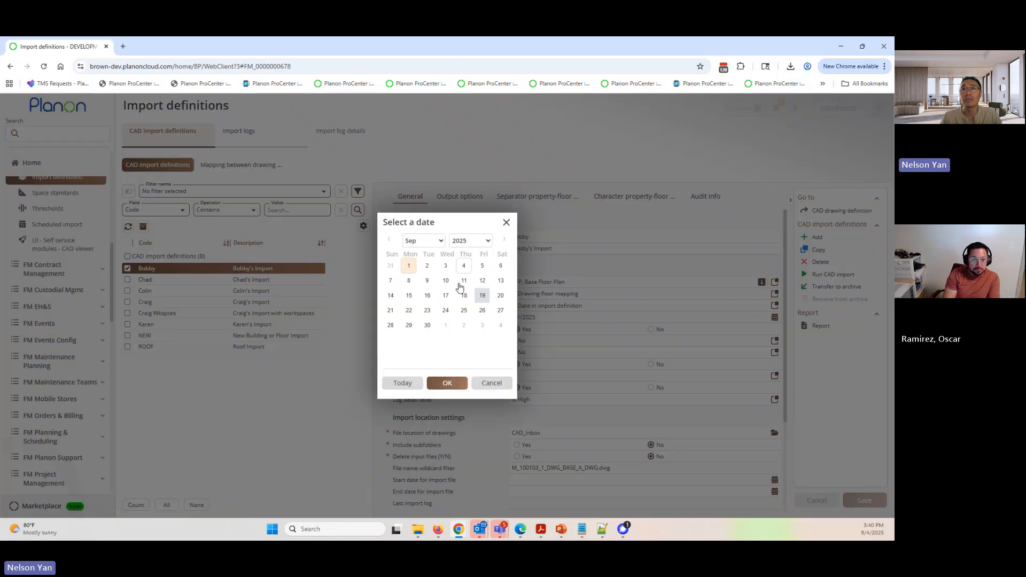
click(445, 385)
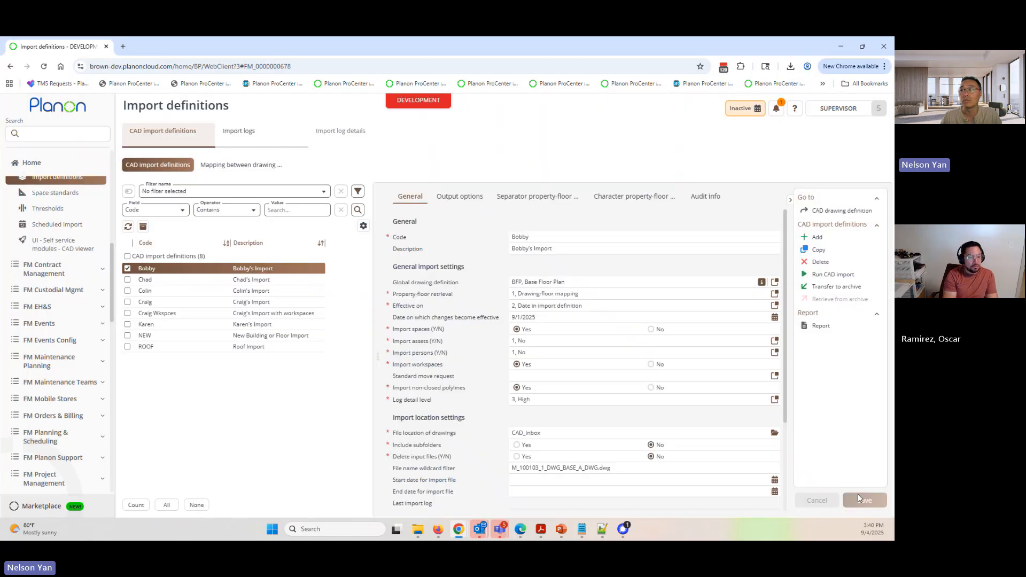
click(828, 274)
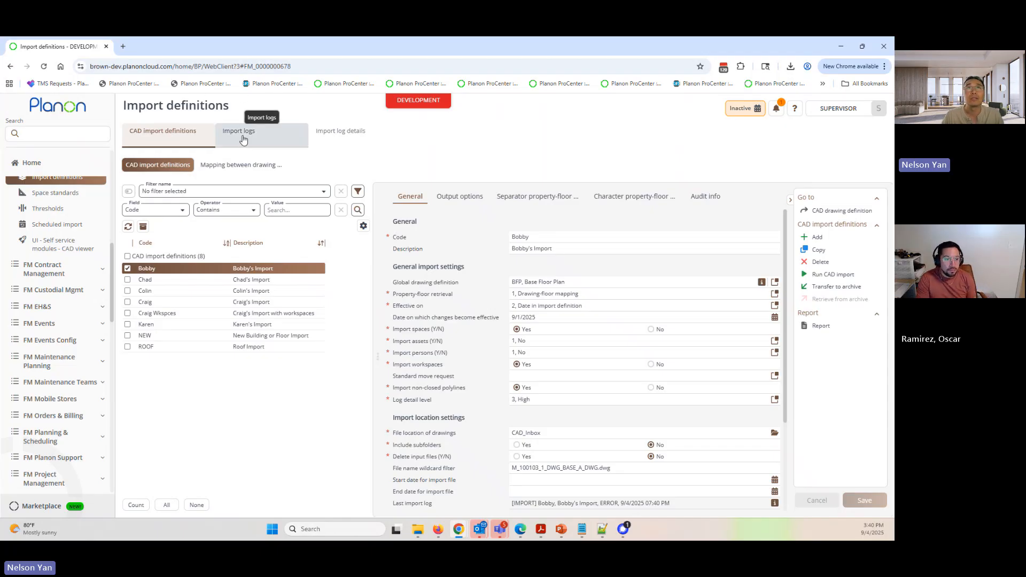
- Open the import logs, select the verification log, and show the log details for M_100103_1_DWG_BASE_A_DWG
click(243, 139)
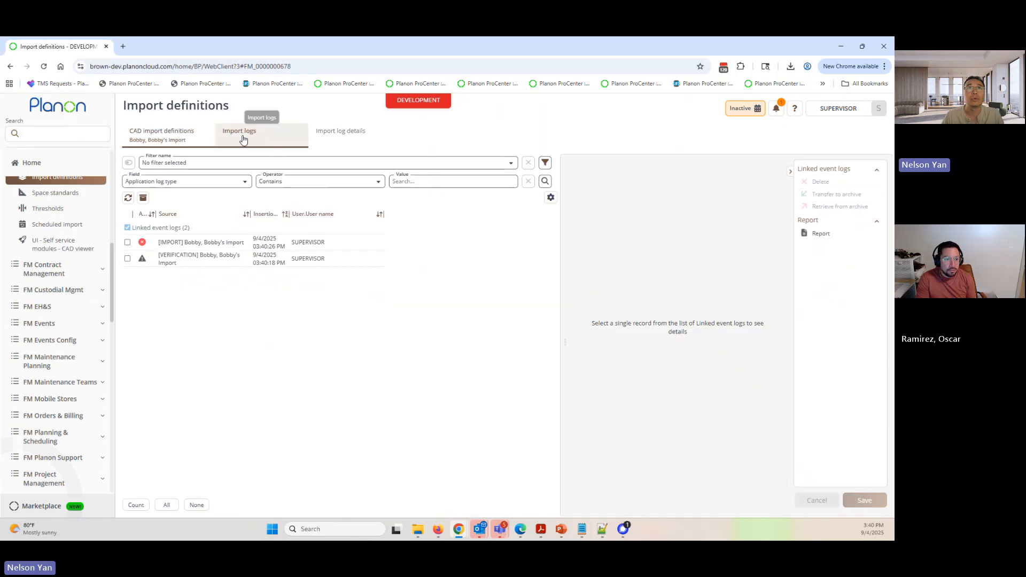
click(230, 261)
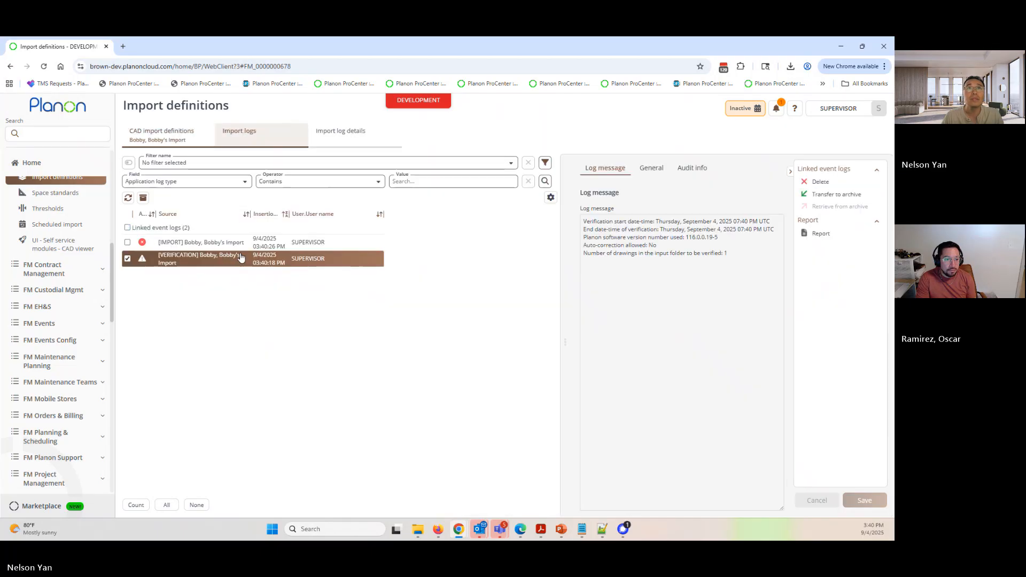
drag(247, 214, 276, 214)
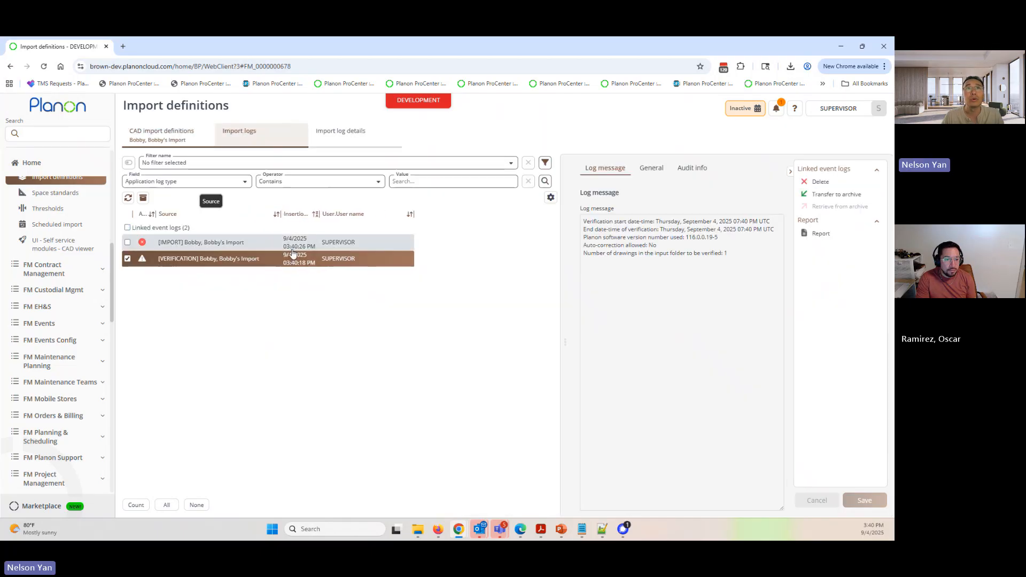
click(208, 262)
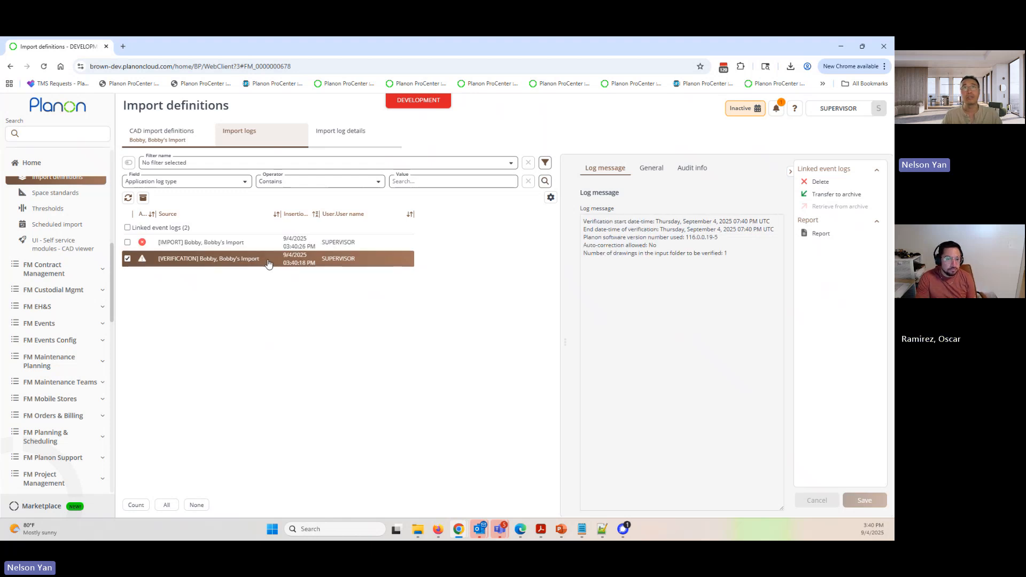
click(349, 141)
click(289, 244)
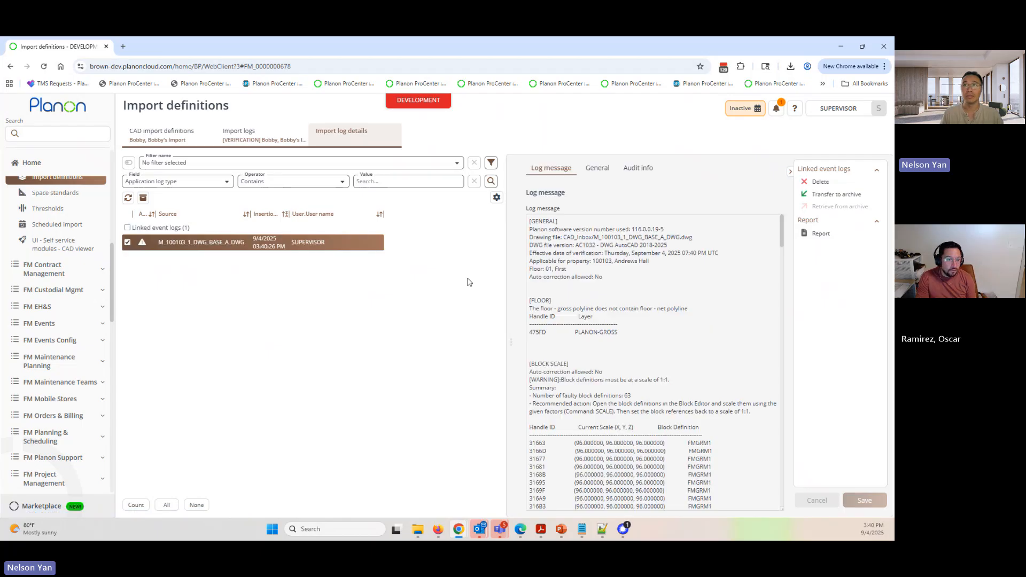
- Enlarge the log message area and set the reference date to Today
drag(505, 264, 388, 257)
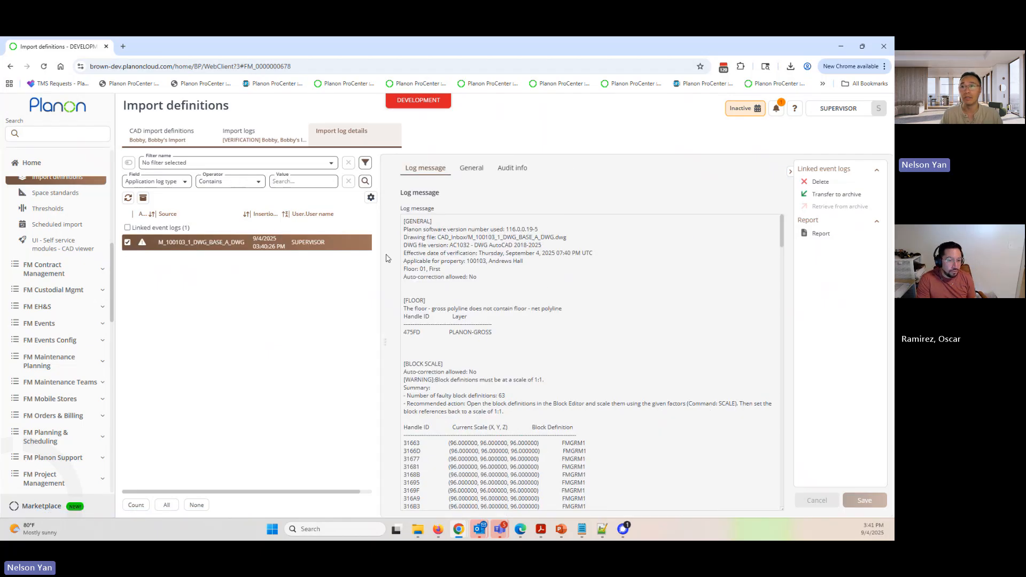
scroll(574, 384, down, 2)
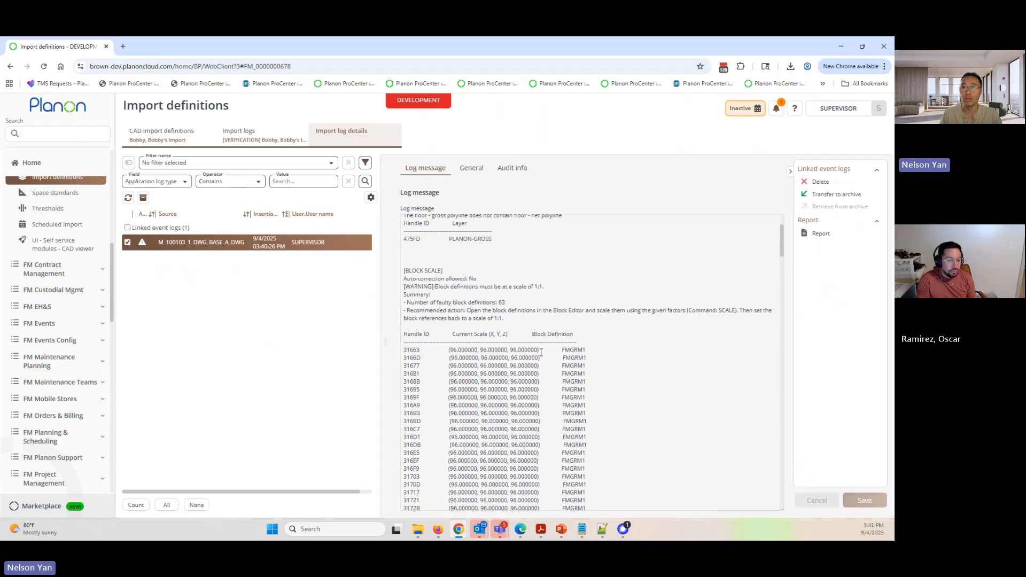
click(754, 110)
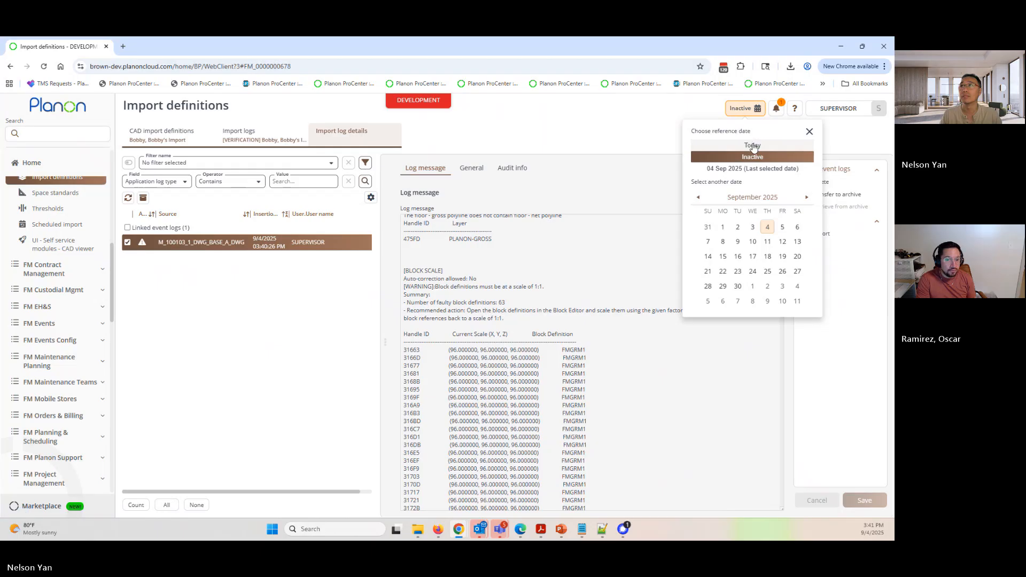
click(753, 154)
- Examine the drawing's verification log message, including its technical information, block scale warning and auto-correction entry
scroll(493, 341, down, 3)
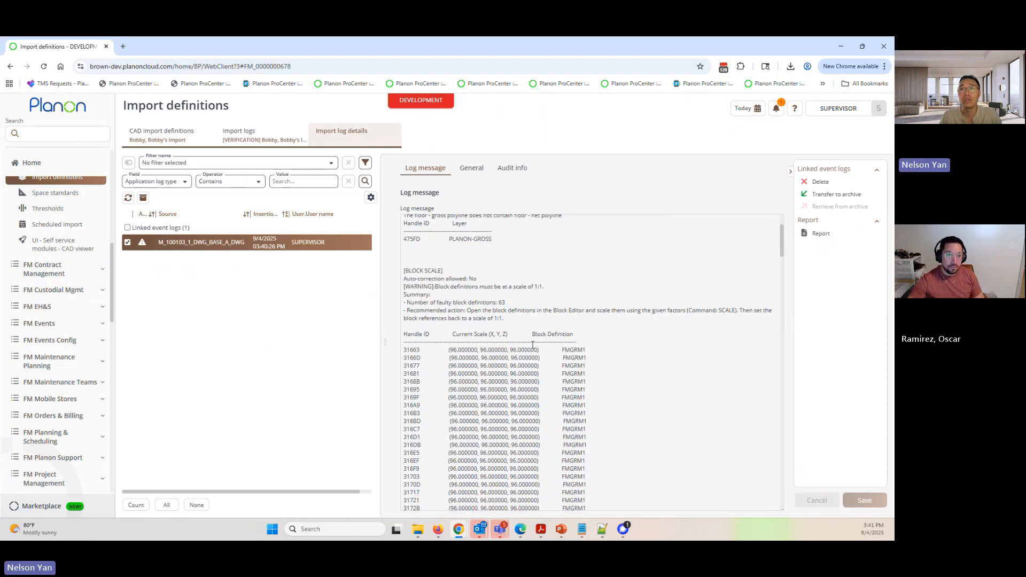
scroll(425, 385, down, 15)
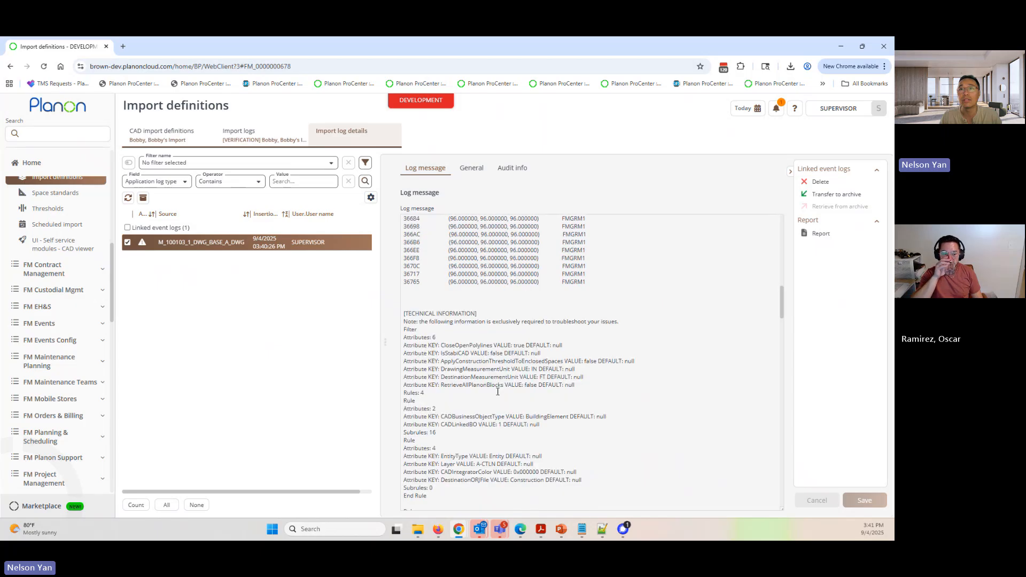
scroll(497, 392, up, 9)
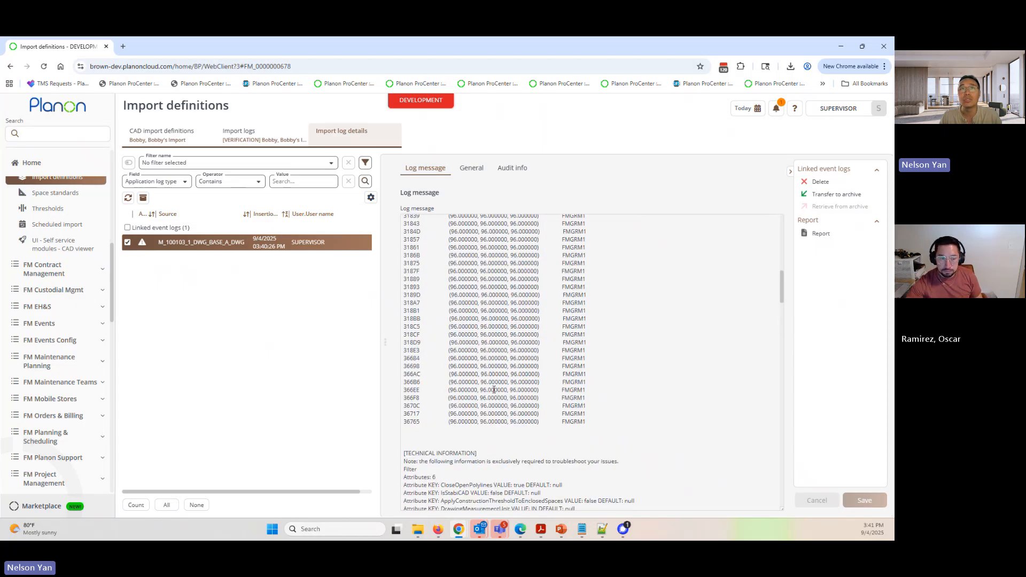
scroll(494, 390, up, 19)
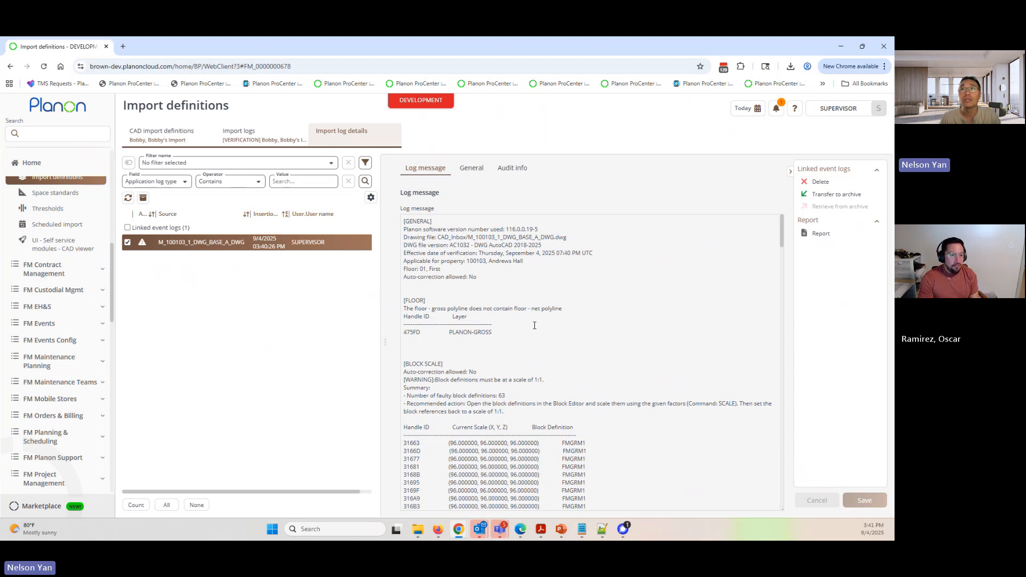
scroll(534, 325, down, 2)
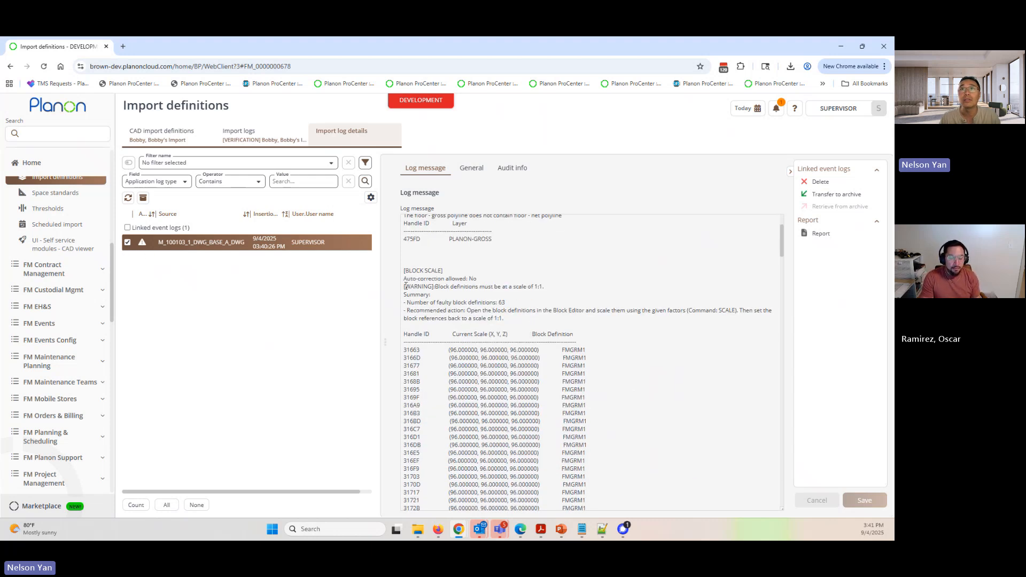
drag(405, 287, 544, 287)
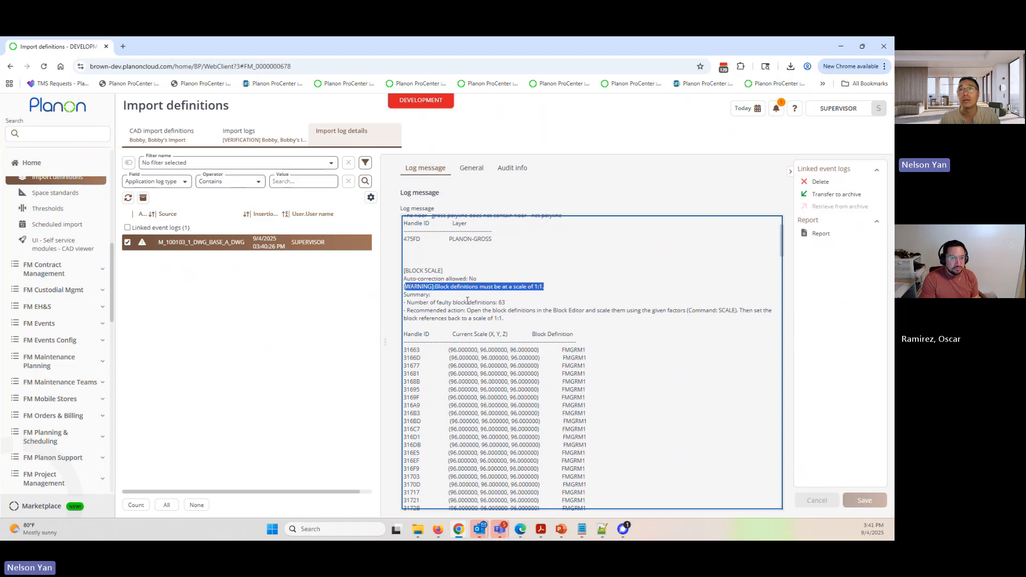
drag(428, 287, 545, 287)
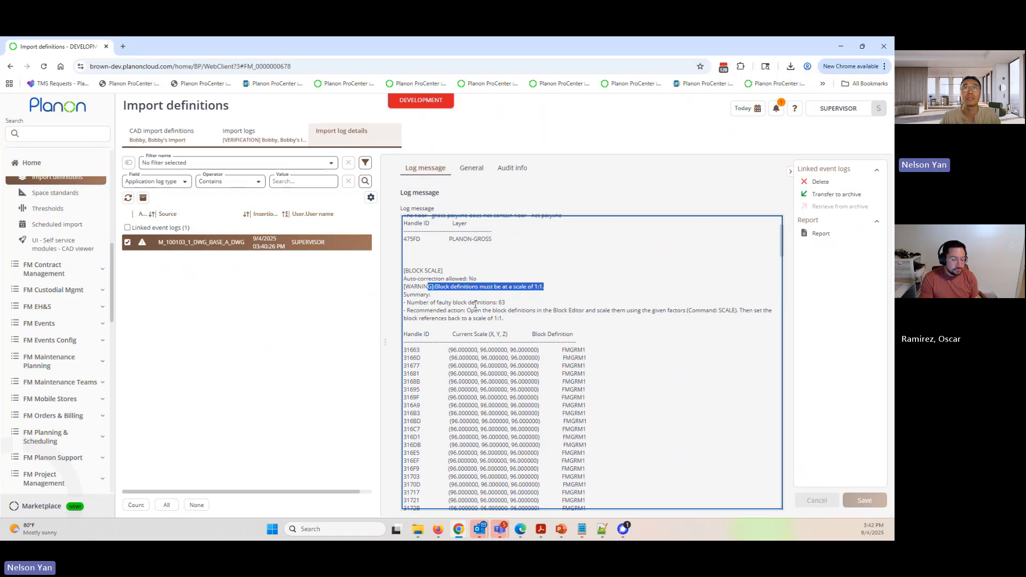
drag(478, 278, 400, 279)
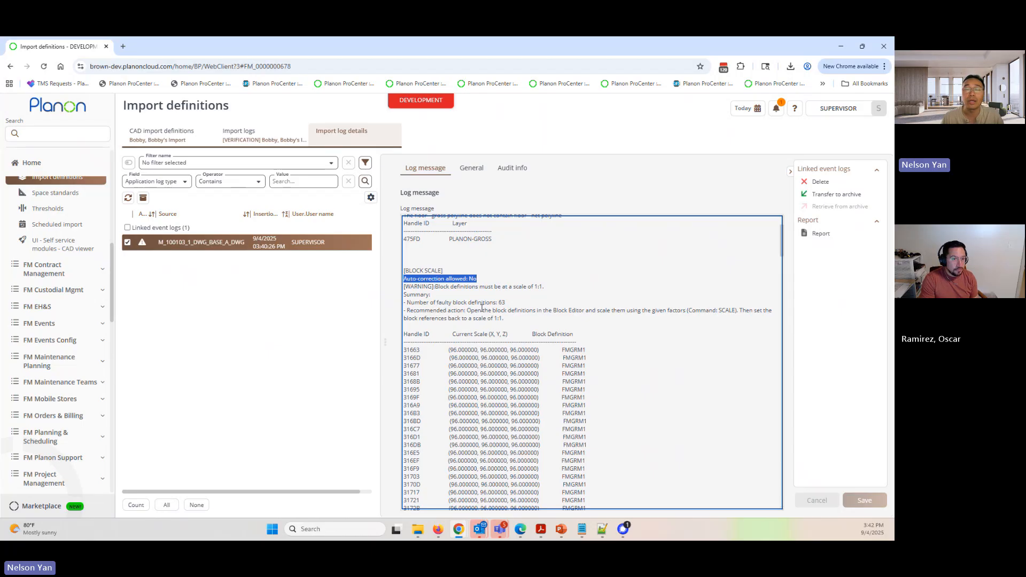
- Return to the CAD import definitions and review the selected definition's general, import location, output location and CAD Integrator settings
click(167, 134)
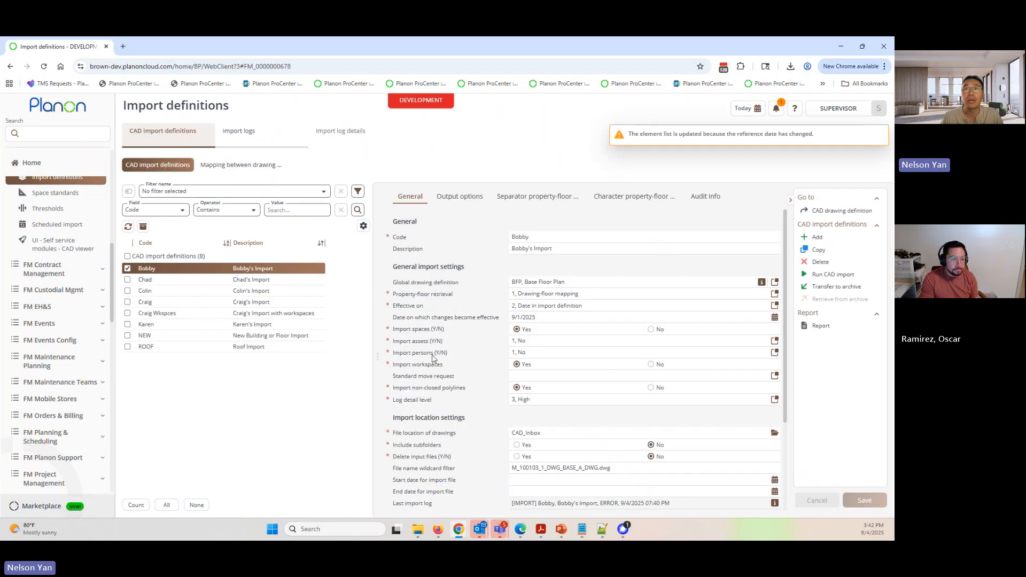
scroll(441, 357, down, 1)
scroll(440, 357, down, 2)
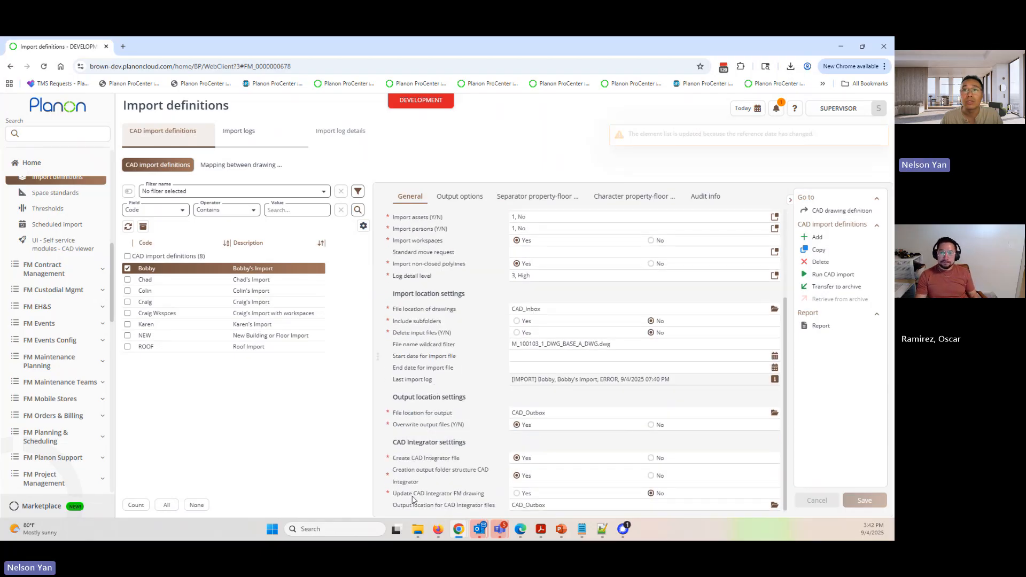
scroll(415, 440, up, 2)
scroll(415, 440, up, 2)
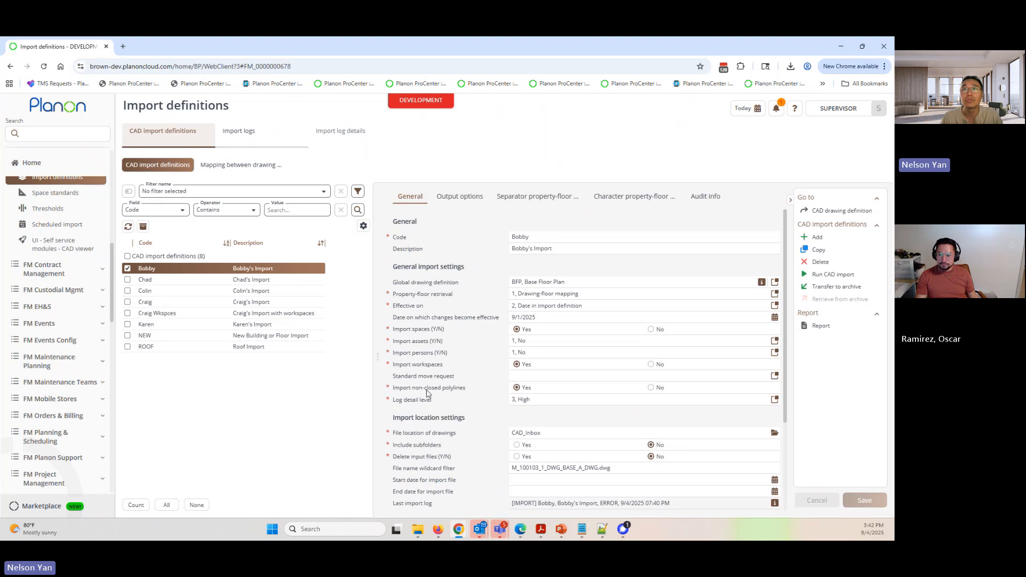
scroll(409, 422, down, 3)
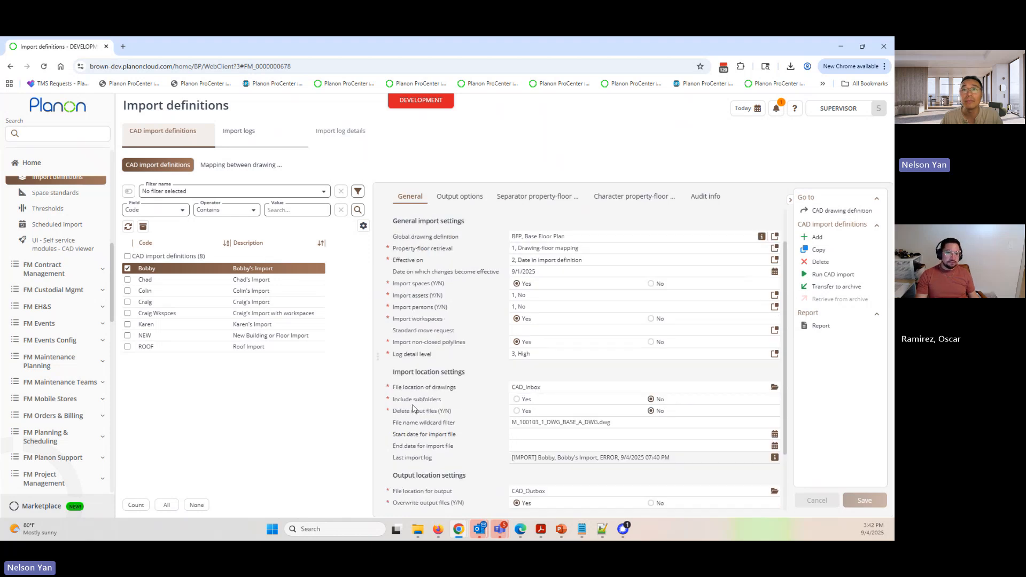
scroll(407, 425, down, 1)
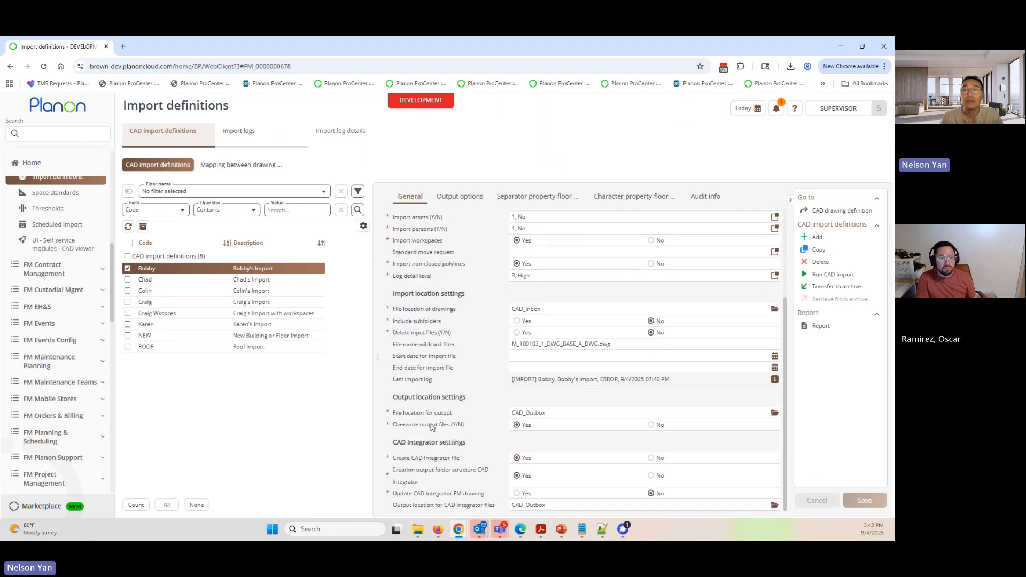
scroll(404, 389, up, 4)
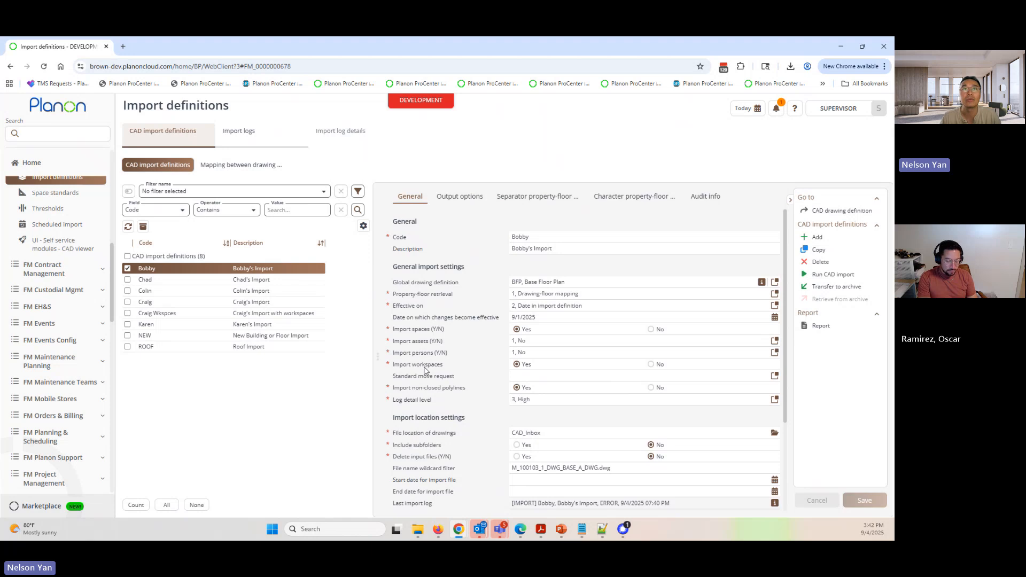
- Open the import logs, select the import log instead of the verification log, and show the log details for M_100103_1_DWG_BASE_A_DWG
click(239, 133)
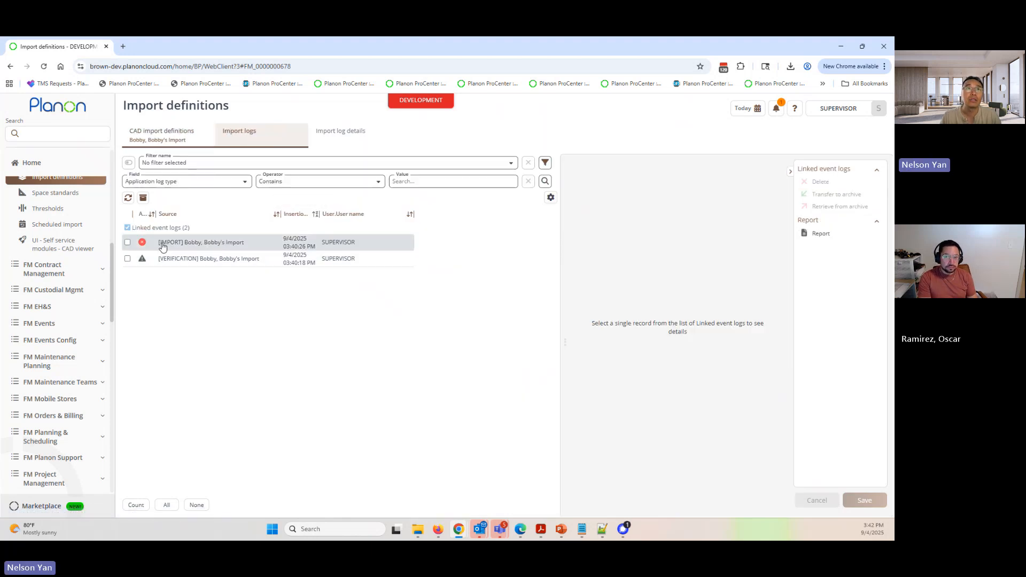
click(144, 245)
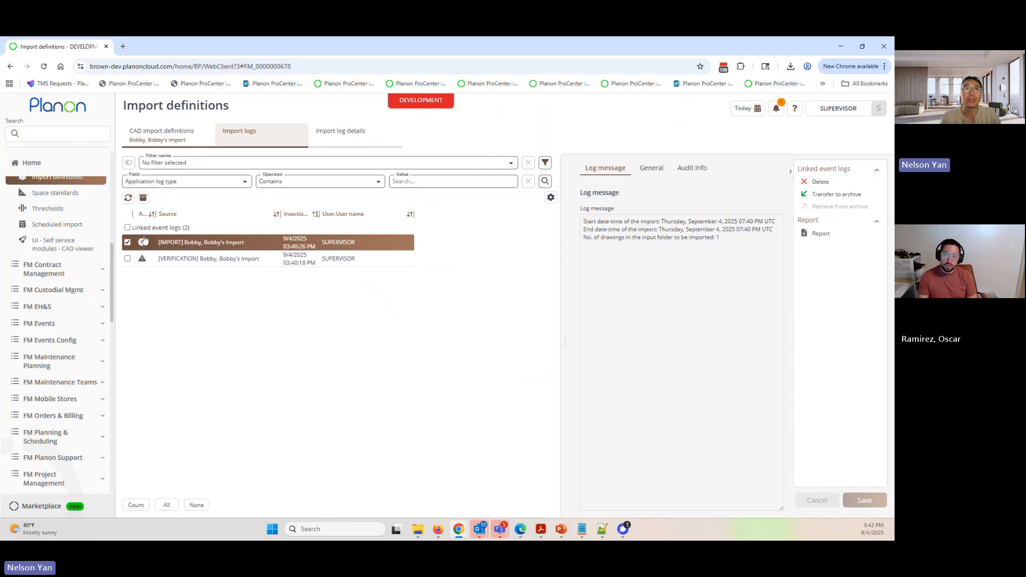
click(184, 261)
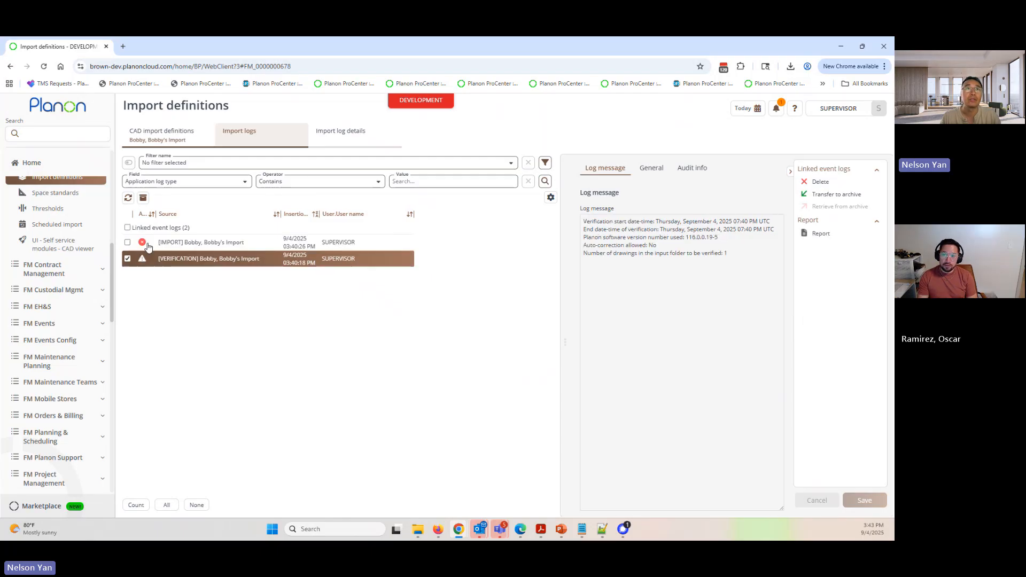
click(225, 244)
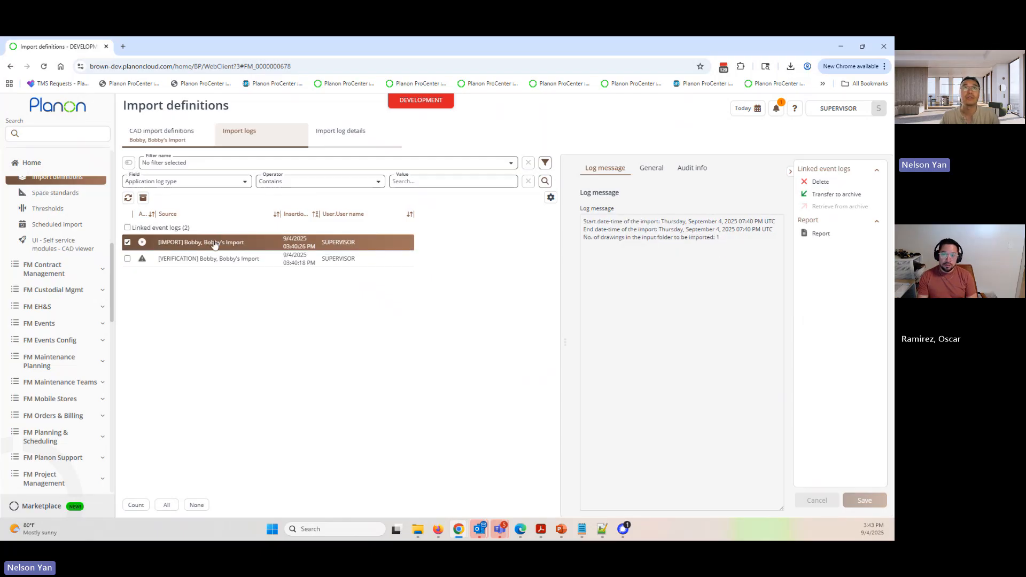
click(350, 133)
click(321, 244)
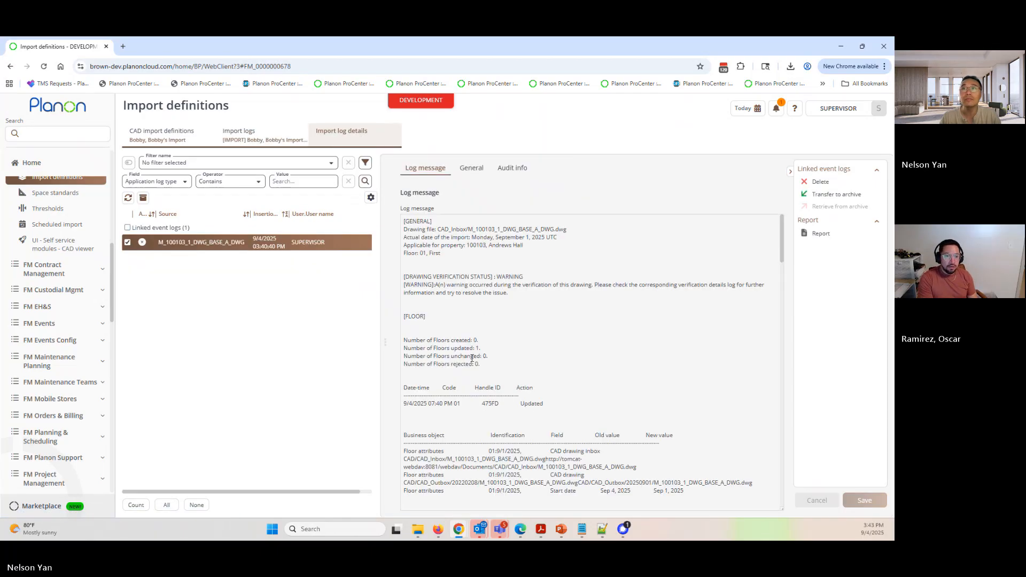
- Examine the floor attribute updates and the individual space errors in the drawing's import log message
scroll(508, 348, down, 3)
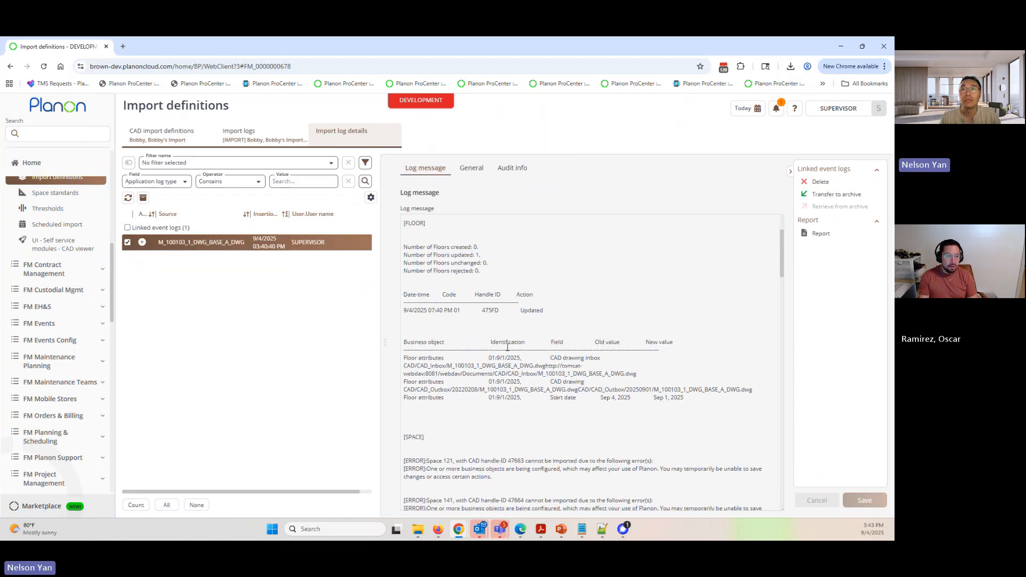
scroll(506, 389, down, 2)
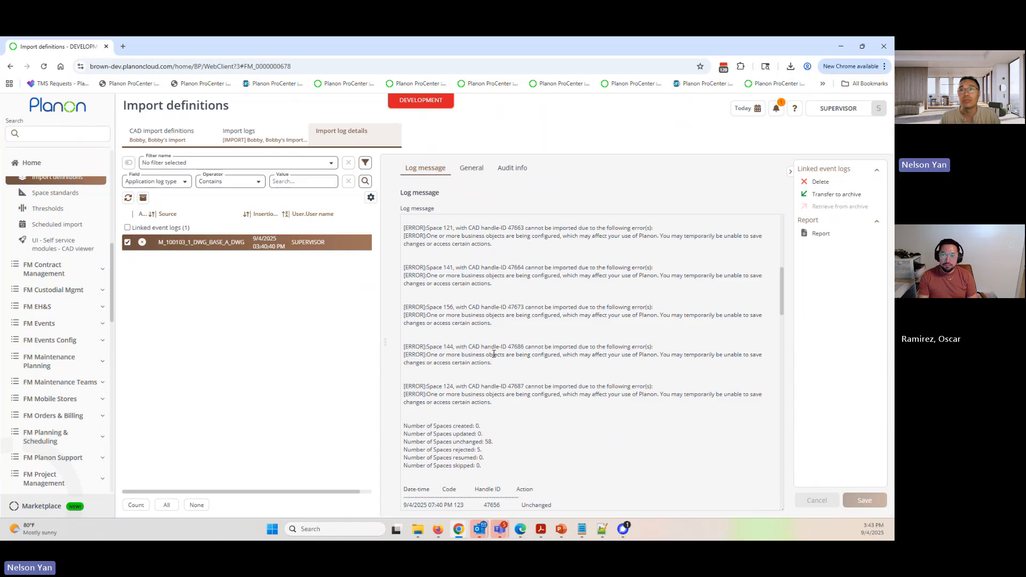
scroll(491, 373, up, 2)
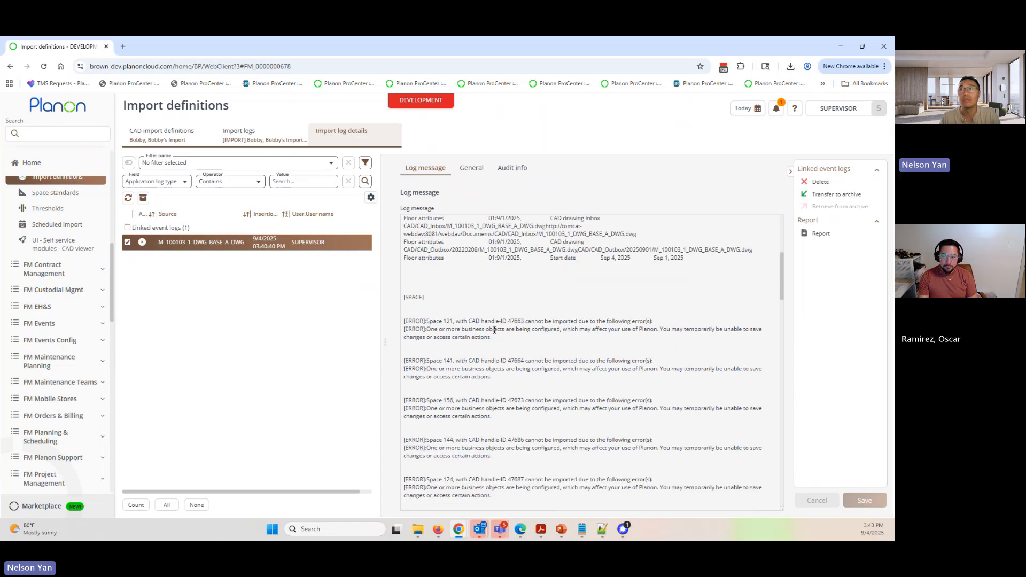
drag(454, 329, 537, 330)
click(537, 330)
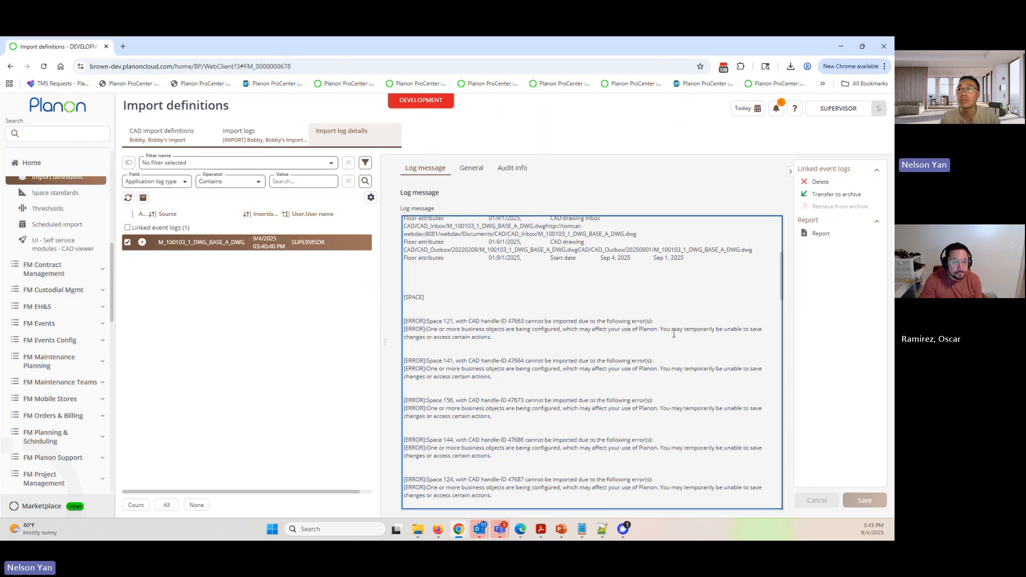
drag(663, 329, 503, 338)
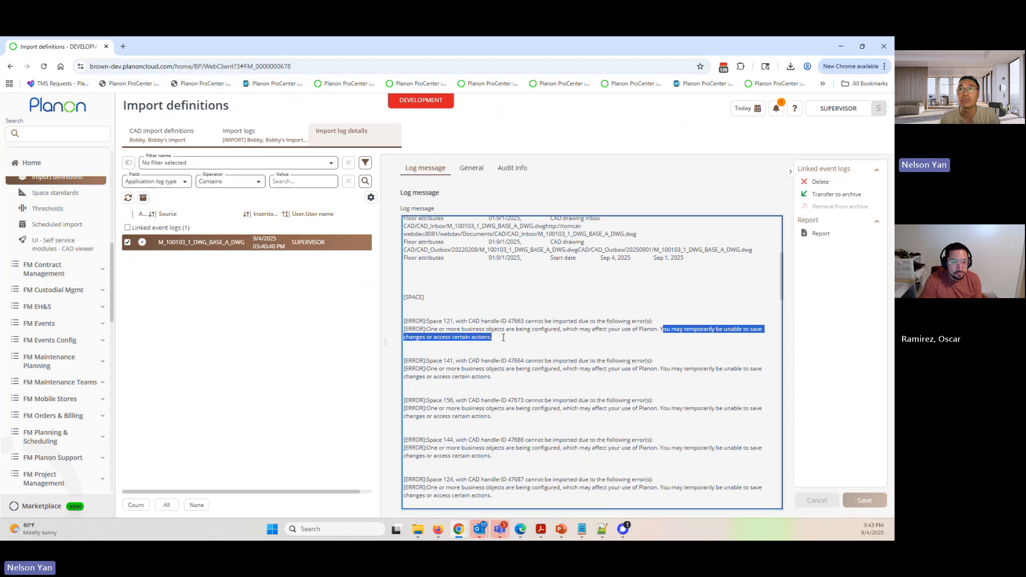
click(503, 337)
scroll(467, 336, up, 1)
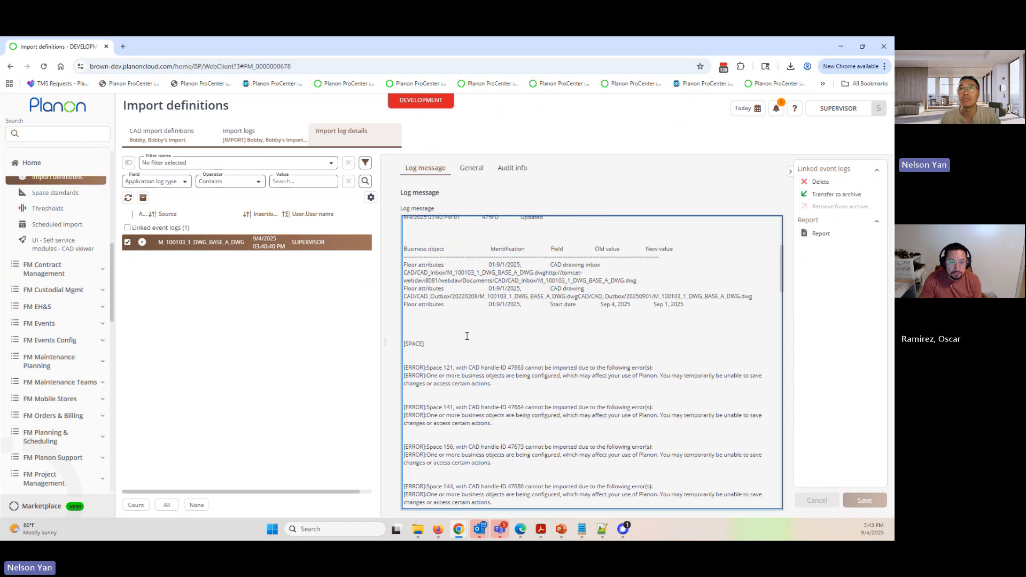
scroll(464, 363, down, 1)
drag(439, 369, 458, 369)
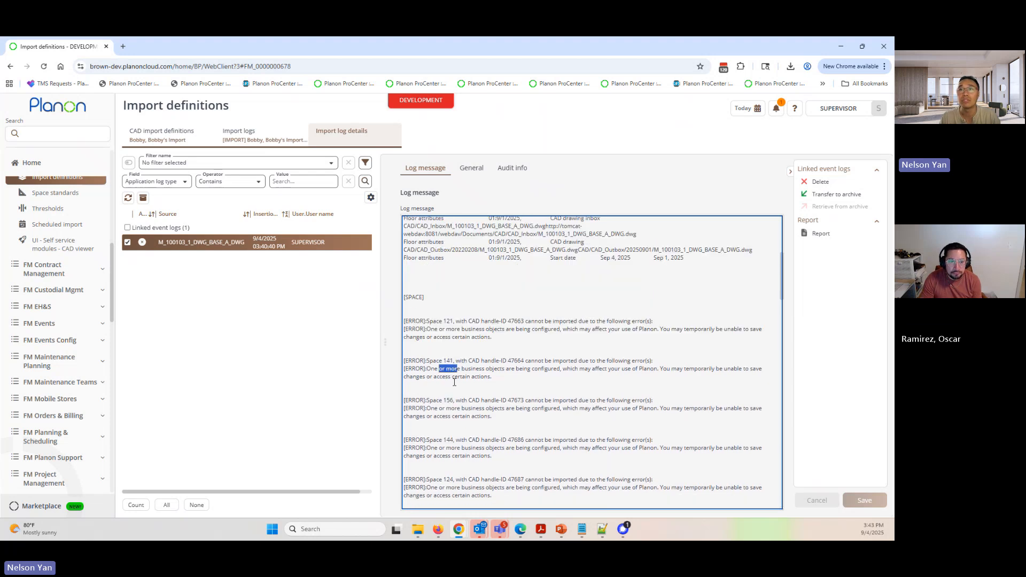
drag(439, 409, 461, 409)
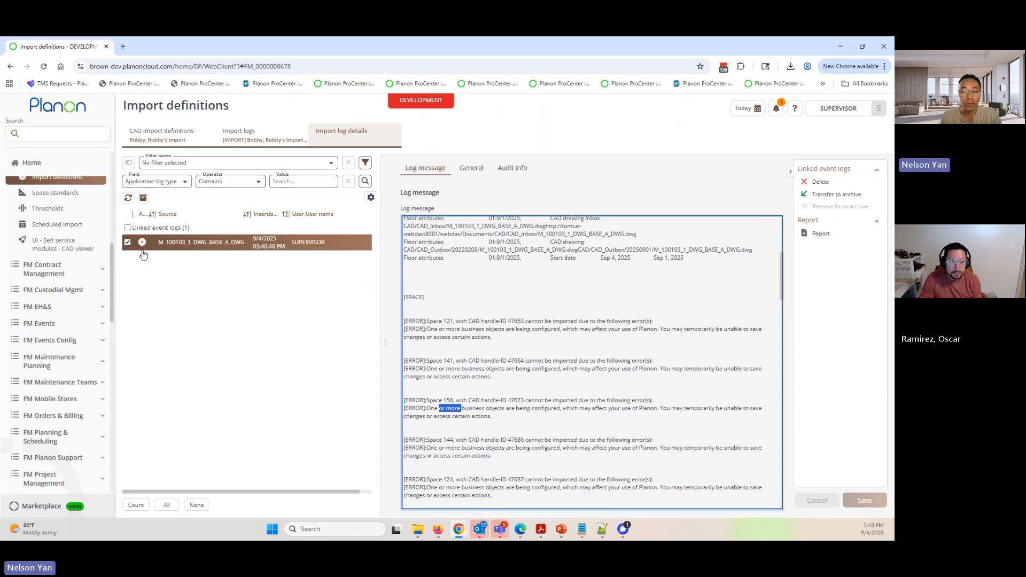
scroll(495, 337, up, 2)
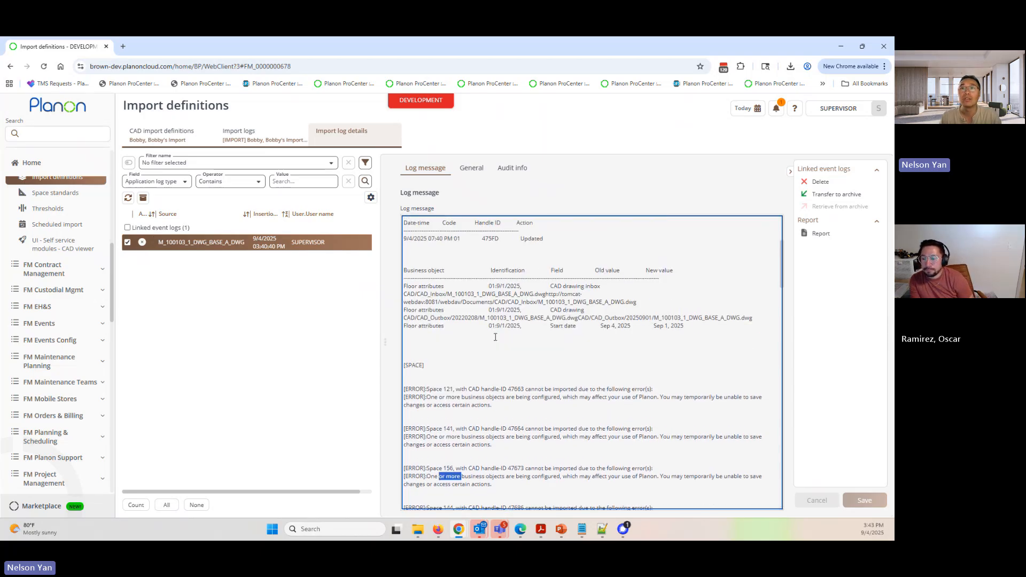
scroll(495, 337, down, 2)
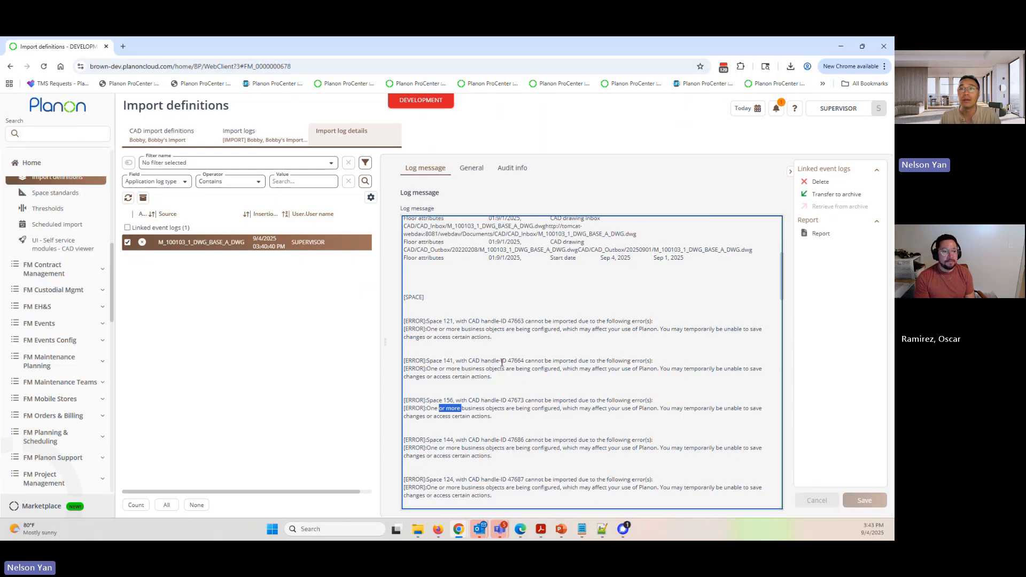
drag(430, 321, 408, 321)
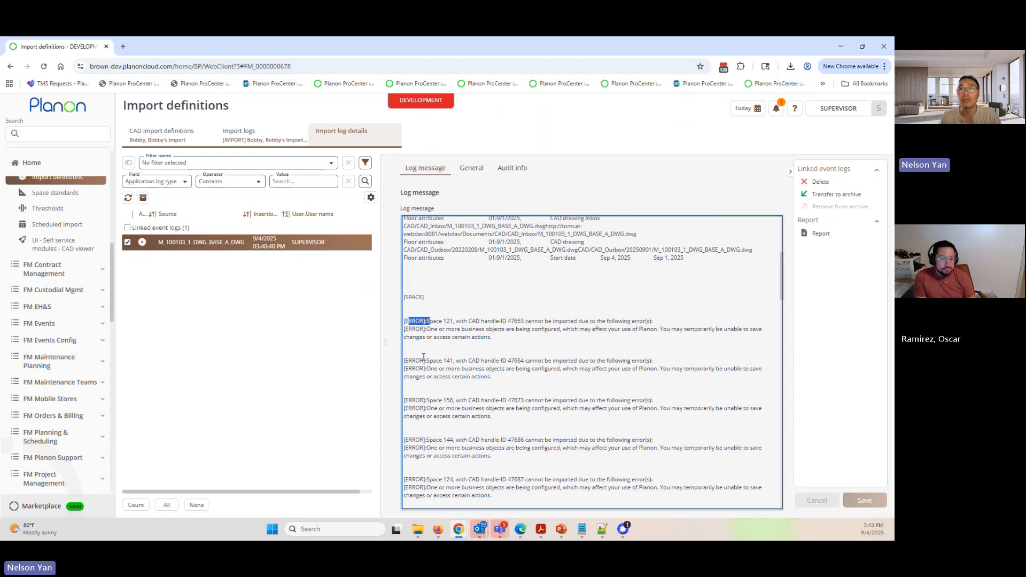
drag(420, 369, 456, 401)
drag(411, 440, 452, 447)
- Review the space summary counts, the action logged for each space, and the workspace counts in the import log message
scroll(462, 440, down, 1)
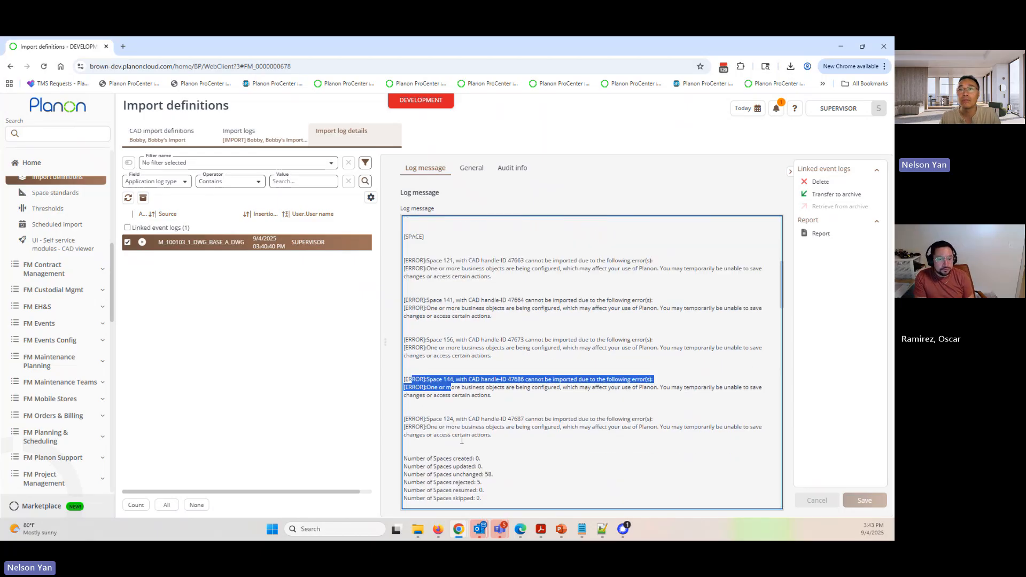
scroll(461, 440, down, 1)
scroll(483, 365, up, 2)
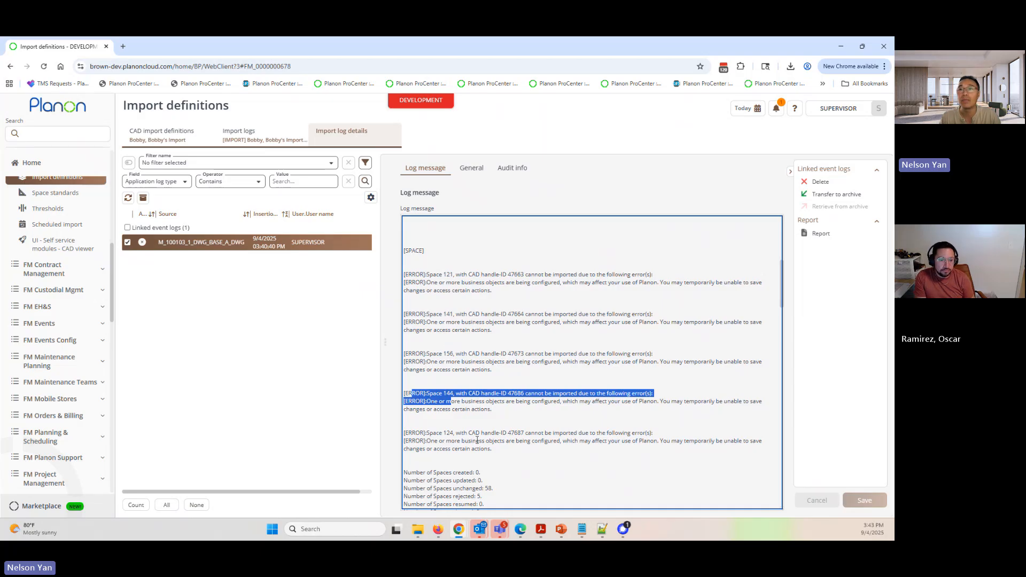
scroll(478, 440, down, 1)
drag(446, 443, 508, 443)
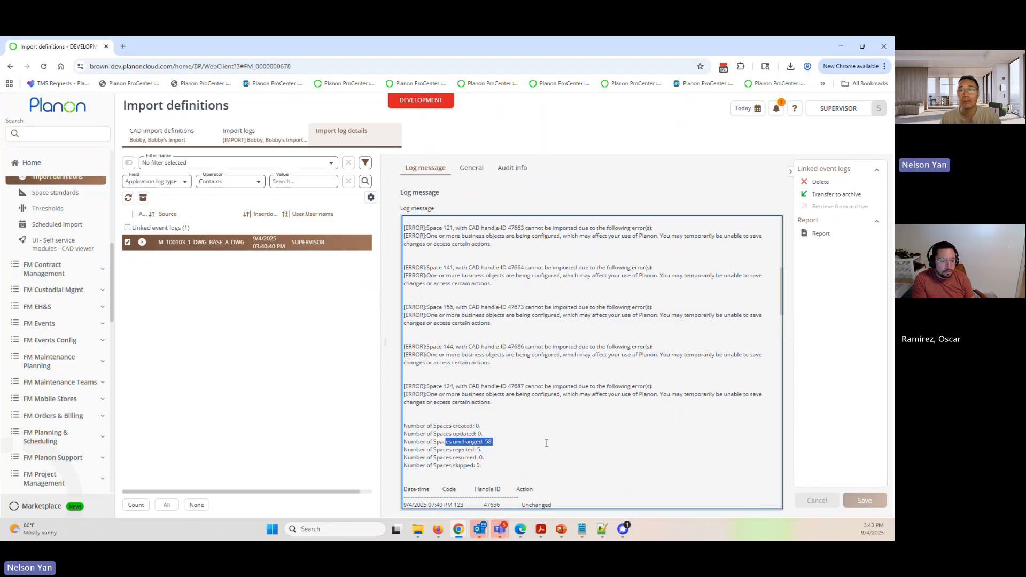
scroll(525, 403, down, 5)
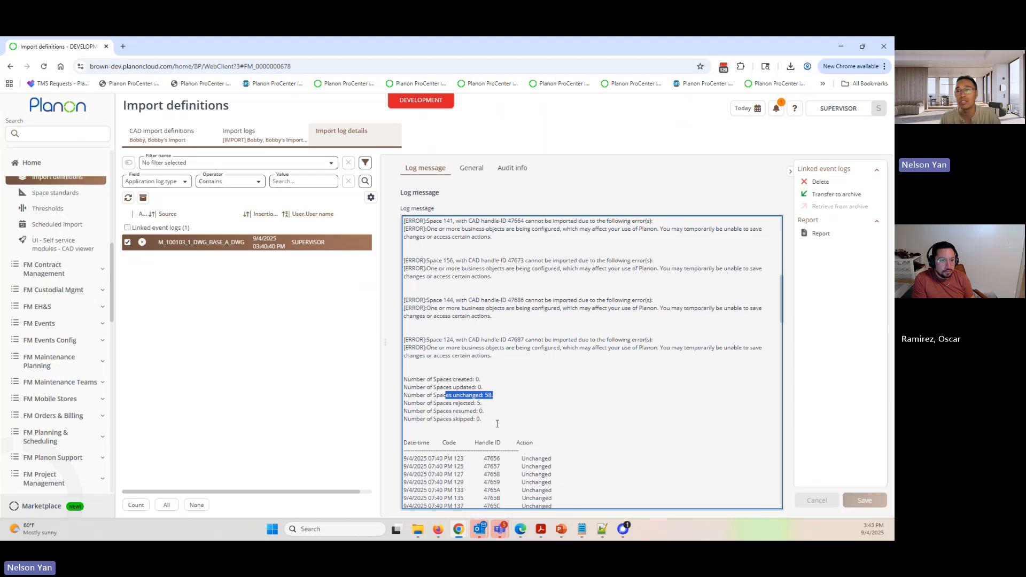
scroll(503, 421, down, 2)
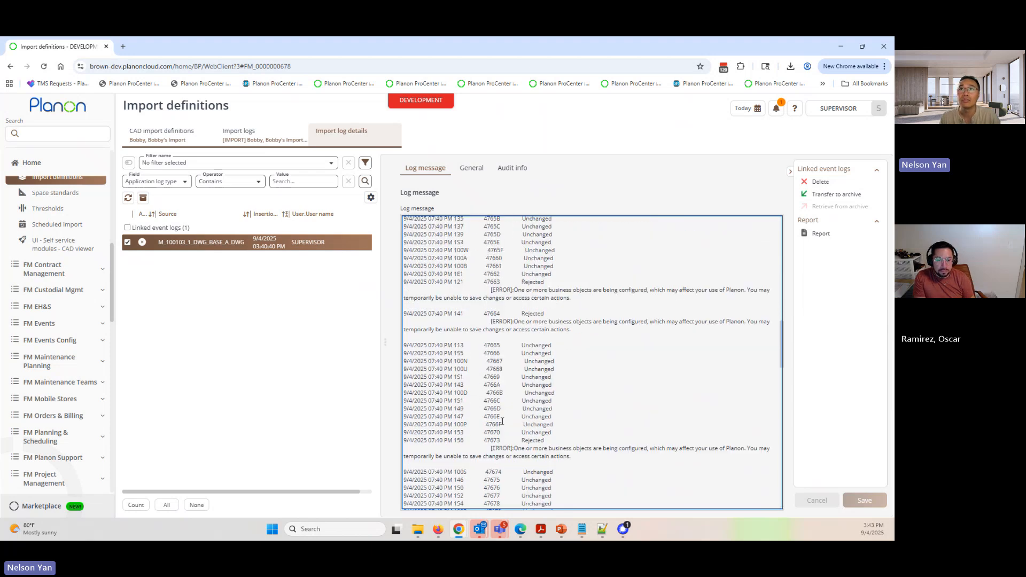
scroll(489, 396, up, 4)
scroll(515, 426, down, 10)
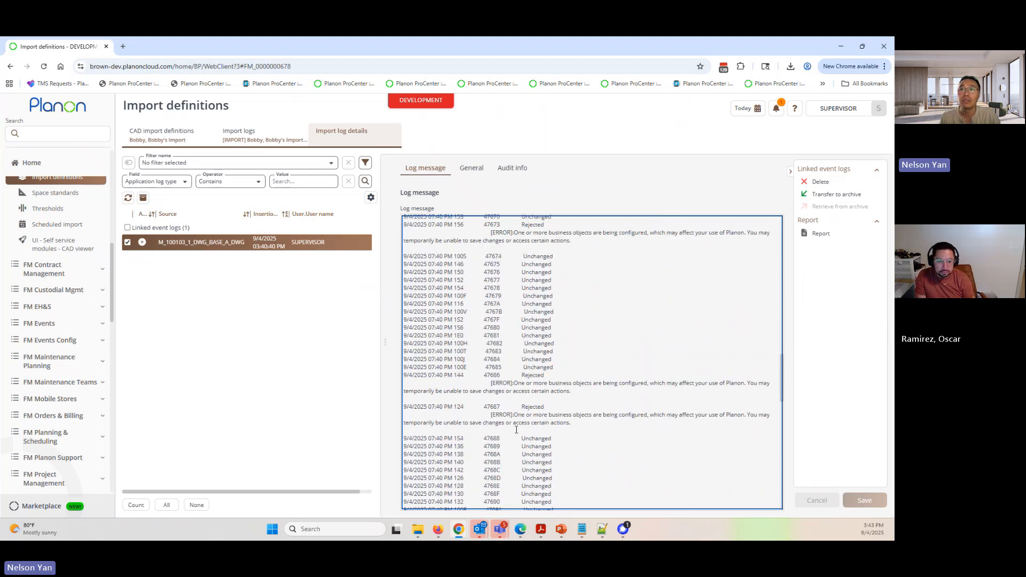
scroll(517, 430, up, 4)
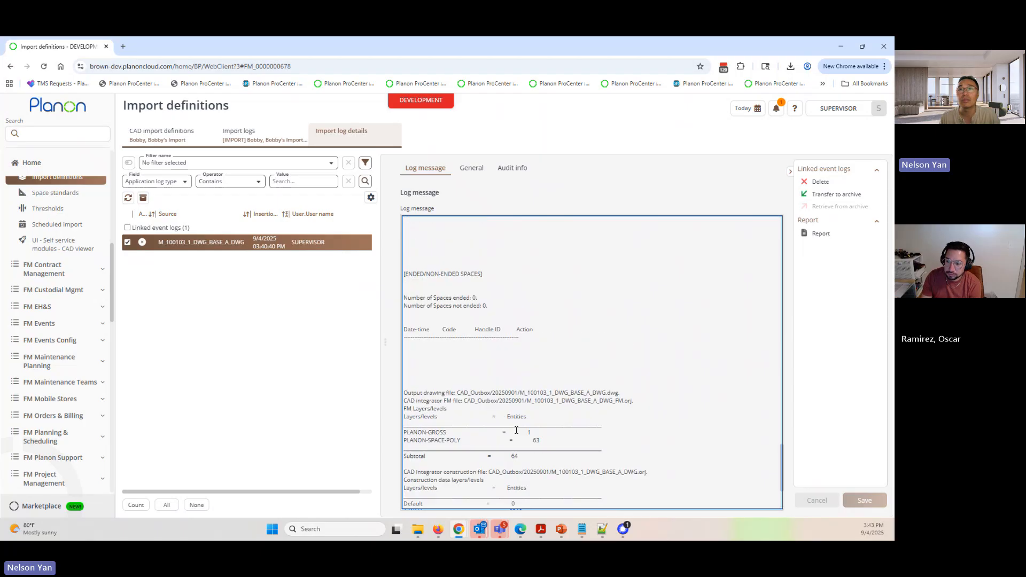
drag(414, 282, 488, 343)
- Examine the output drawing and CAD Integrator file entries at the end of the log, including file names, extension and dated output folder
scroll(532, 418, down, 4)
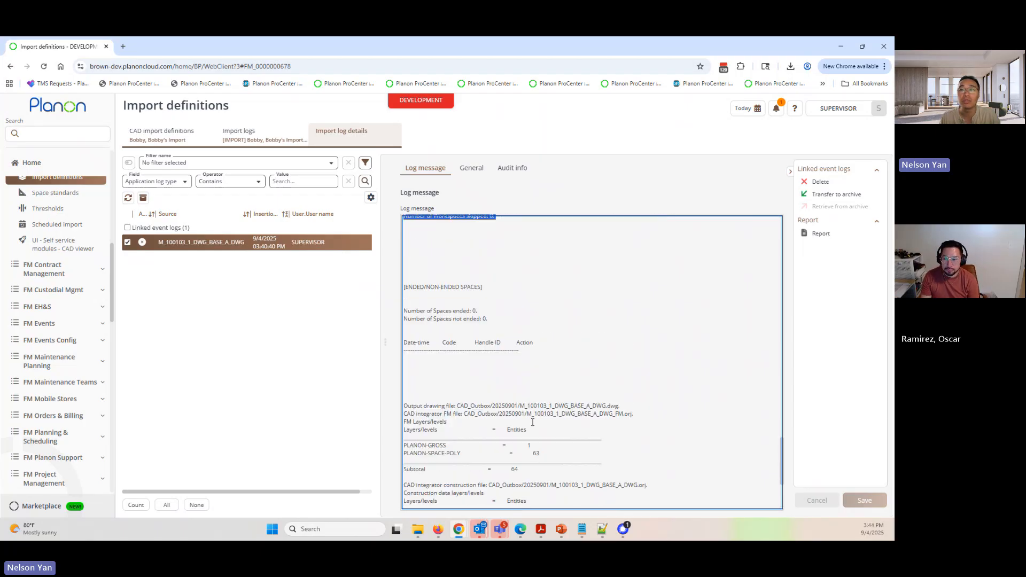
scroll(533, 439, down, 2)
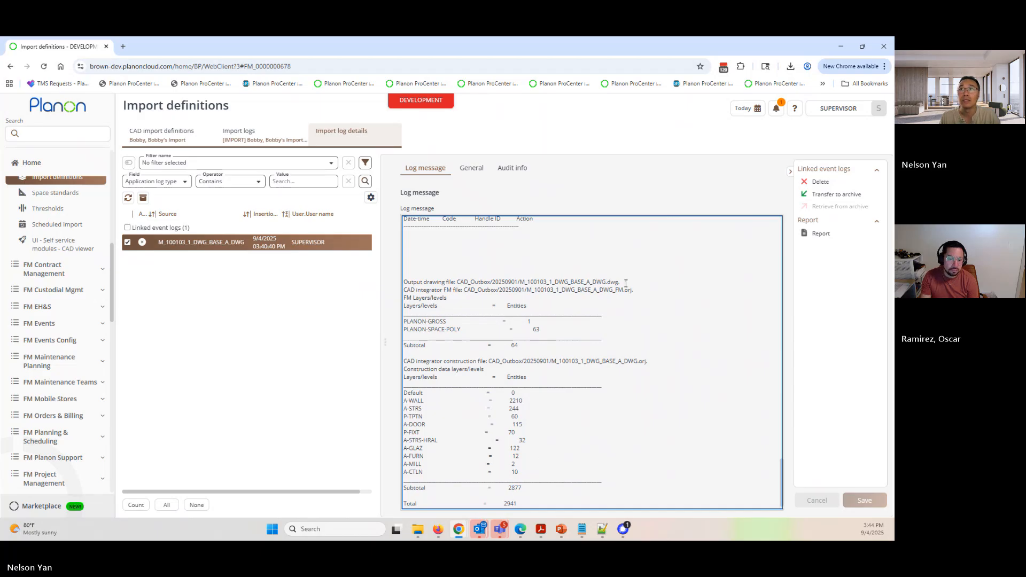
mouse_move(619, 282)
mouse_down()
mouse_move(460, 281)
mouse_move(516, 281)
mouse_up()
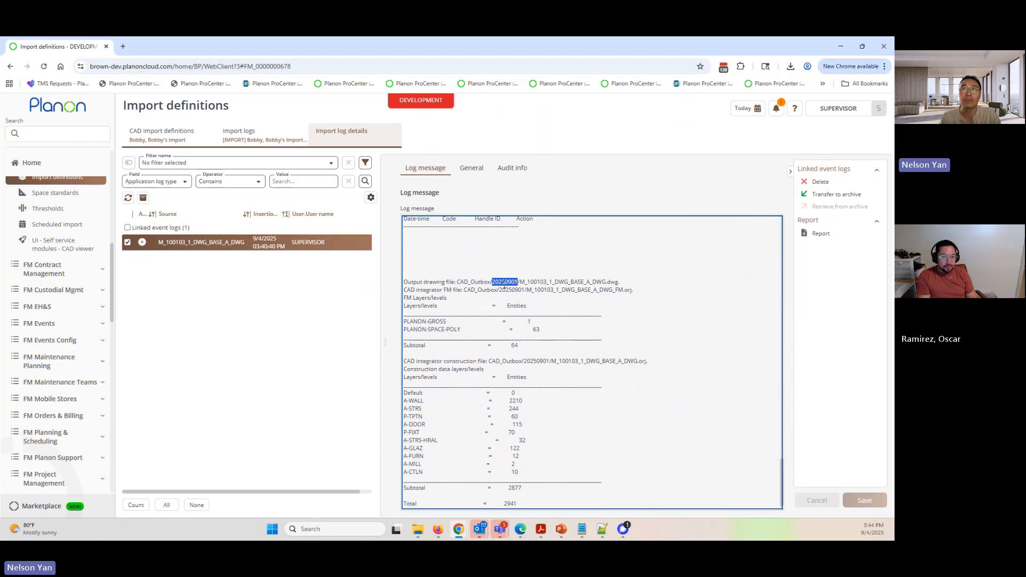
drag(634, 289, 525, 294)
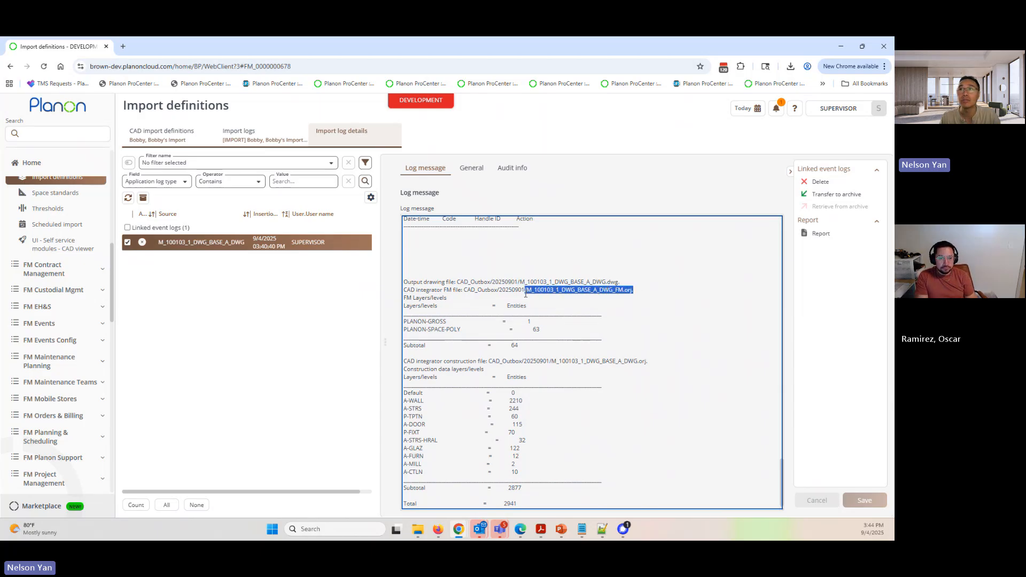
drag(633, 290, 622, 291)
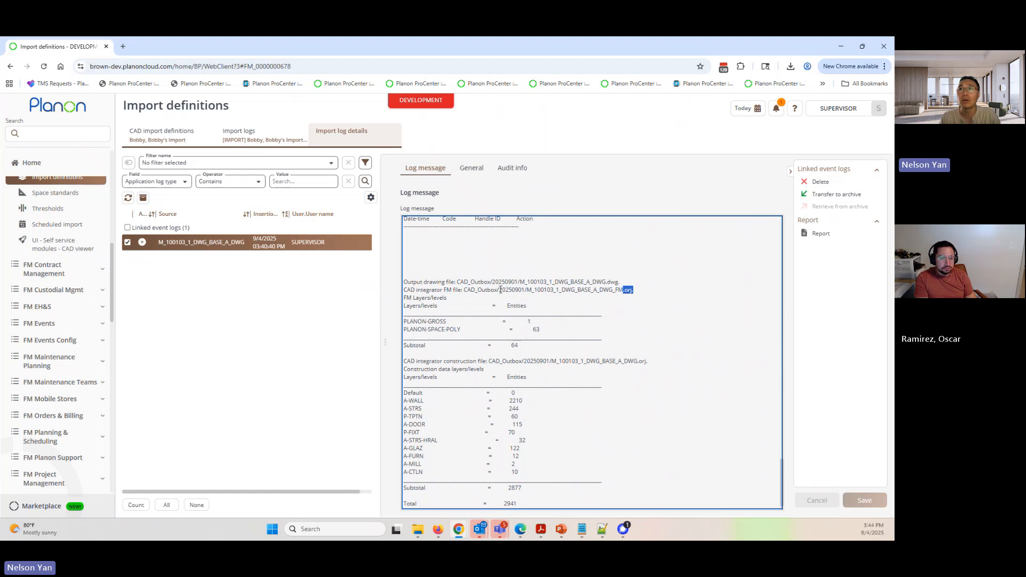
drag(500, 290, 525, 290)
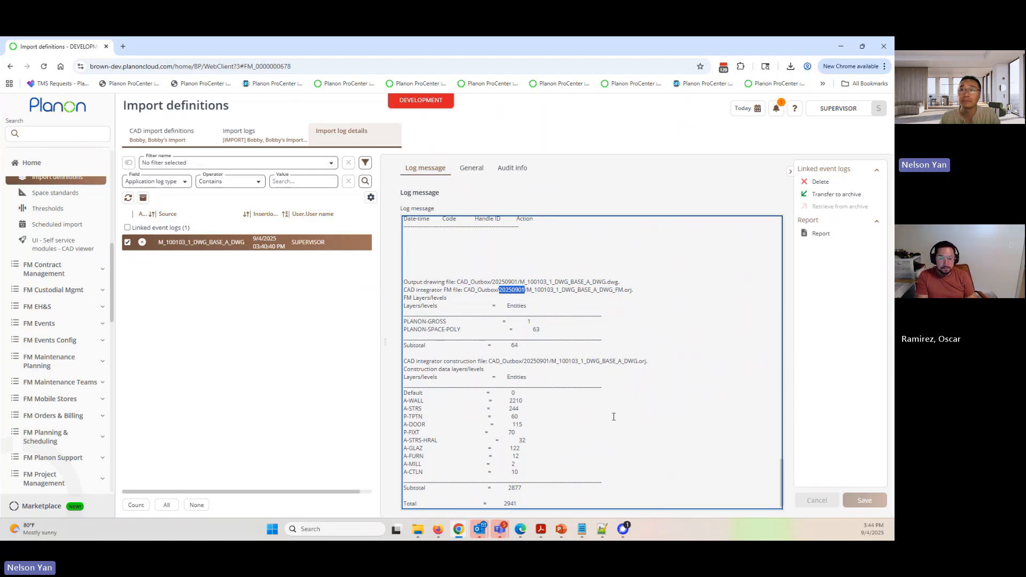
- Check the total entity count ending the import log, and view the Andrews Hall first-floor spaces in Spaces & Workspaces, including space 151's details and CAD drawing
drag(529, 504, 496, 503)
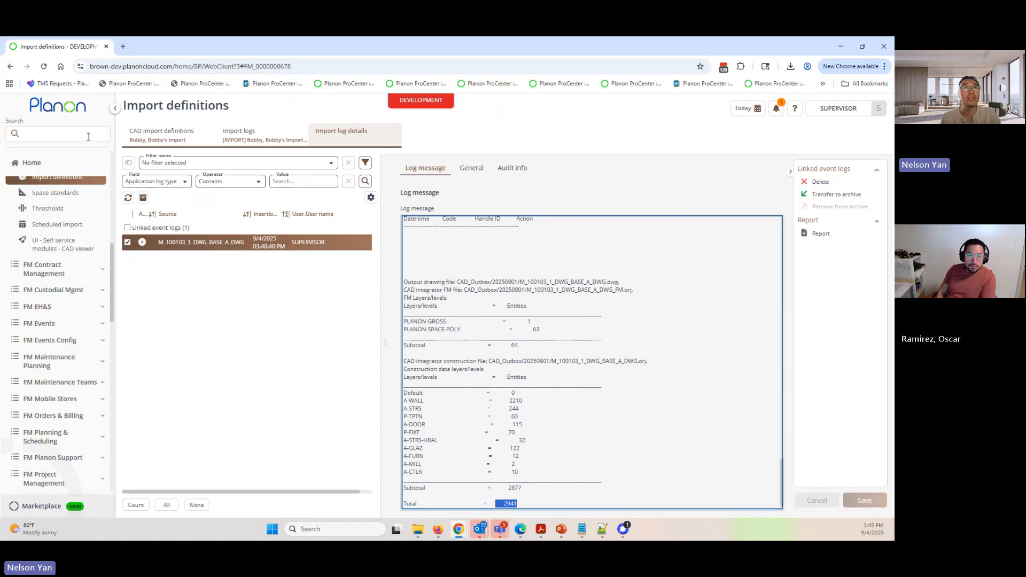
click(59, 133)
click(133, 186)
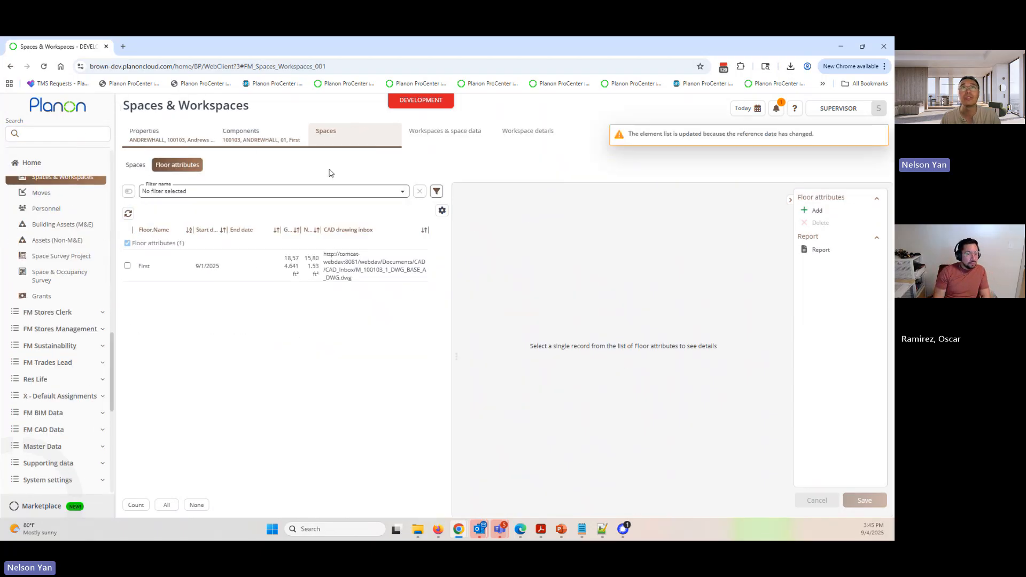
click(135, 166)
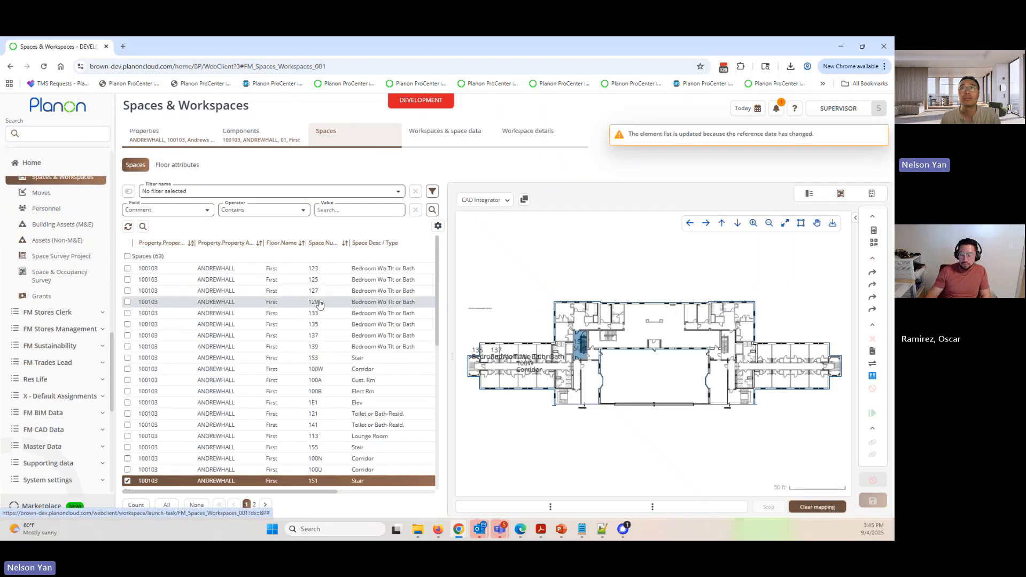
click(809, 193)
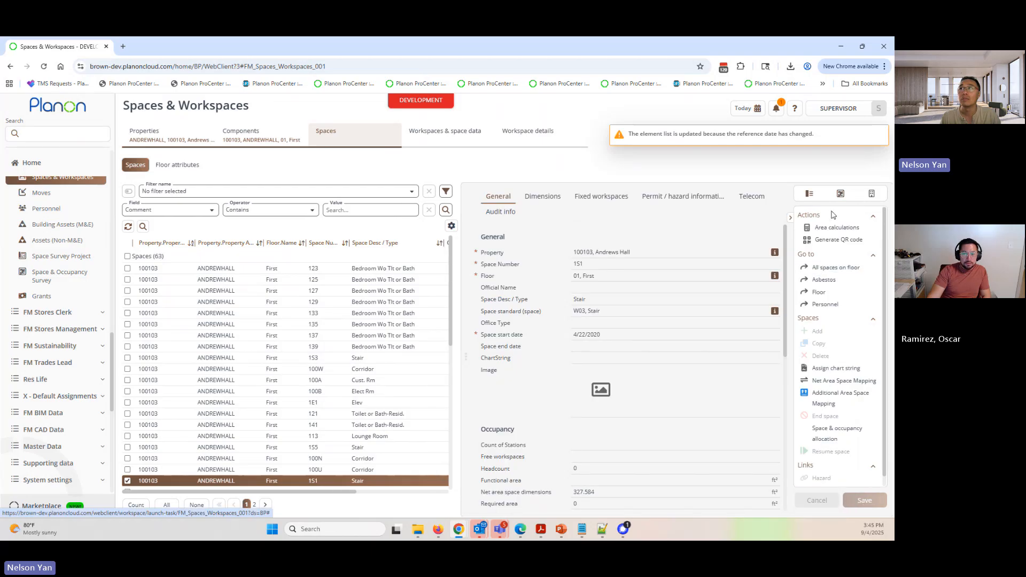
click(841, 194)
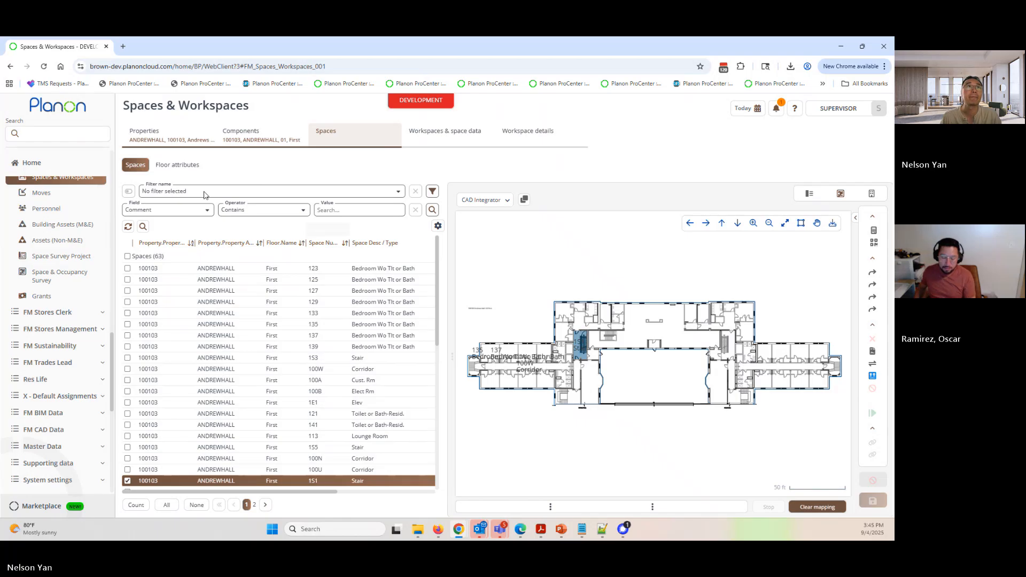
- Return to the import log message and examine the error for space 121, including its CAD handle ID
click(54, 133)
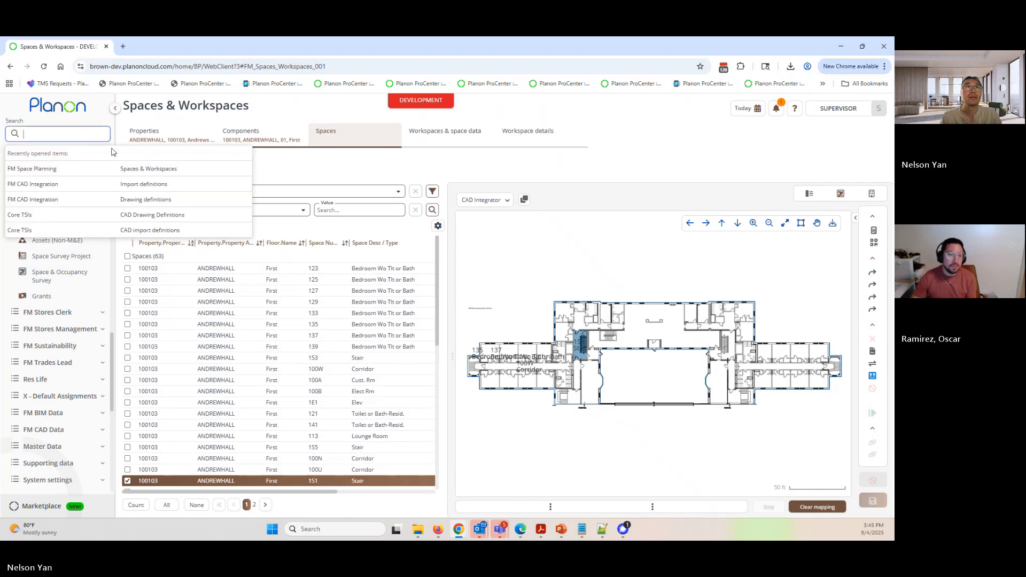
click(151, 185)
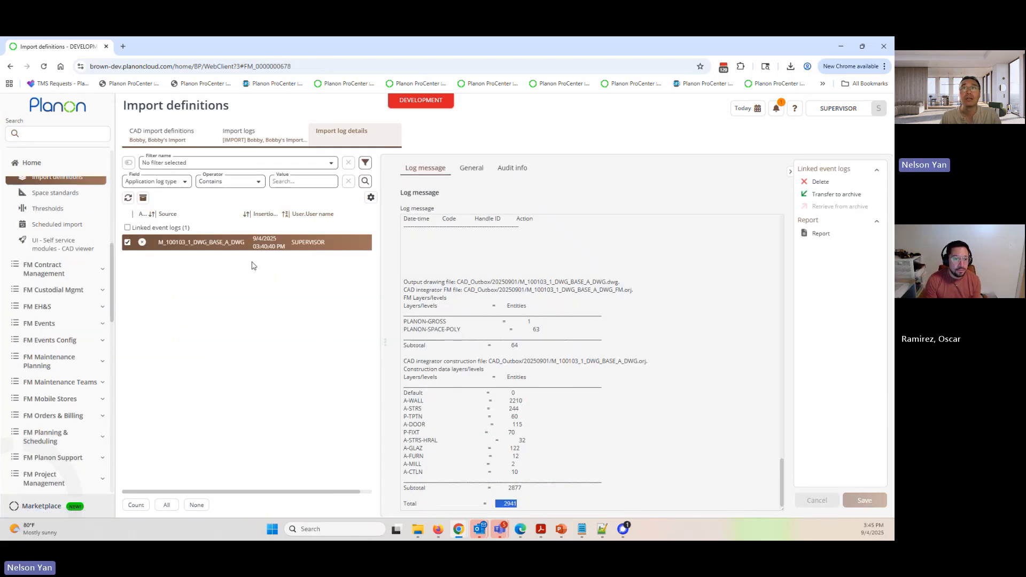
scroll(511, 414, up, 15)
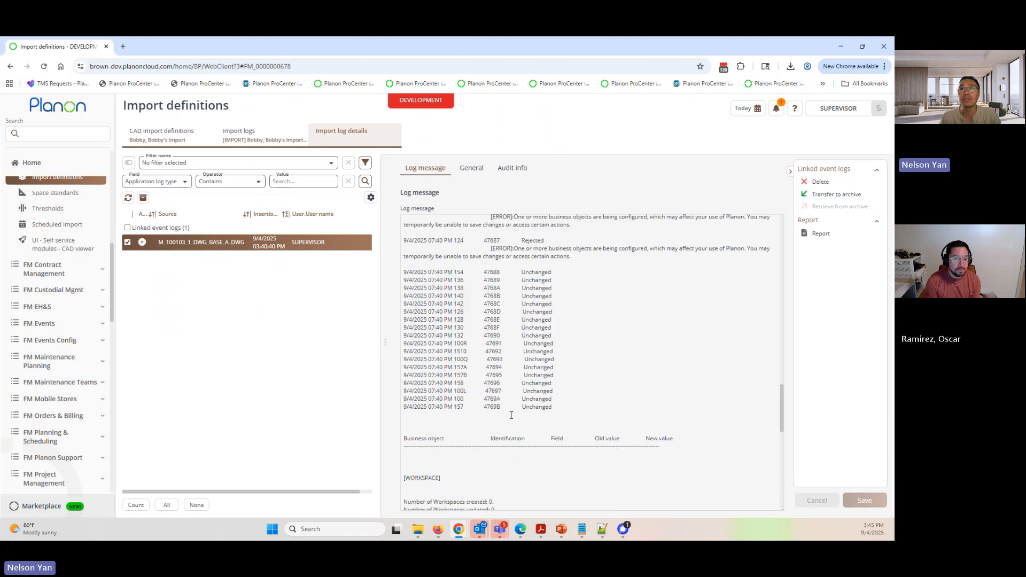
scroll(512, 414, up, 5)
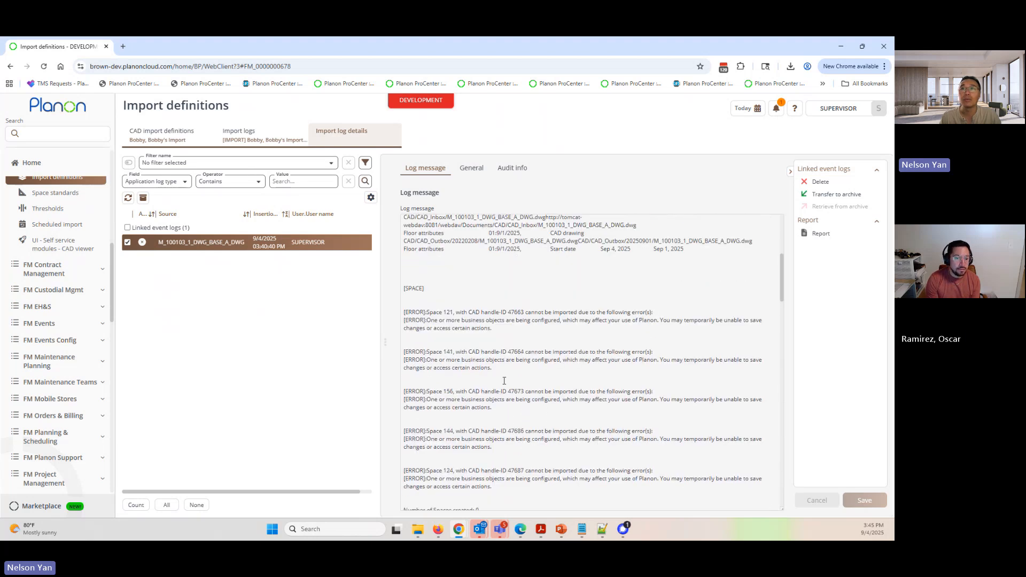
drag(427, 320, 600, 325)
click(503, 339)
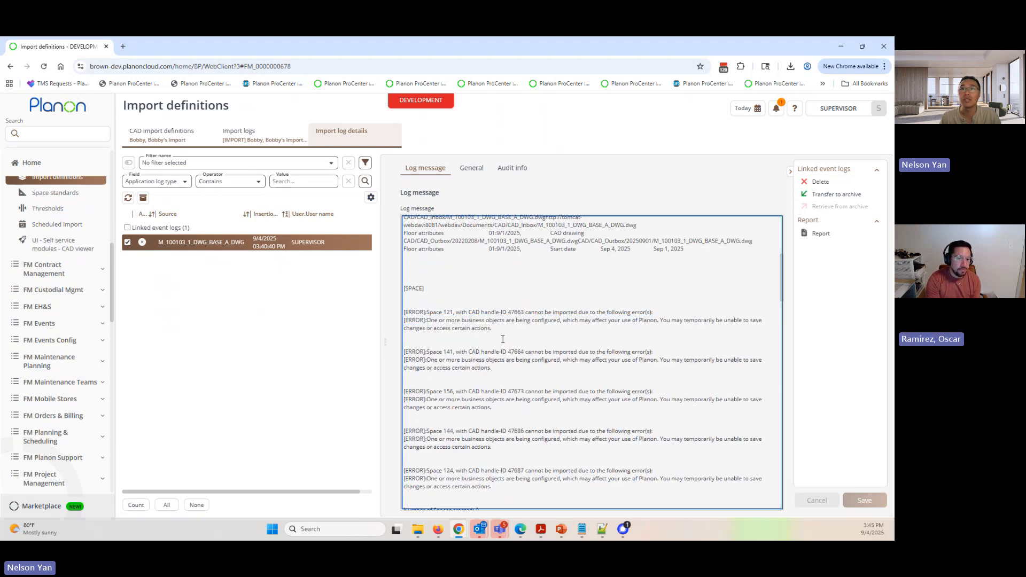
drag(426, 312, 525, 312)
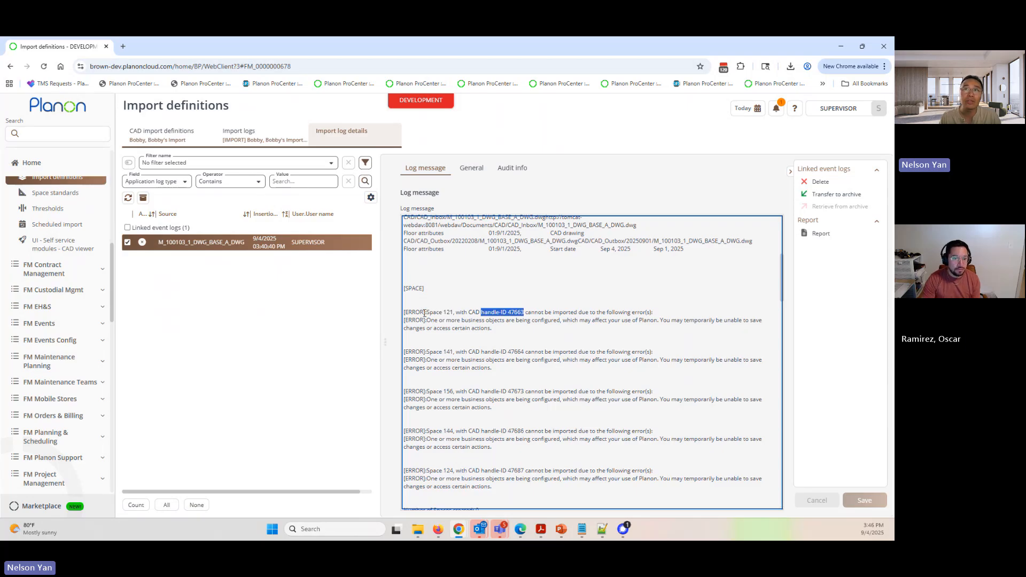
drag(425, 313, 454, 313)
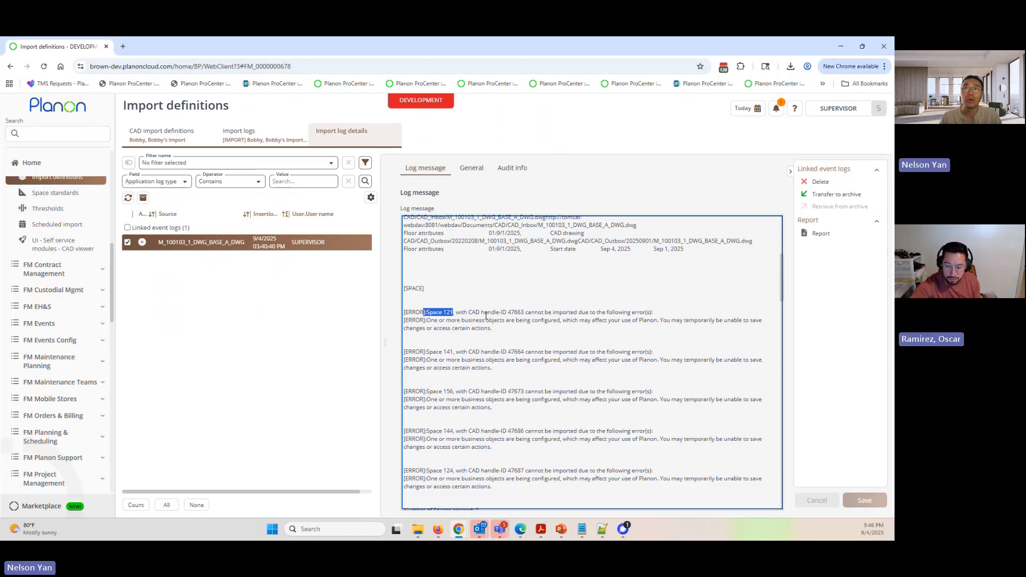
drag(482, 312, 525, 312)
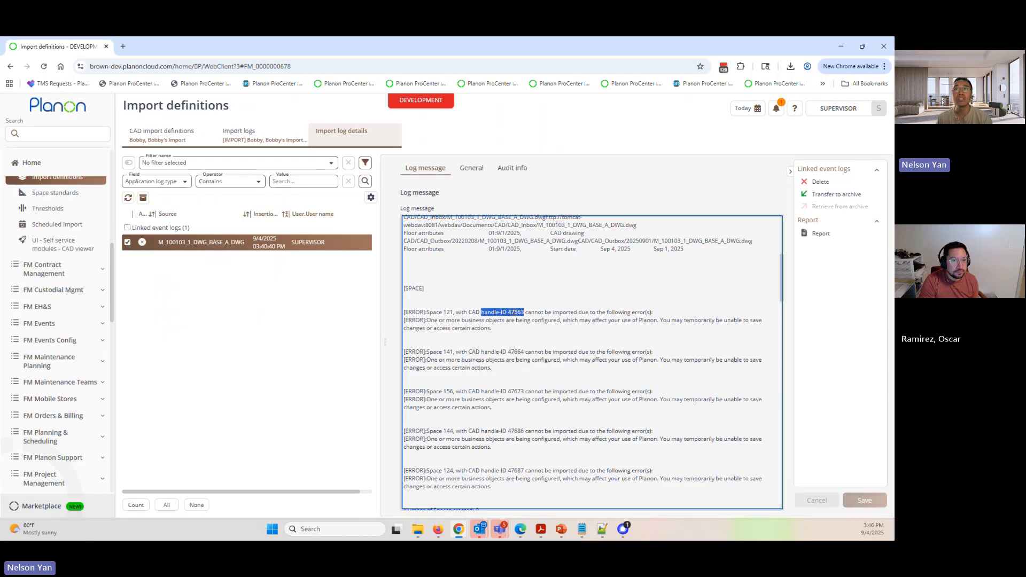
click(522, 314)
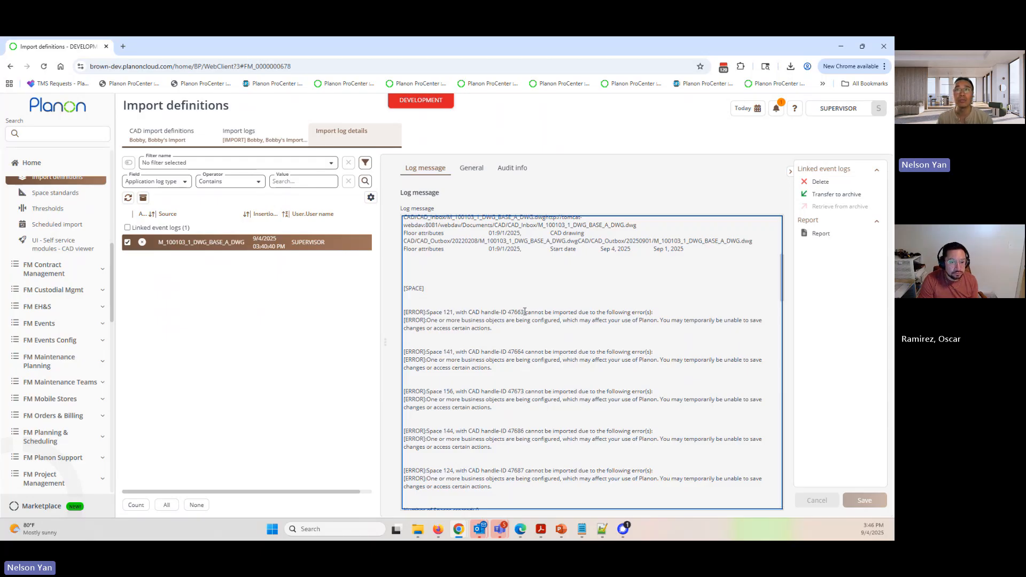
drag(523, 312, 510, 312)
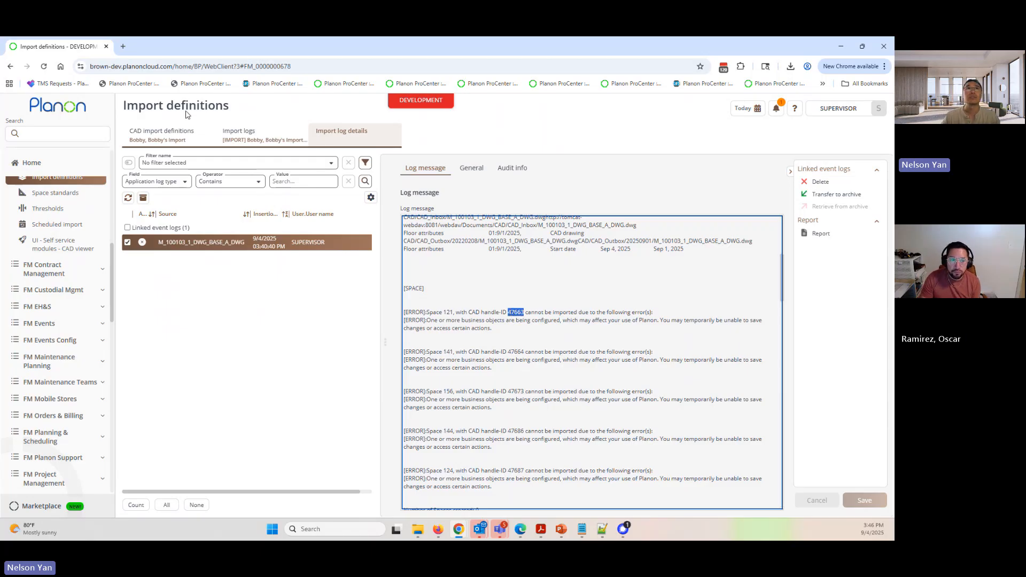
- Search Google in a new browser tab for "handent command for autocad"
click(124, 47)
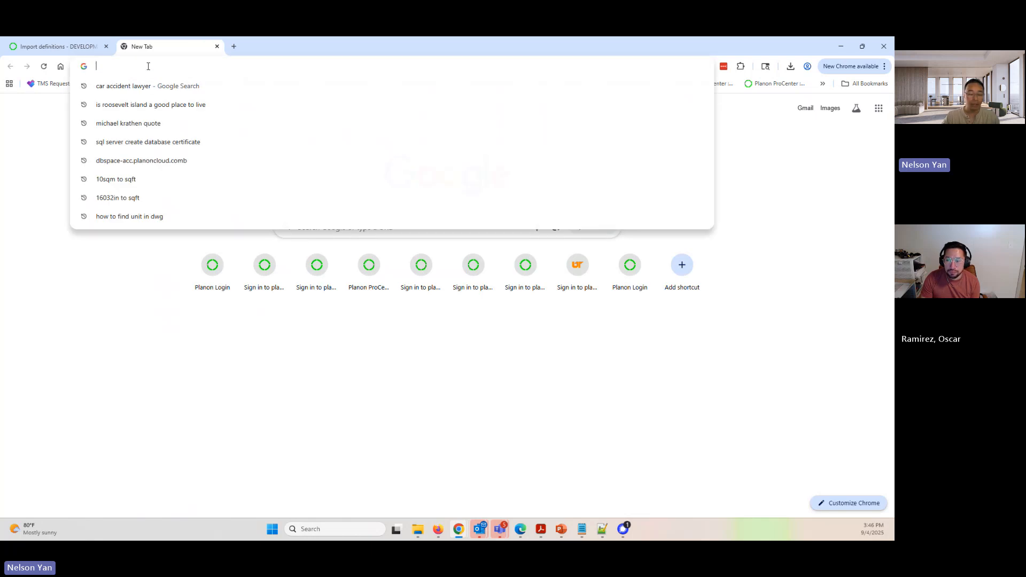
text(han)
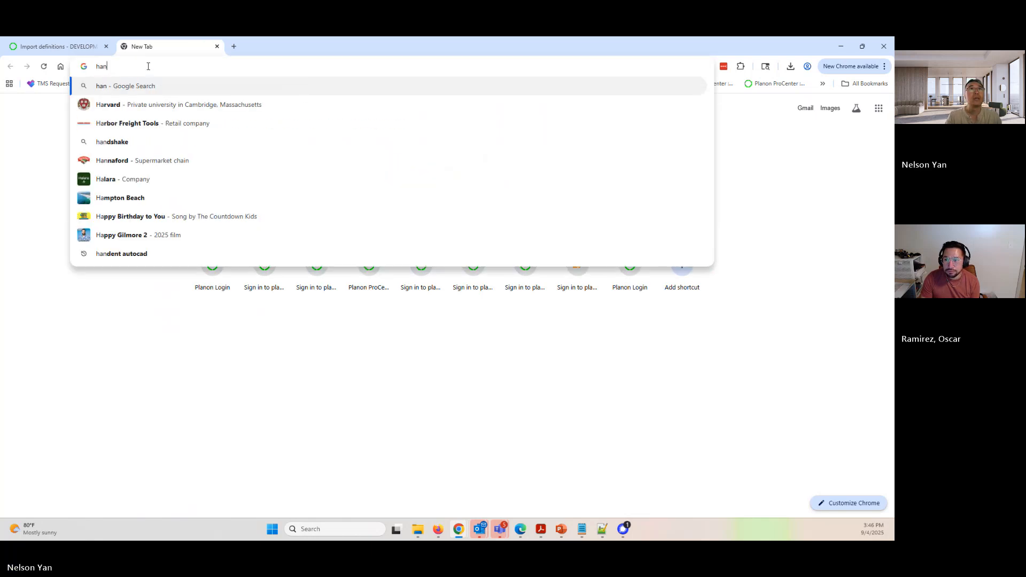
text(dent c)
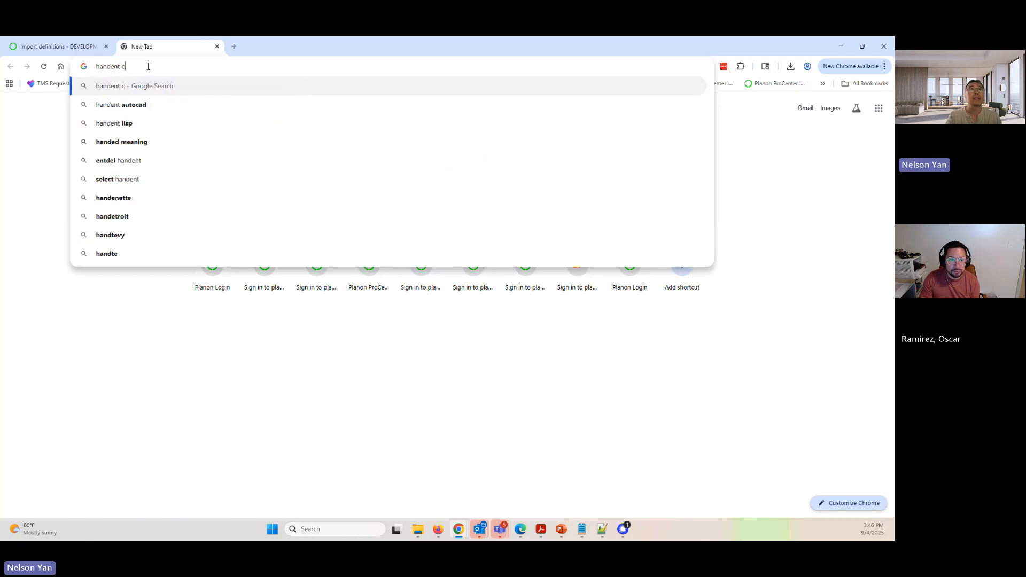
text(ommand for a)
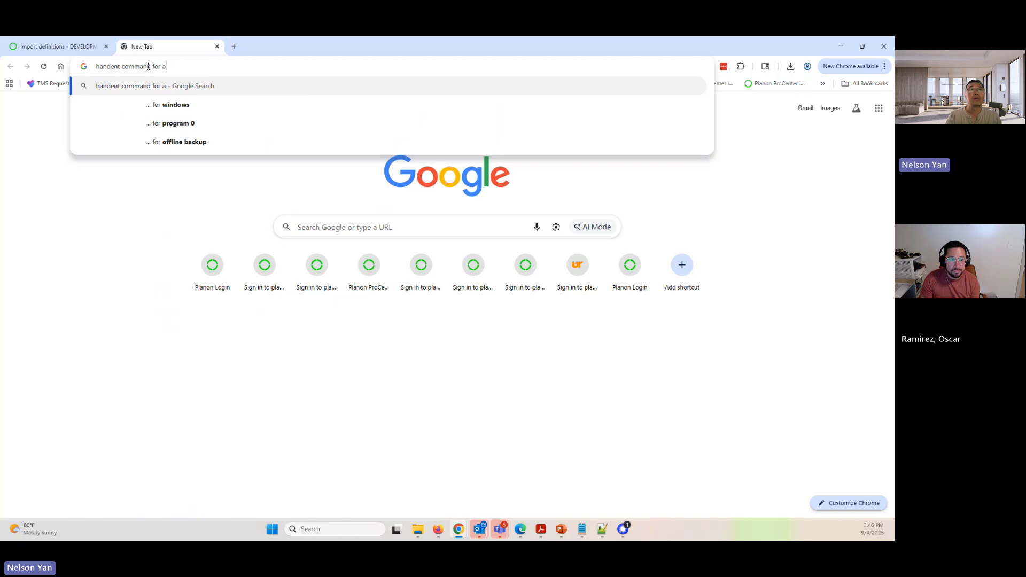
text(utocad)
key(Return)
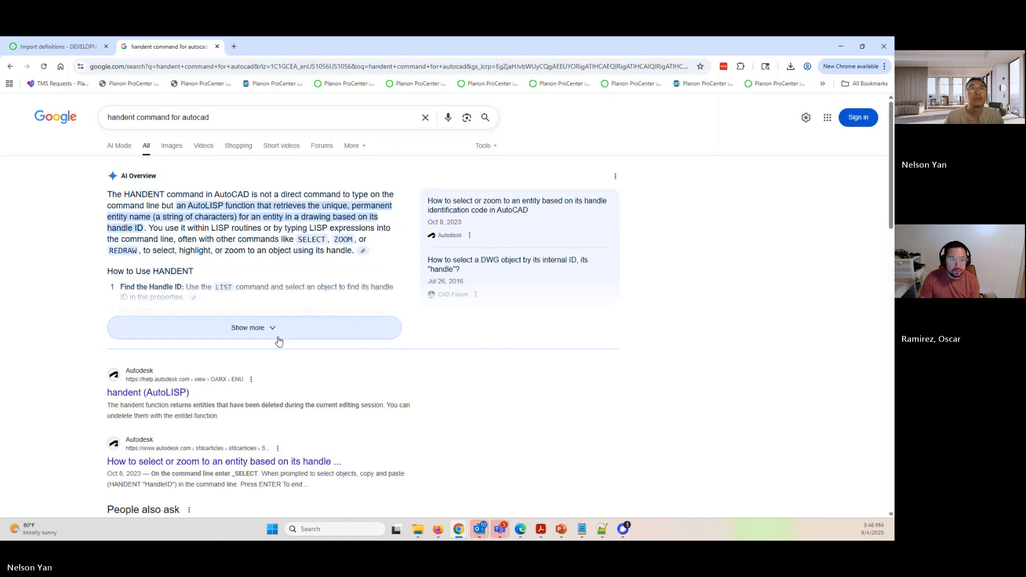
- Expand the HANDENT instructions, examine the _SELECT and handent "HandleID" syntax, and locate space 121's handle ID in the import log
click(270, 330)
scroll(289, 332, down, 1)
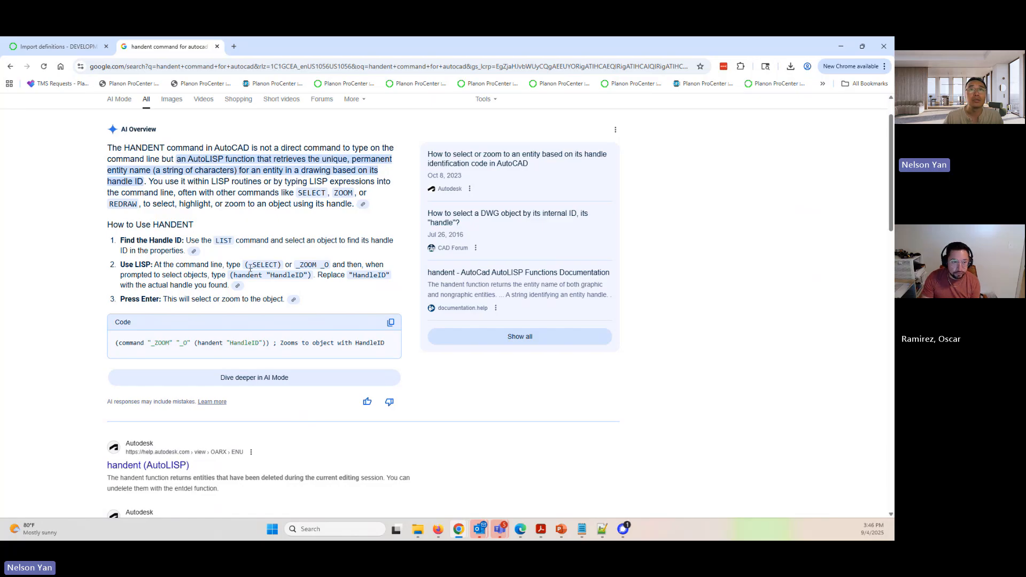
drag(251, 265, 278, 265)
right_click(278, 266)
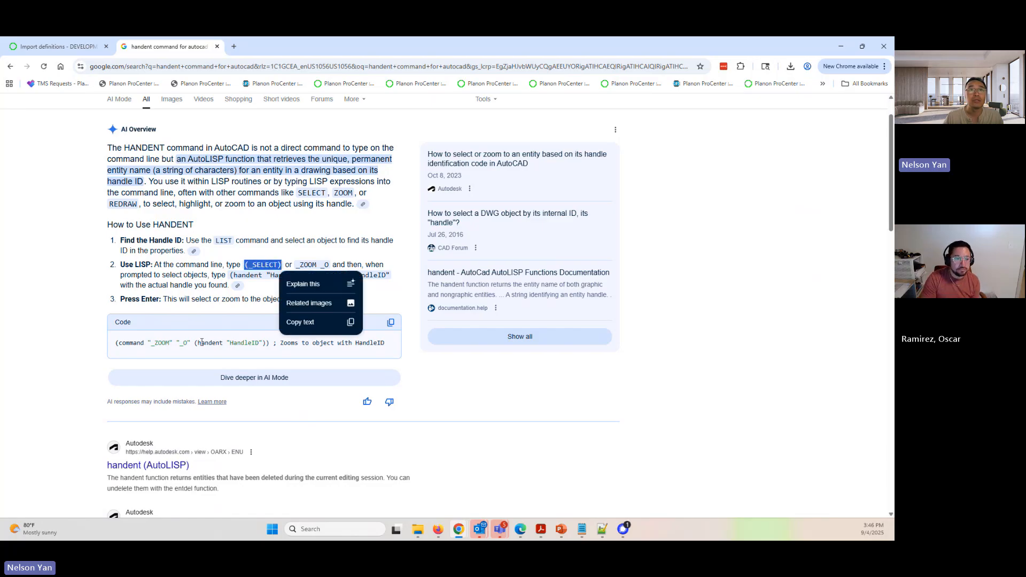
drag(194, 343, 230, 343)
click(258, 345)
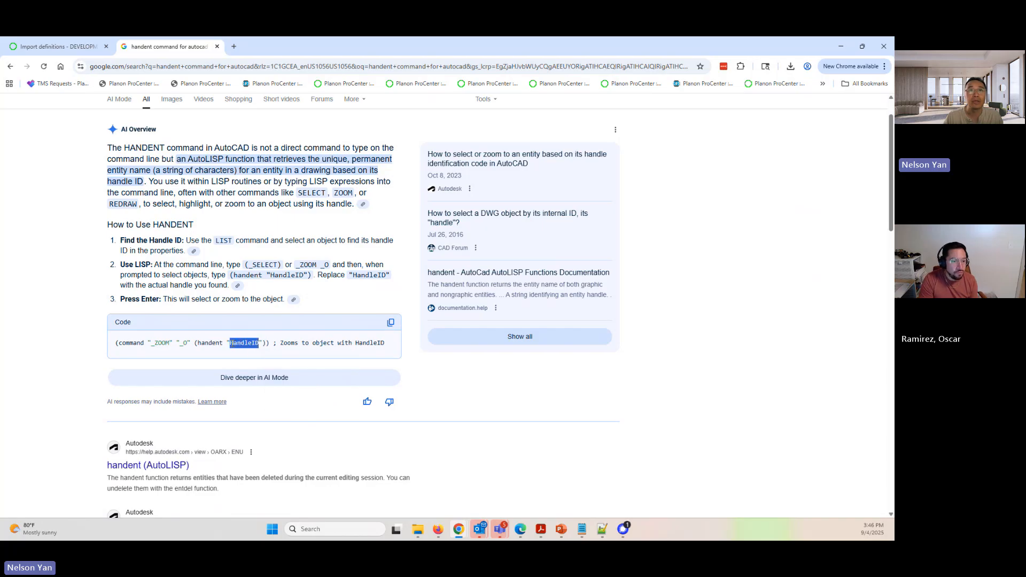
click(74, 48)
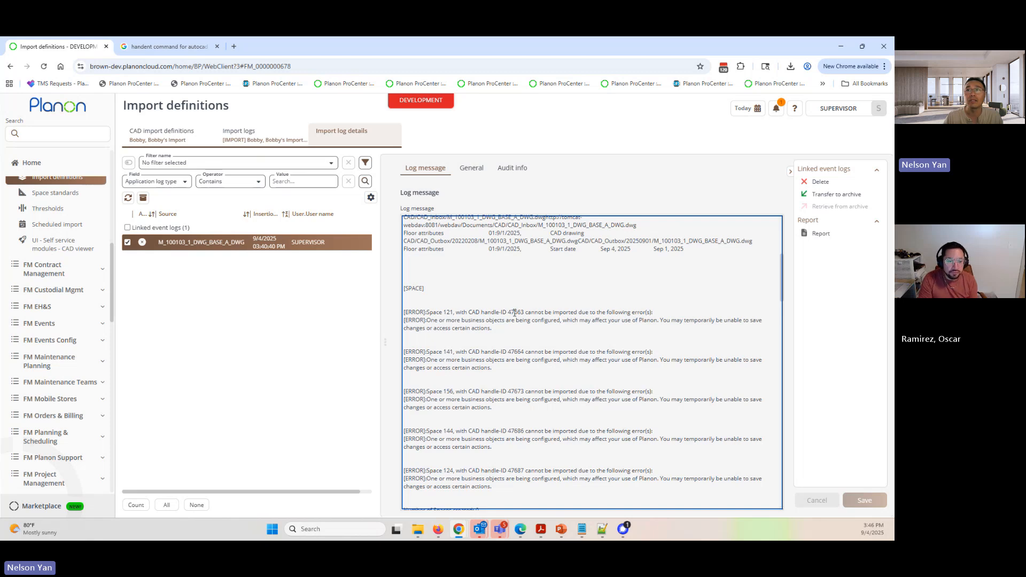
double_click(515, 313)
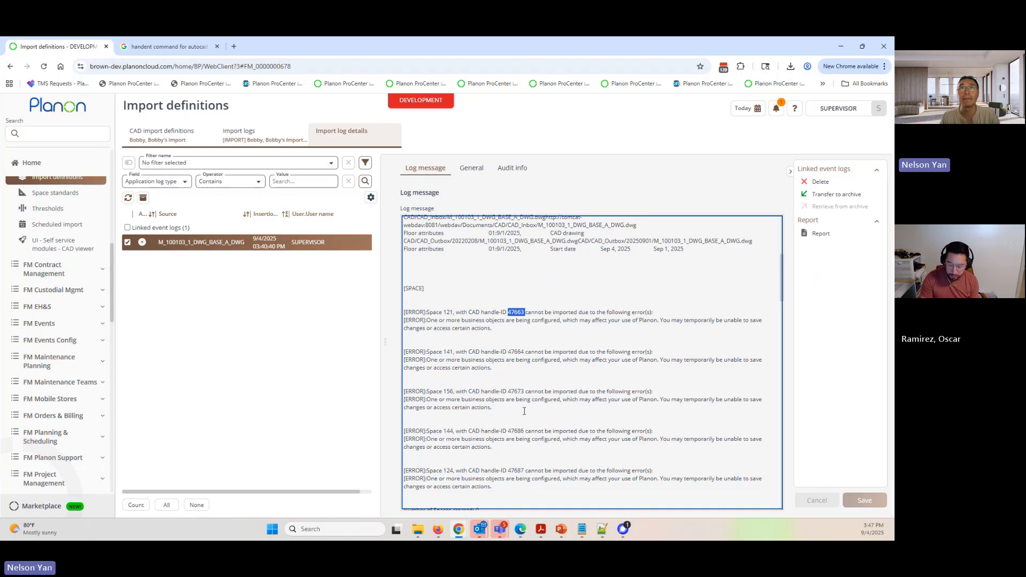
- Reopen Spaces & Workspaces, revisit the Andrews Hall property and its floors, and select all first-floor spaces to highlight them in the CAD drawing
click(170, 138)
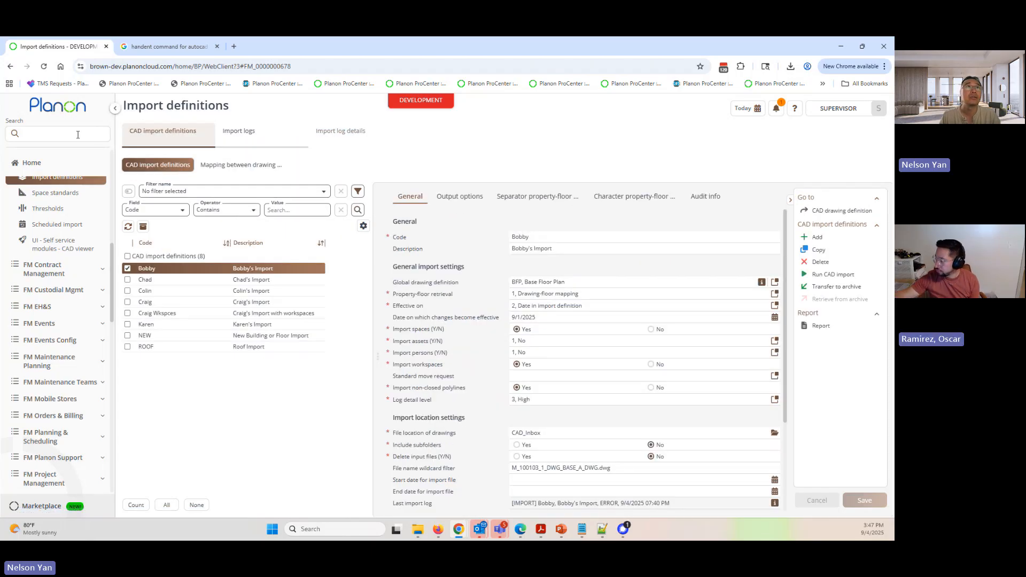
click(77, 134)
click(142, 183)
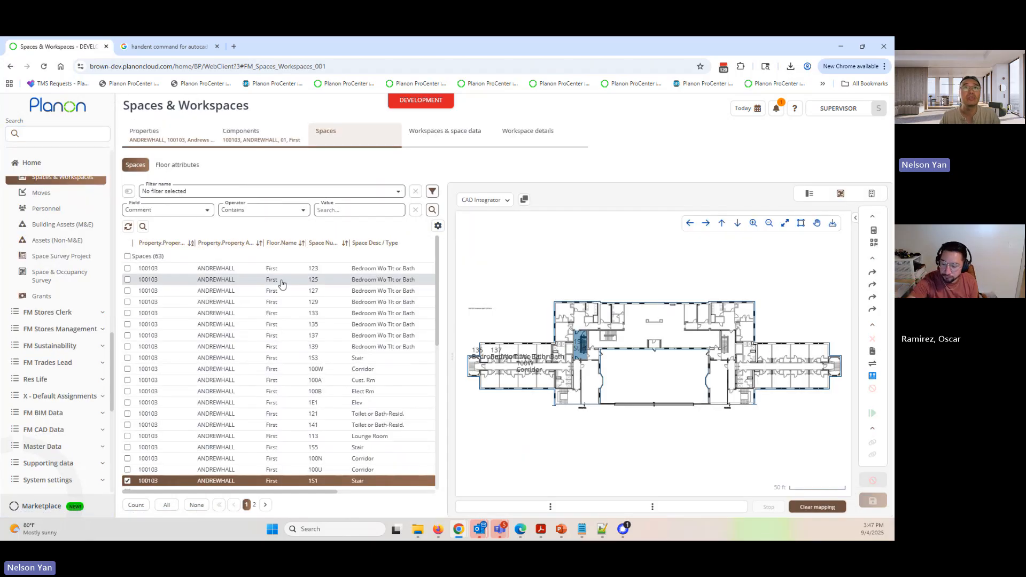
click(172, 142)
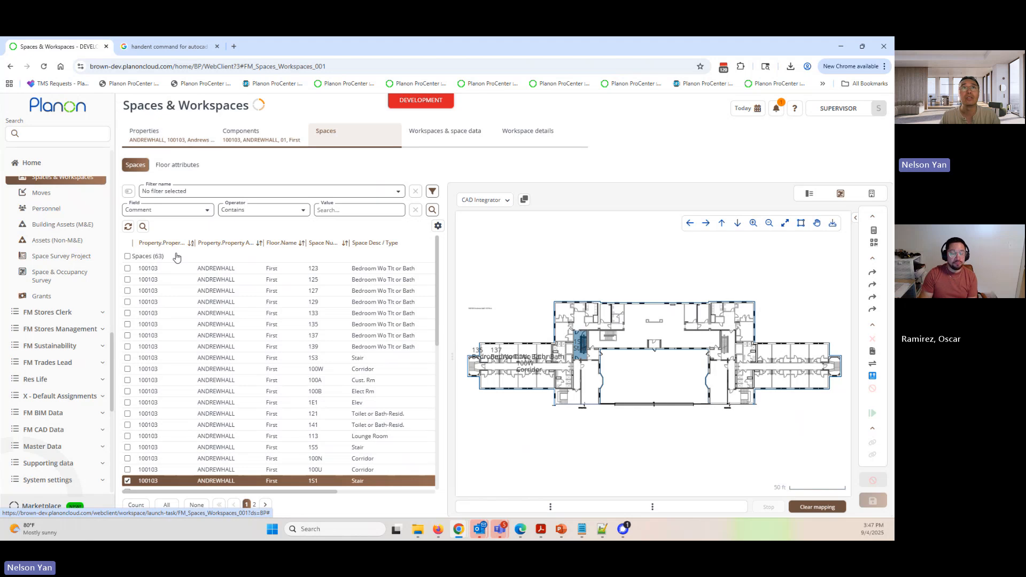
click(254, 134)
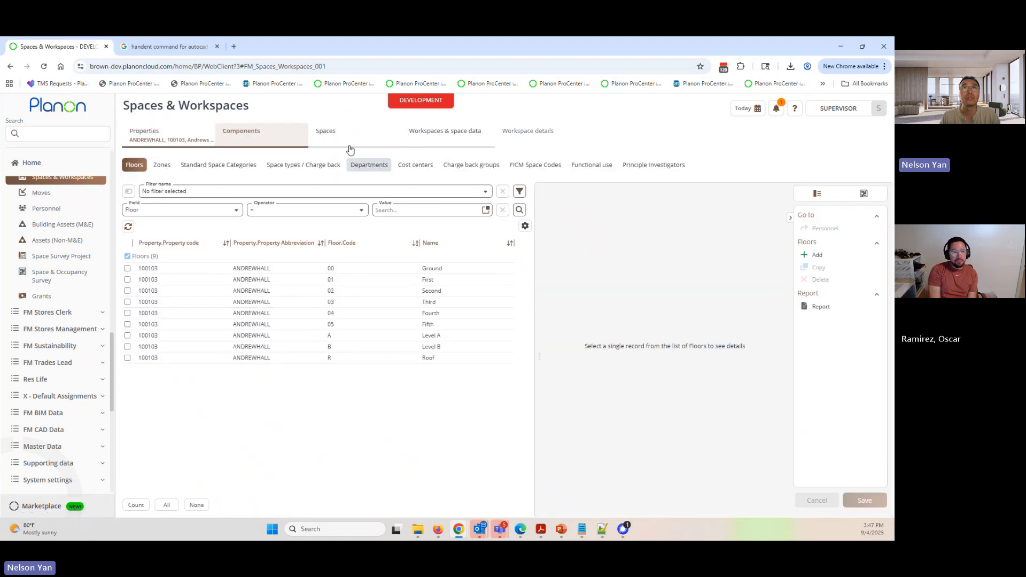
click(349, 143)
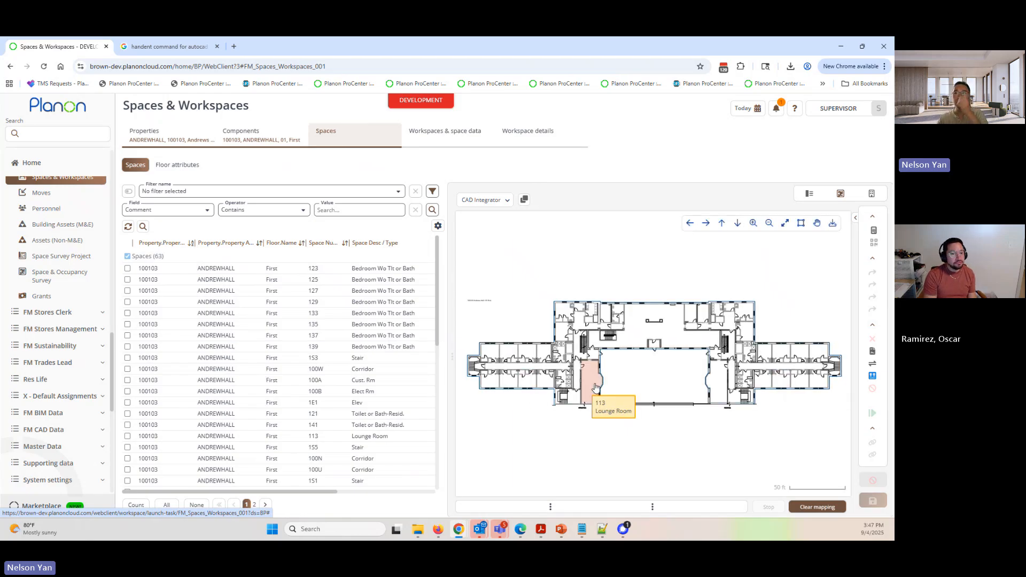
click(167, 505)
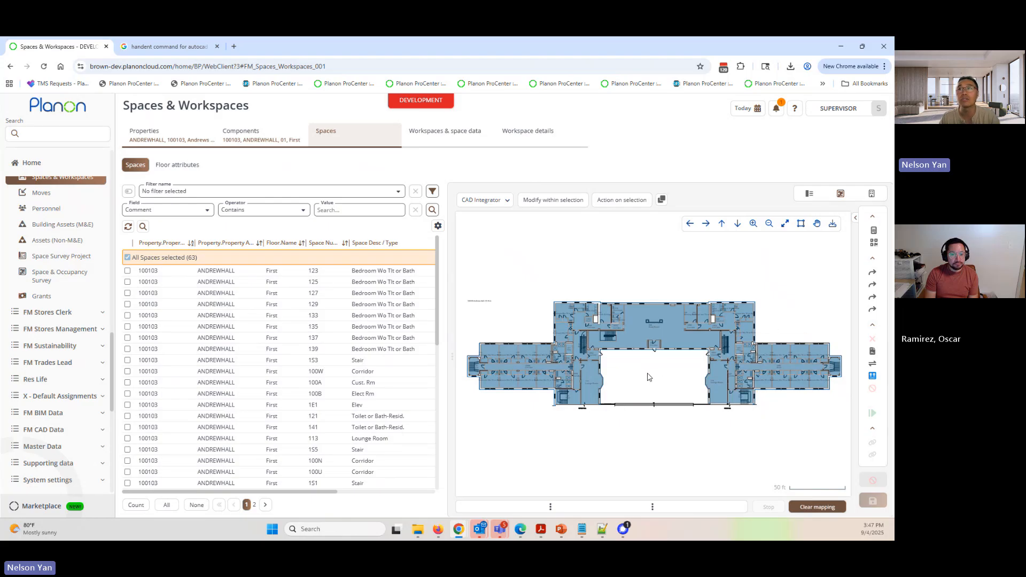
- View the fixed workspaces of the selected spaces, select WS_1529764_1, and return to the spaces level to show the floor attributes
click(436, 145)
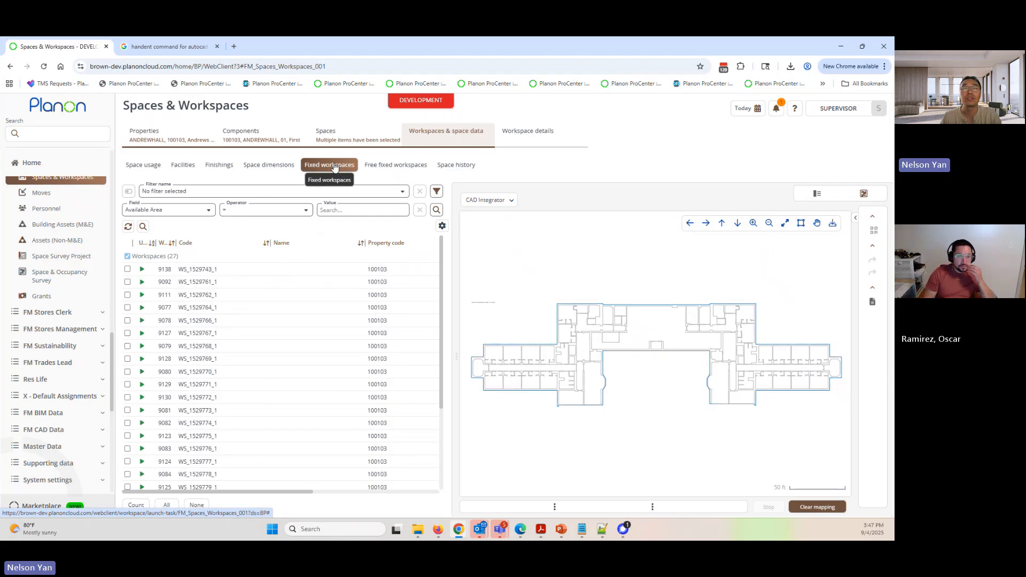
click(246, 308)
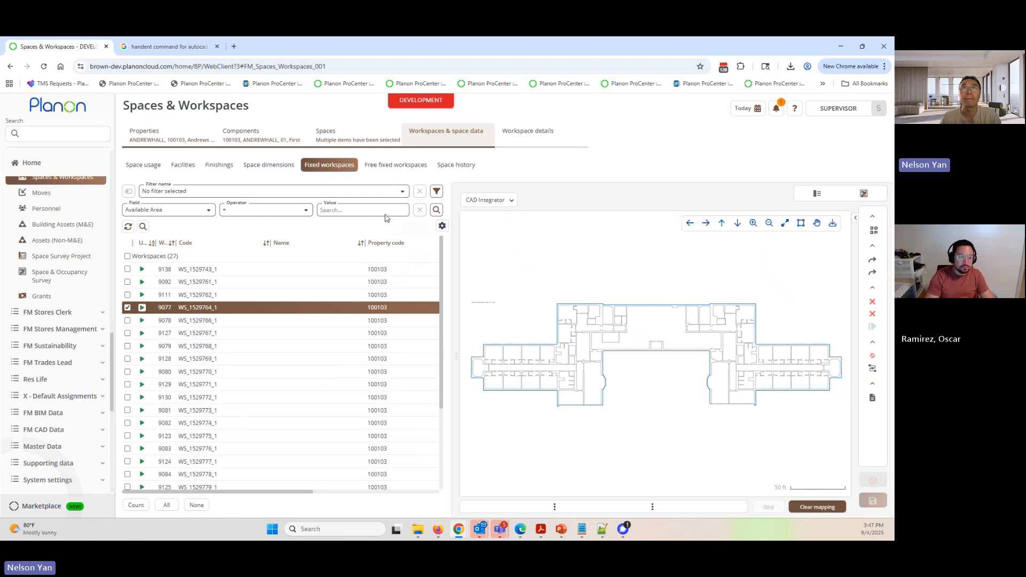
click(357, 137)
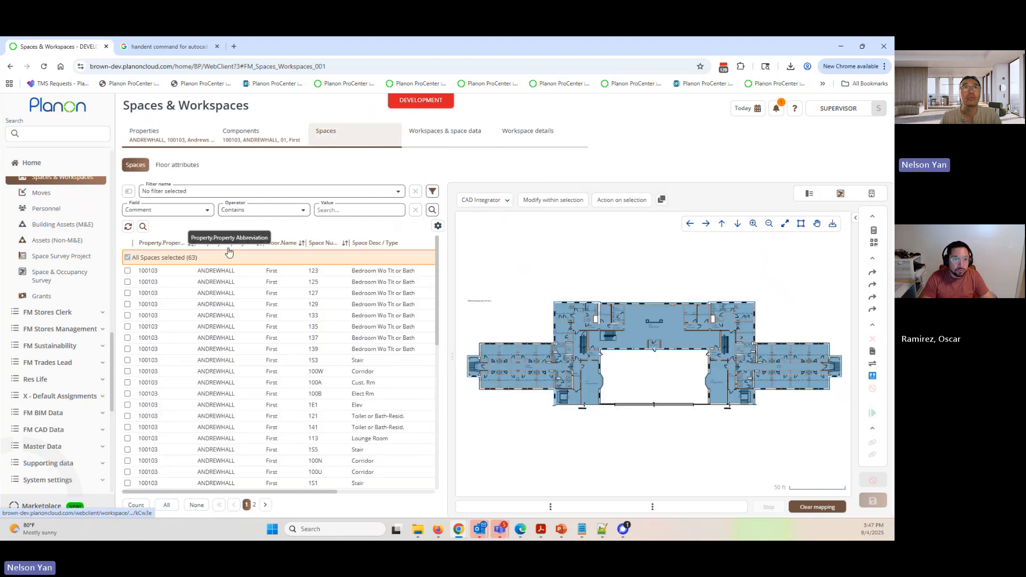
click(179, 167)
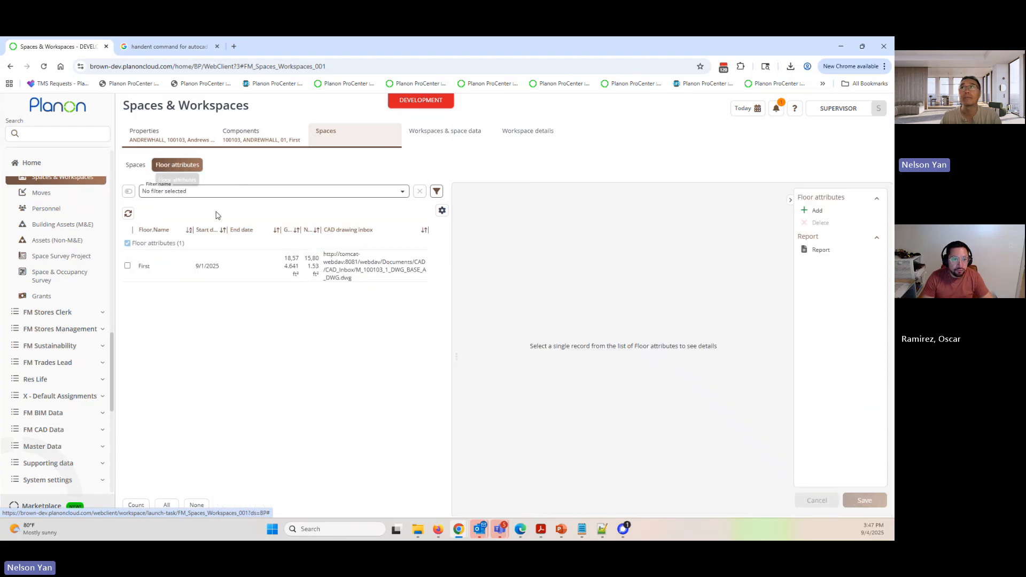
- Select the First floor attributes record and set the reference date to Inactive to list all of the floor's dated records
click(207, 277)
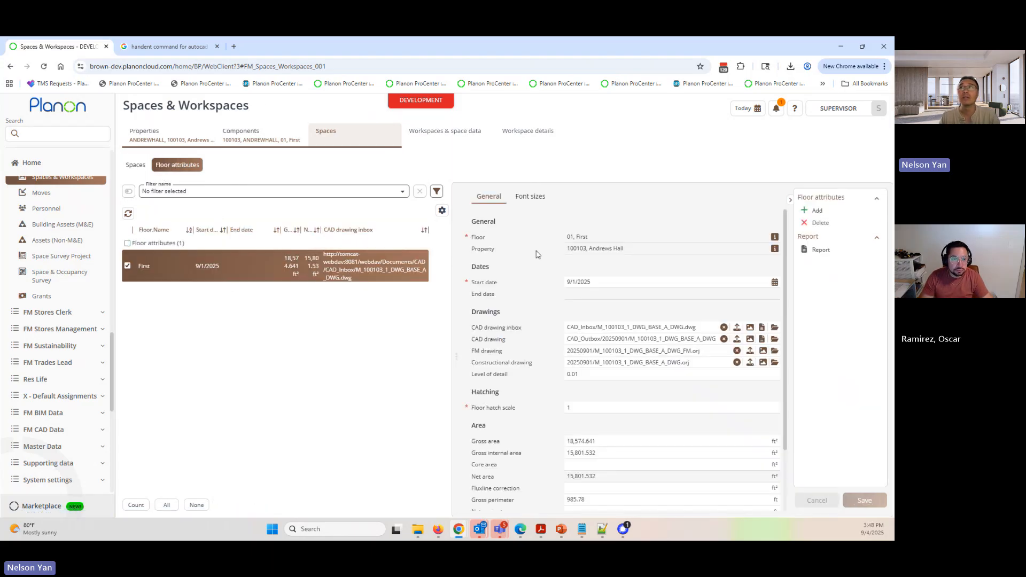
click(754, 108)
click(757, 156)
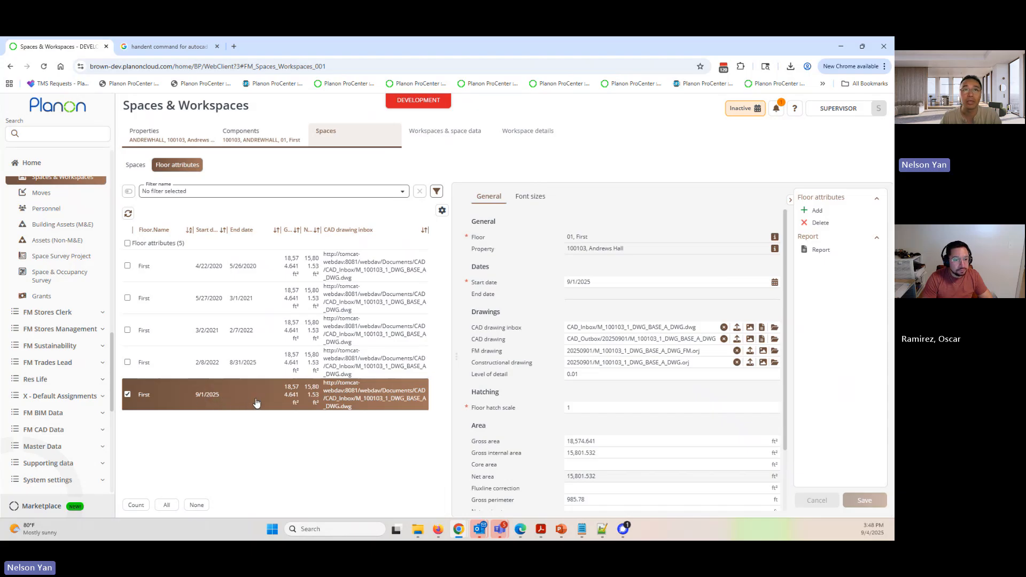
- Set the reference date to 5/1/2020 to show the floor attributes record valid on that date
click(758, 109)
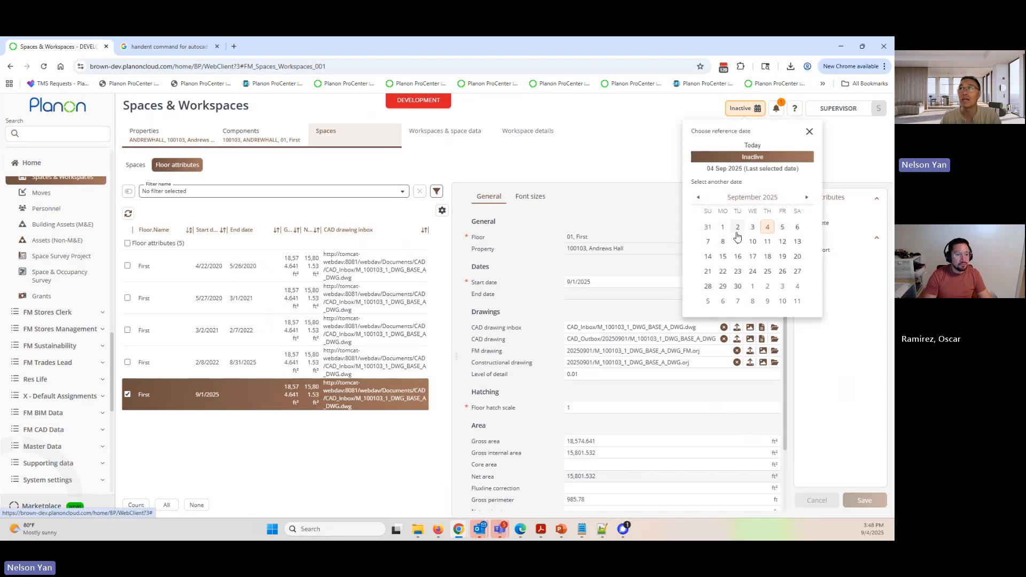
click(698, 198)
click(698, 199)
click(697, 199)
click(698, 198)
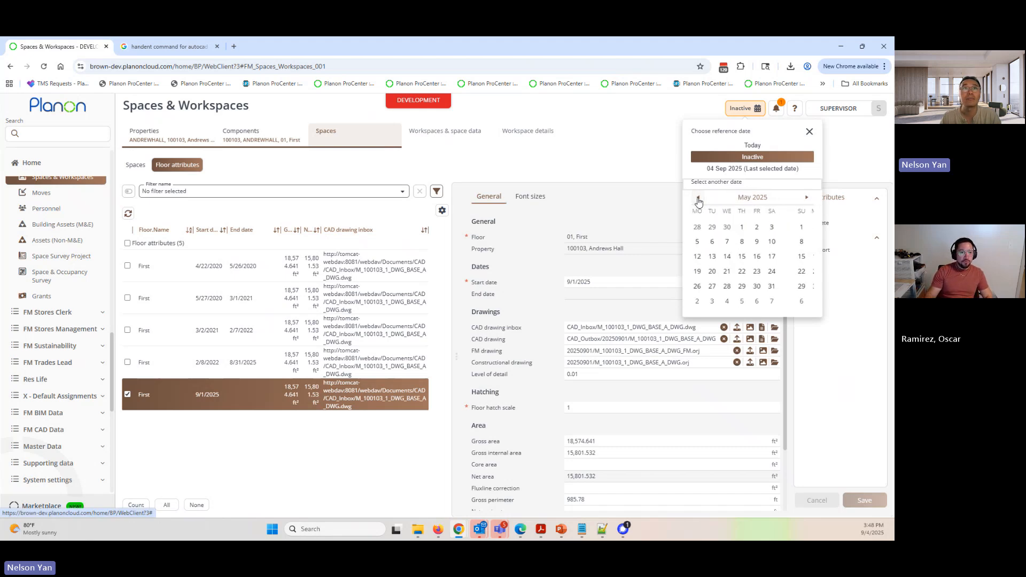
click(697, 199)
click(698, 199)
click(698, 199)
click(698, 199)
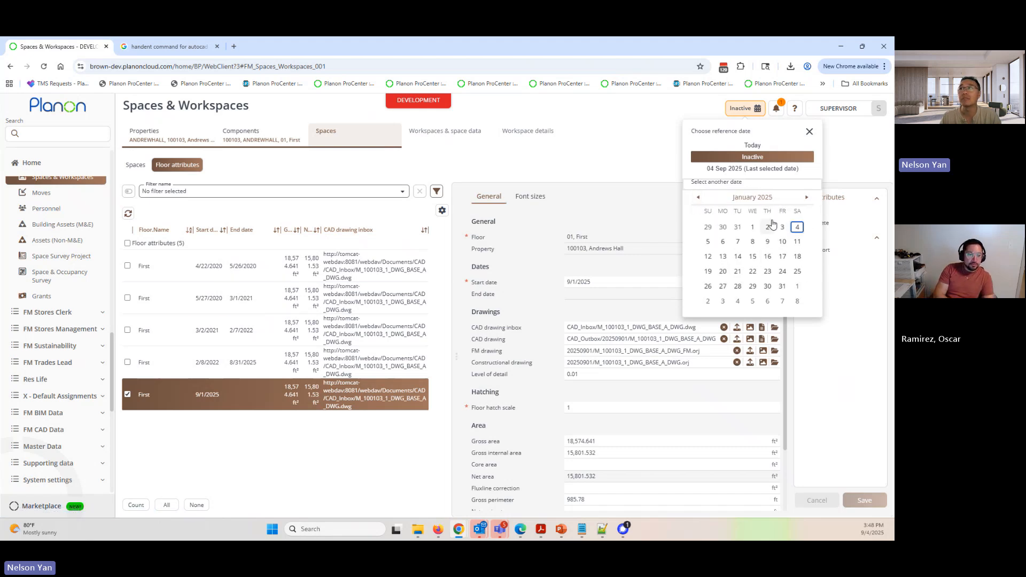
click(753, 198)
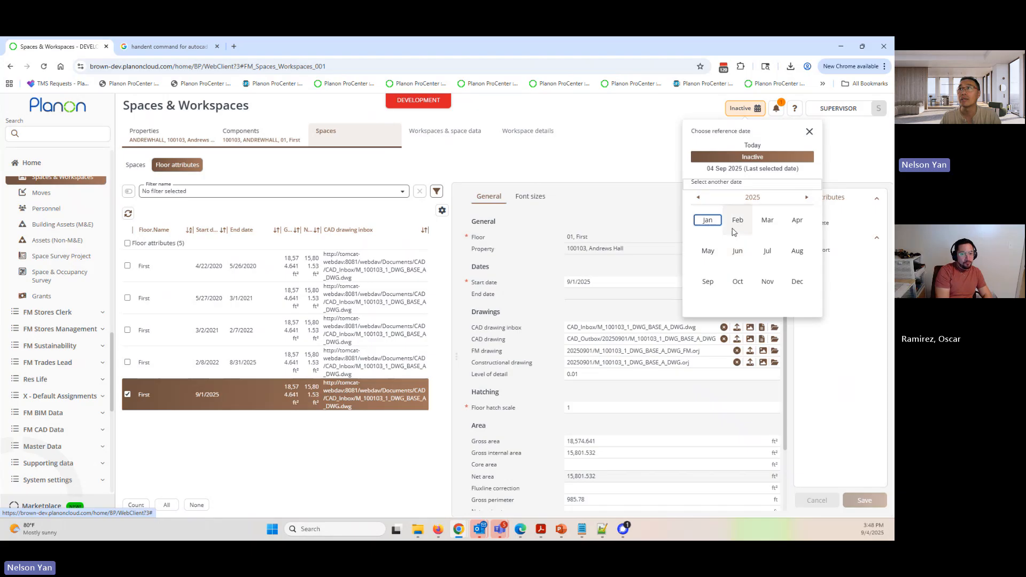
click(752, 197)
click(698, 198)
click(698, 198)
click(698, 198)
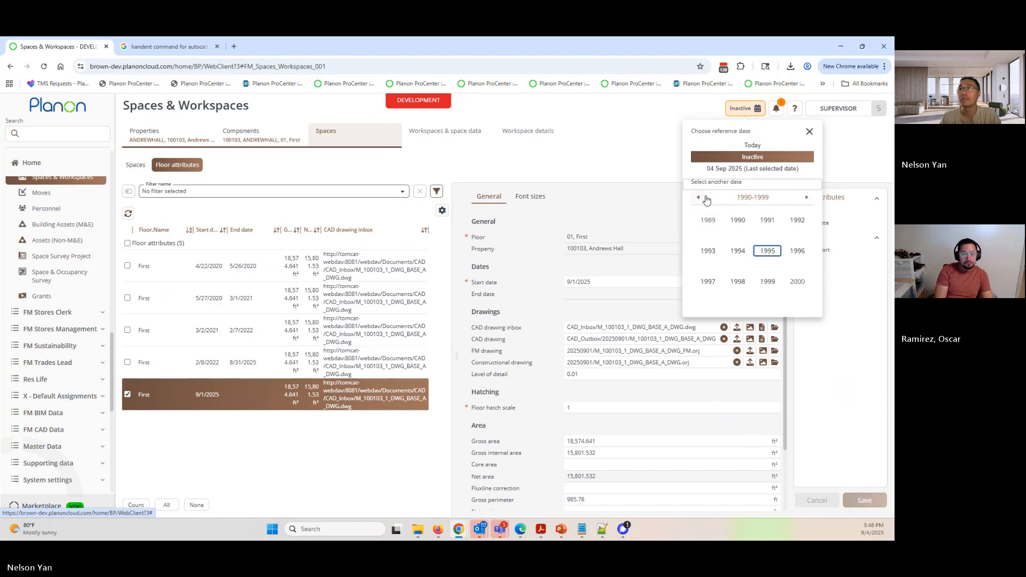
click(807, 198)
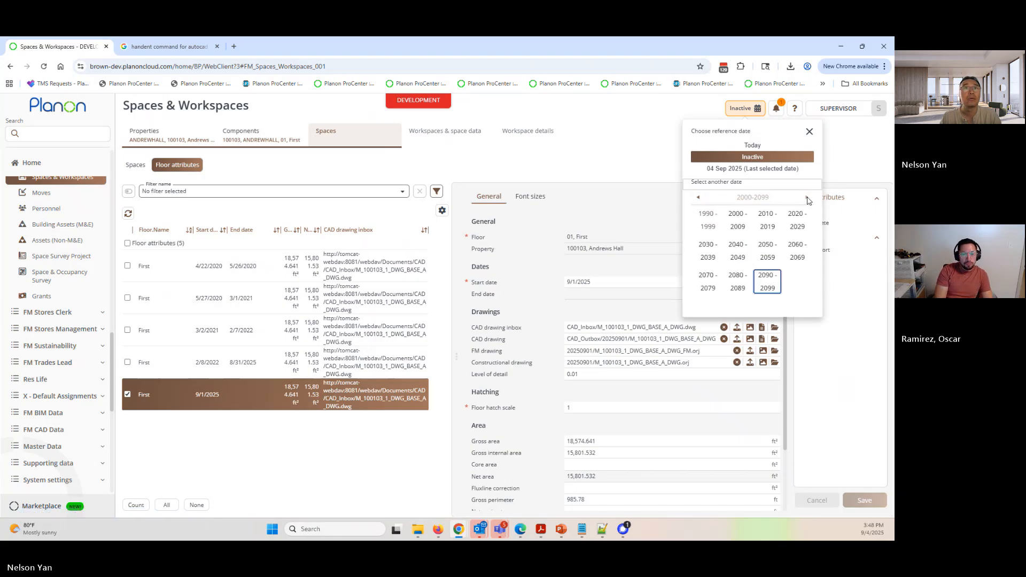
click(756, 114)
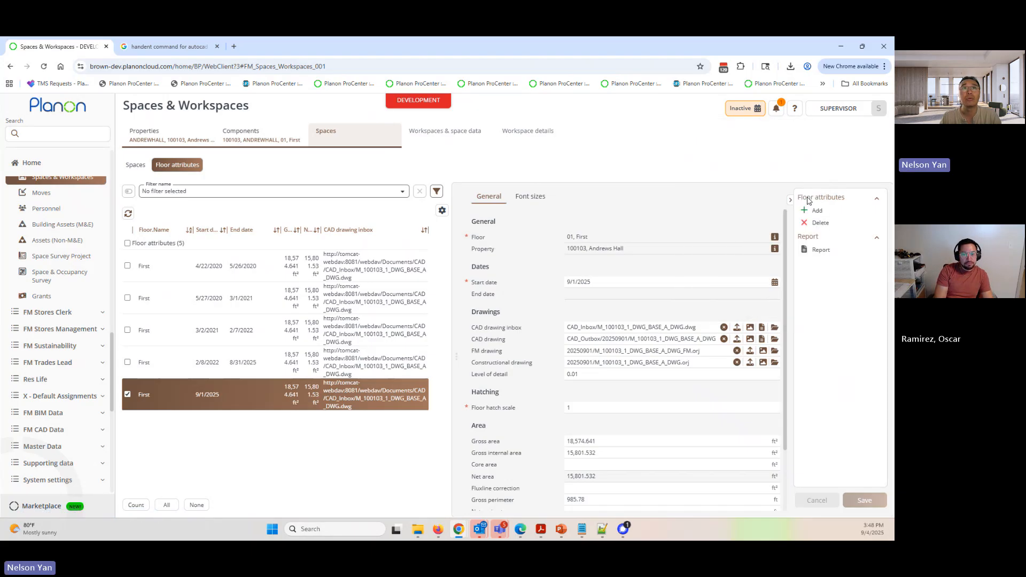
click(756, 114)
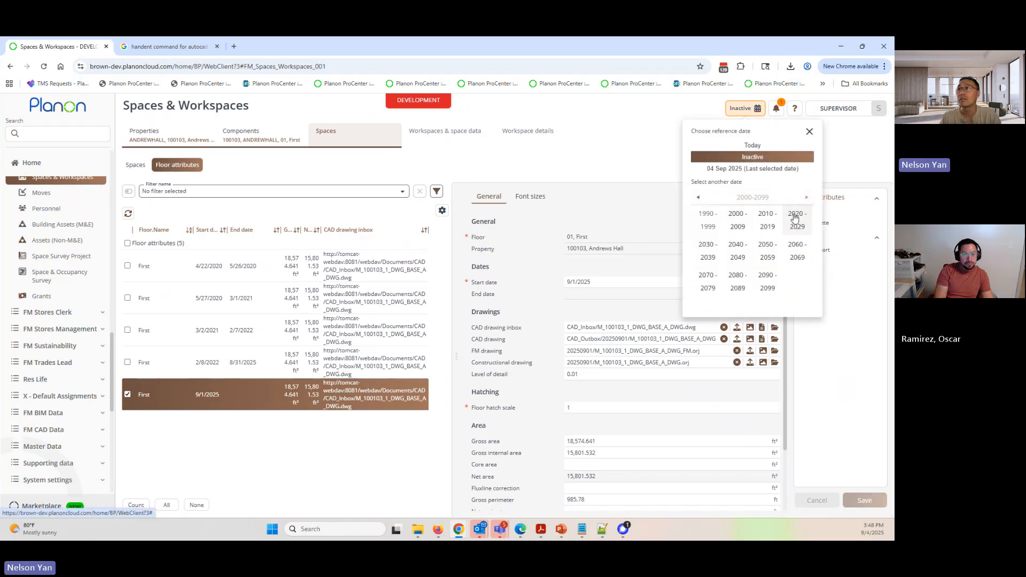
click(795, 217)
click(738, 225)
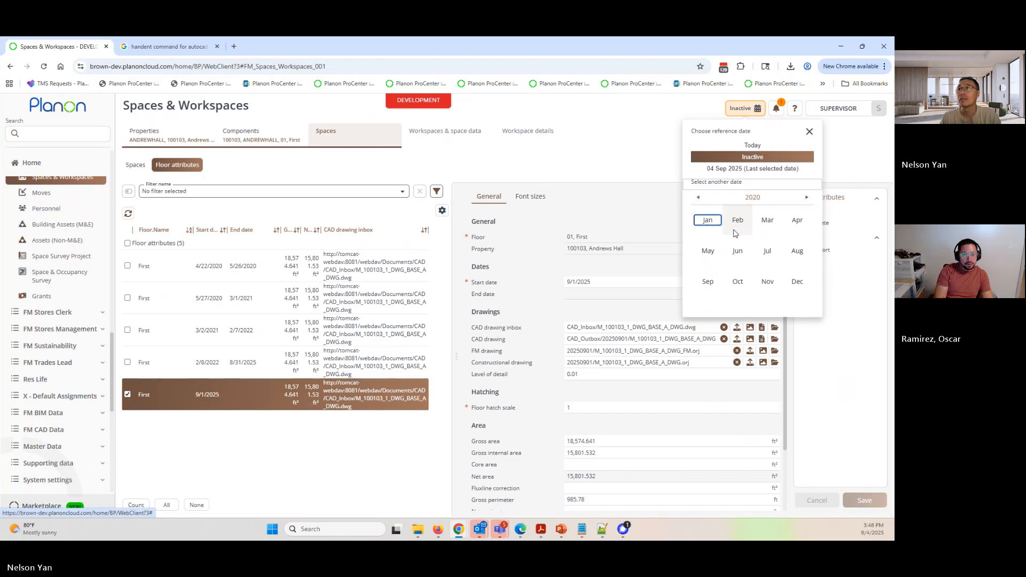
click(797, 220)
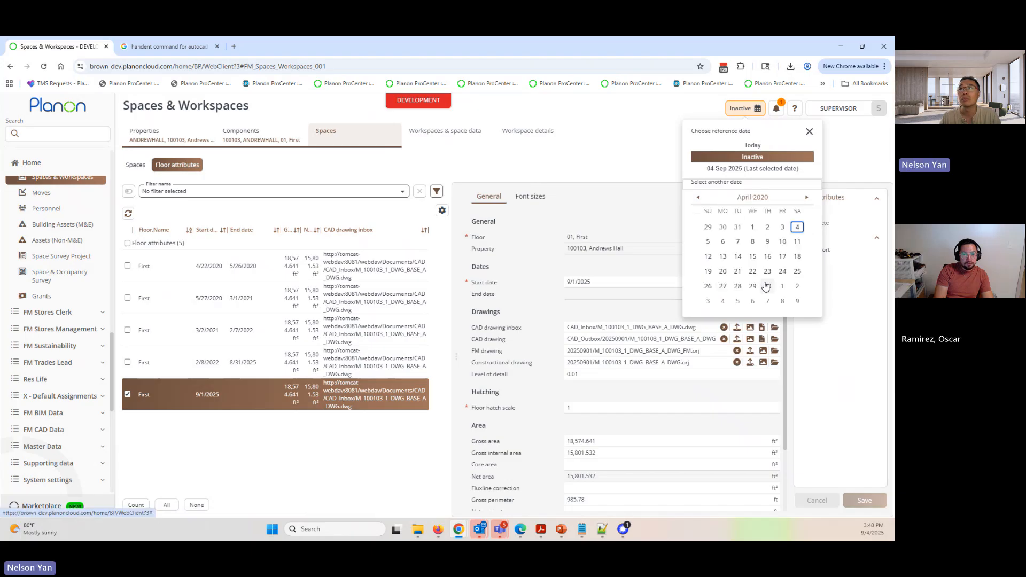
click(782, 290)
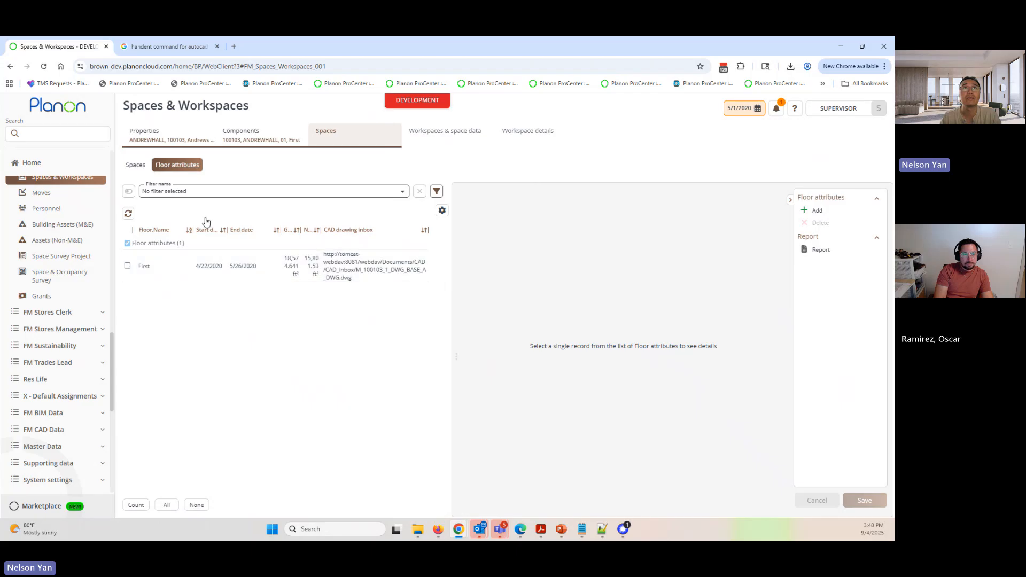
- Select all first-floor spaces to highlight them in the drawing for 5/1/2020, and reset the reference date to Today
click(135, 165)
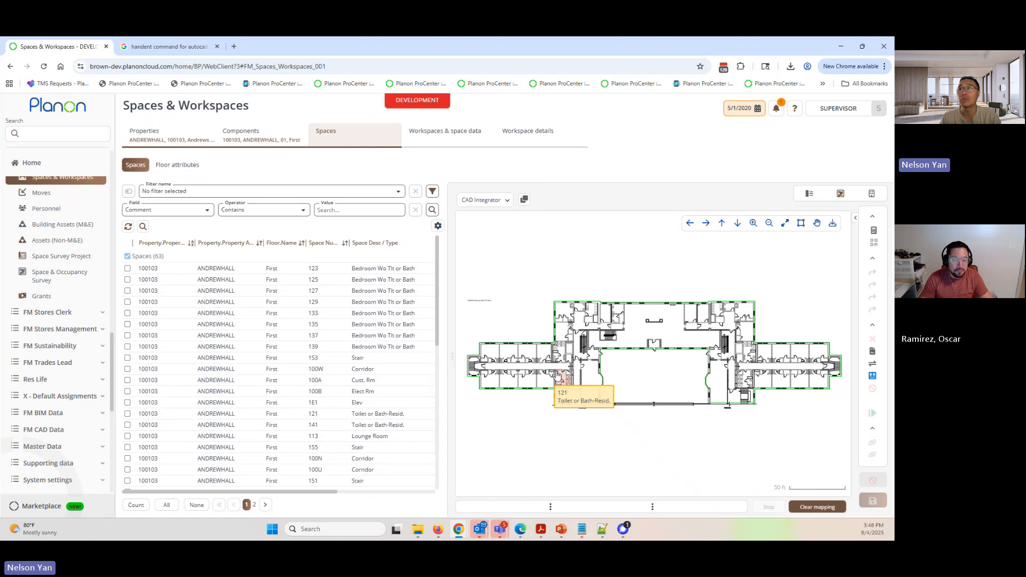
click(166, 505)
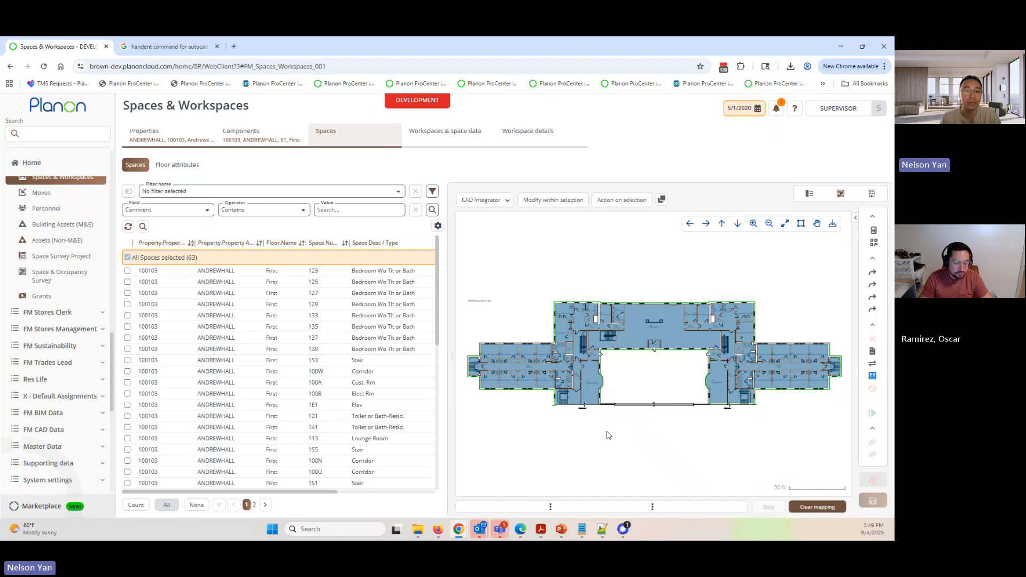
click(755, 108)
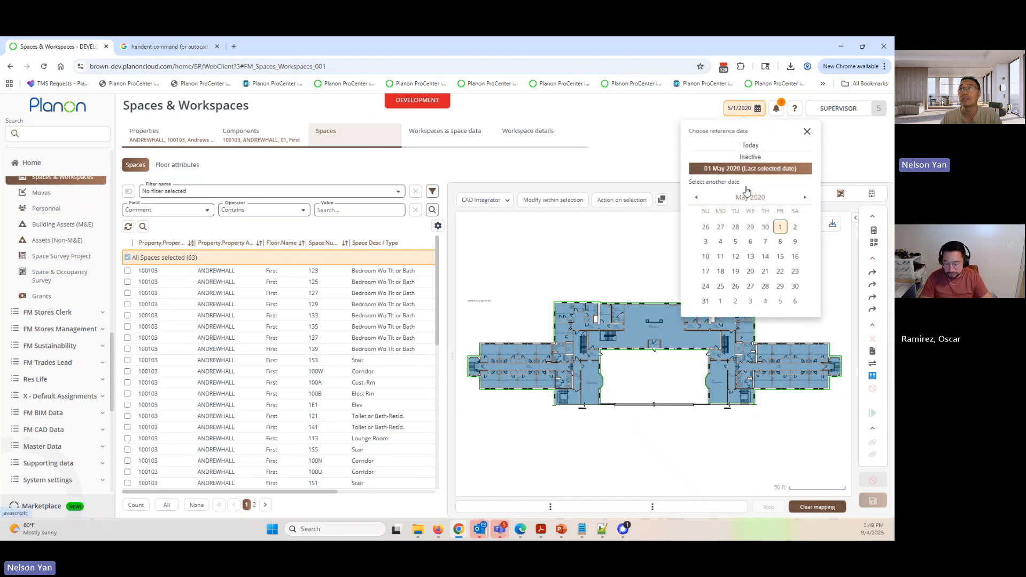
click(751, 145)
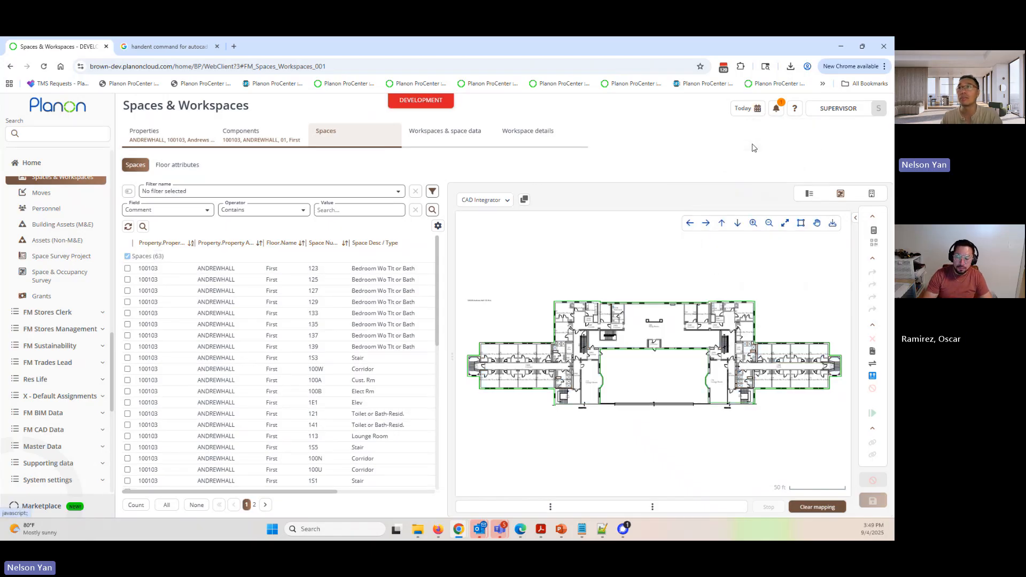
- Reopen the floor attributes, select the First record, and list all dated records with the Inactive reference date
click(293, 345)
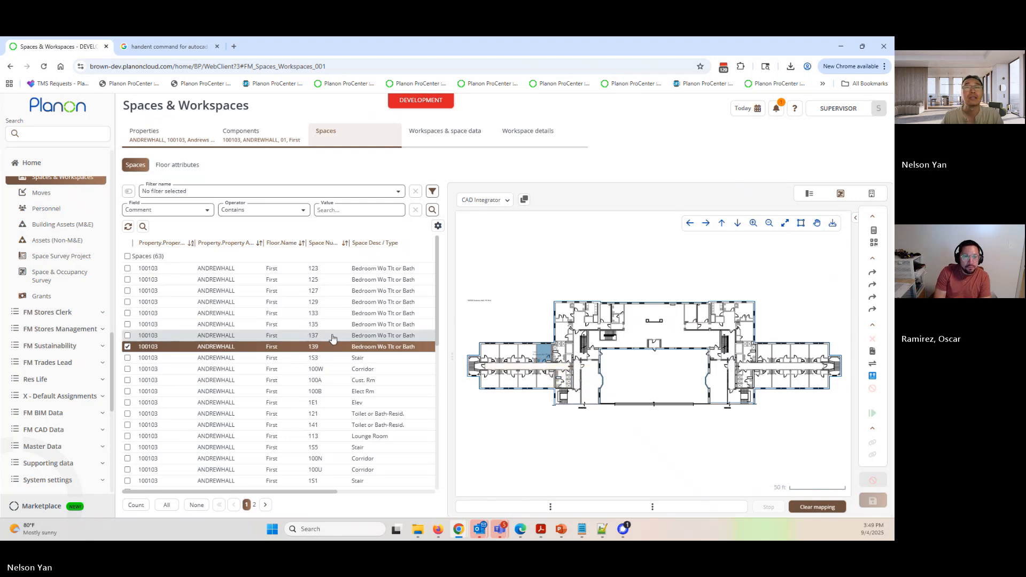
click(180, 167)
click(250, 271)
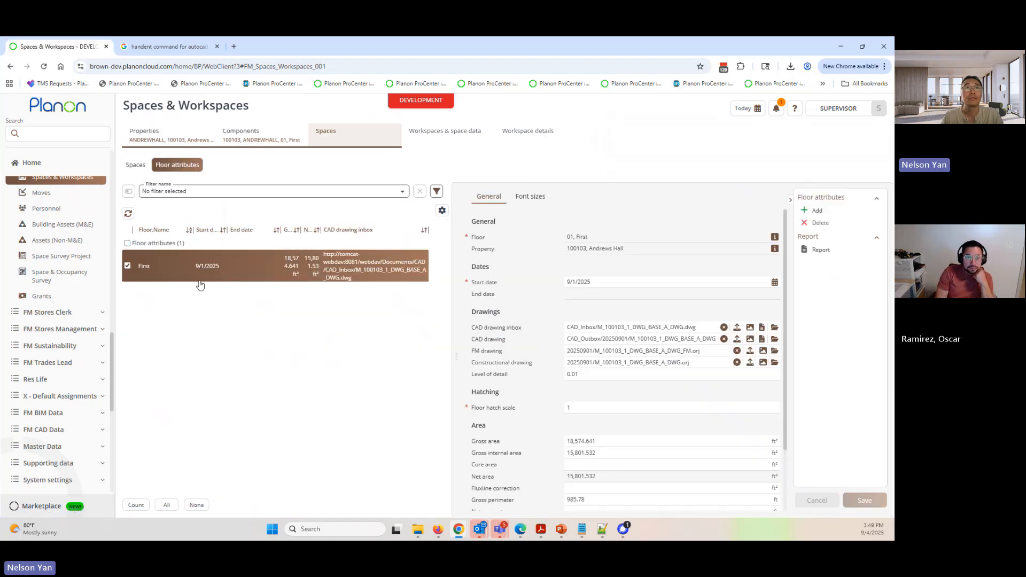
click(747, 108)
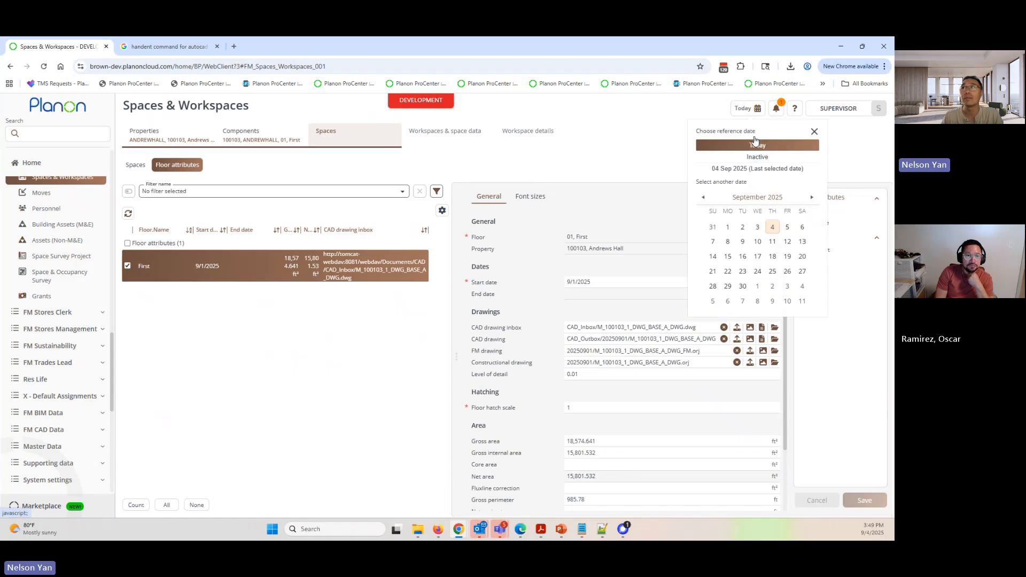
click(756, 157)
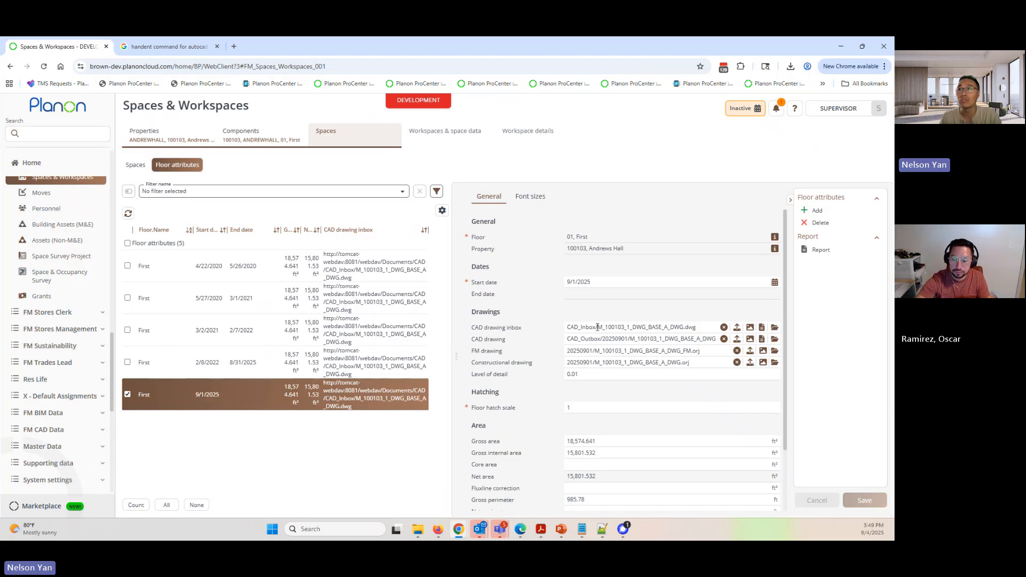
- Examine the file paths of the CAD drawing inbox, CAD drawing, FM drawing and constructional drawing in the 9/1/2025 floor attributes record
drag(600, 328, 703, 325)
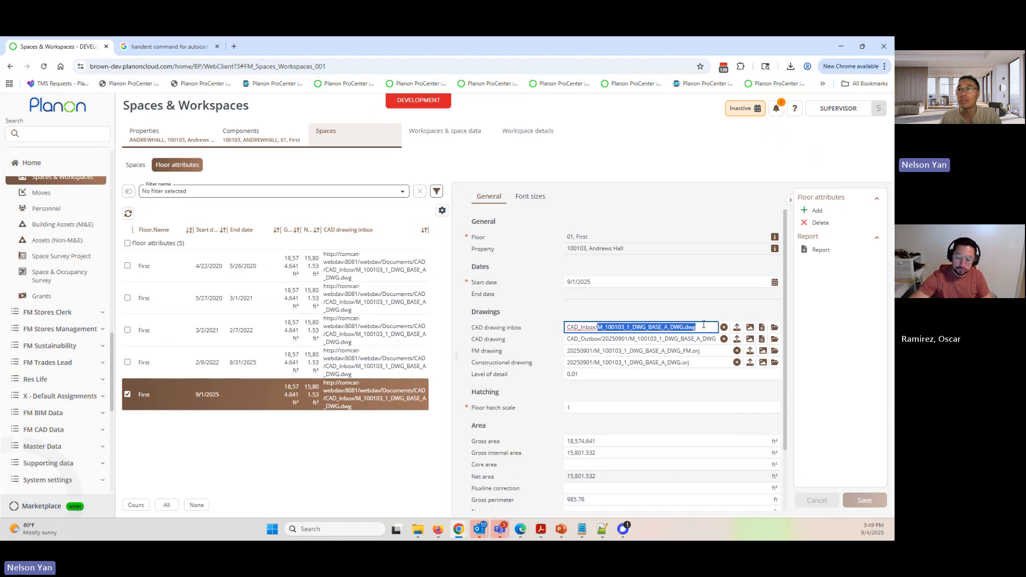
click(602, 339)
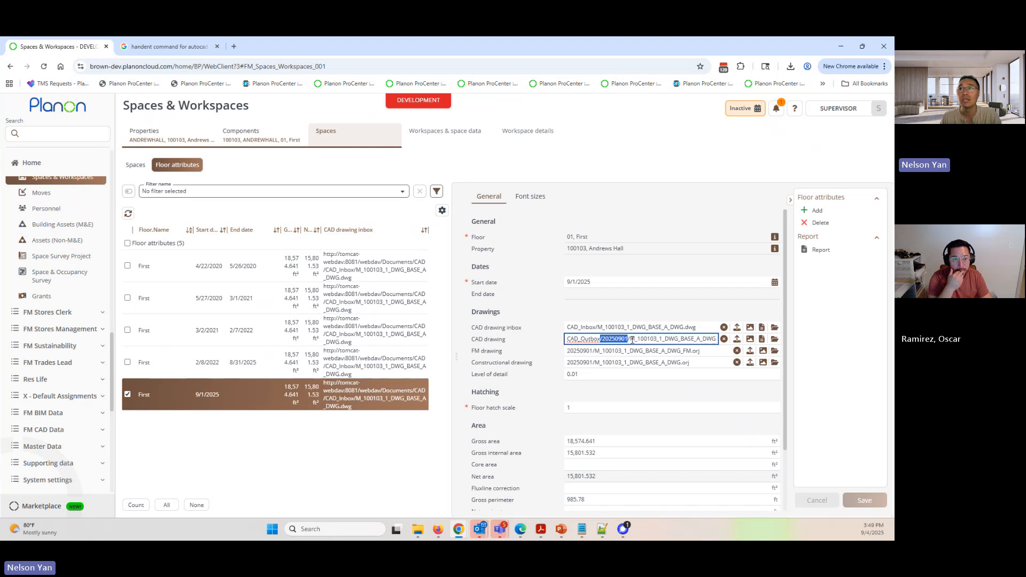
drag(631, 339, 716, 340)
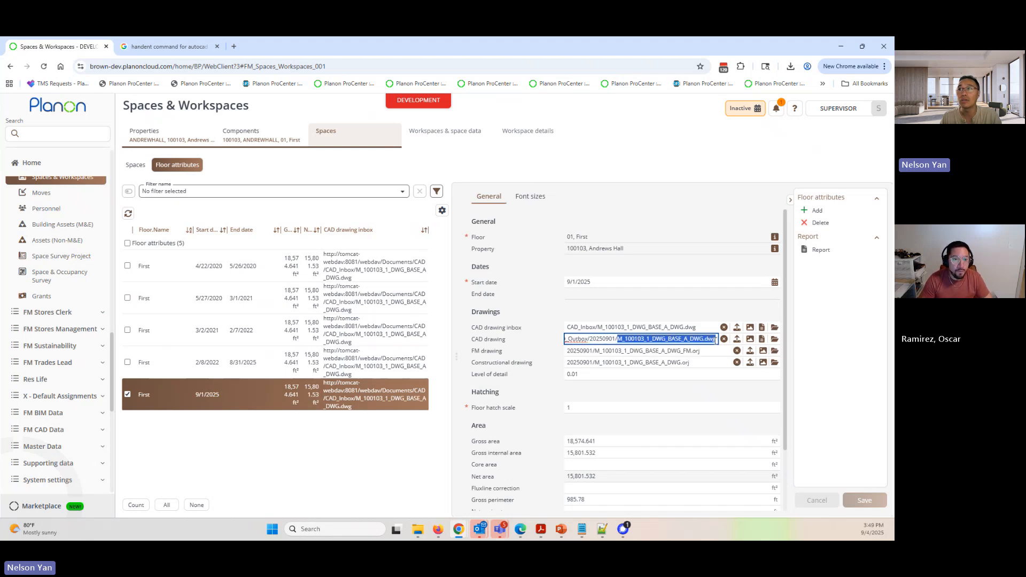
drag(568, 351, 706, 352)
click(596, 352)
drag(595, 363, 703, 364)
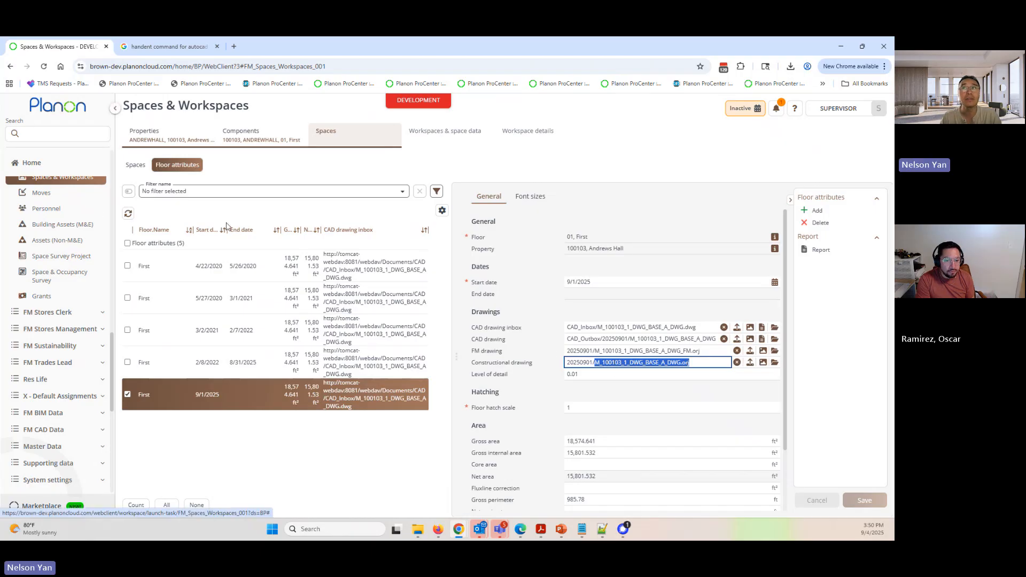
- Reset the reference date to Today and reopen the recently used Import definitions of FM CAD Integration
click(747, 109)
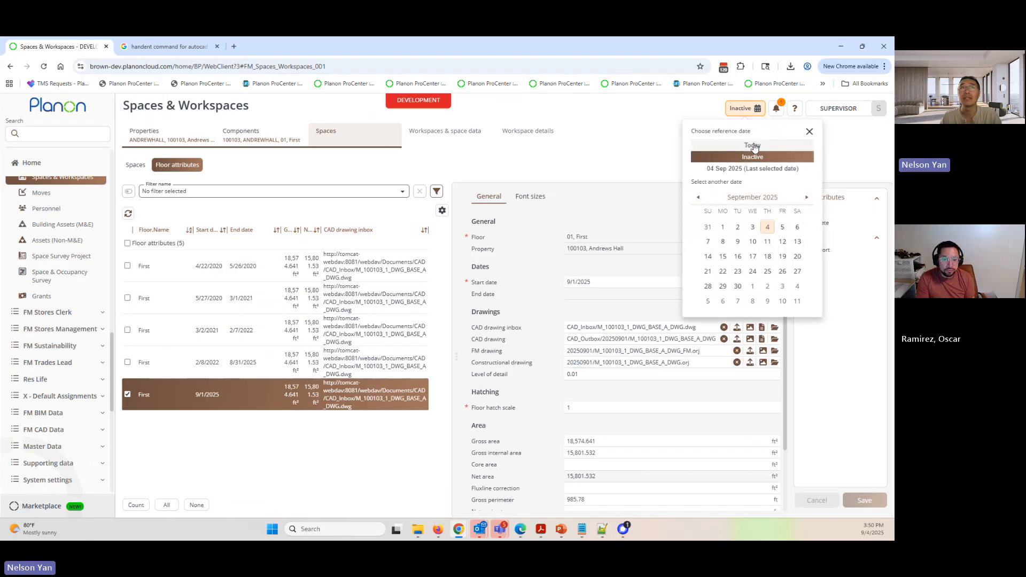
click(754, 146)
click(97, 137)
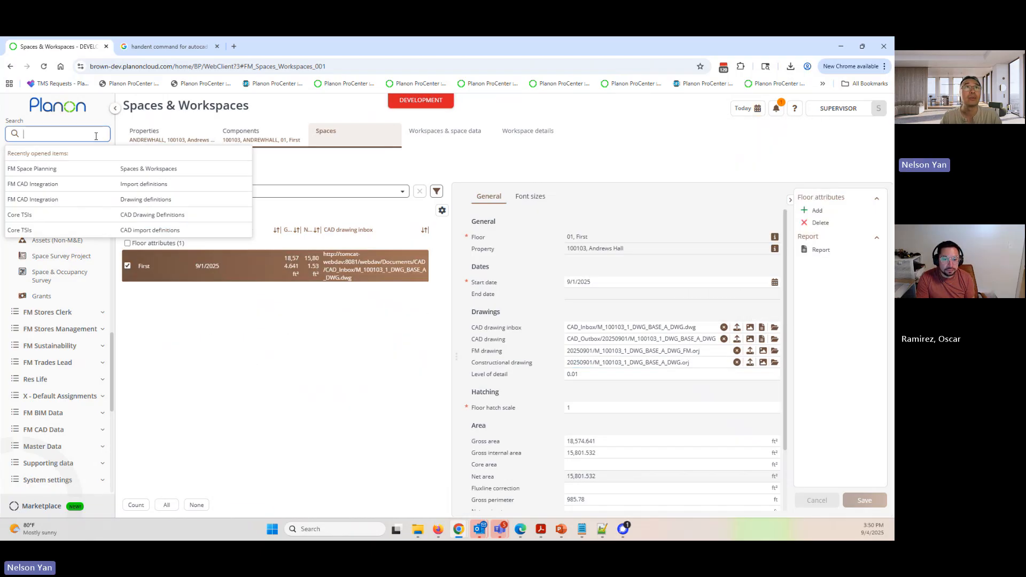
click(141, 185)
- Examine the selected import definition's date on which changes become effective, file name wildcard filter, and import and output location settings
click(535, 317)
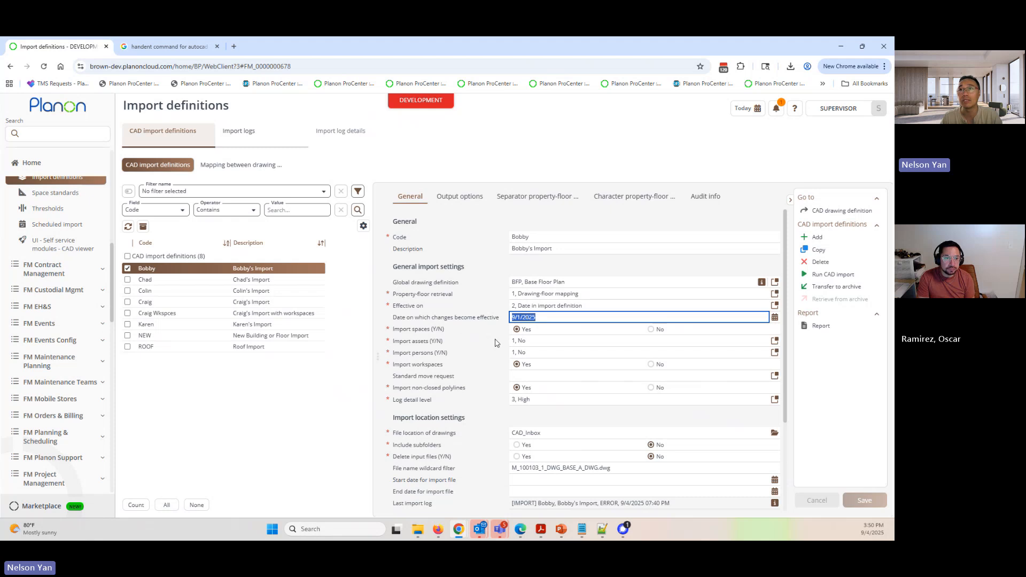
click(561, 318)
drag(533, 317, 500, 319)
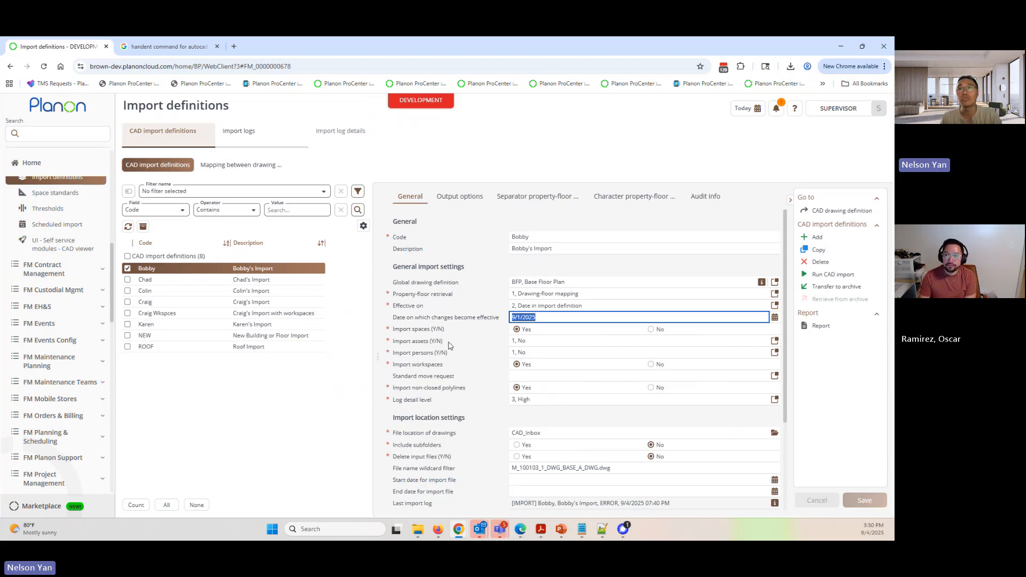
drag(565, 319, 487, 323)
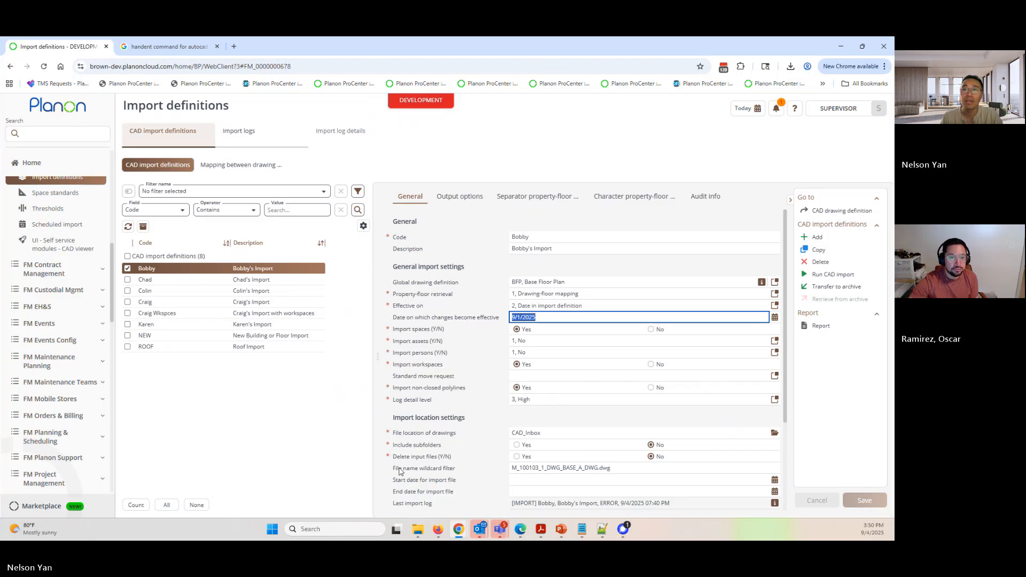
drag(397, 468, 440, 470)
click(642, 466)
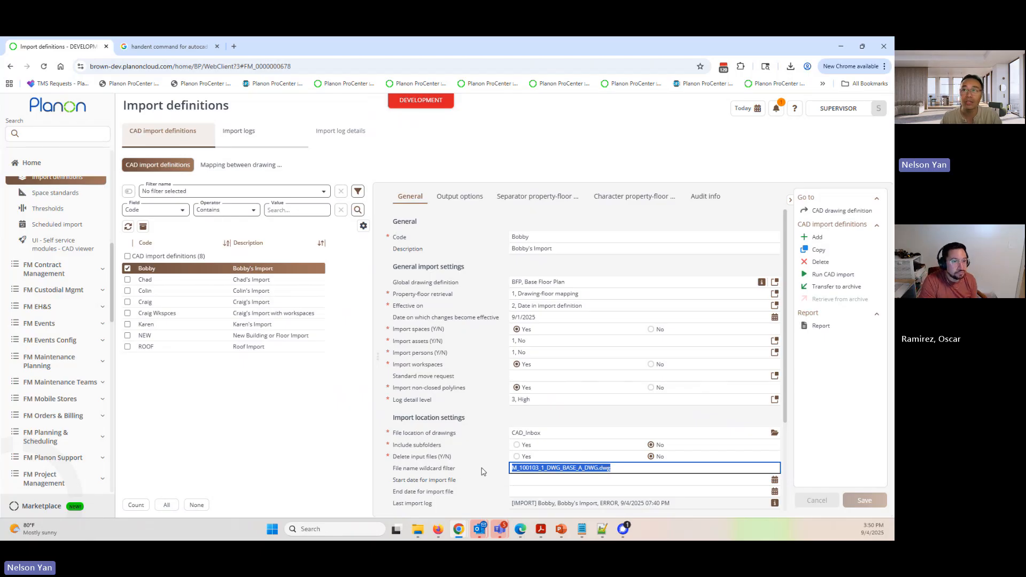
scroll(484, 471, down, 2)
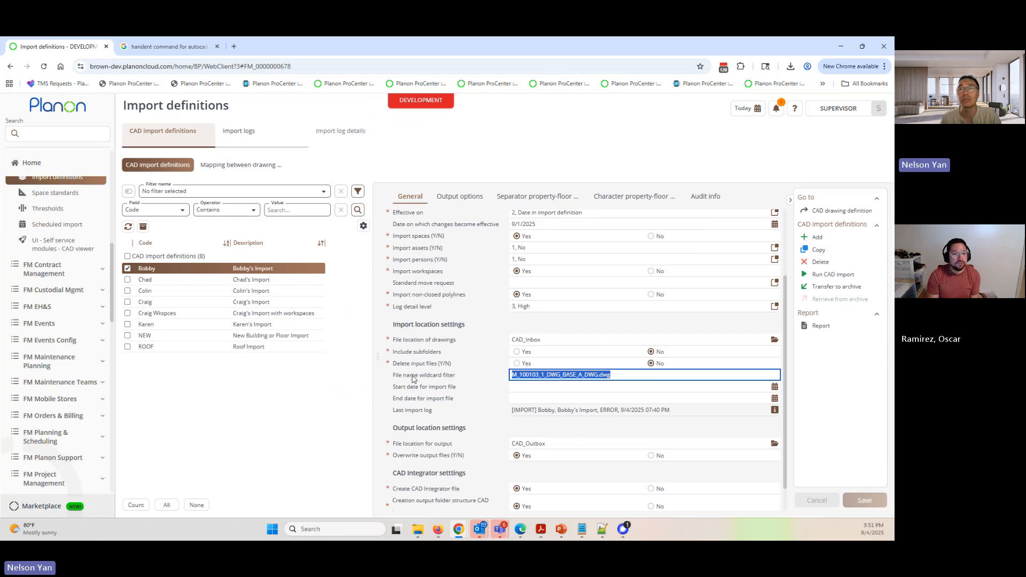
scroll(413, 379, up, 3)
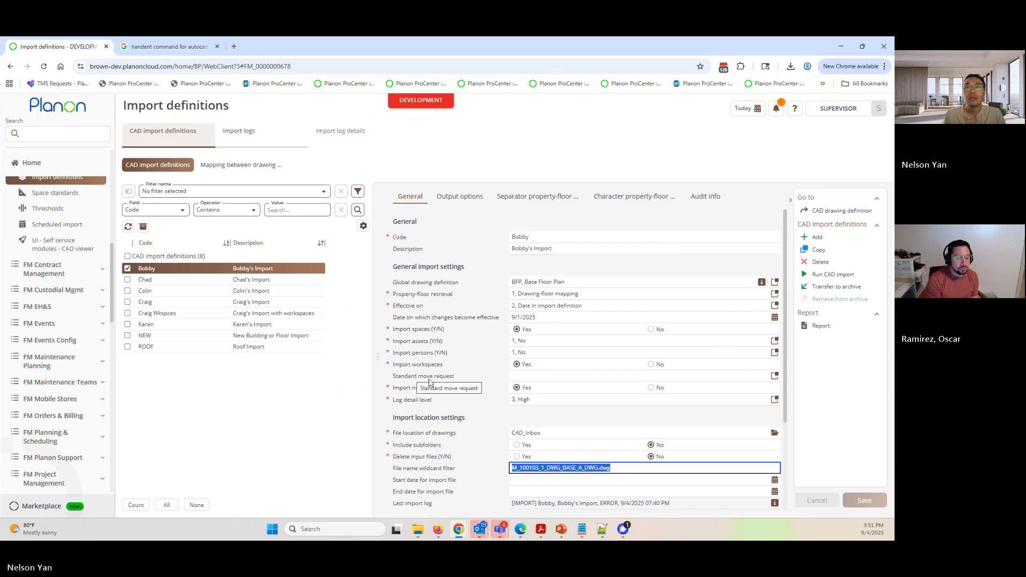
scroll(47, 370, up, 3)
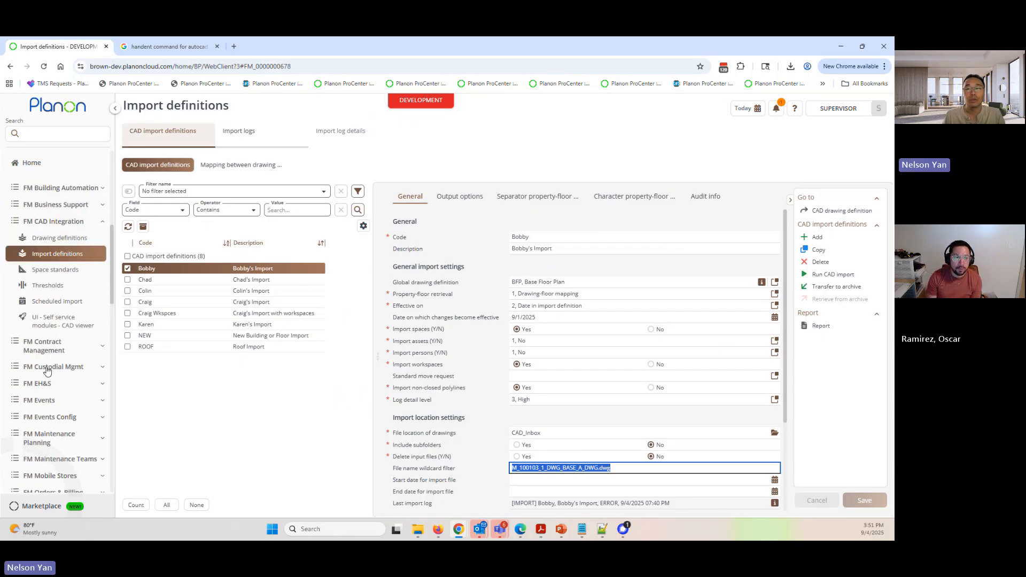
scroll(47, 371, up, 1)
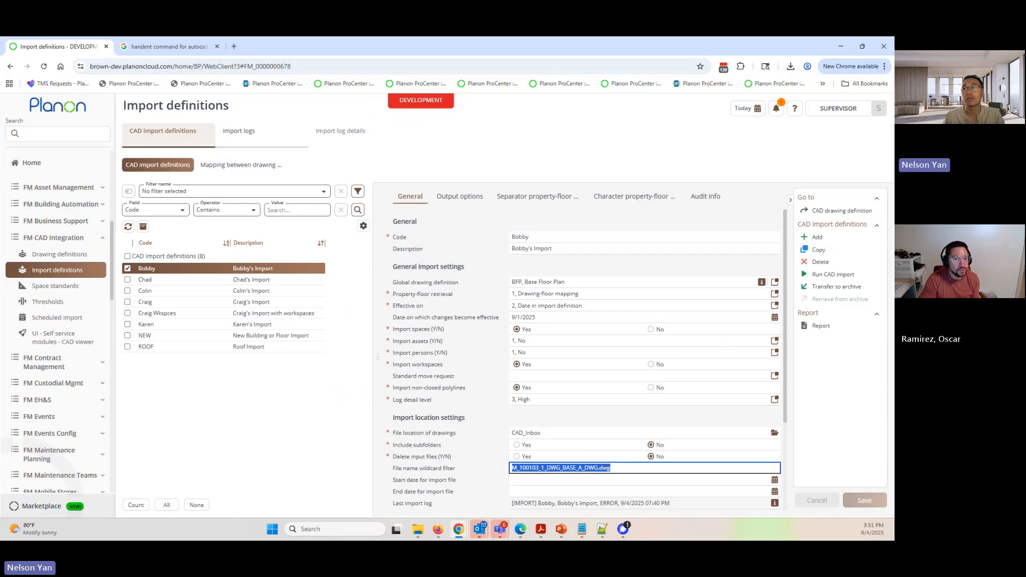
- Open the CAD drawing definitions and examine the CAD drawing template paths of the test and BFP definitions
click(60, 255)
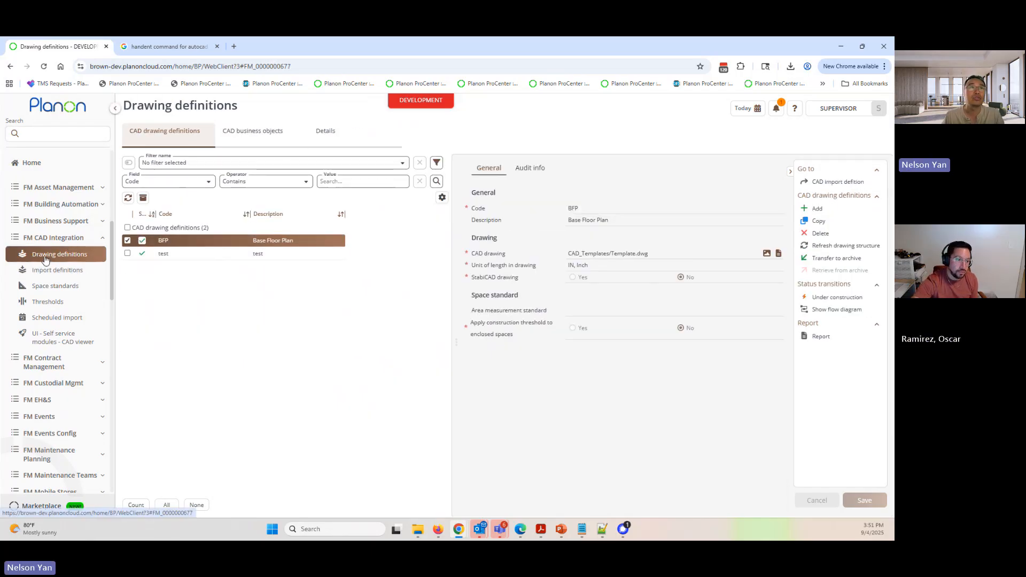
click(165, 256)
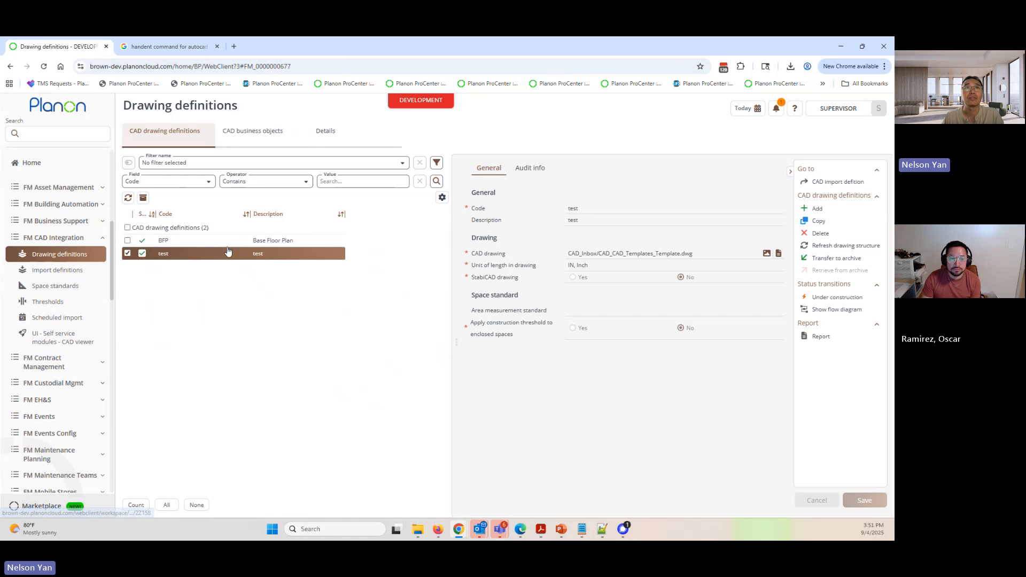
click(242, 241)
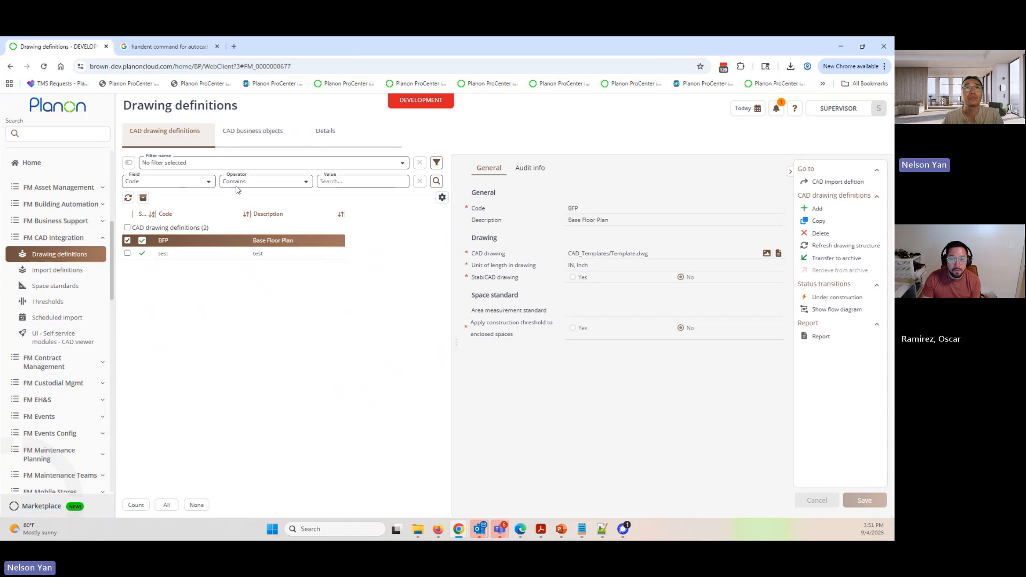
click(641, 253)
- Examine the CAD business object mapping of Floors in the BFP drawing definition
click(262, 131)
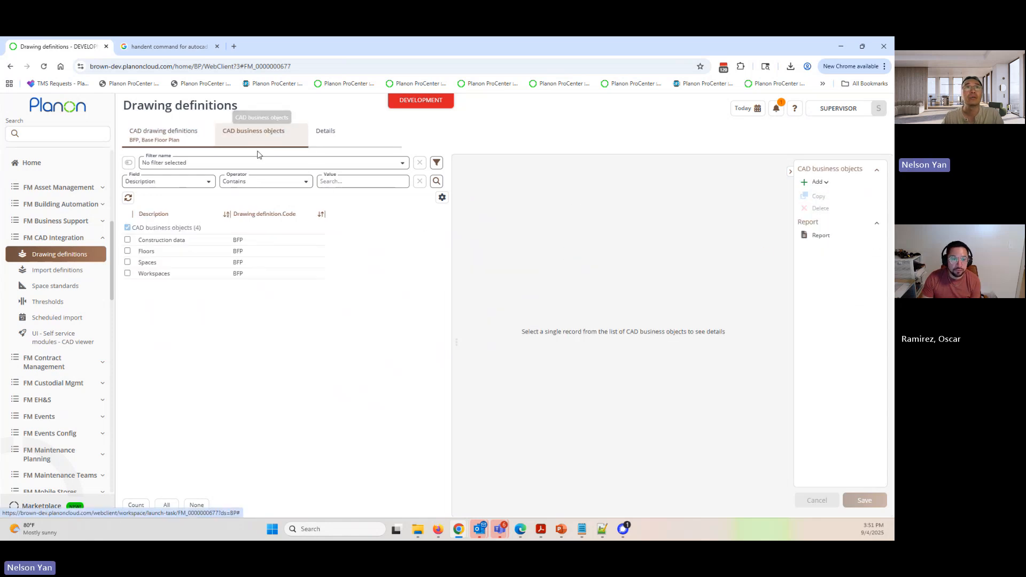
click(169, 252)
click(342, 133)
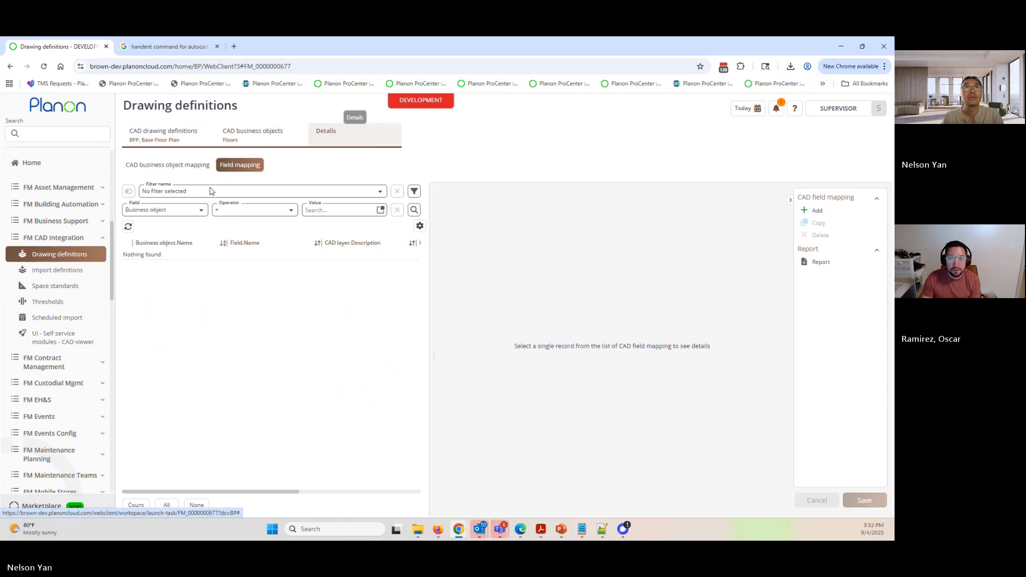
click(269, 269)
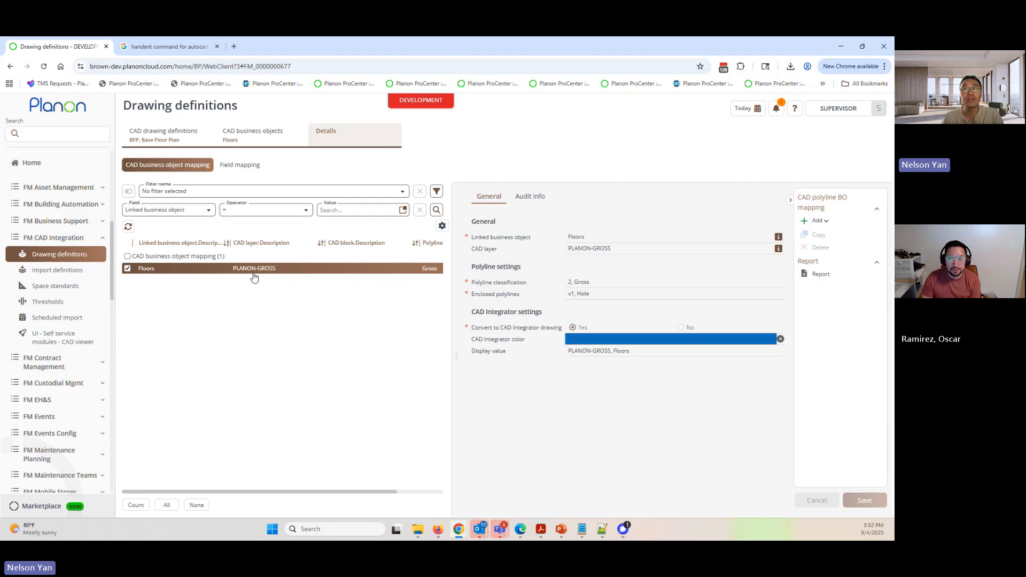
- Examine the CAD layer and polyline settings in the business object mapping of Spaces
click(245, 139)
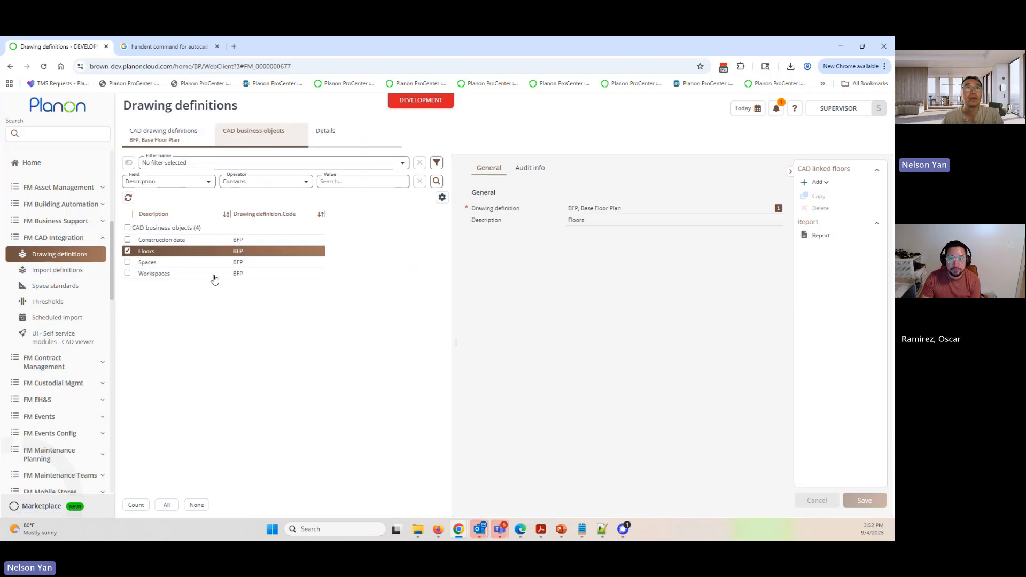
click(163, 262)
click(336, 136)
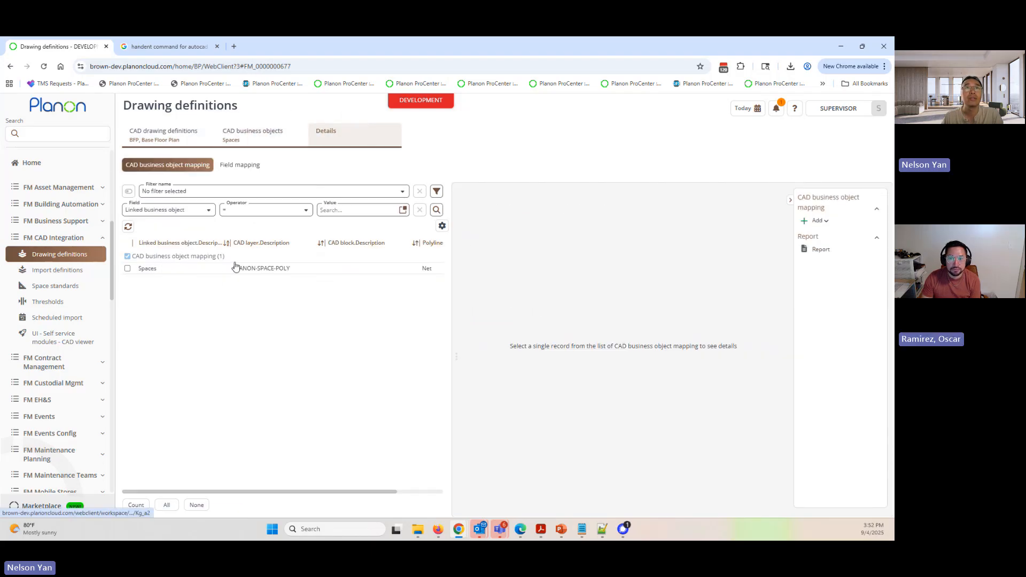
click(282, 271)
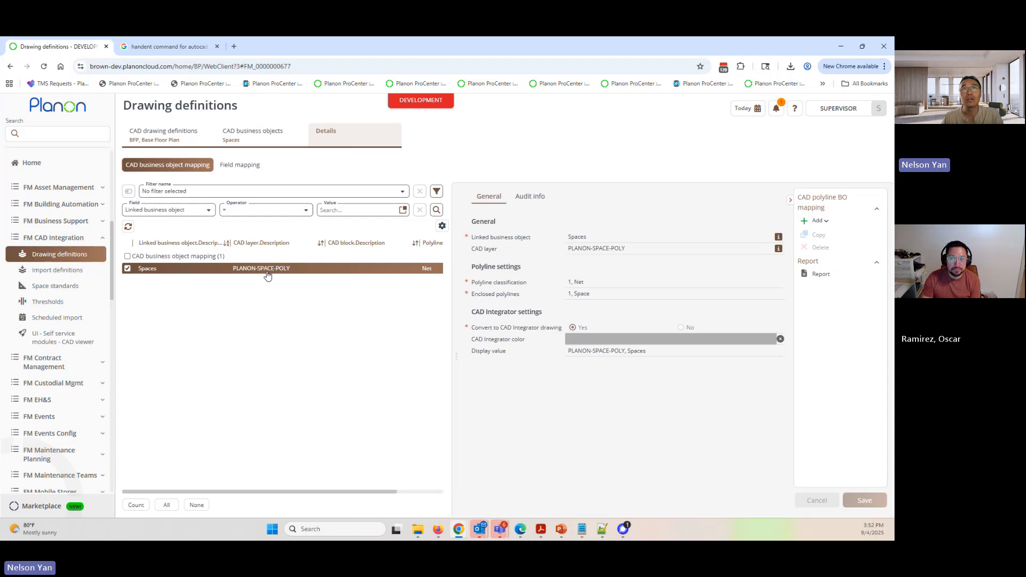
- Examine the Space Number field mapping of Spaces, including its CAD layer and MTEXT start and end lines
click(239, 164)
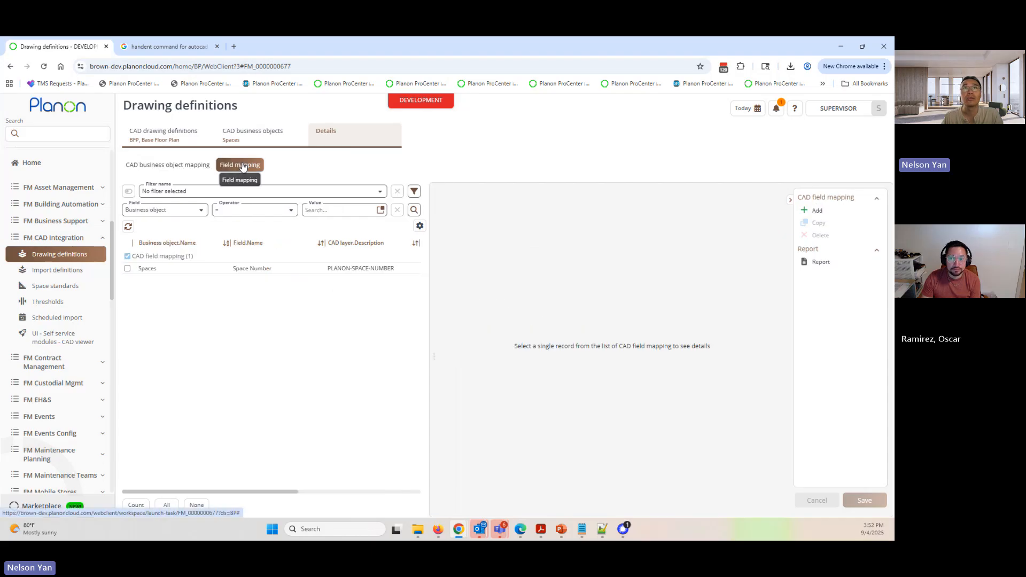
click(252, 273)
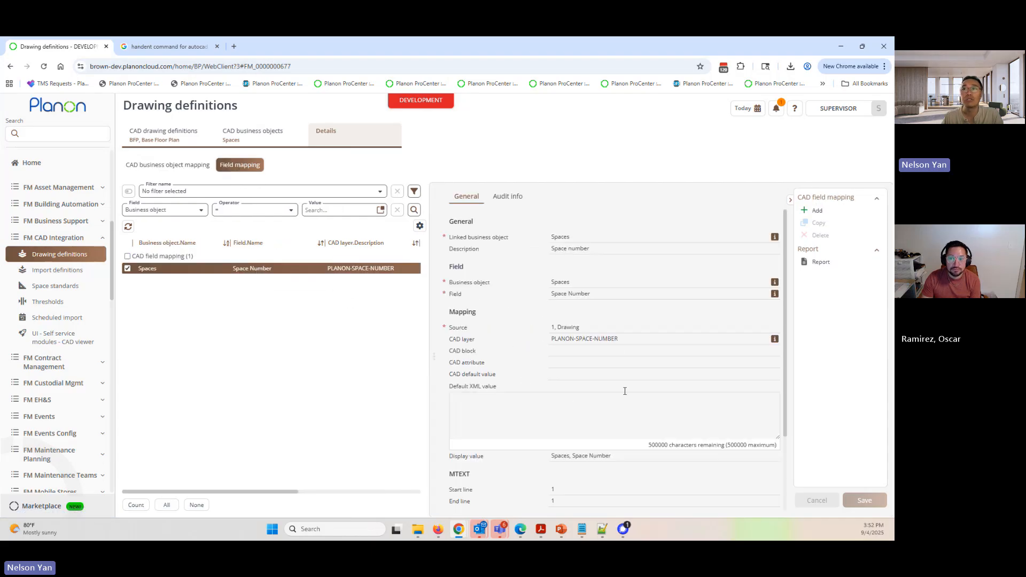
click(560, 339)
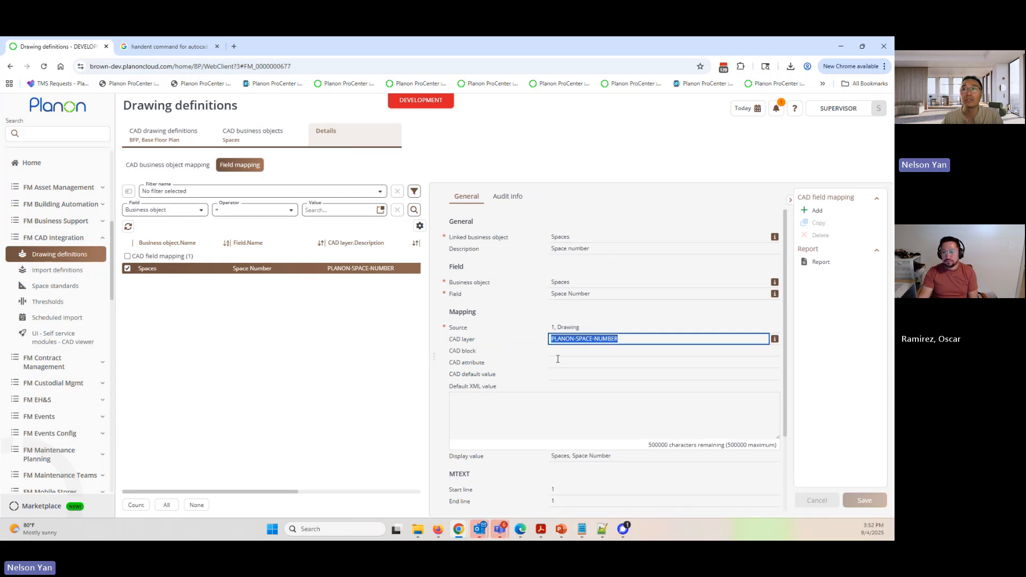
click(552, 489)
click(566, 500)
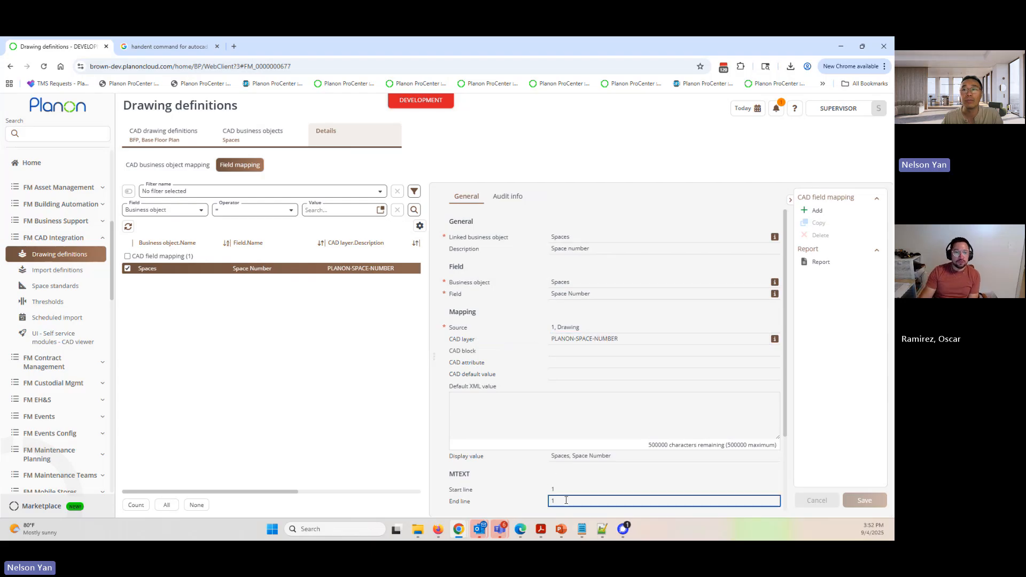
click(550, 490)
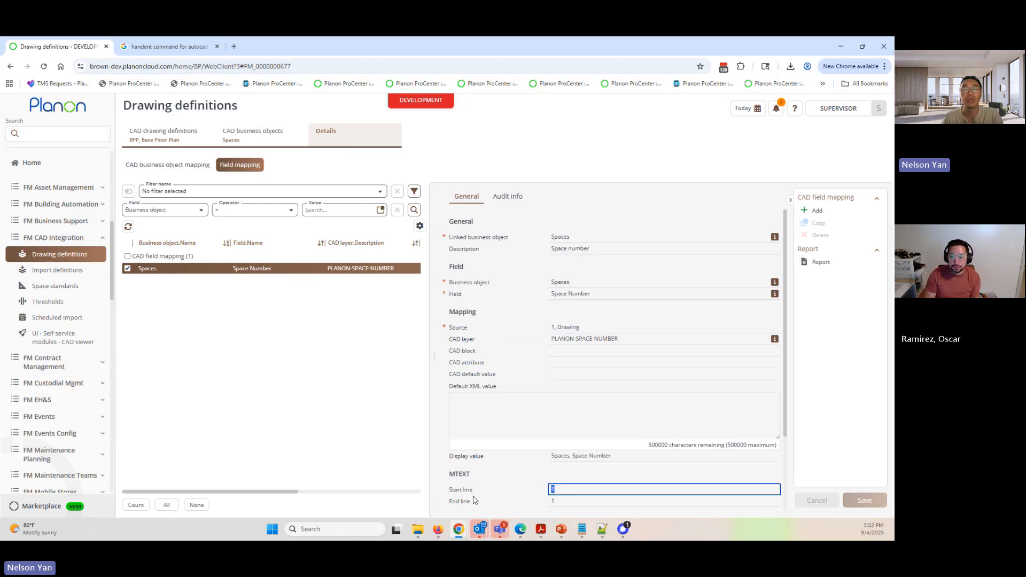
- Examine the CAD layer in the business object mapping of Workspaces
click(235, 139)
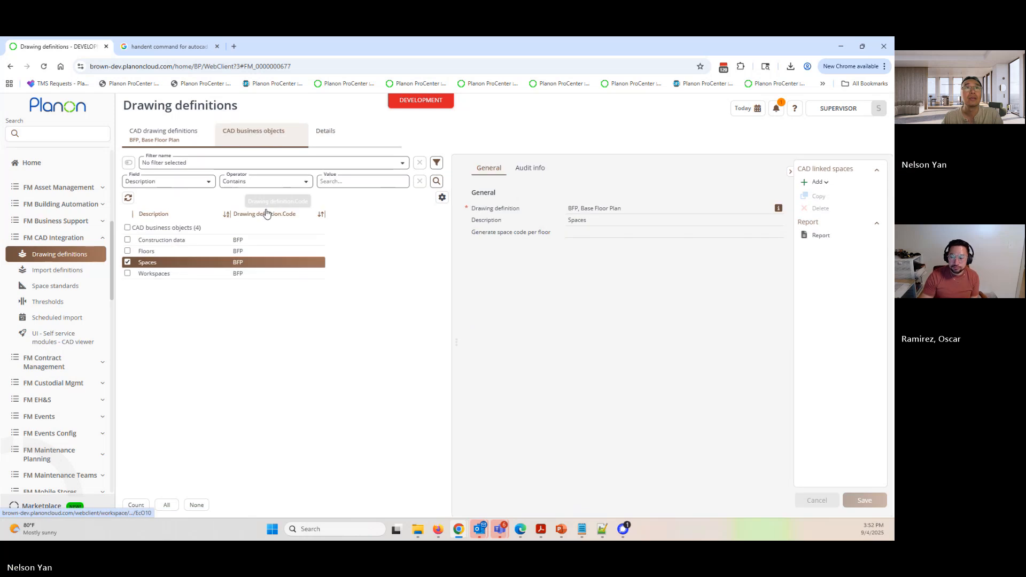
click(154, 276)
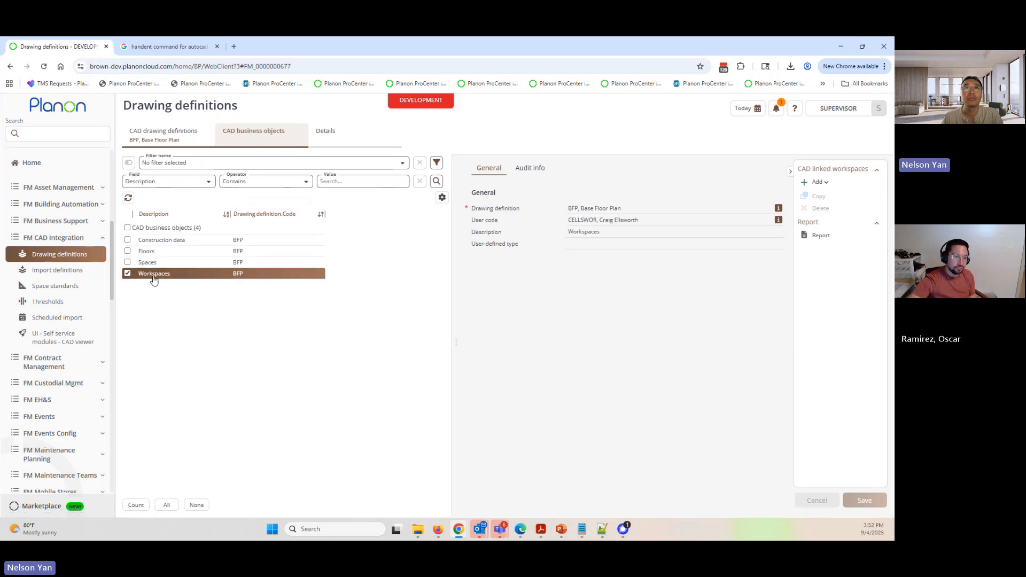
click(343, 138)
click(184, 165)
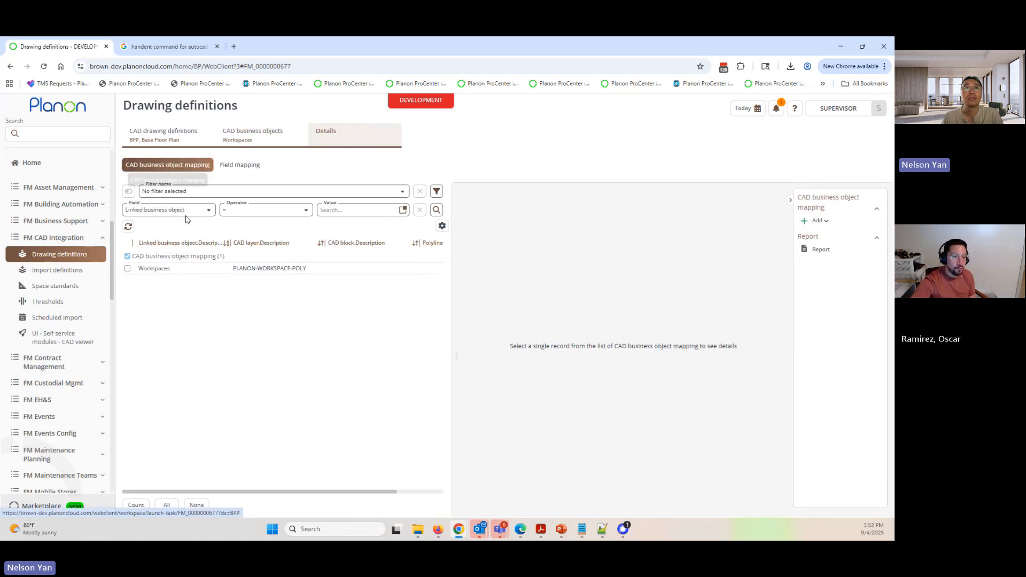
click(274, 270)
click(616, 250)
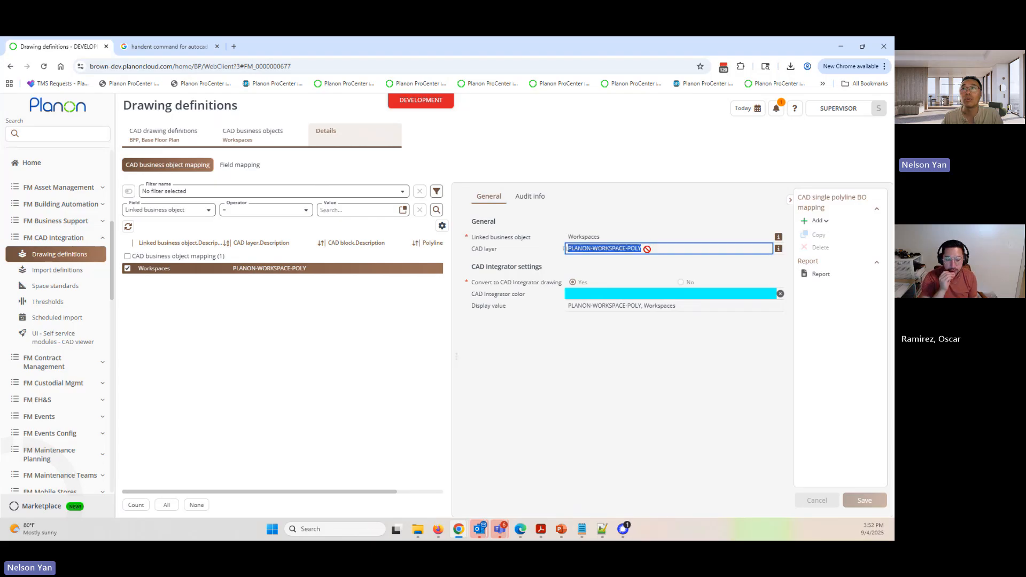
- Examine the Name field mapping of Workspaces, including its CAD layer and MTEXT start and end lines
click(240, 165)
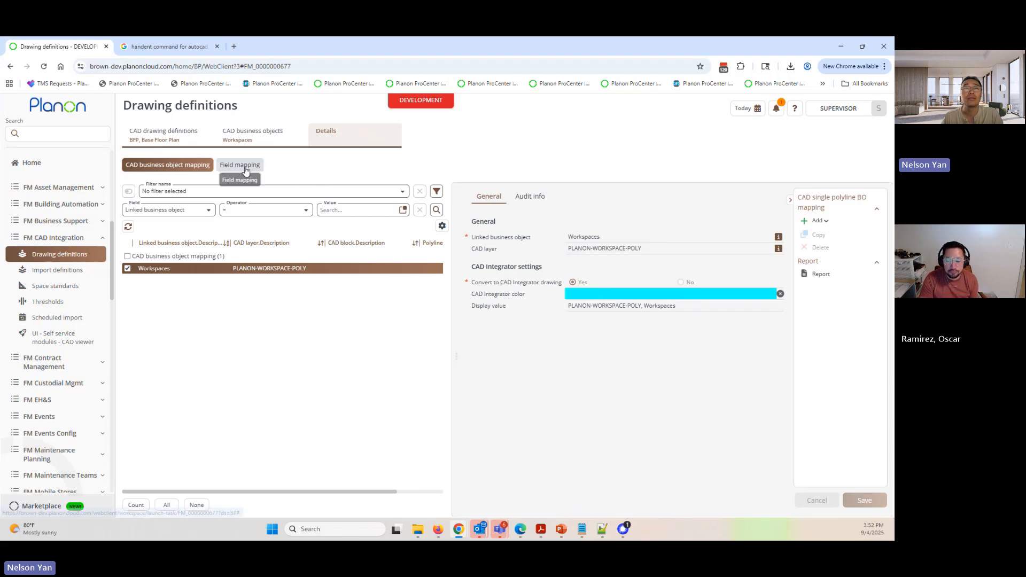
click(241, 269)
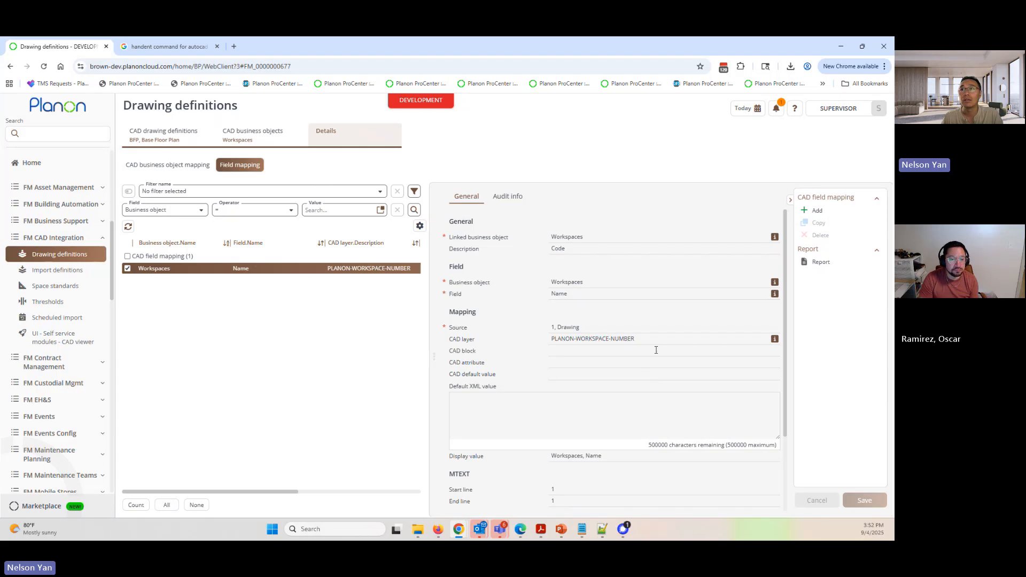
click(614, 339)
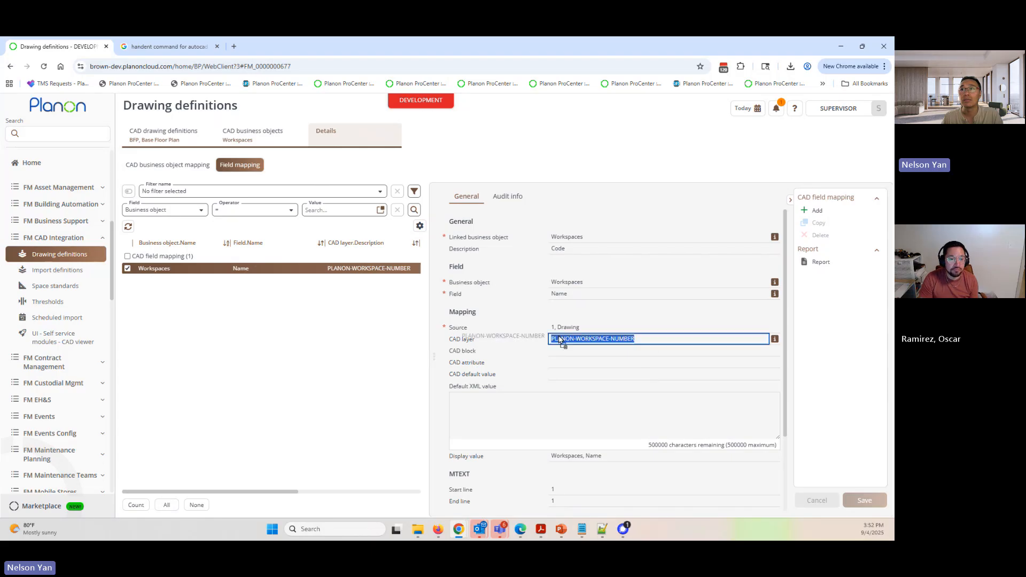
click(578, 491)
click(570, 502)
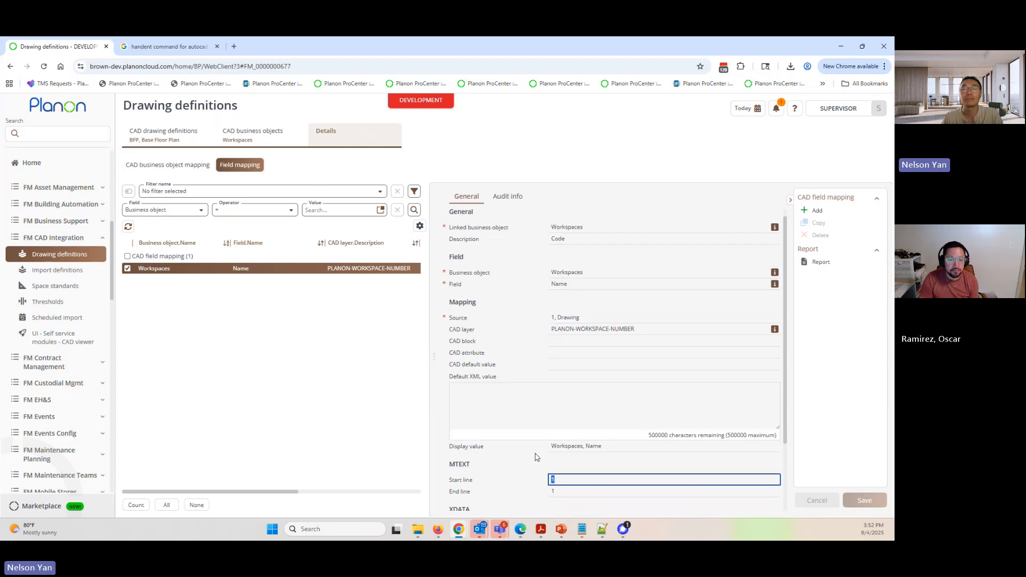
- Examine the layers mapped to Construction data, including A-WALL and P-TPTN, and return to the BFP drawing definition
click(254, 133)
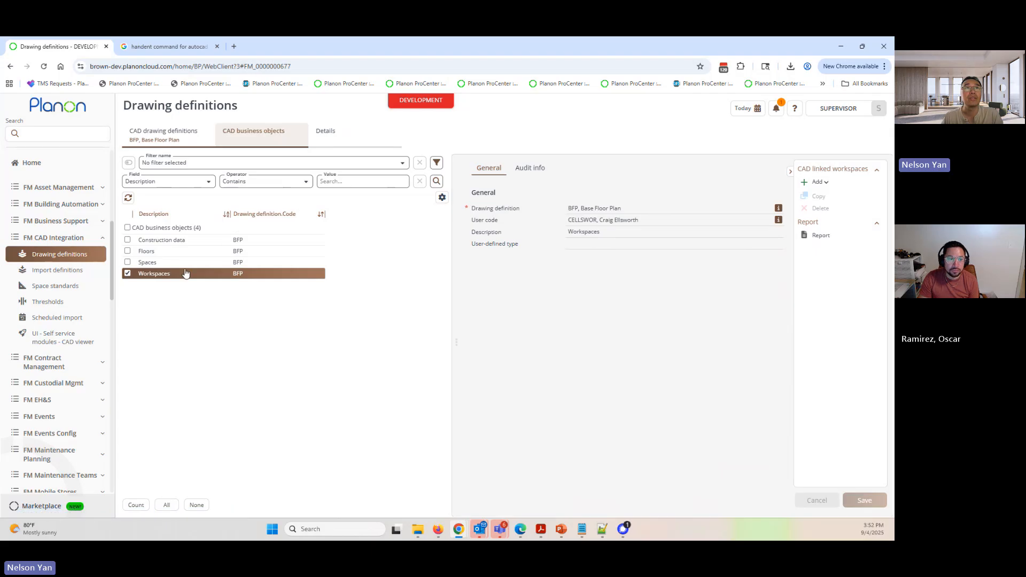
click(171, 240)
click(343, 139)
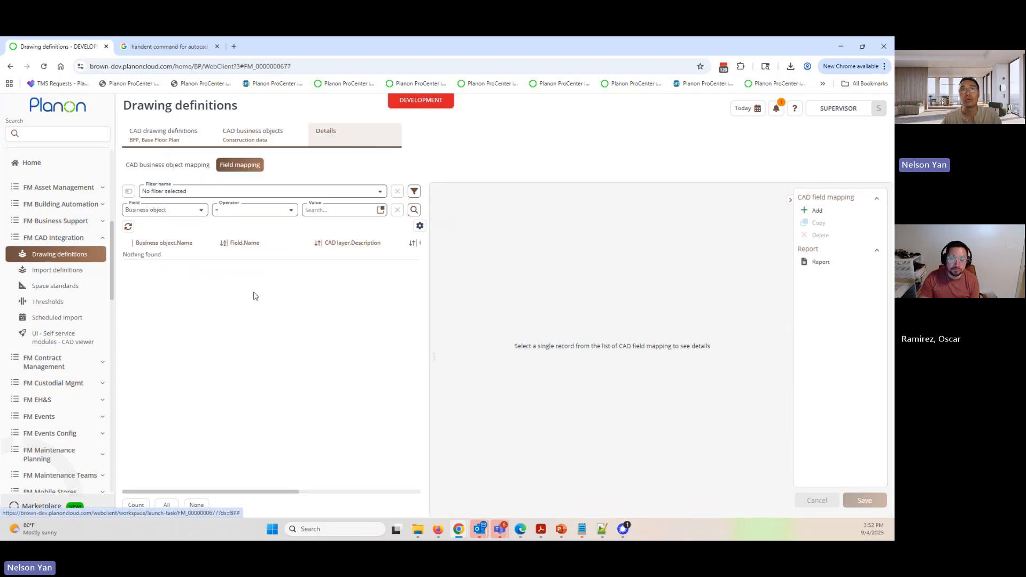
click(170, 167)
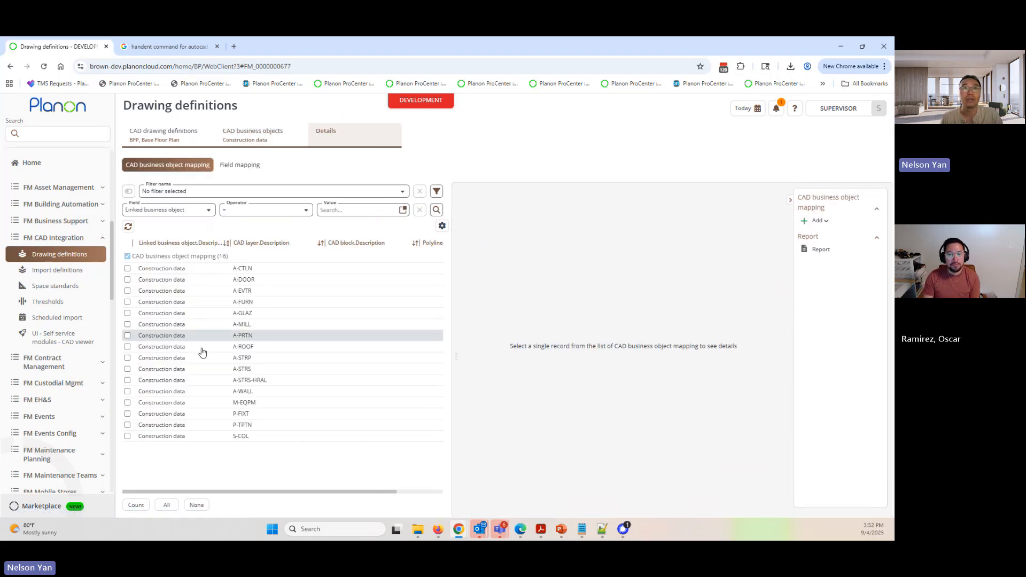
click(204, 393)
click(211, 425)
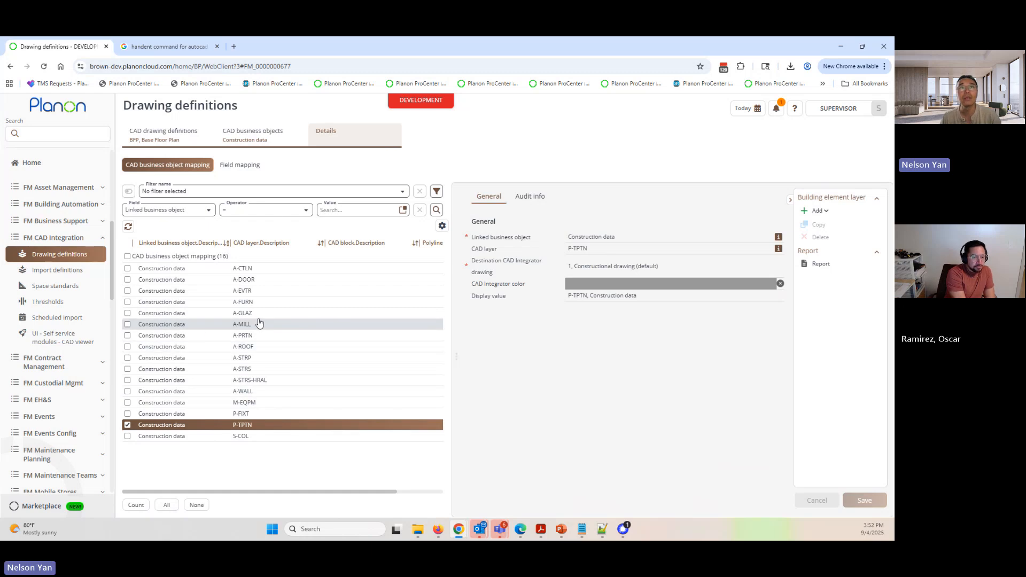
click(169, 135)
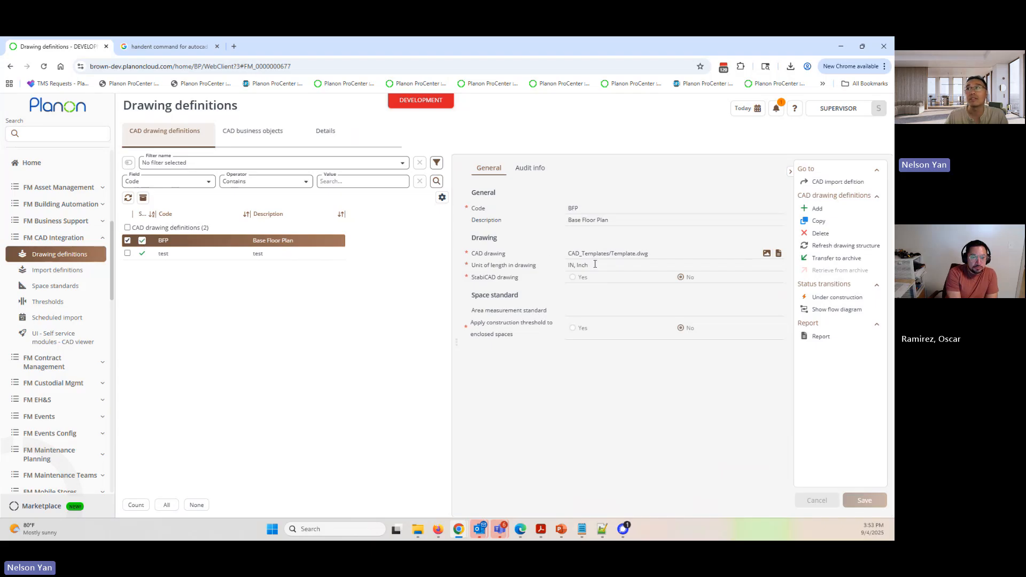
- Reopen the import definitions and examine the global drawing definition, effective date, file name wildcard filter and the Andrews Hall first-floor drawing mapping
click(56, 273)
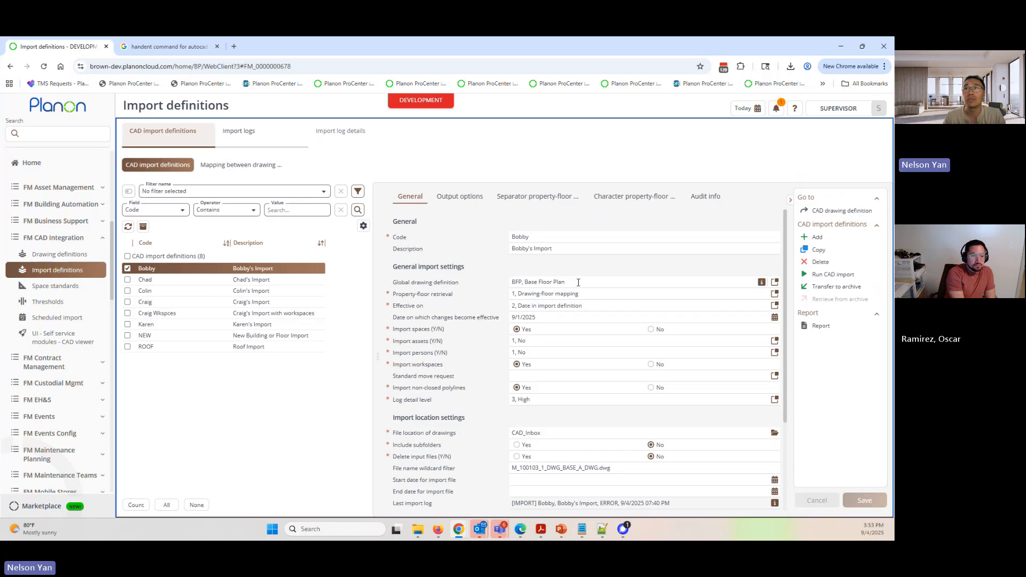
drag(399, 283, 452, 283)
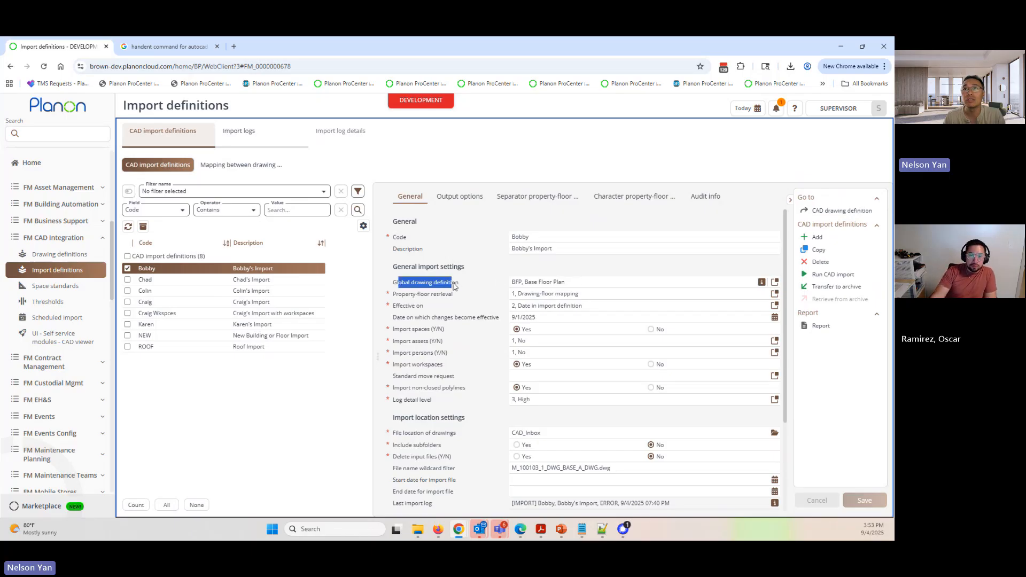
click(584, 317)
click(614, 468)
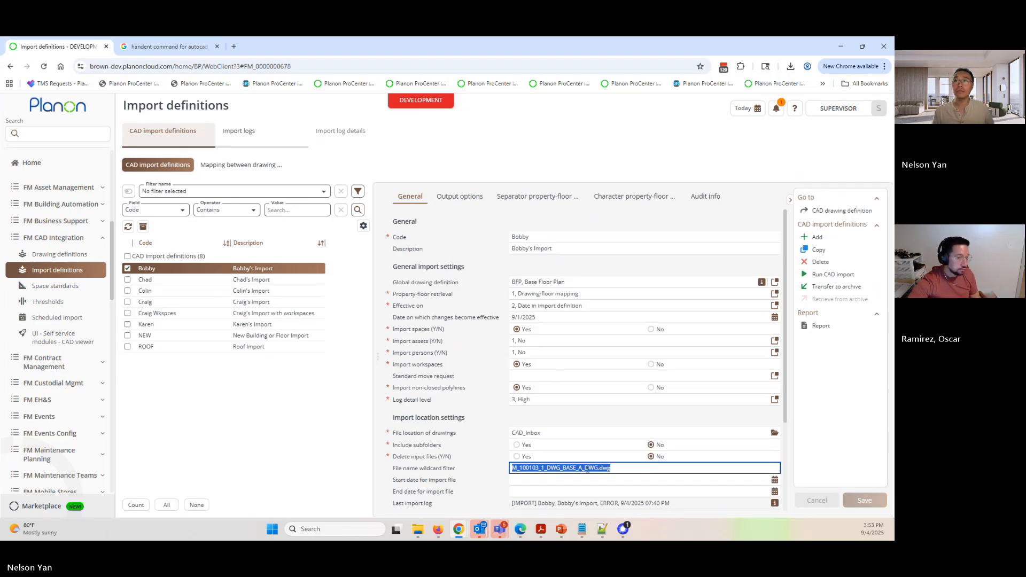
click(260, 167)
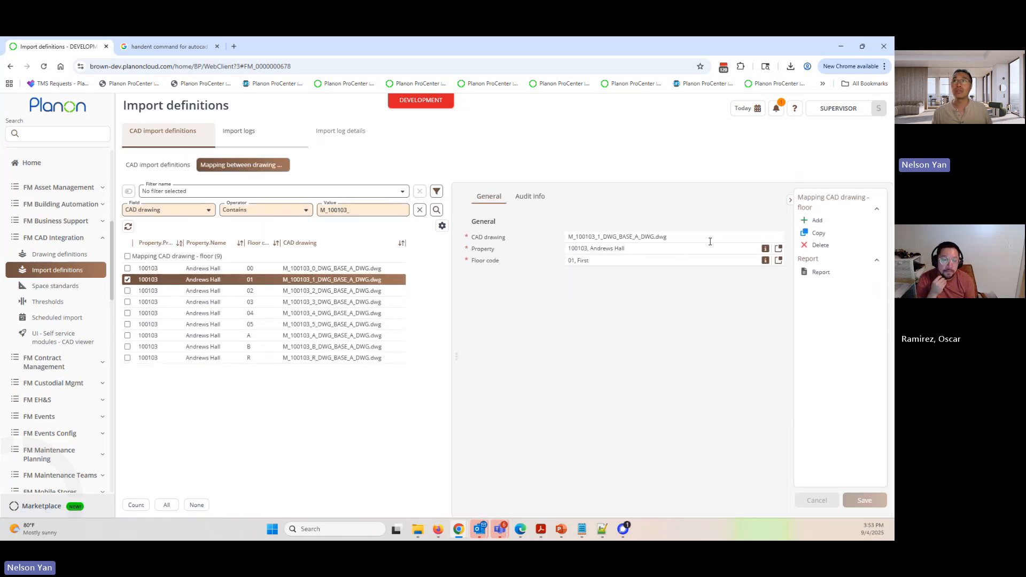
drag(710, 241, 561, 239)
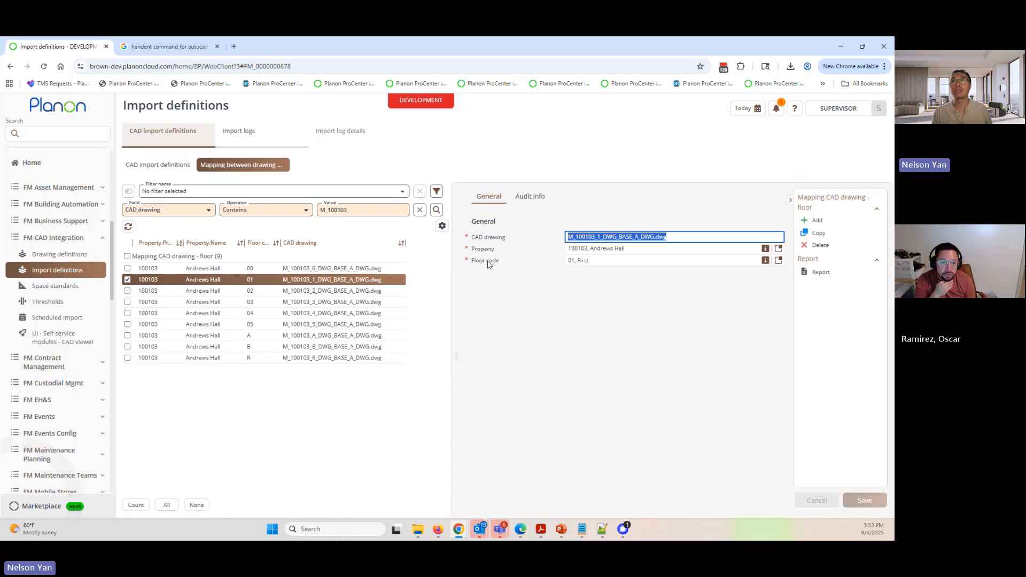
- Set the import definition's date on which changes become effective to 9/4/2025
click(143, 165)
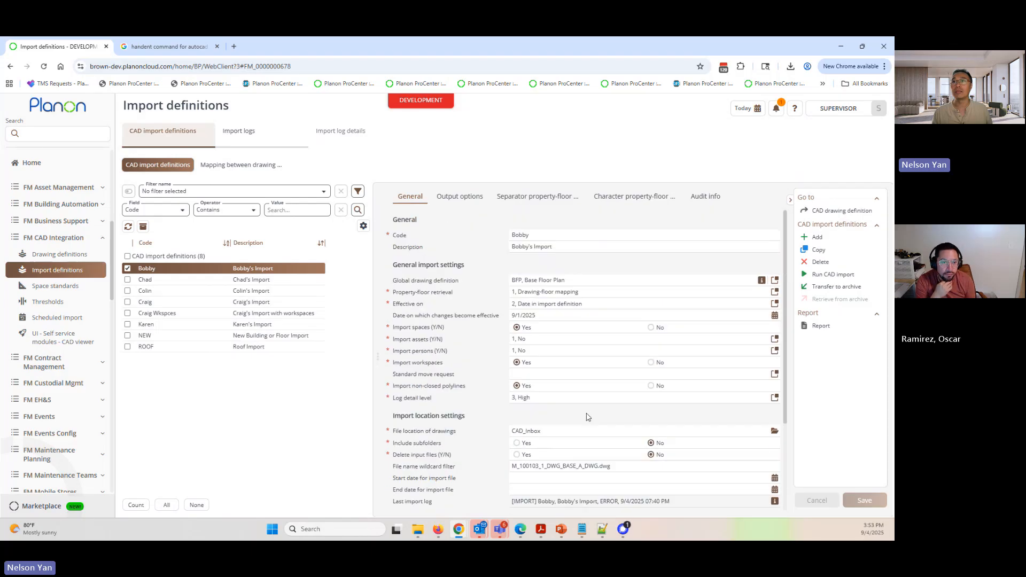
click(774, 315)
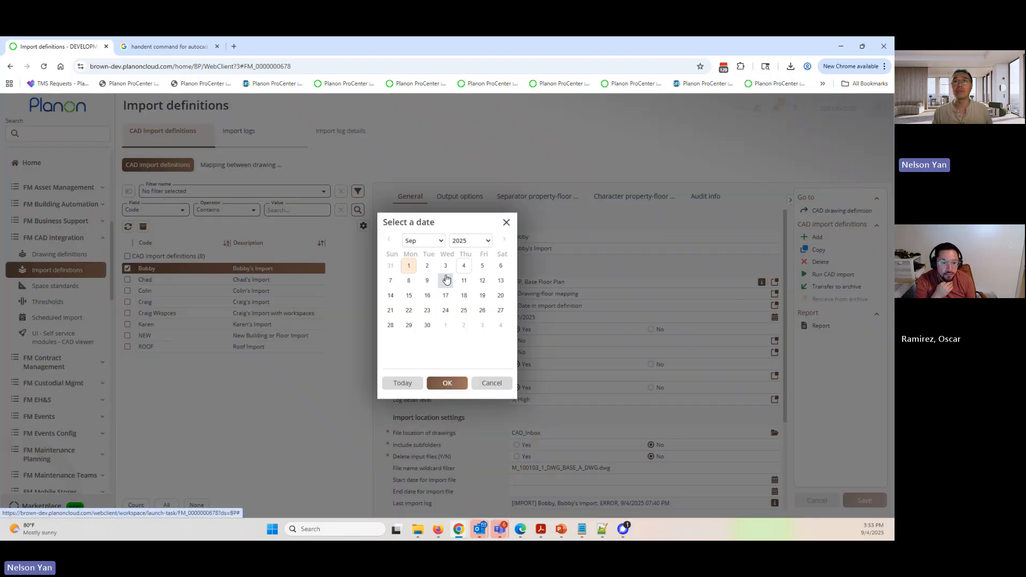
click(462, 265)
click(447, 383)
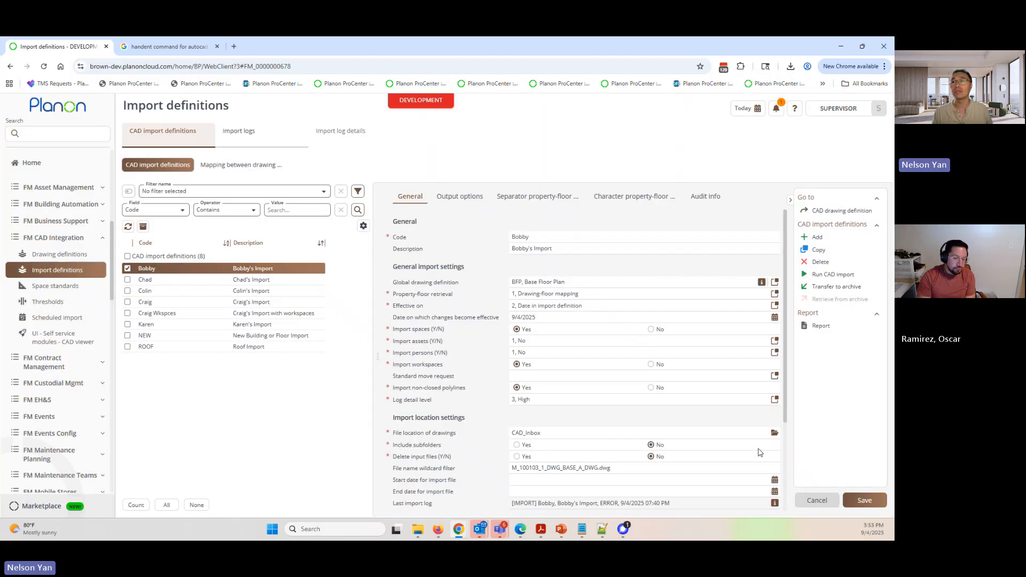
- Save the import definition with its new effective date and run its CAD import
click(862, 500)
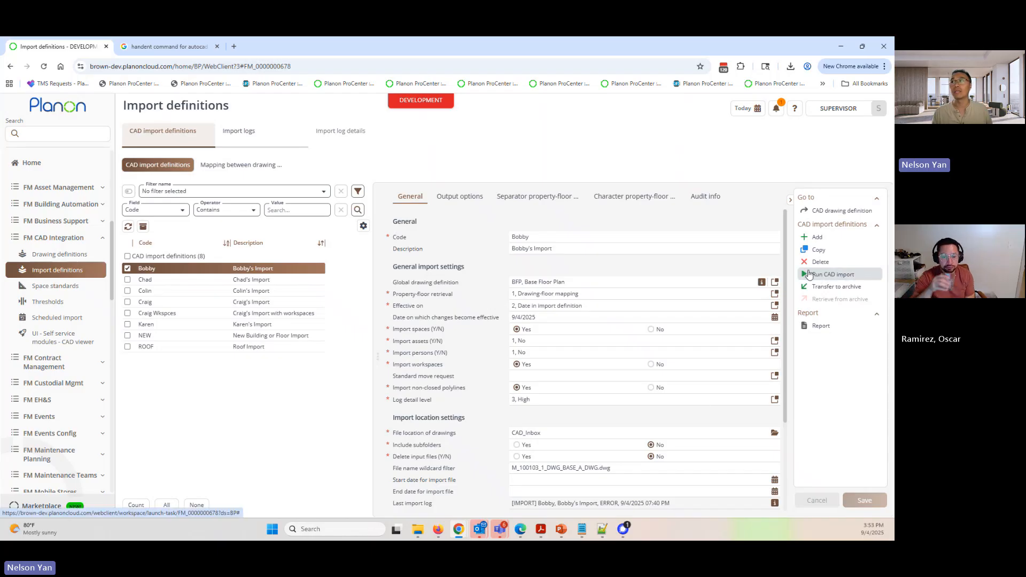
click(833, 276)
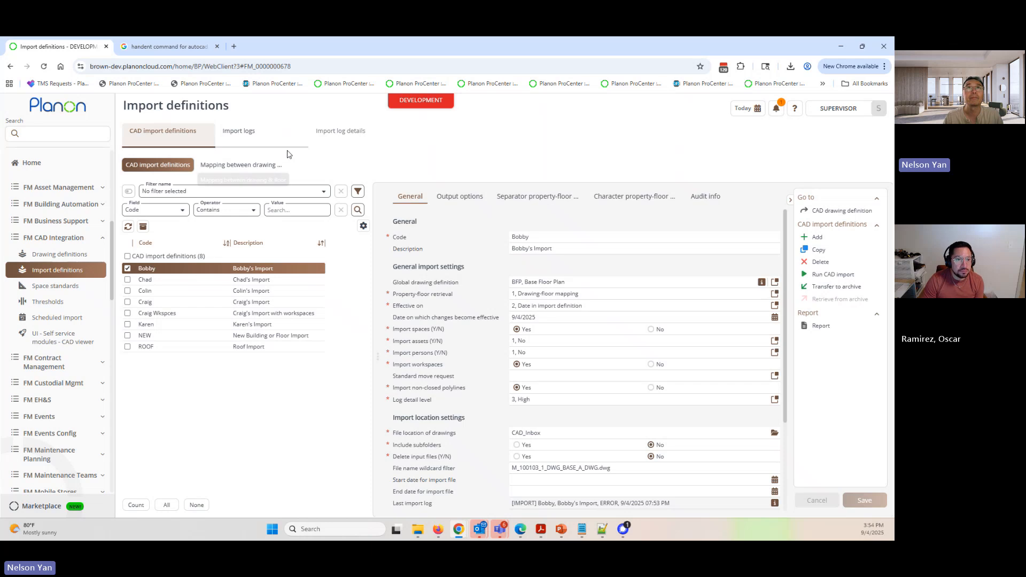
- Examine the log messages of the newest import and verification runs, widening the insertion date-time column to its full contents
click(257, 131)
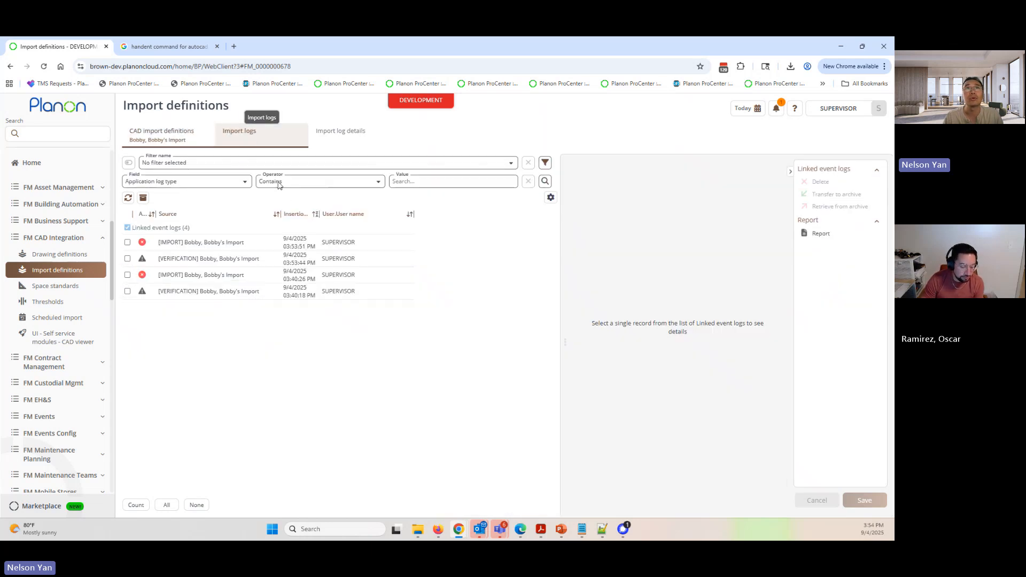
click(215, 243)
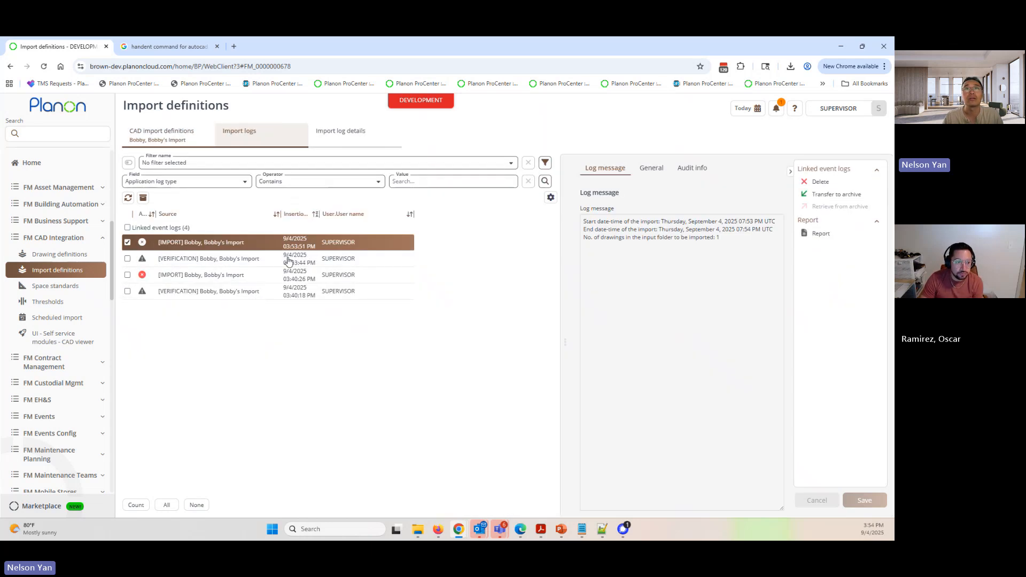
double_click(330, 214)
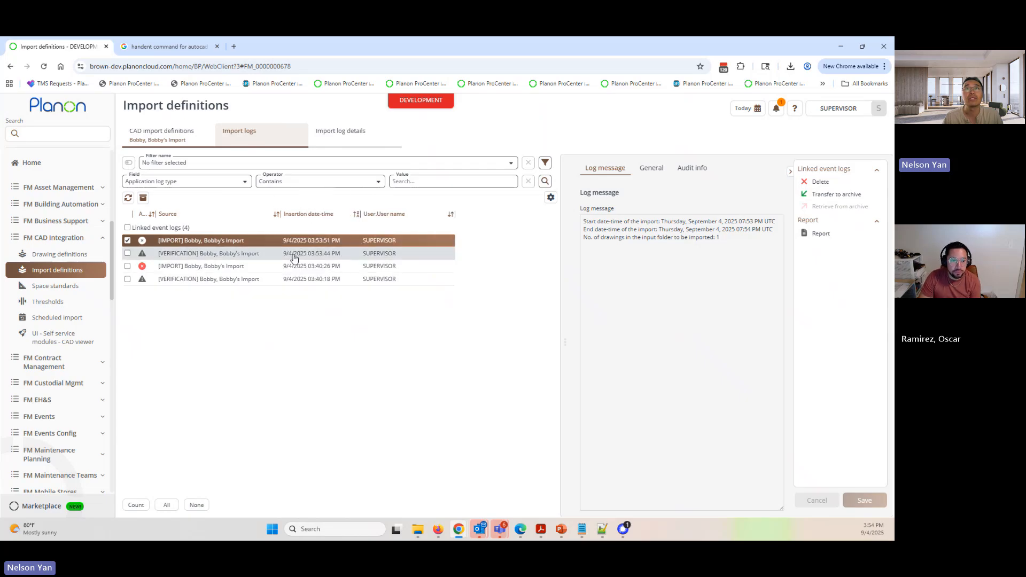
click(262, 254)
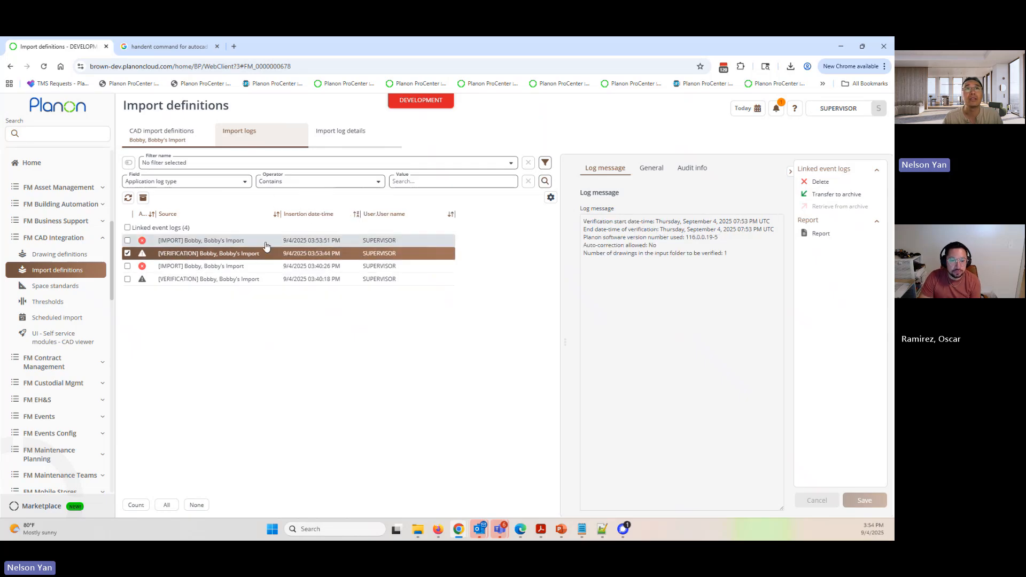
click(266, 245)
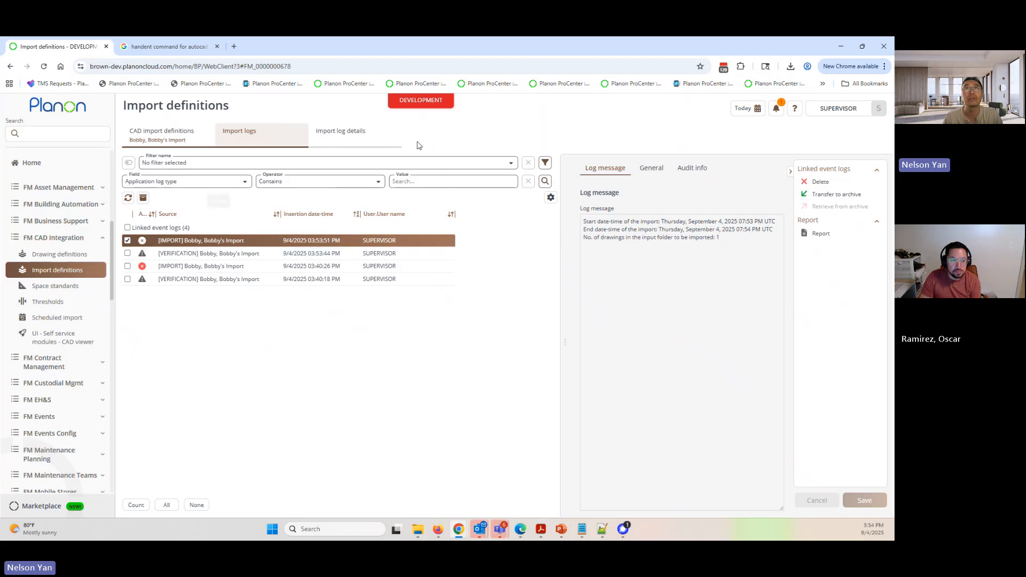
- Examine the newest import's detail log for M_100103_1_DWG_BASE_A_DWG, including the floor update, space errors and per-space actions
click(359, 138)
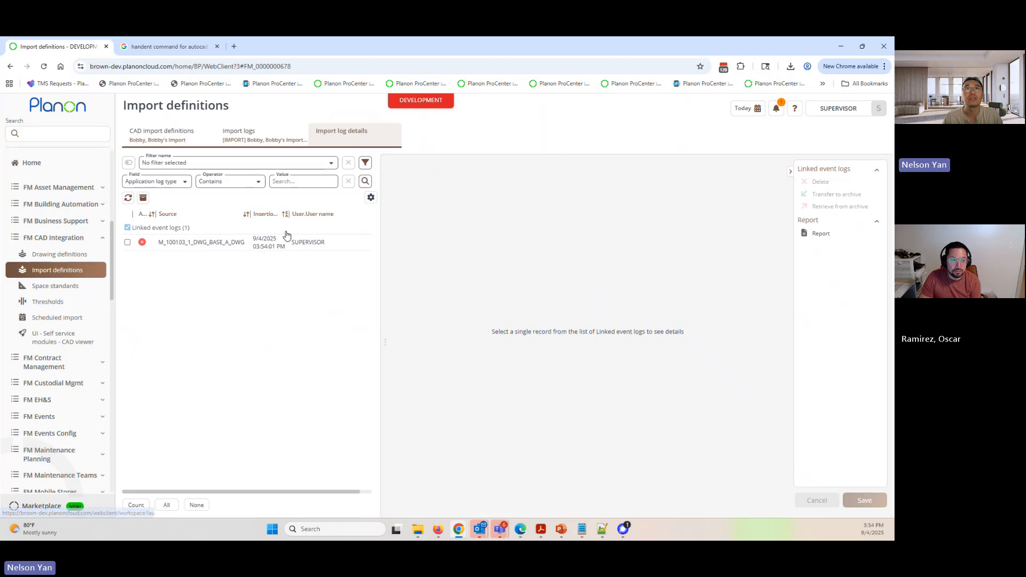
click(287, 239)
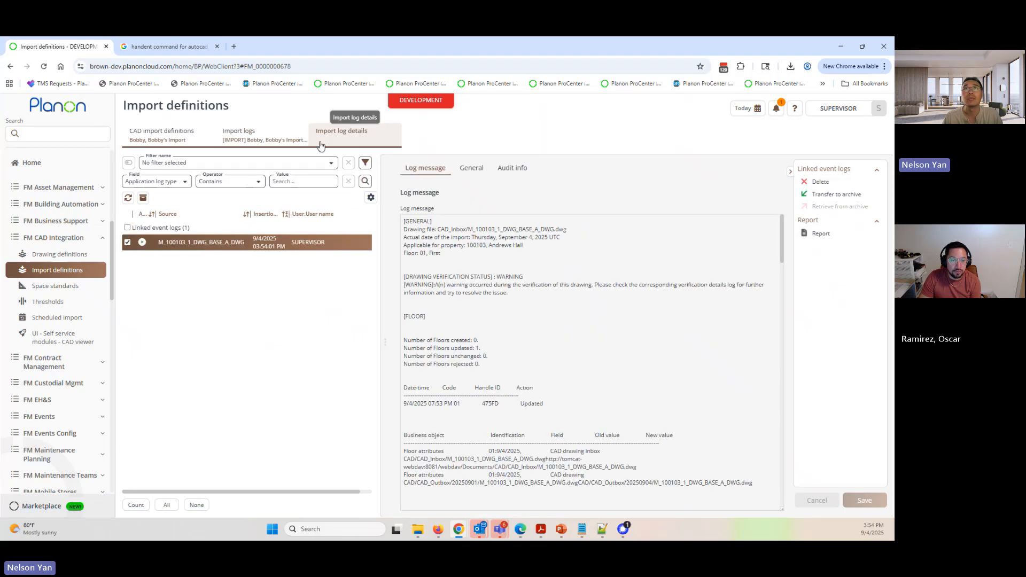
scroll(508, 350, down, 5)
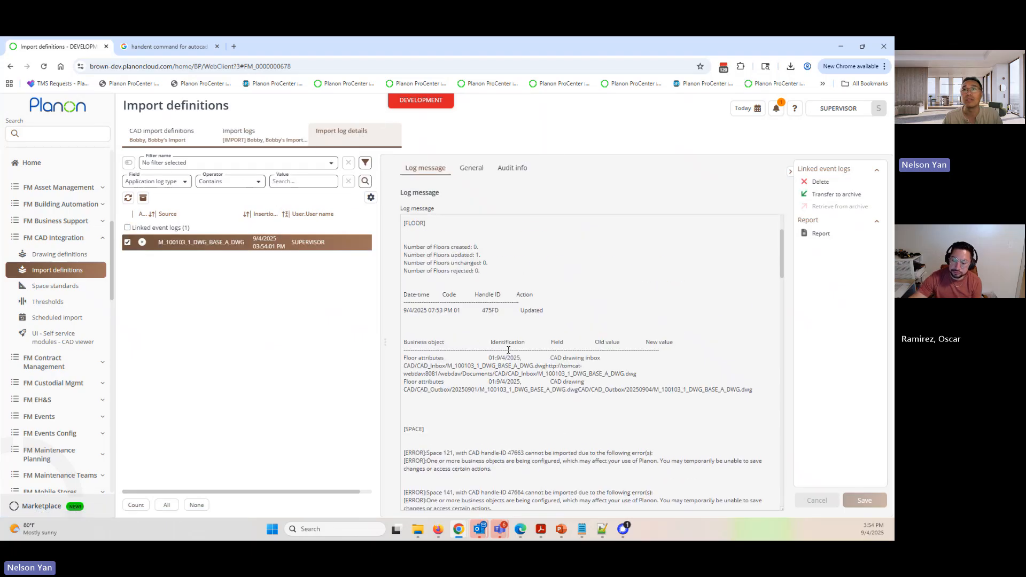
drag(428, 353, 502, 354)
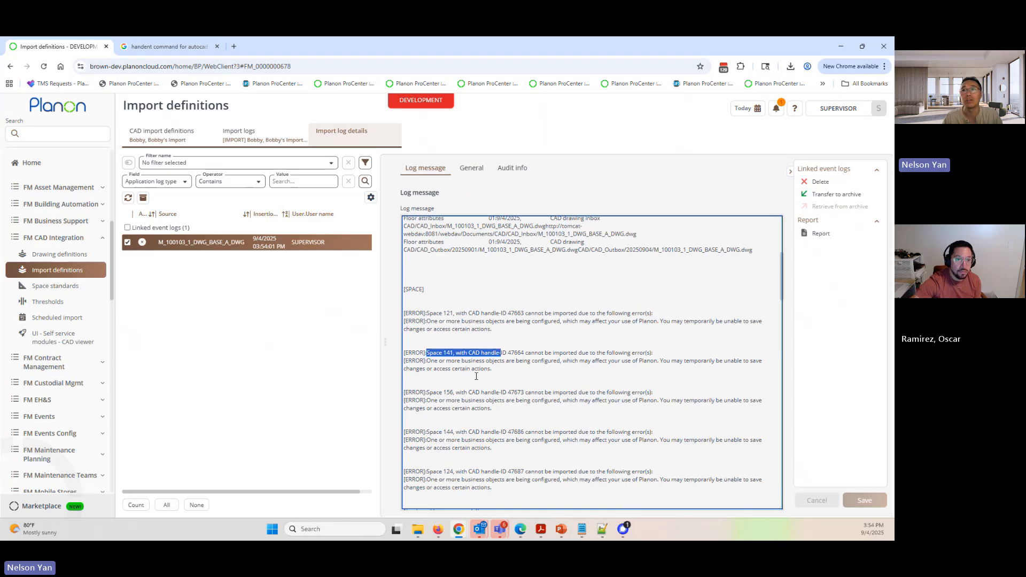
drag(443, 400, 506, 401)
scroll(505, 404, down, 2)
scroll(453, 434, down, 10)
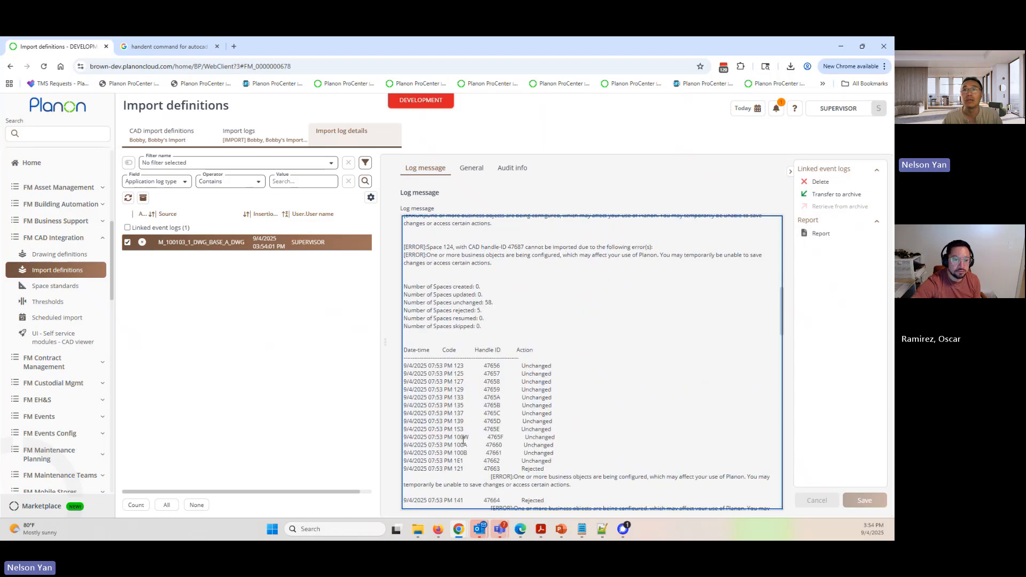
scroll(481, 405, down, 3)
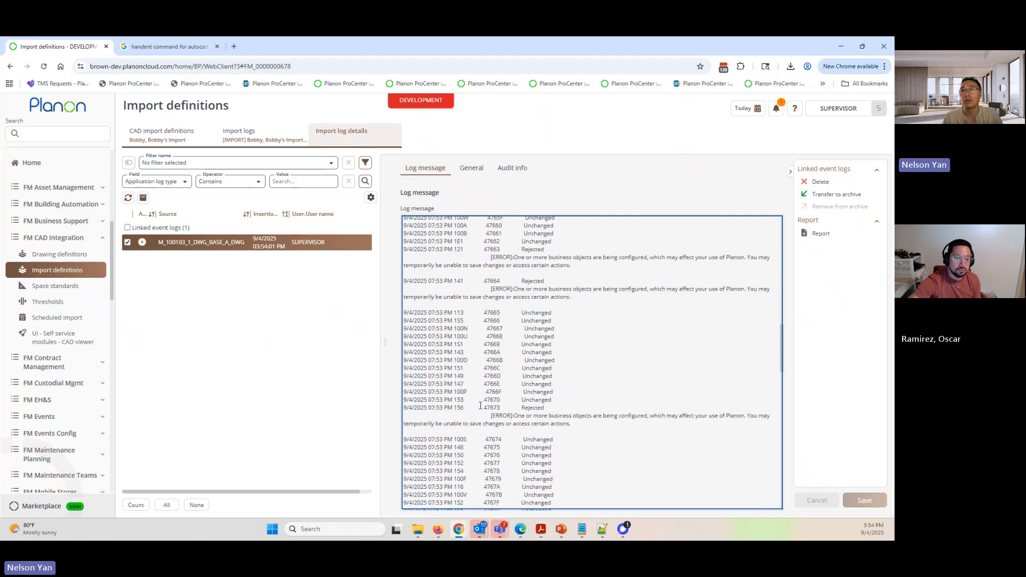
scroll(485, 386, up, 15)
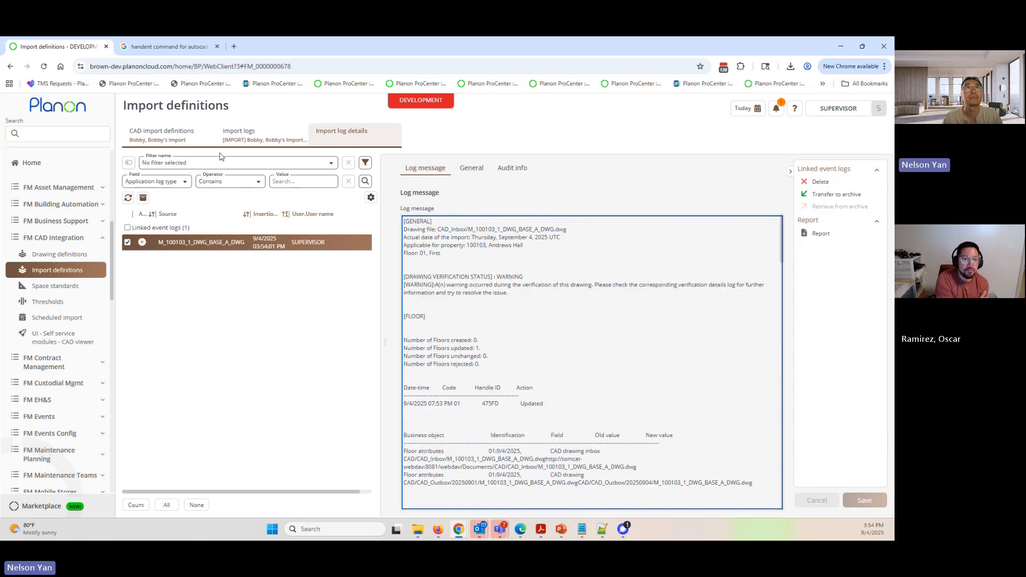
- Go to Spaces & Workspaces and list the spaces on the first floor (01) of Andrews Hall
click(58, 133)
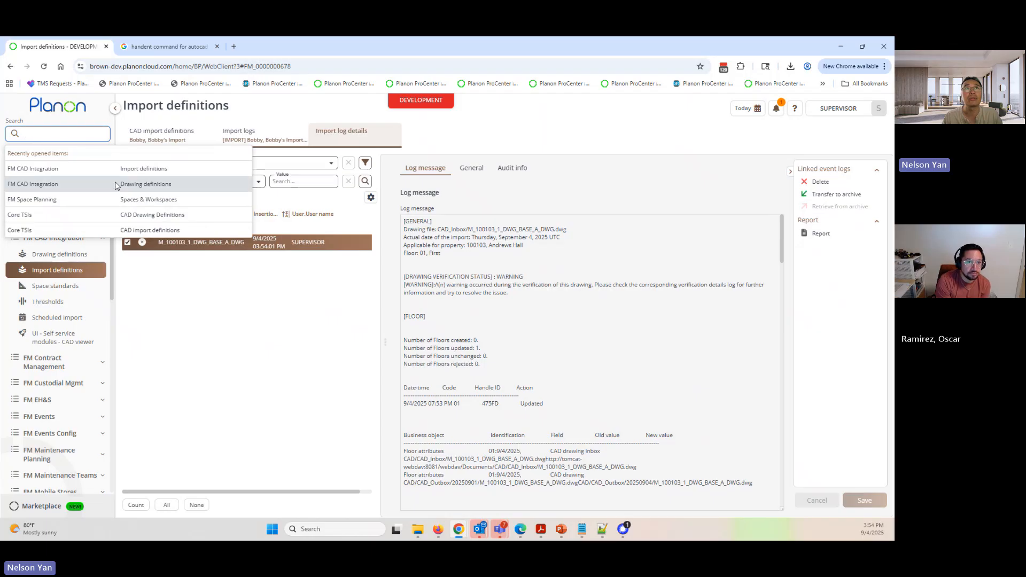
click(140, 200)
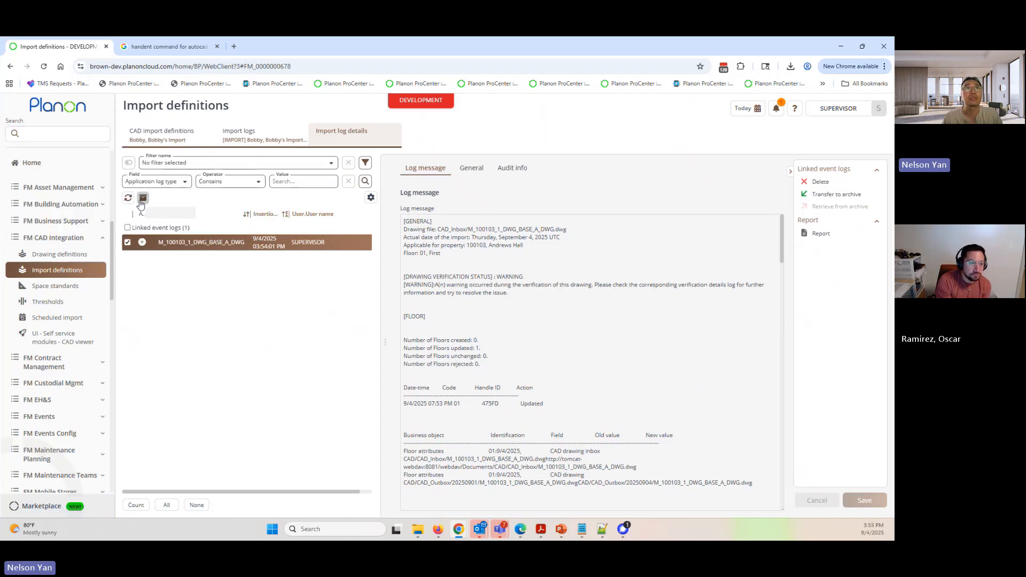
click(87, 137)
click(143, 201)
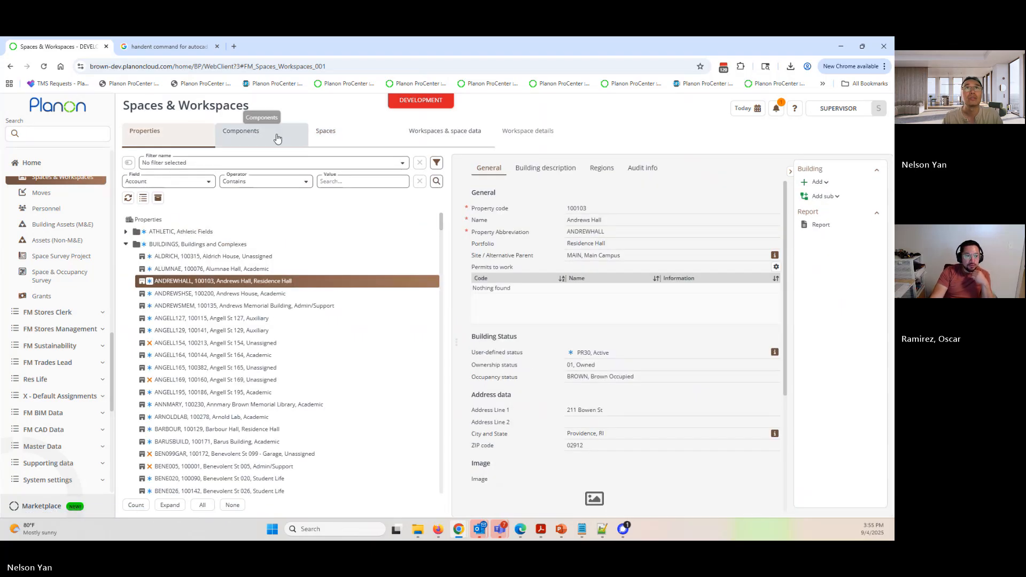
click(251, 134)
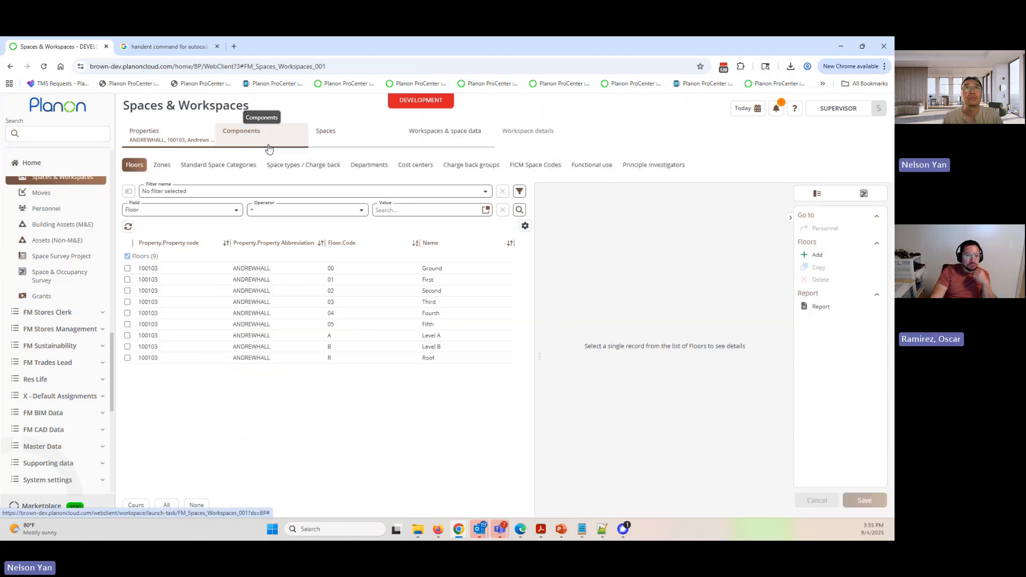
click(300, 280)
click(356, 138)
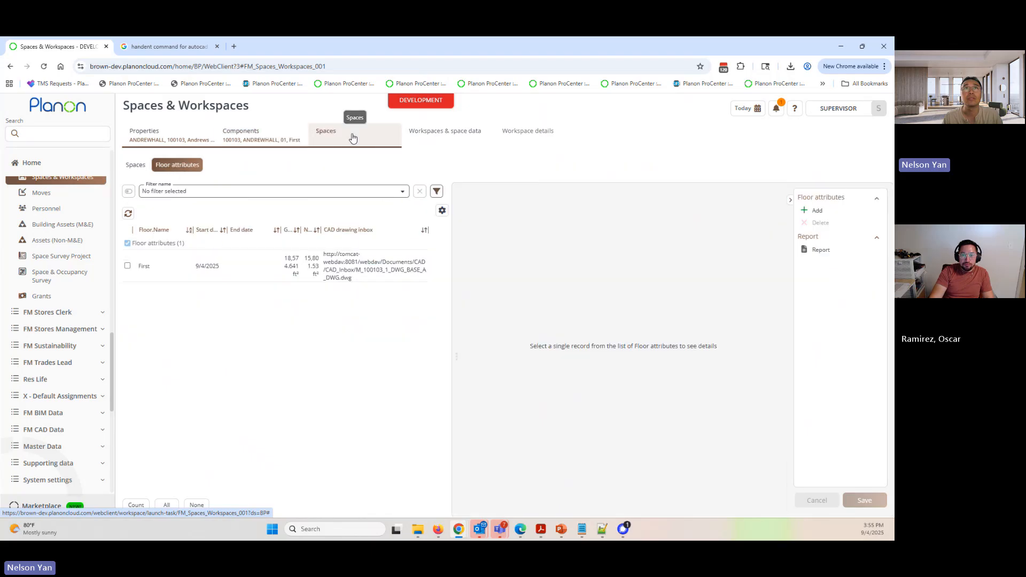
click(140, 167)
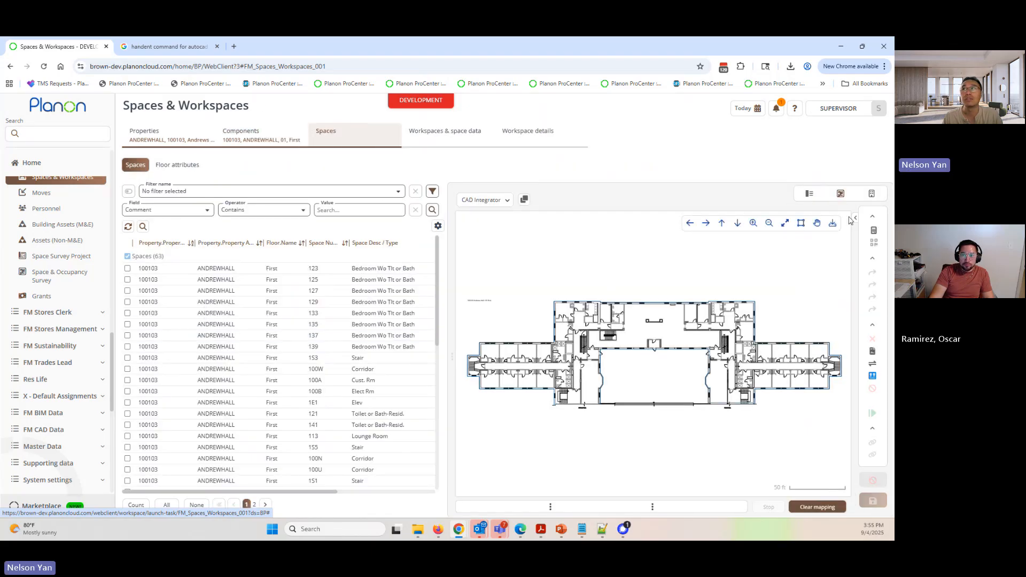
- Check the data view, return to the CAD drawing view and select all first-floor spaces to highlight them on the plan
click(810, 195)
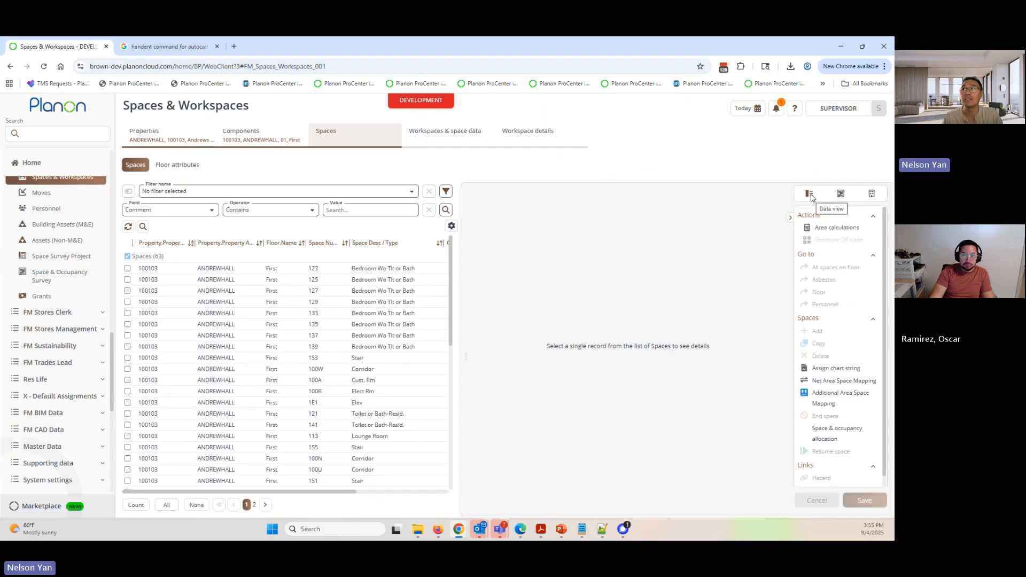
click(841, 195)
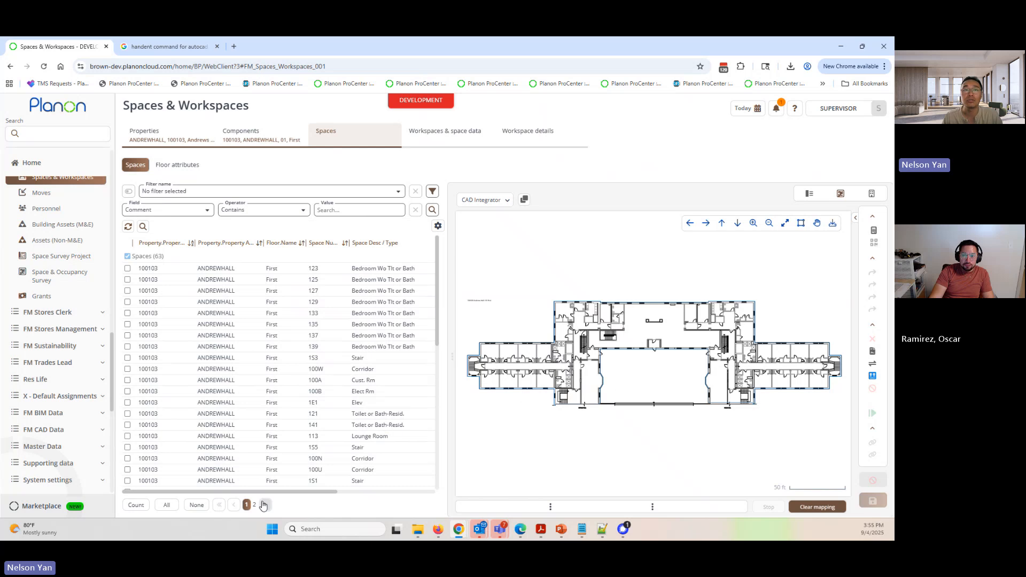
click(167, 505)
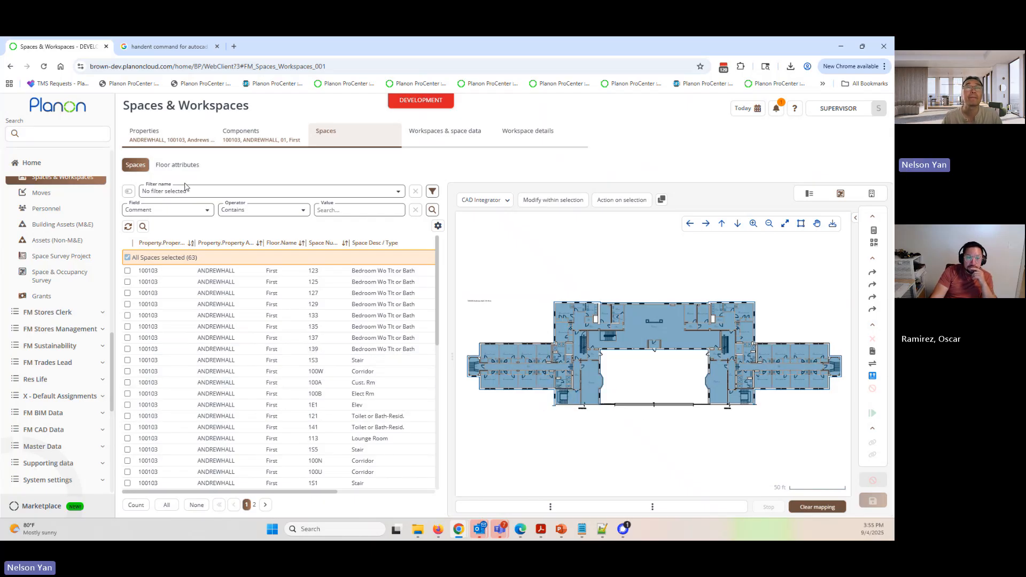
- Open the first floor's attribute record and set the reference date to Inactive to list its full history
click(185, 166)
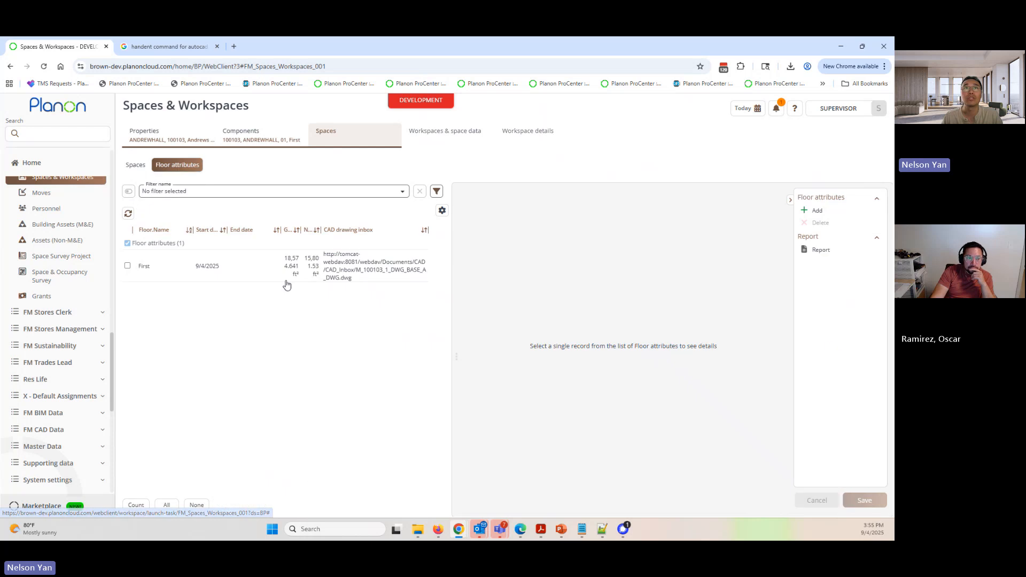
click(201, 276)
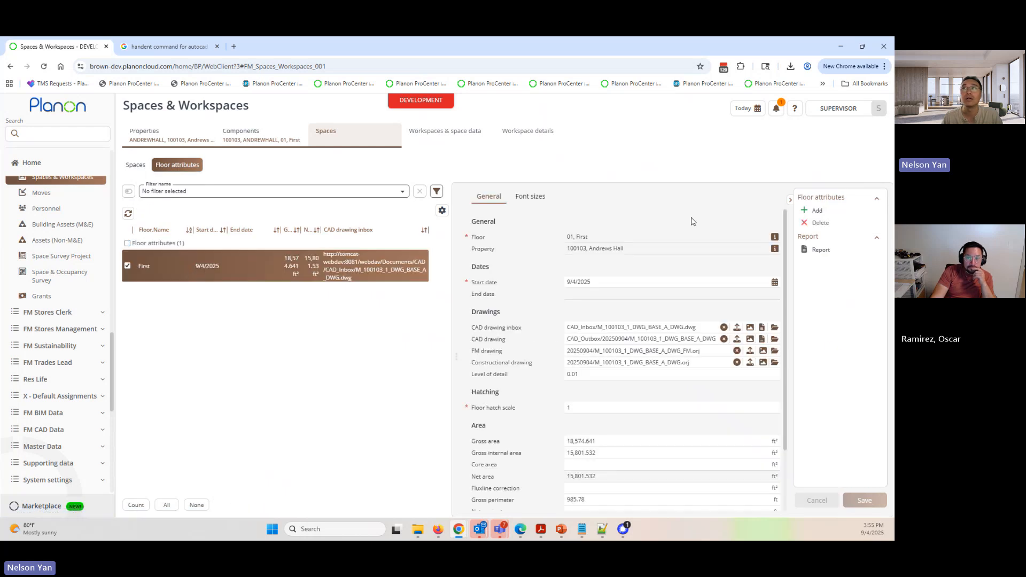
click(747, 108)
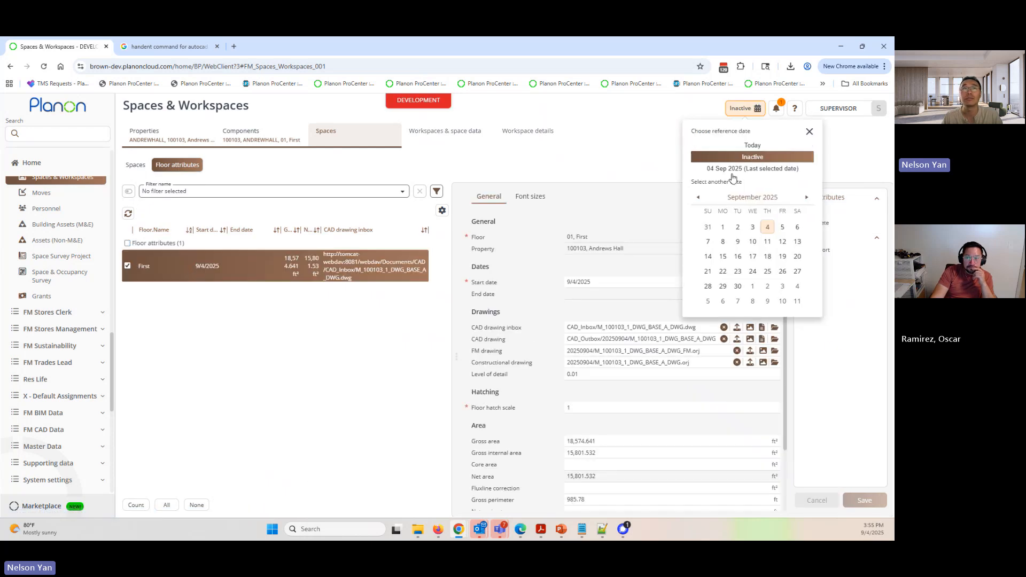
click(724, 155)
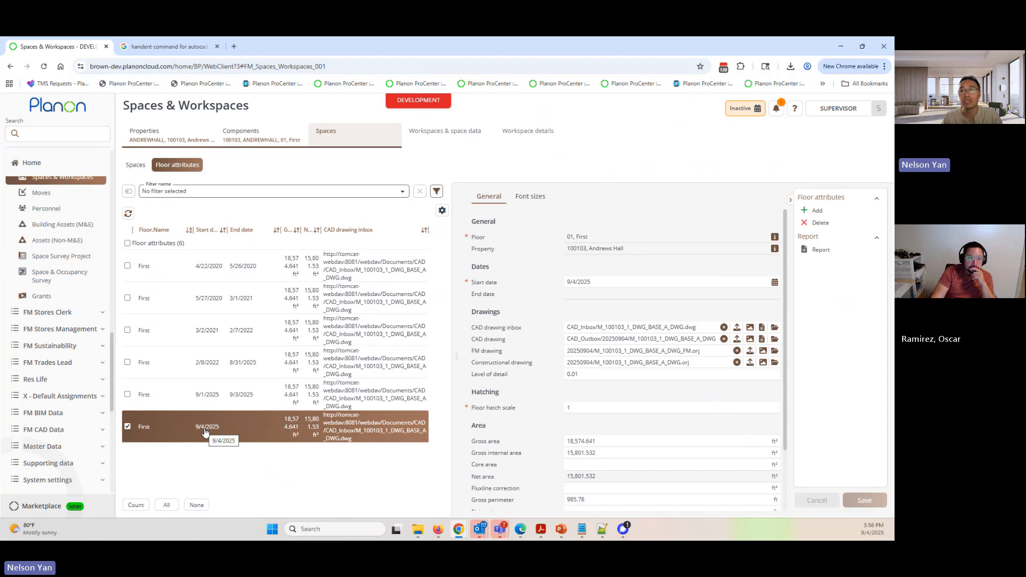
- Examine the 20250904 date folder in the CAD, FM and constructional drawing paths of the first floor's record
click(603, 339)
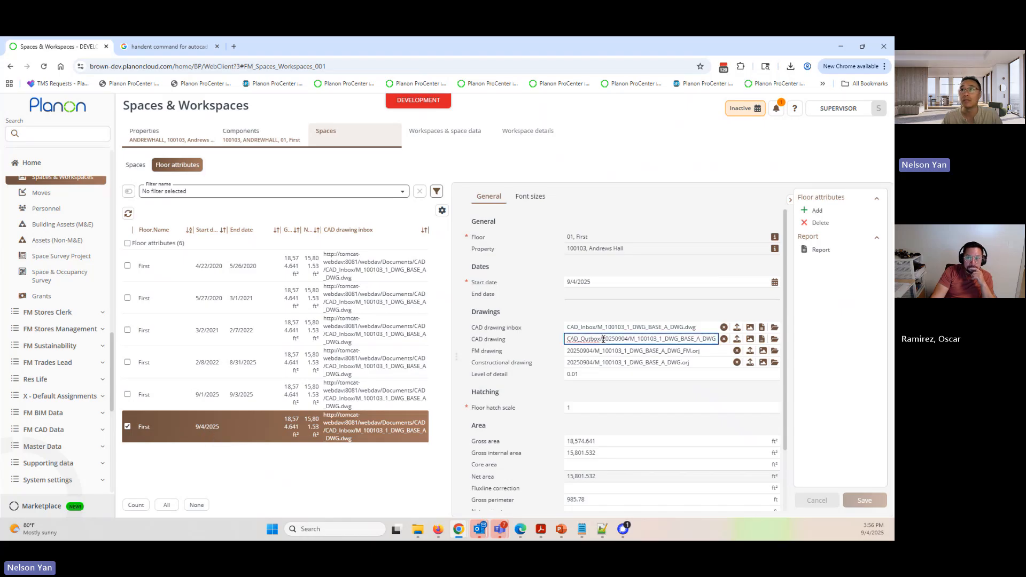
drag(608, 340, 629, 339)
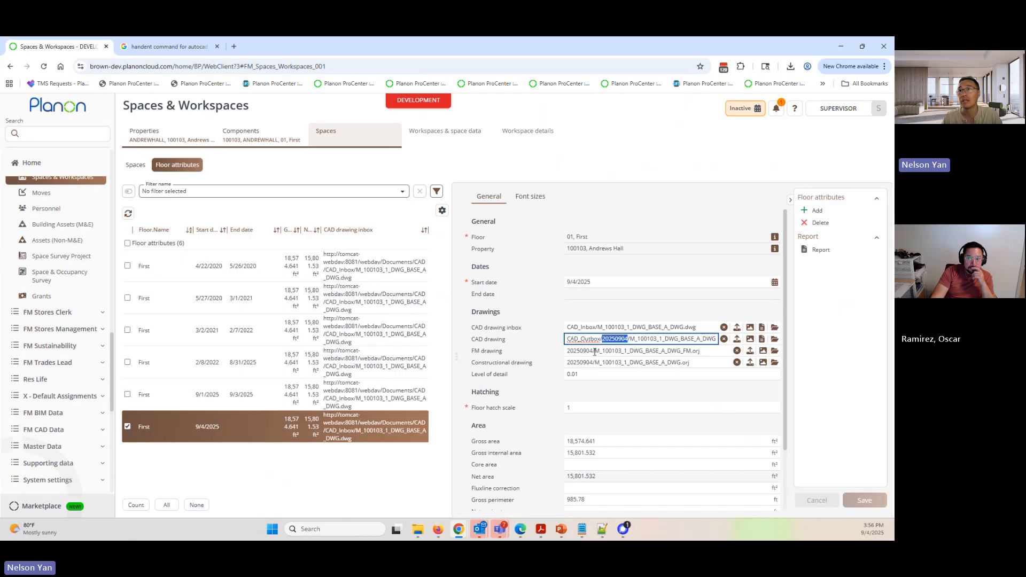
mouse_move(593, 352)
mouse_down()
mouse_move(556, 356)
mouse_move(556, 369)
mouse_up()
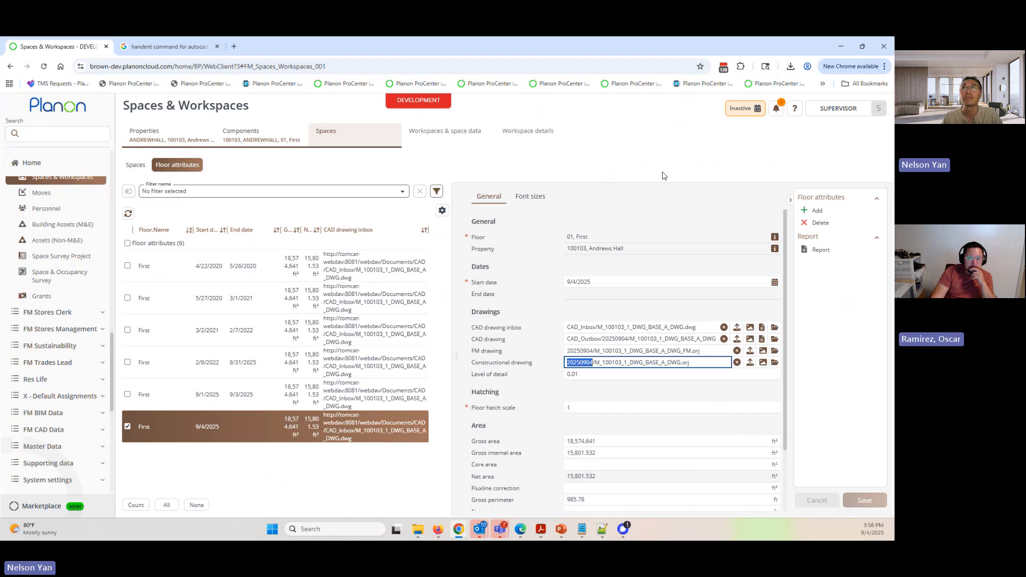
- Return to the first-floor spaces list and set the reference date back to Today
click(144, 167)
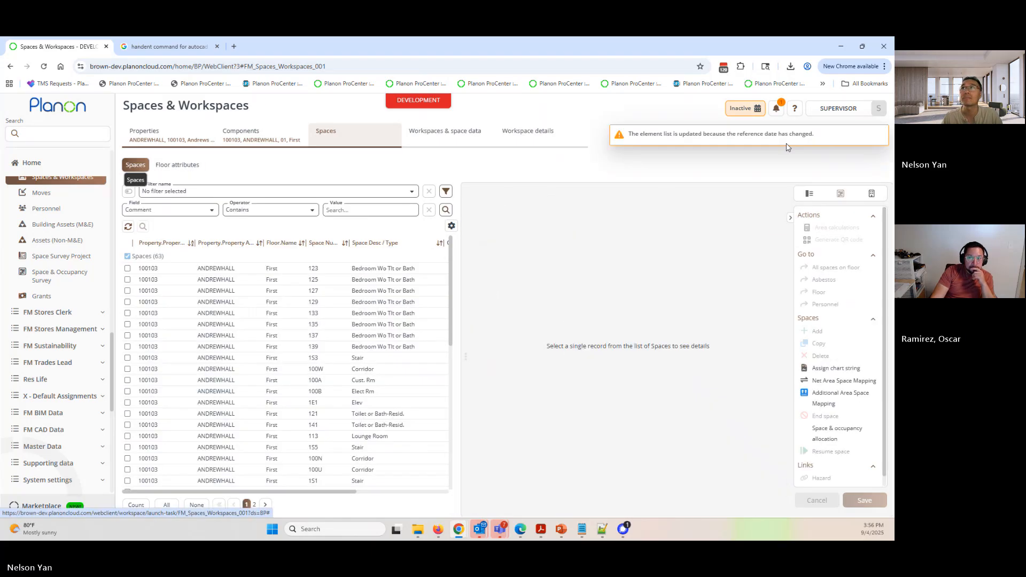
click(753, 109)
click(749, 152)
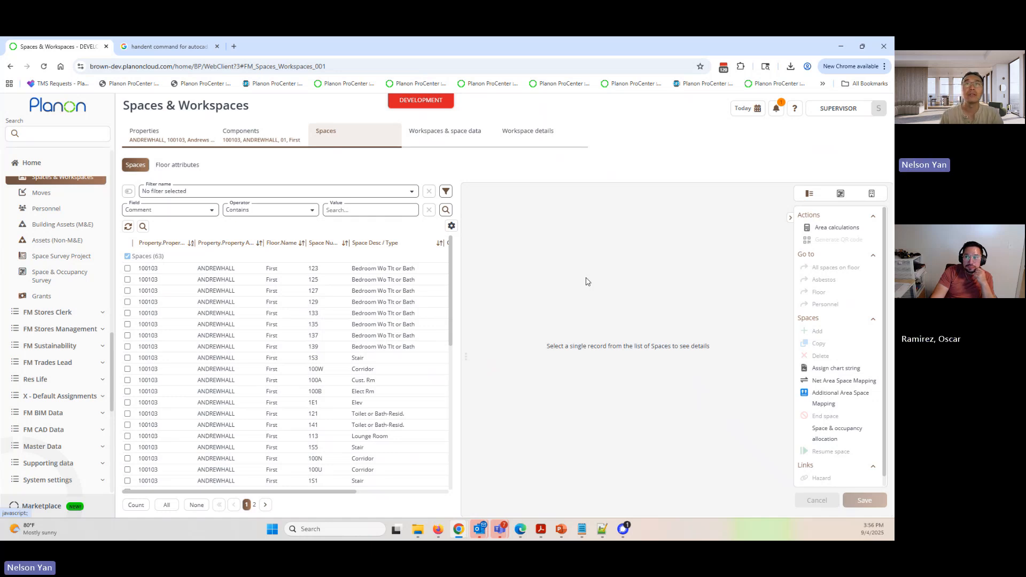
- Switch to the import definitions, return to the CAD import definitions list and copy the definition used for the Andrews Hall import
click(79, 132)
click(138, 183)
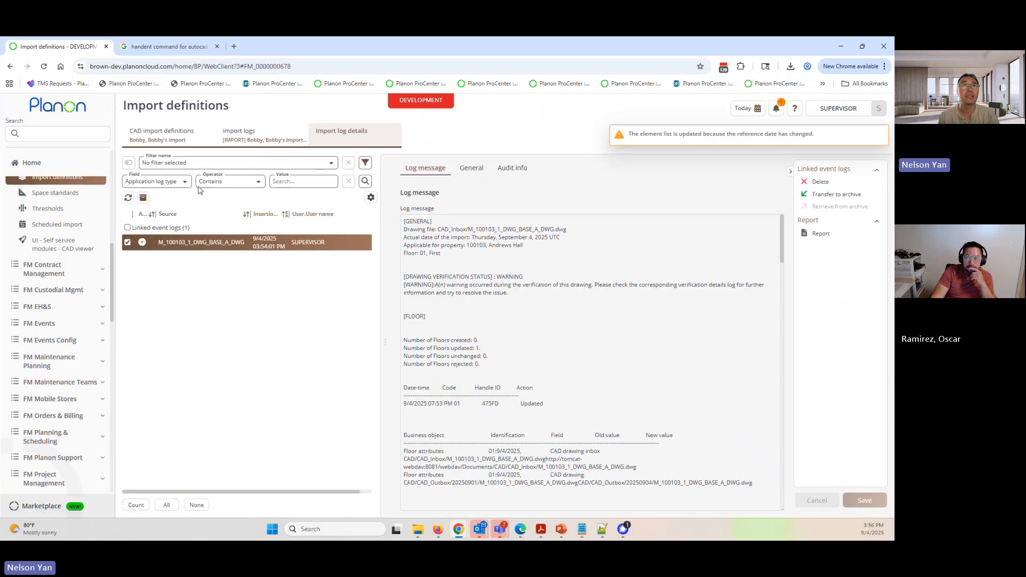
click(160, 135)
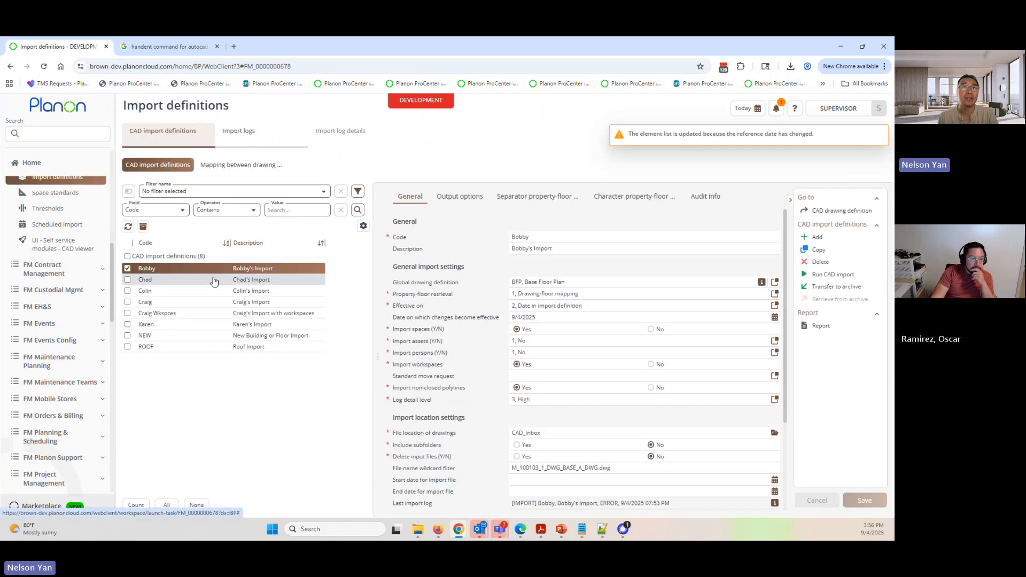
click(819, 249)
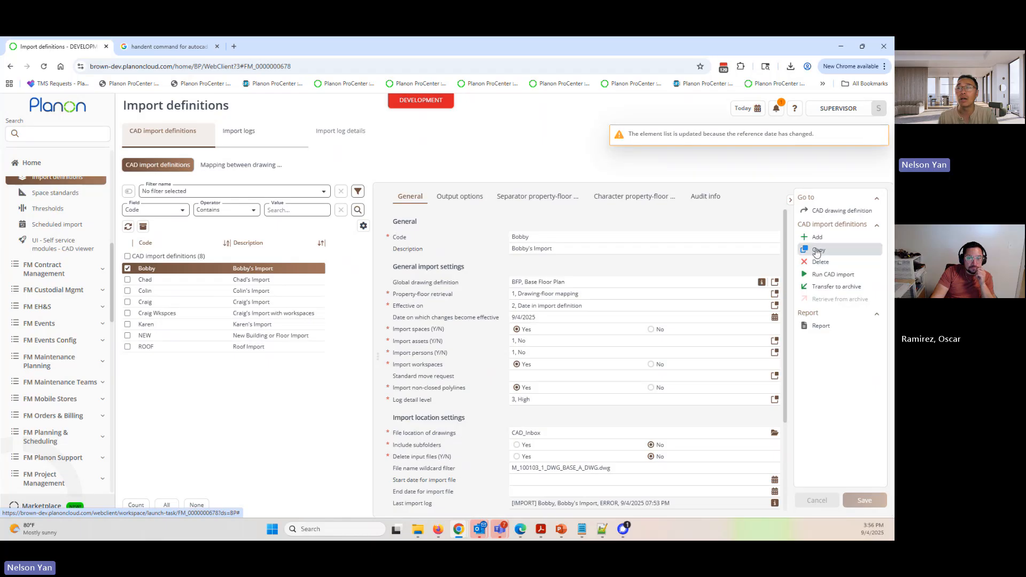
- Set the copied definition's code to the new owner's first name and its description to that name's possessive plus "Import", and save it
click(546, 237)
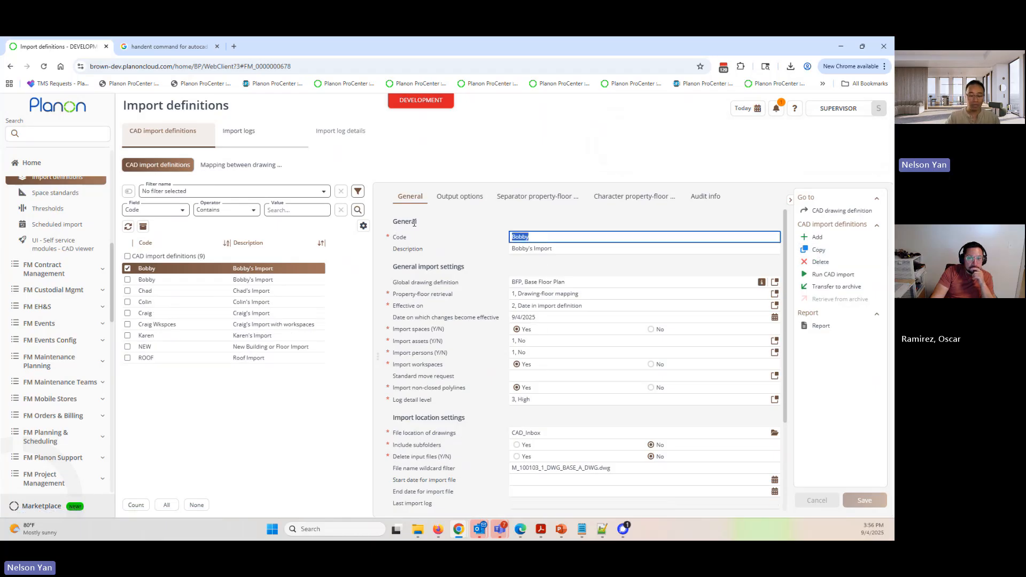
text(Nelson)
key(Tab)
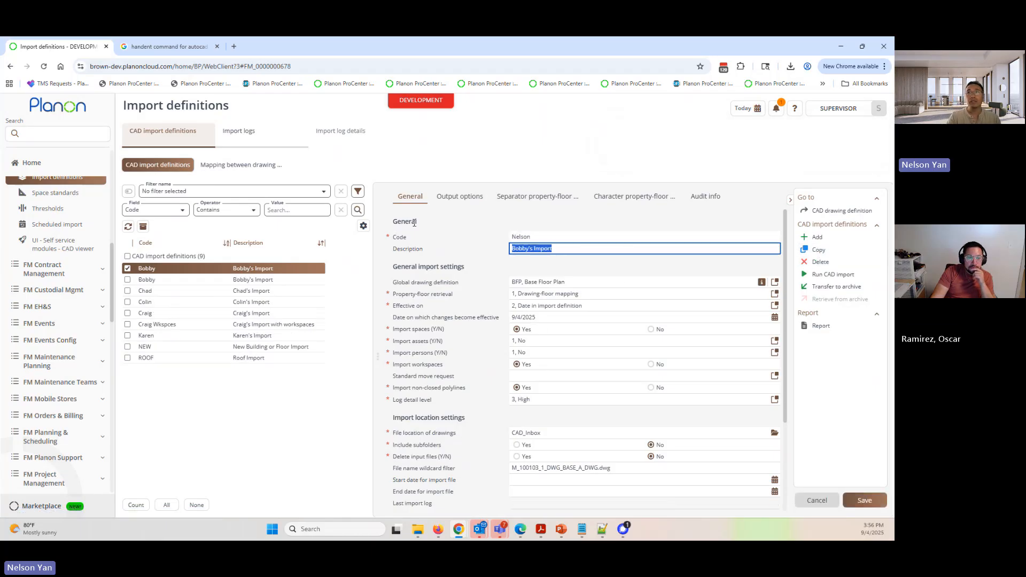
text(Ne)
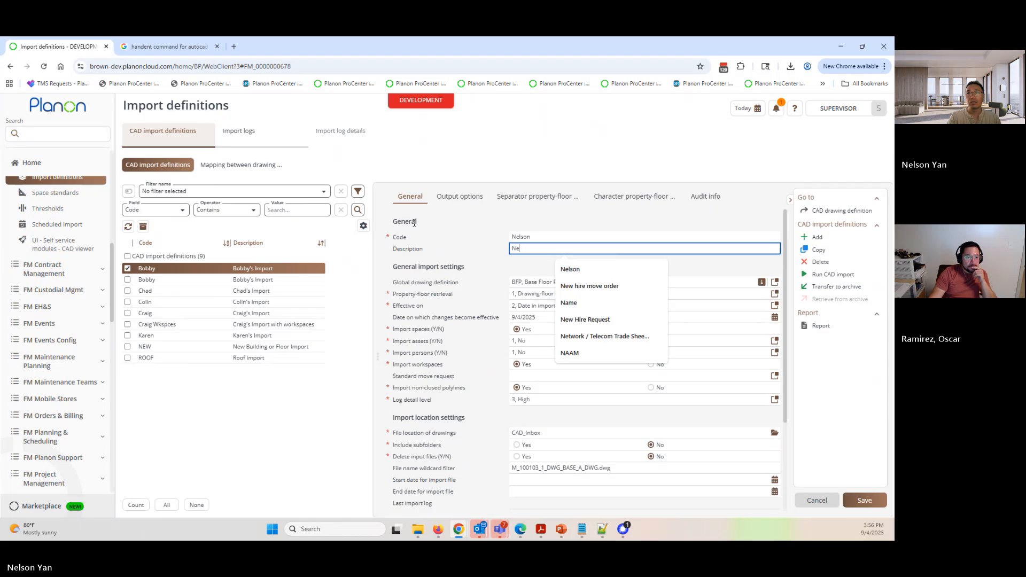
text(lson)
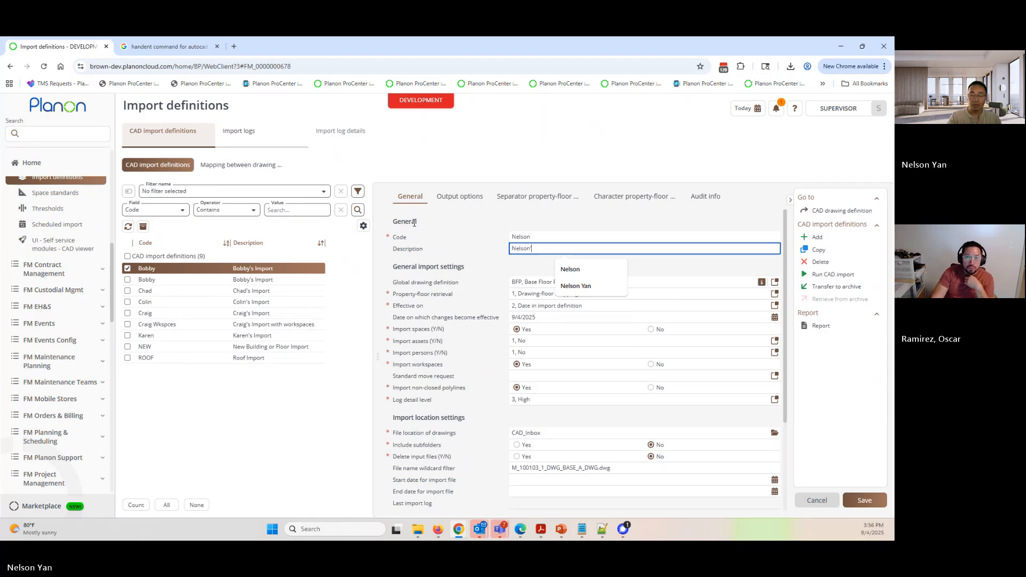
text('s Impor)
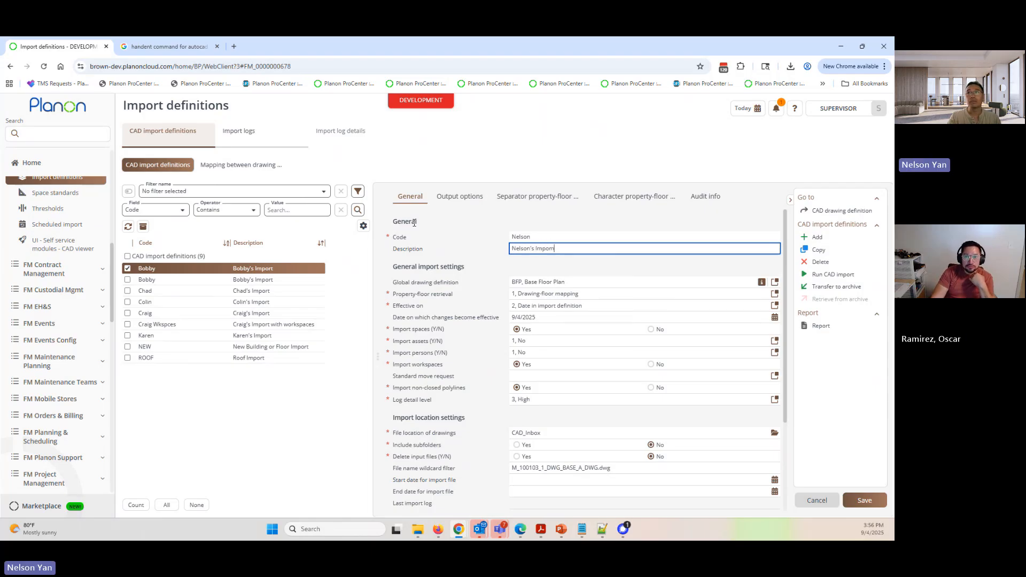
text(t)
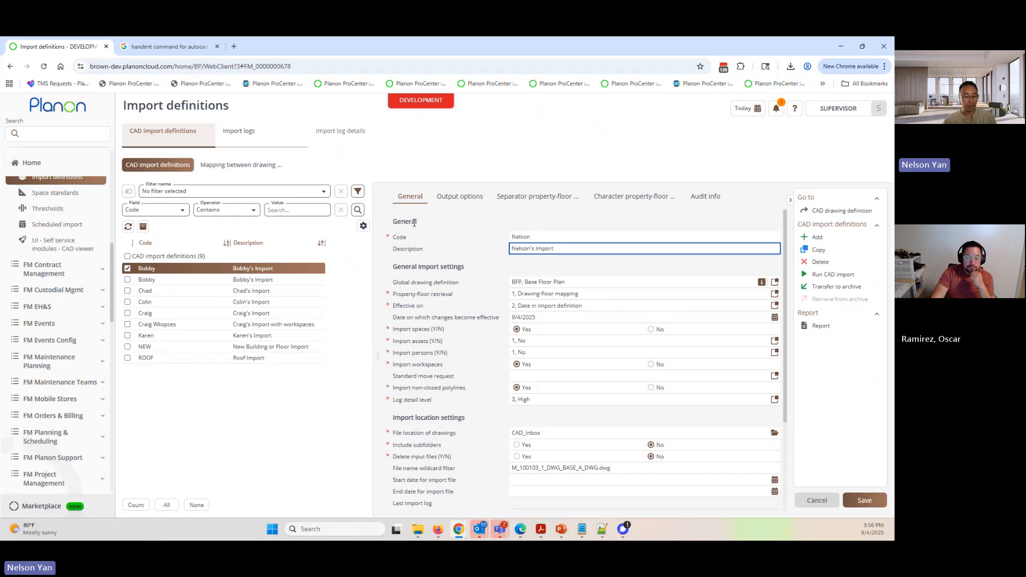
key(Return)
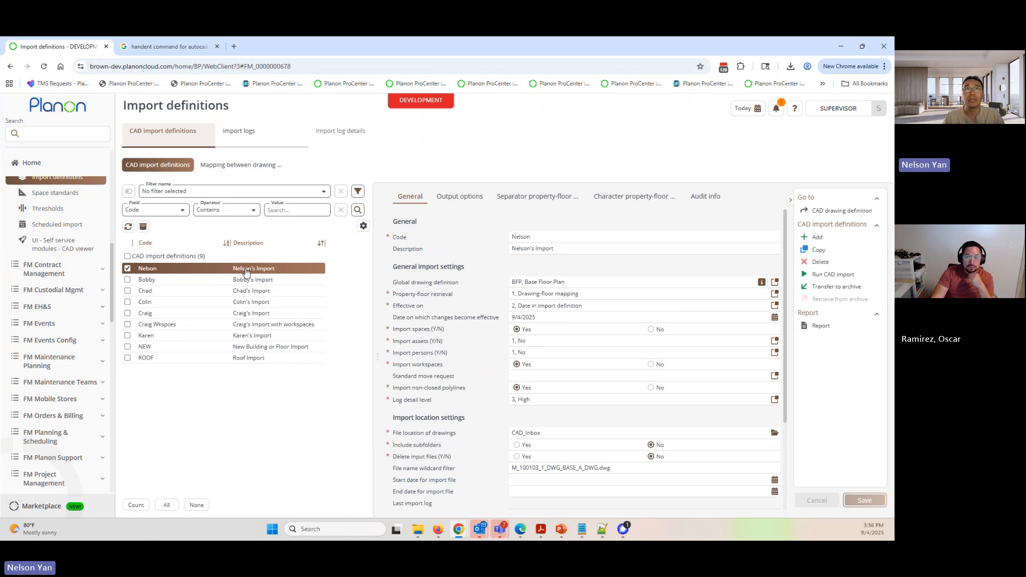
- Check the import logs of the copied definition and those of the original definition it was copied from
click(259, 131)
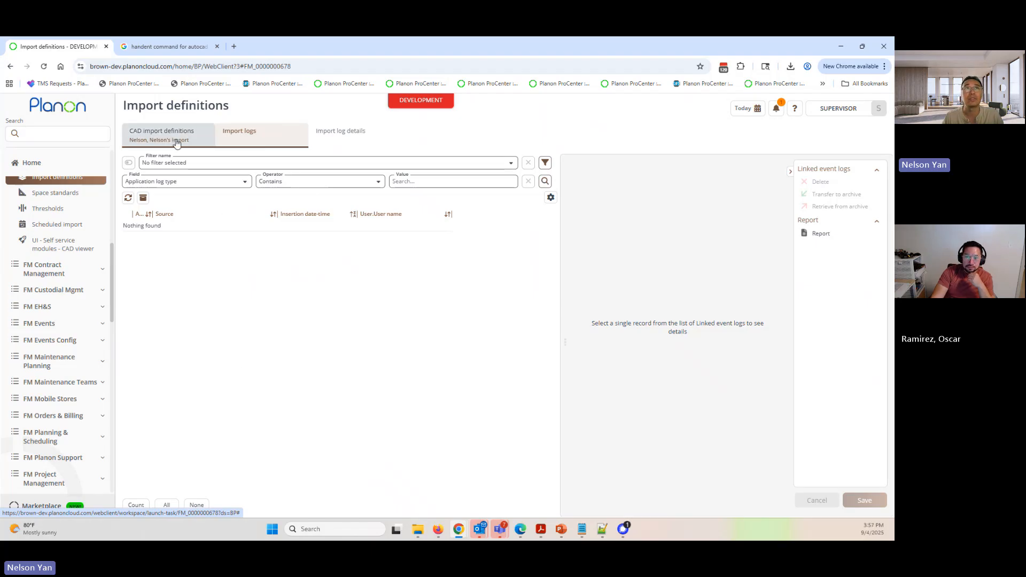
click(170, 134)
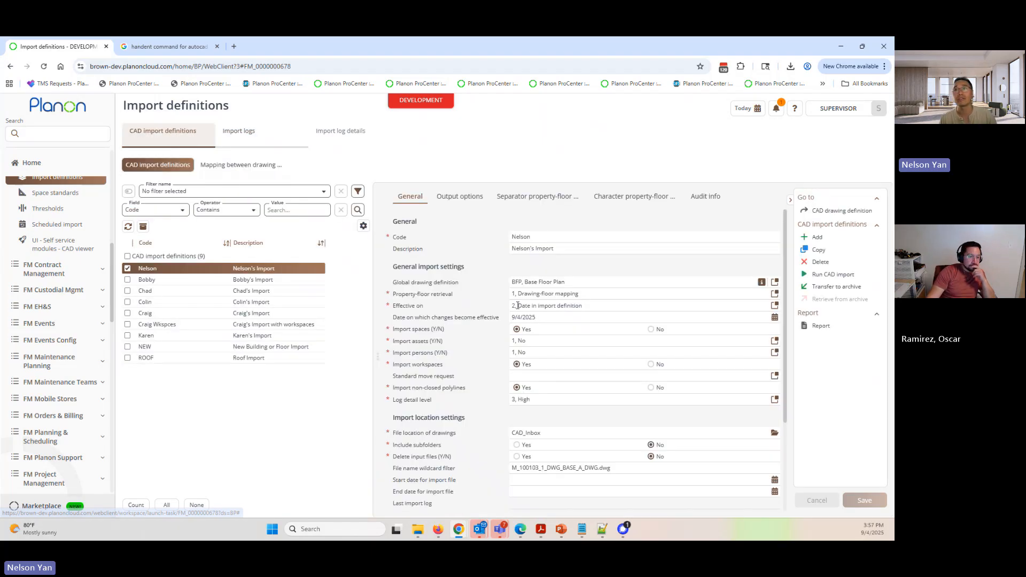
click(266, 280)
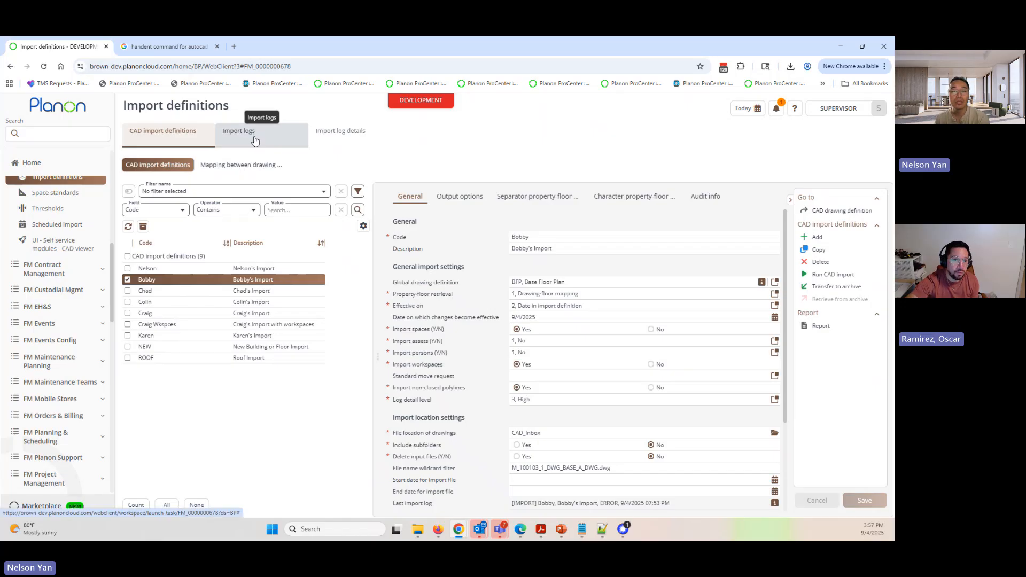
click(251, 138)
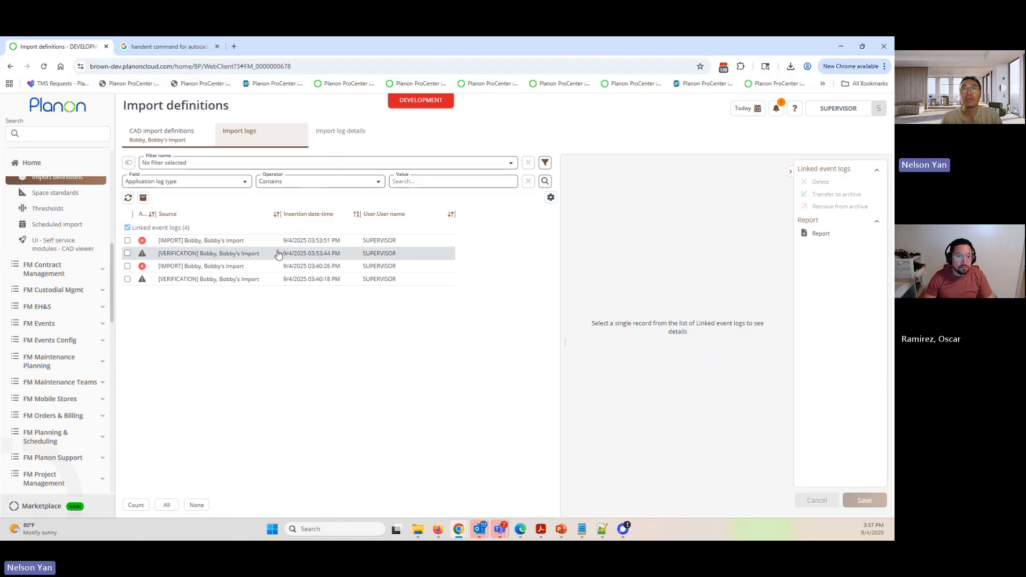
- Review the 3:40:18 PM verification log, and open the M_100103_1_DWG_BASE_A_DWG log details of the 3:53:51 PM import
click(296, 283)
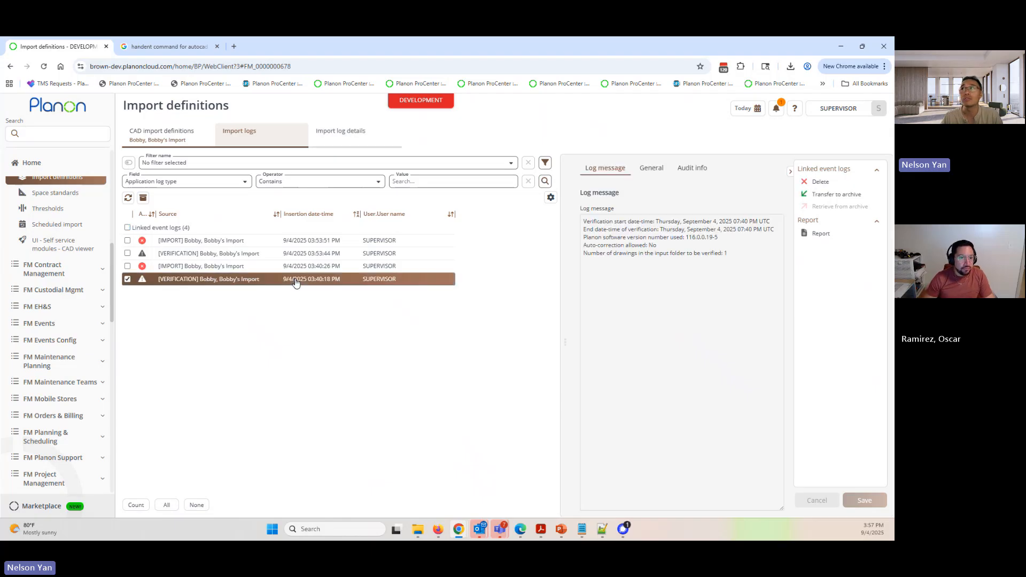
click(275, 241)
click(327, 140)
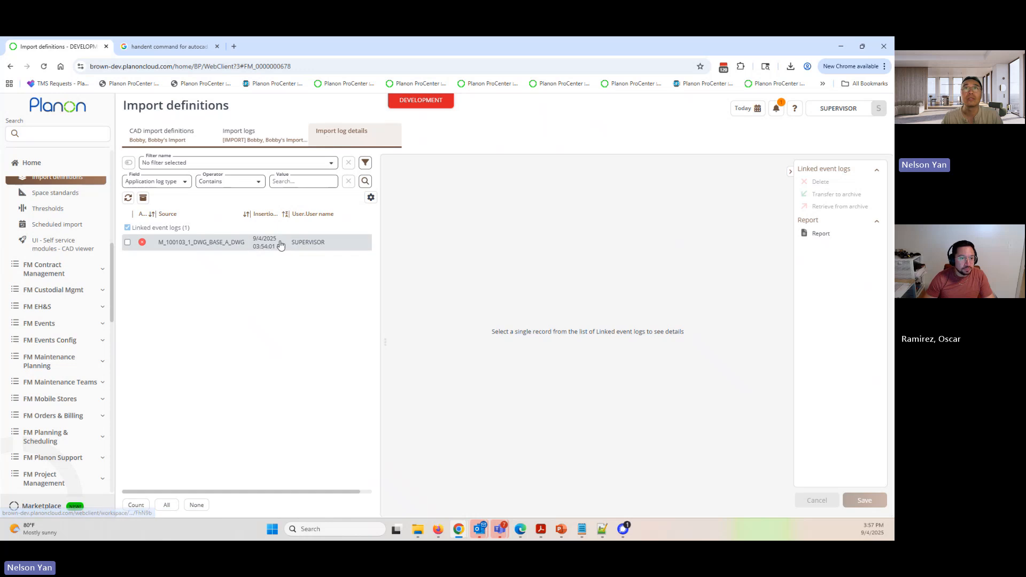
click(281, 245)
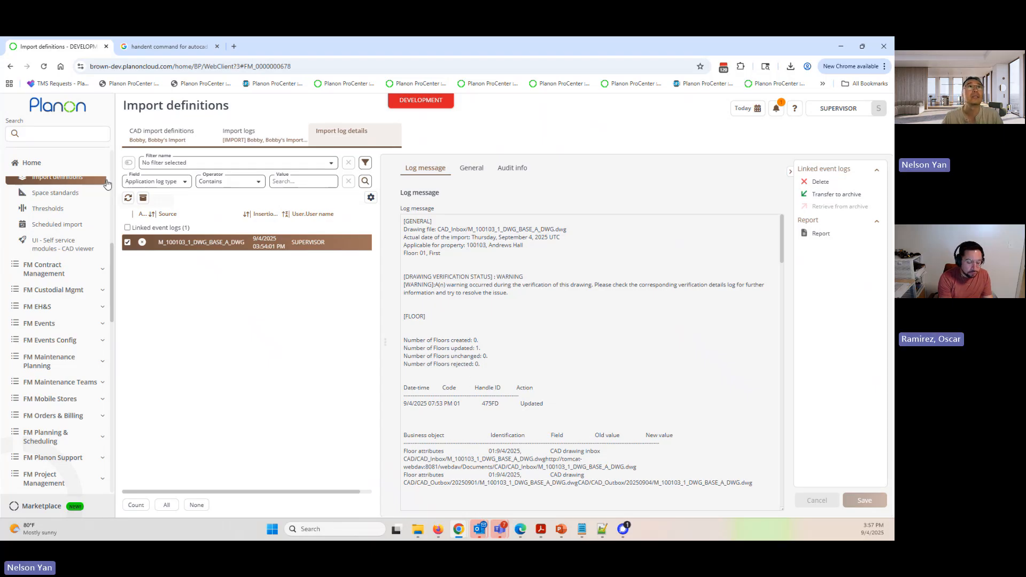
- Bring up the list of recently opened items
click(86, 135)
click(158, 138)
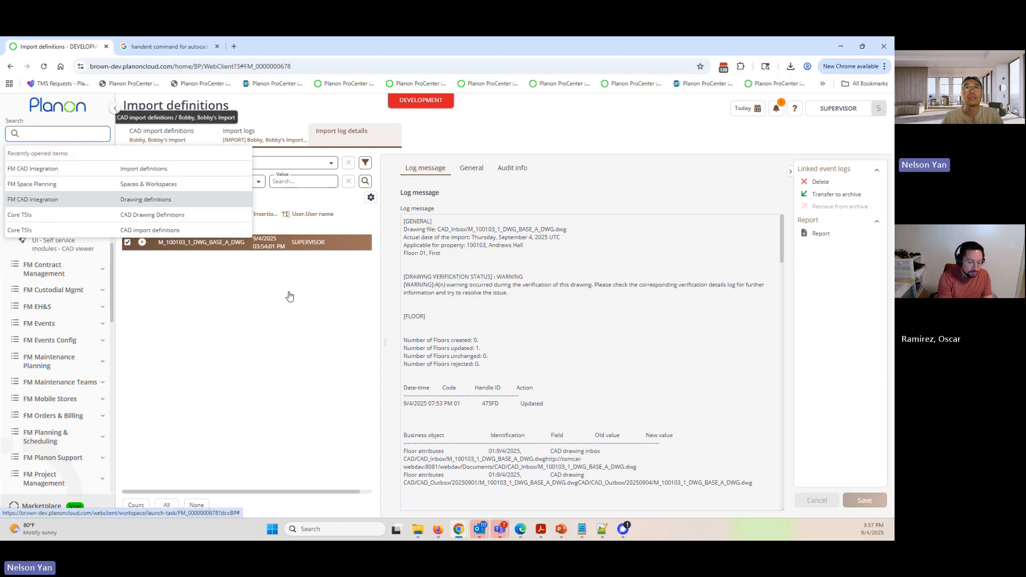
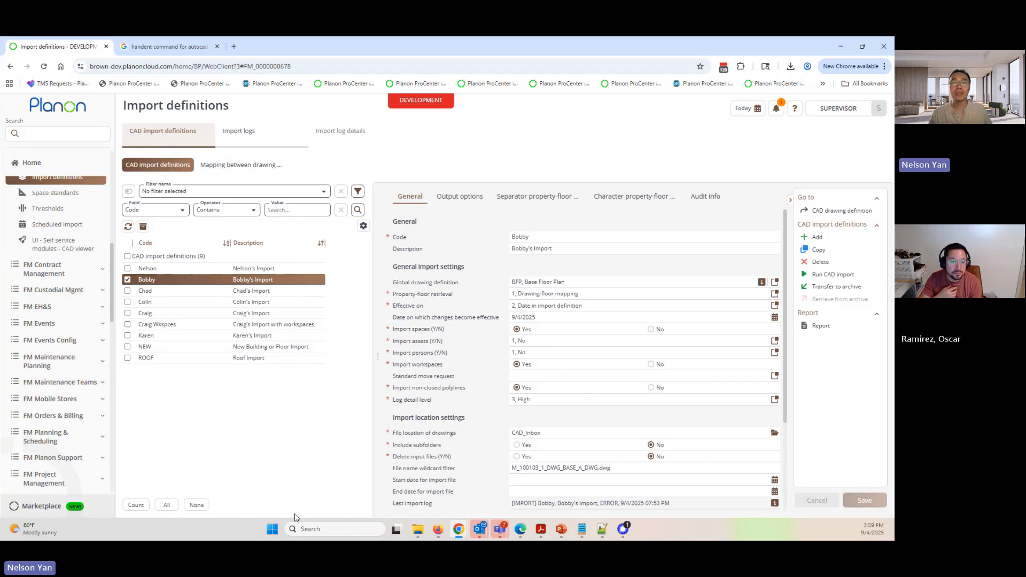
click(272, 530)
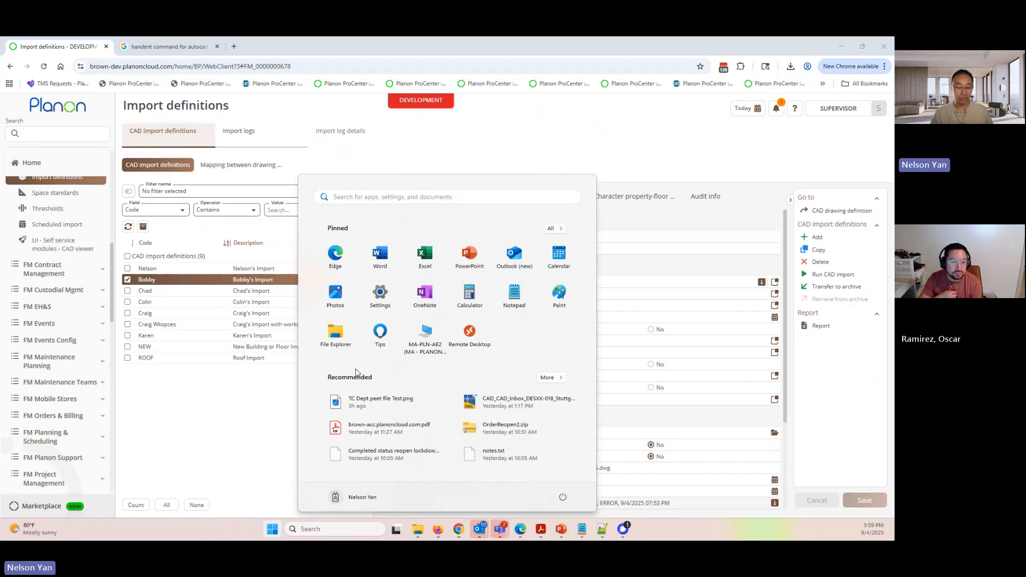
text(wins)
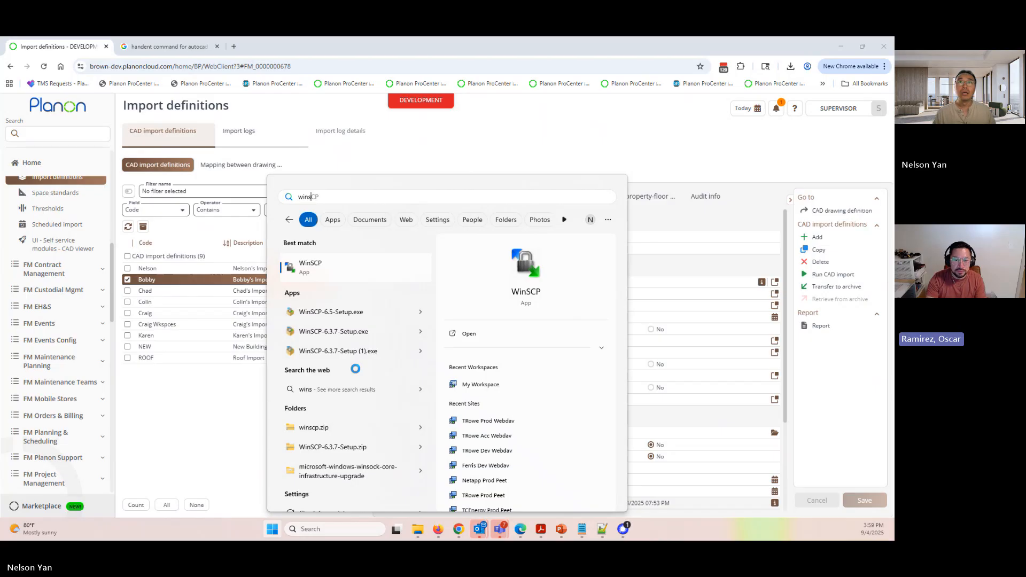
click(324, 275)
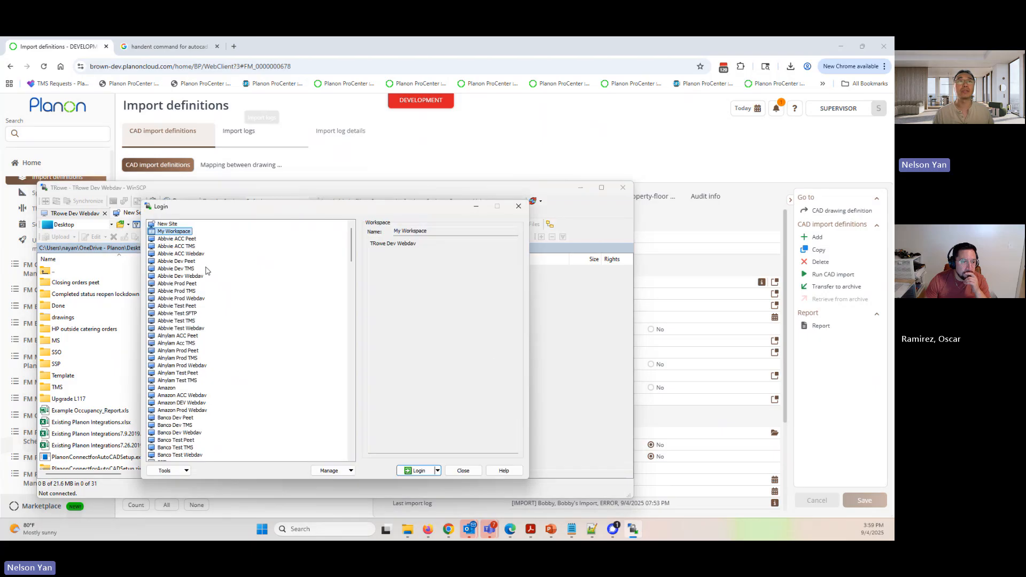
scroll(192, 328, down, 5)
scroll(179, 363, down, 2)
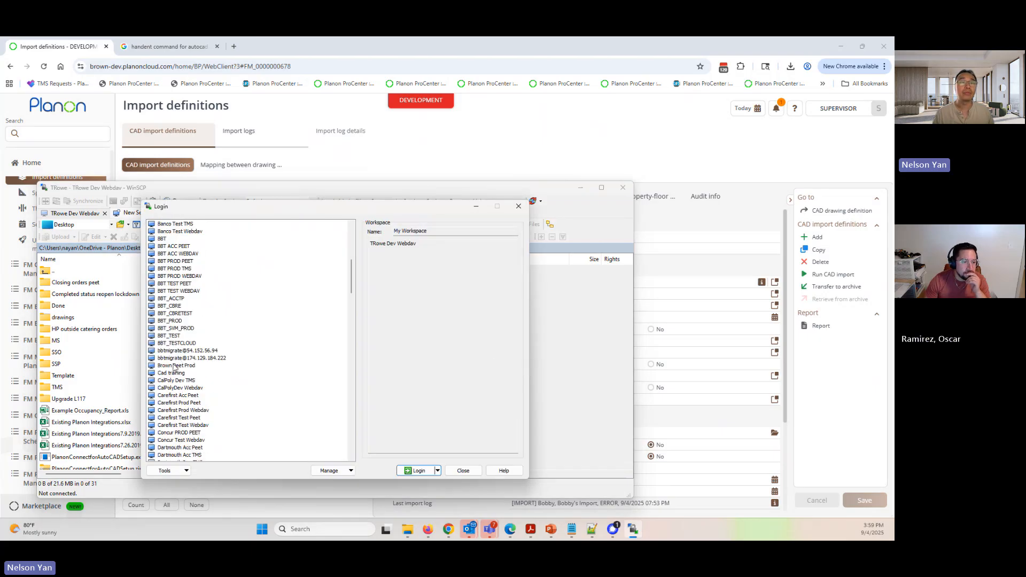
scroll(176, 351, up, 1)
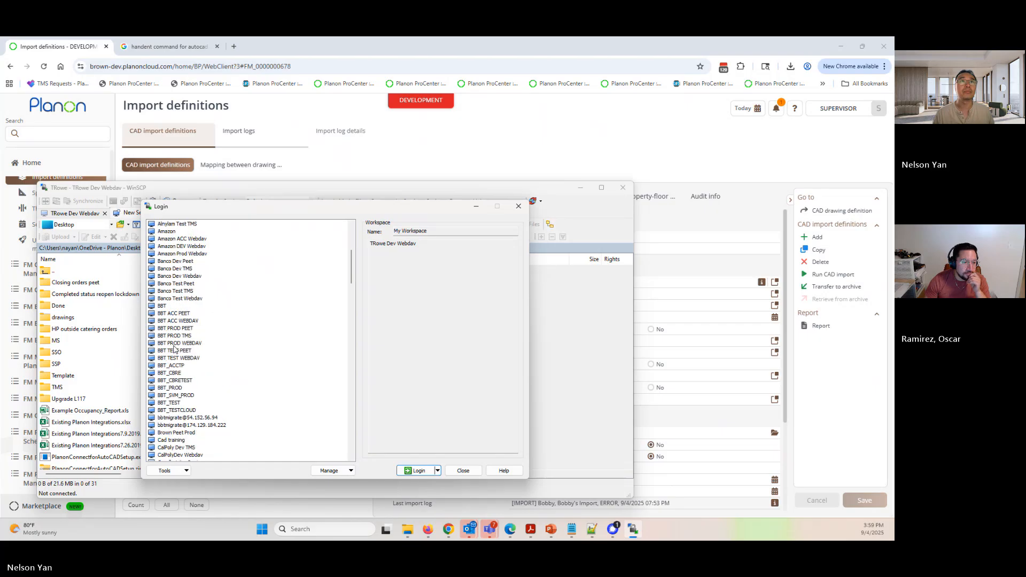
scroll(174, 349, down, 1)
scroll(174, 351, down, 2)
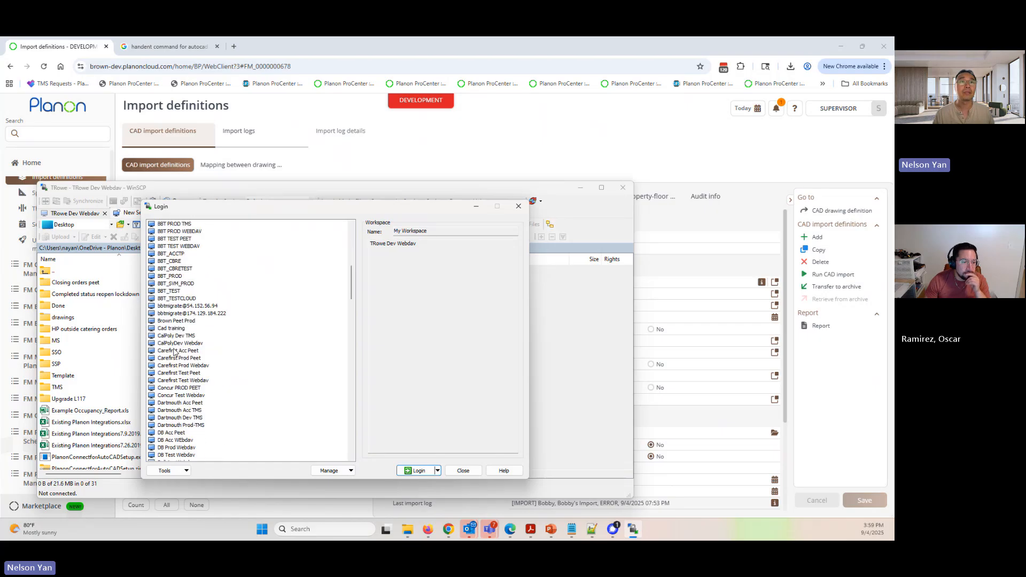
click(465, 473)
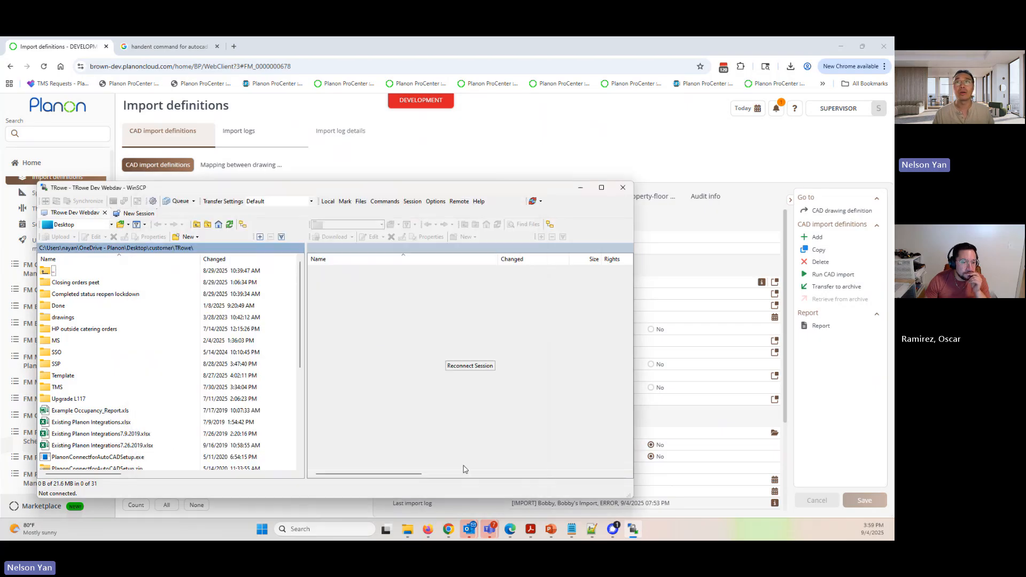
click(623, 189)
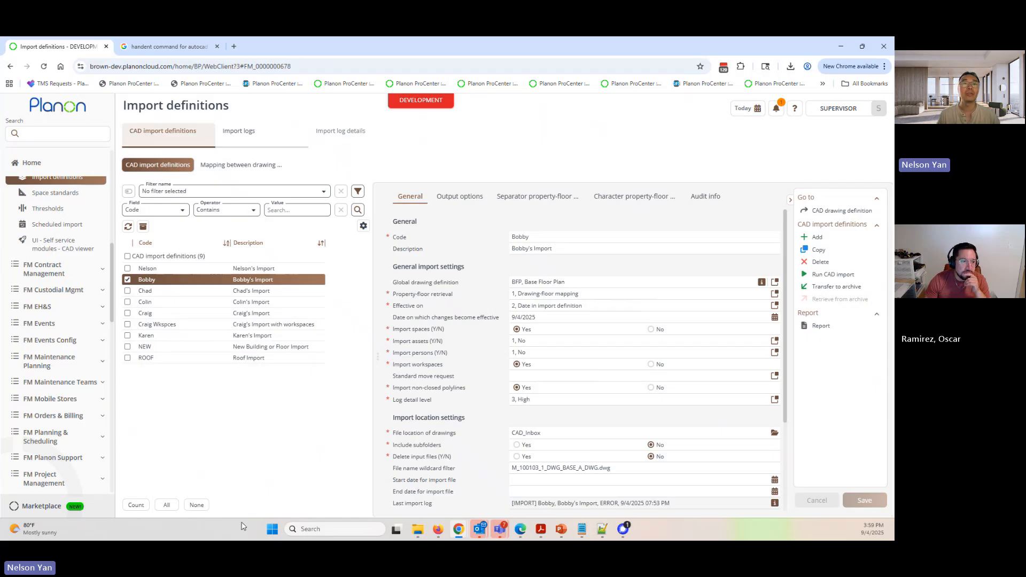
- Launch WinSCP to bring up its list of saved sites
click(272, 529)
text(win)
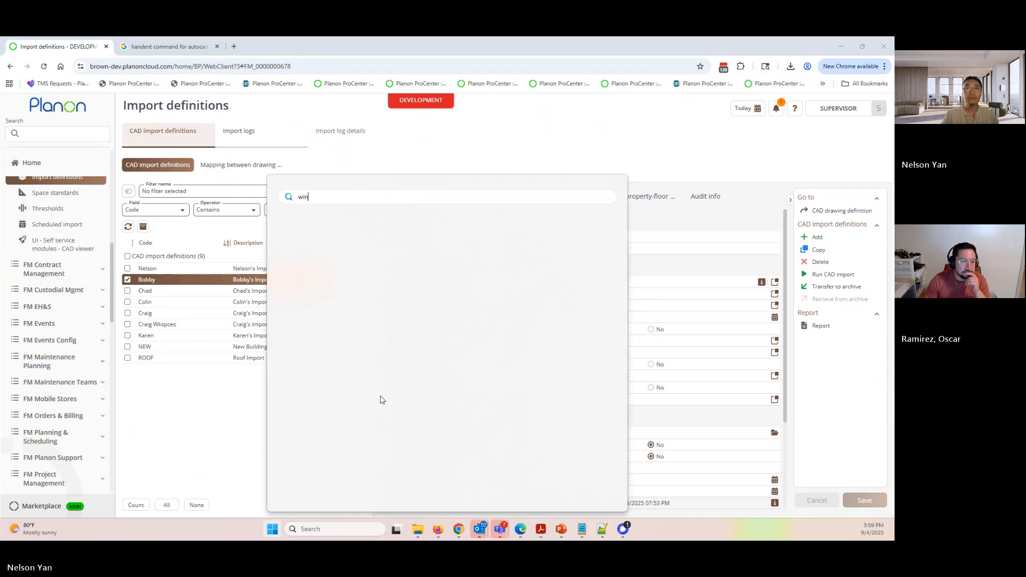
text(sCP)
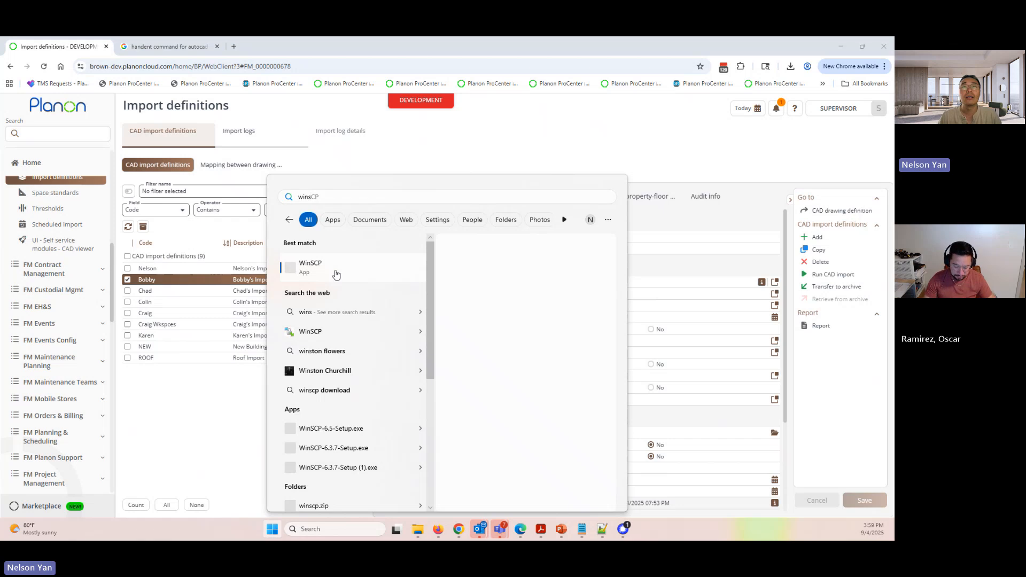
key(Return)
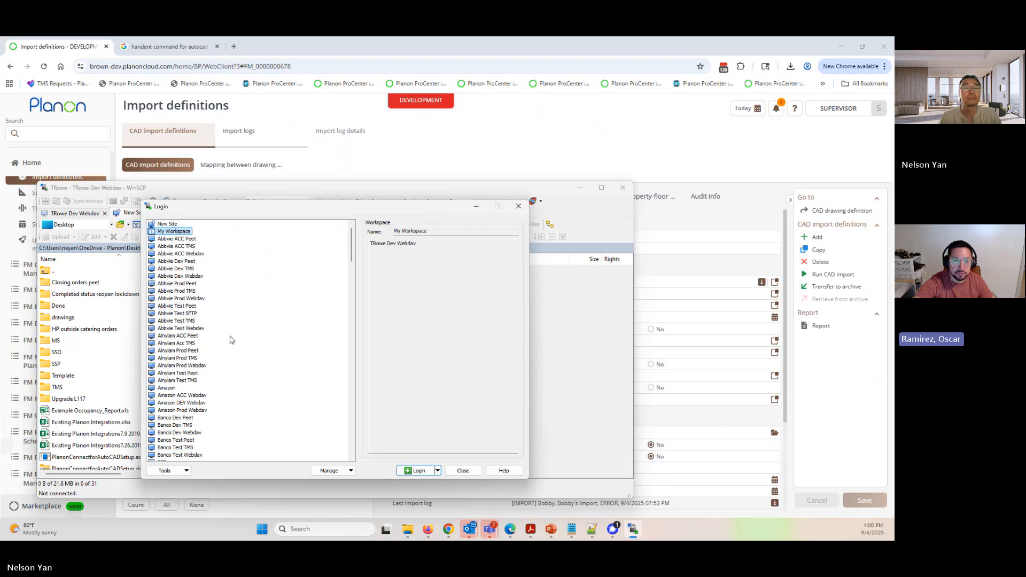
- Find the saved site Presales Prod Webdav and log in to it
scroll(230, 340, down, 2)
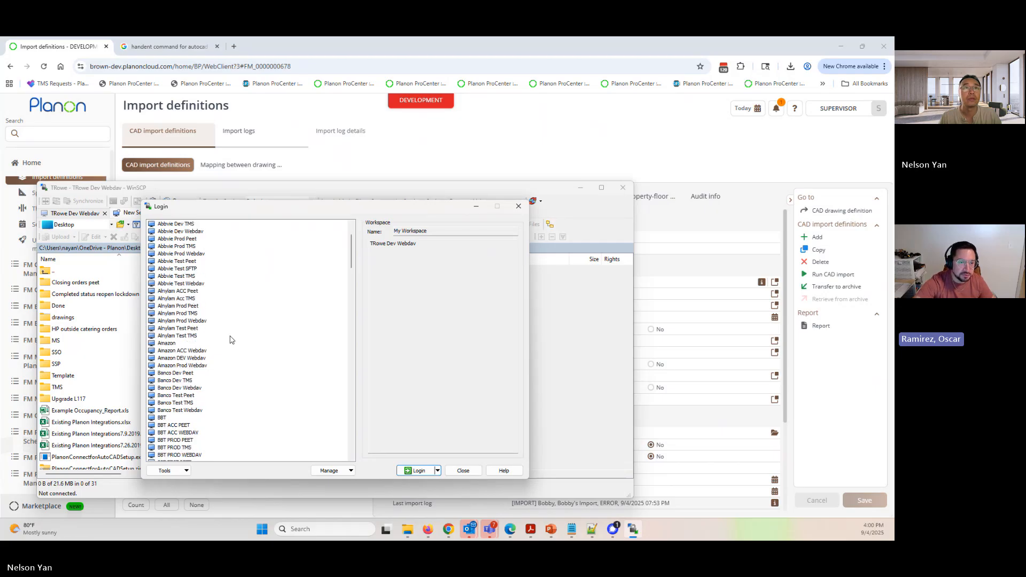
scroll(230, 340, down, 3)
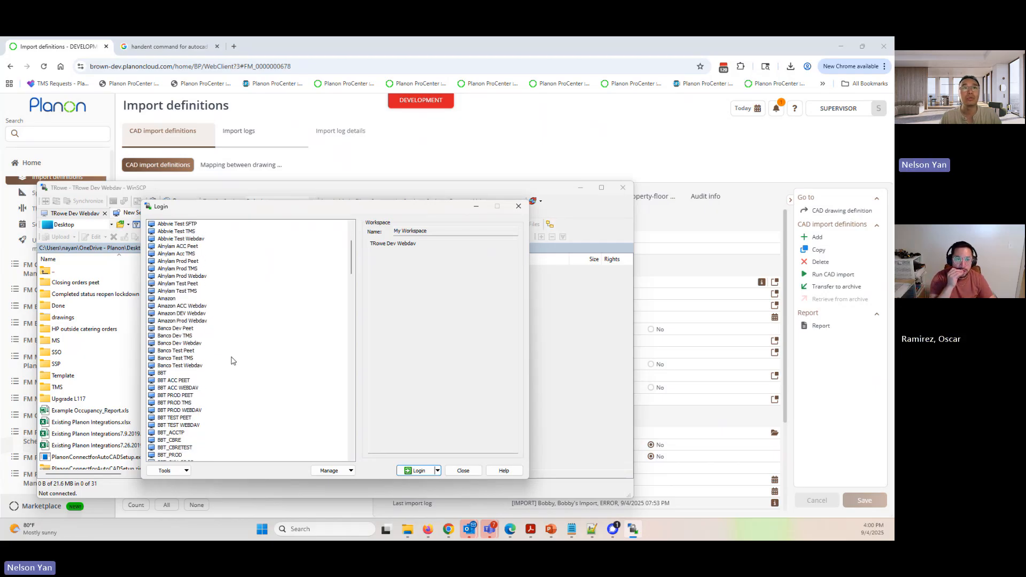
scroll(208, 381, down, 4)
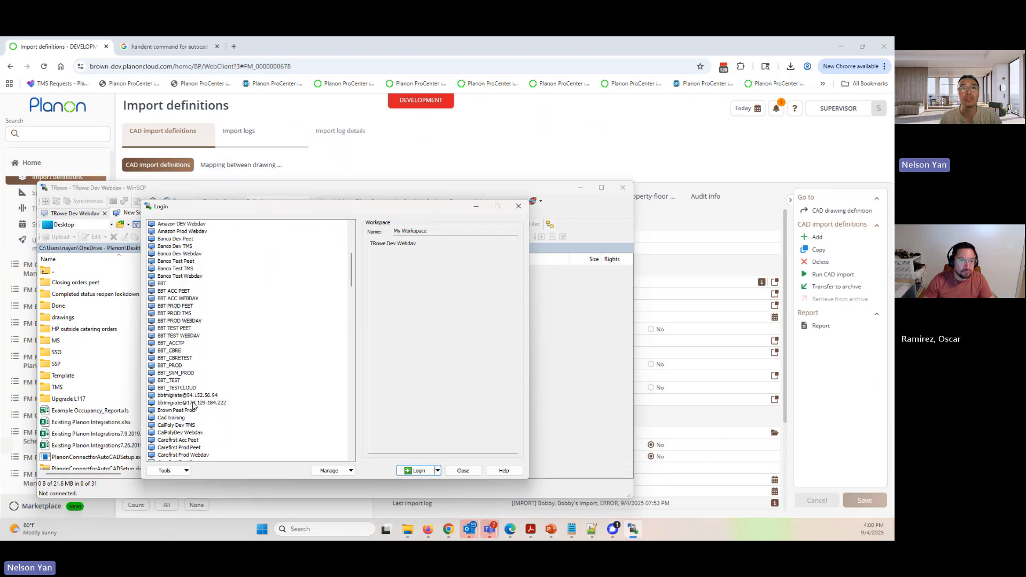
scroll(194, 406, down, 1)
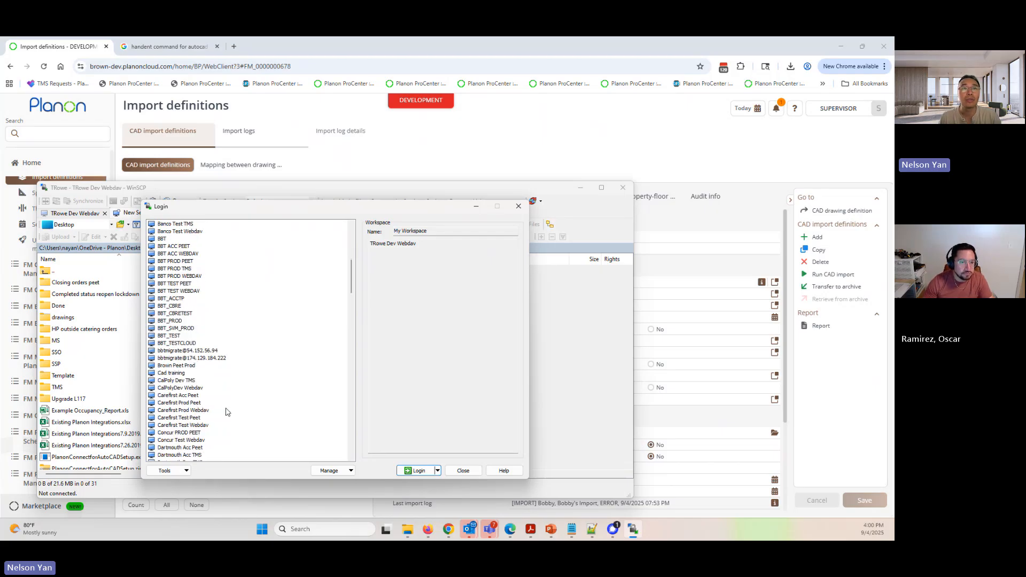
scroll(228, 412, down, 2)
scroll(227, 413, down, 2)
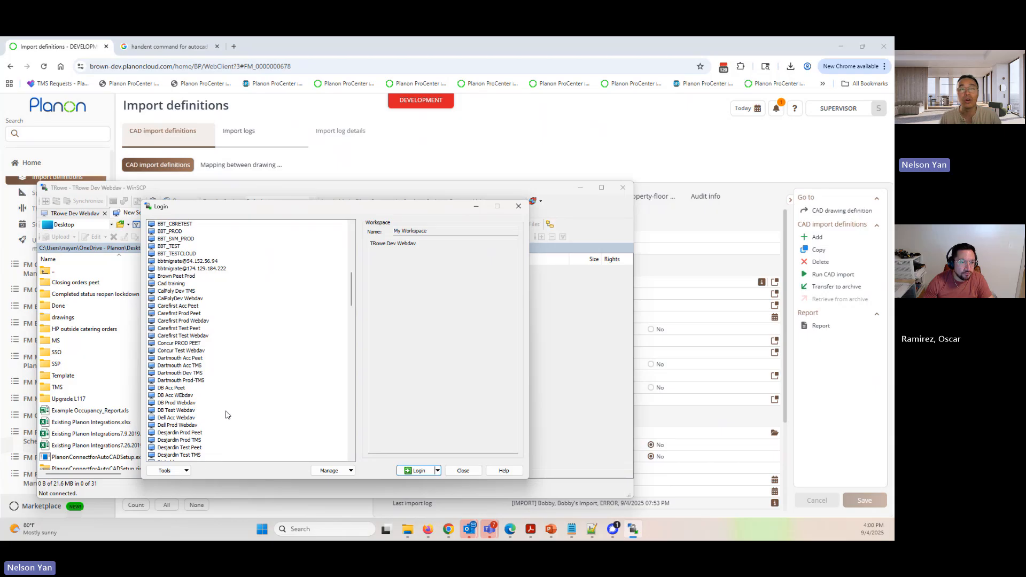
scroll(225, 415, down, 4)
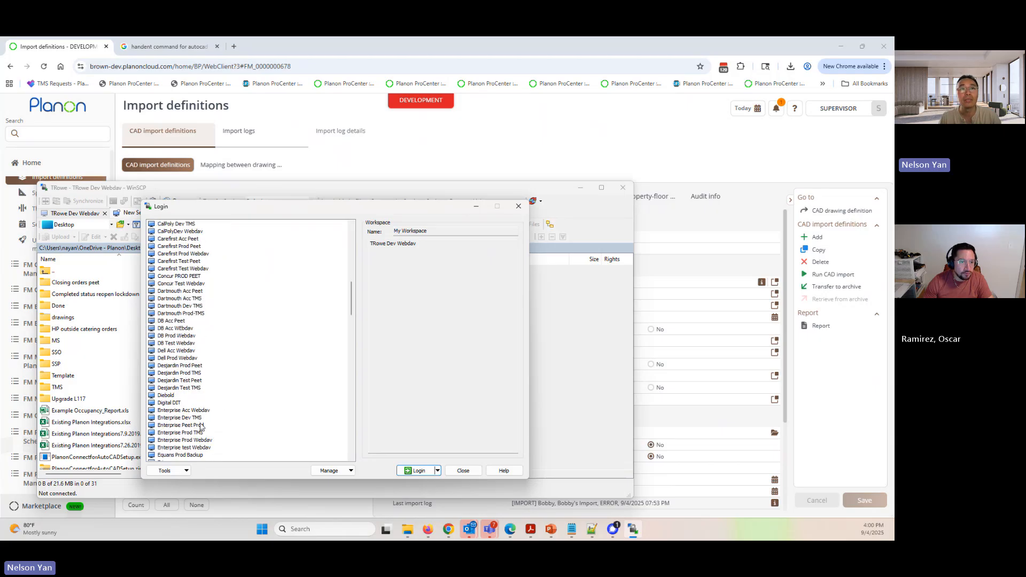
scroll(199, 414, down, 11)
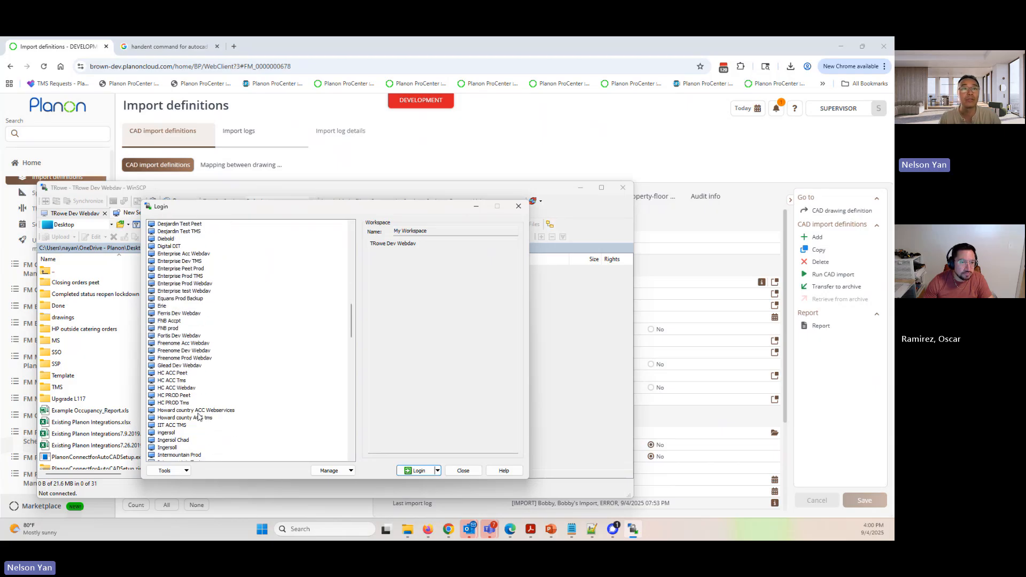
scroll(198, 417, down, 7)
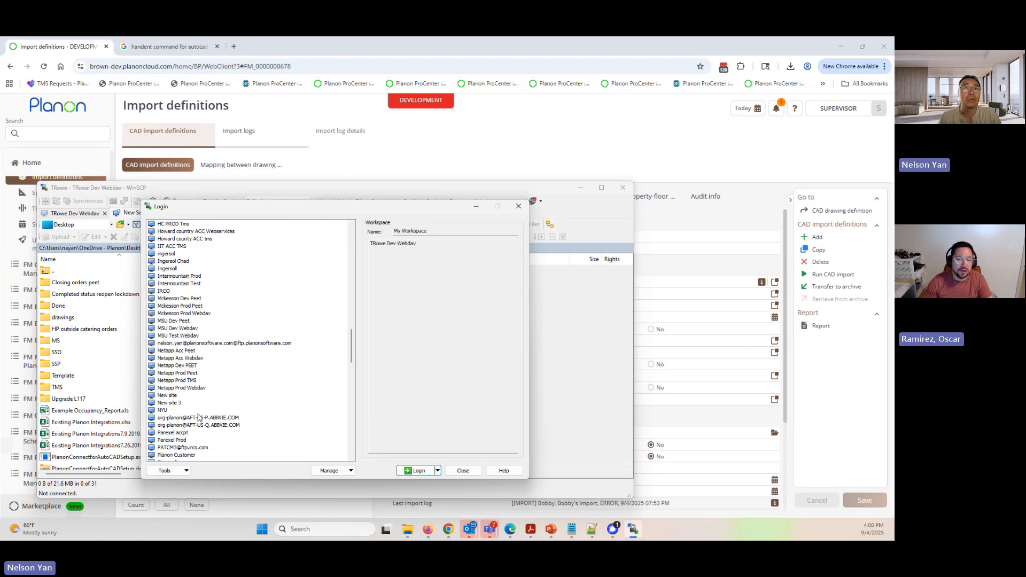
scroll(198, 416, down, 1)
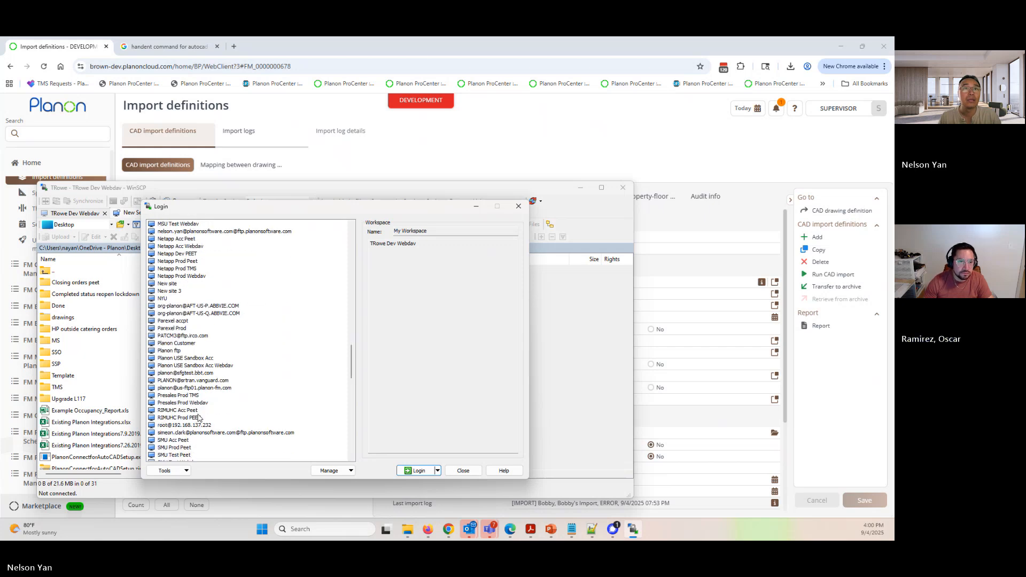
double_click(178, 404)
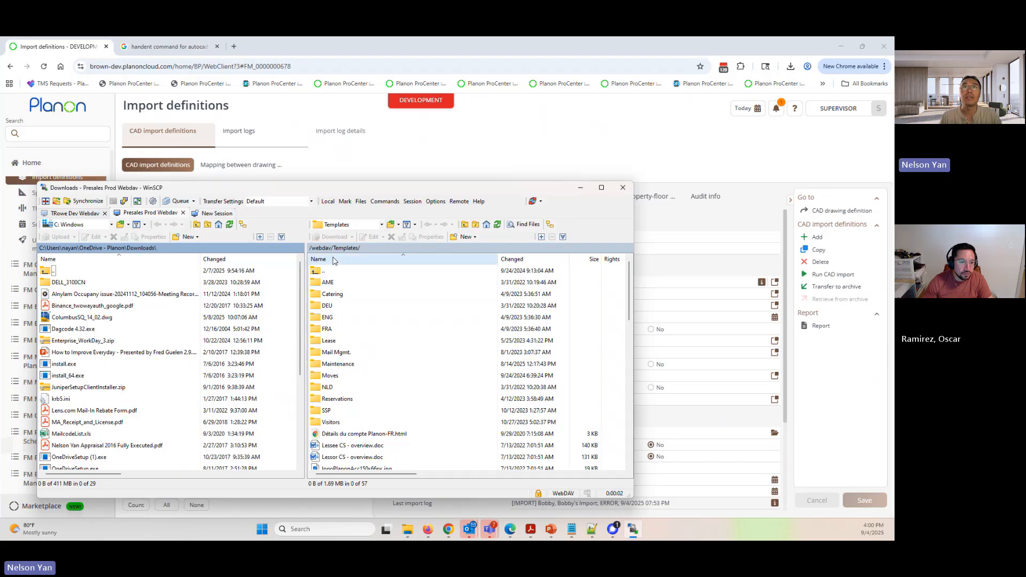
- Go up to the remote webdav folder and open its Documents/CAD subfolder
double_click(314, 273)
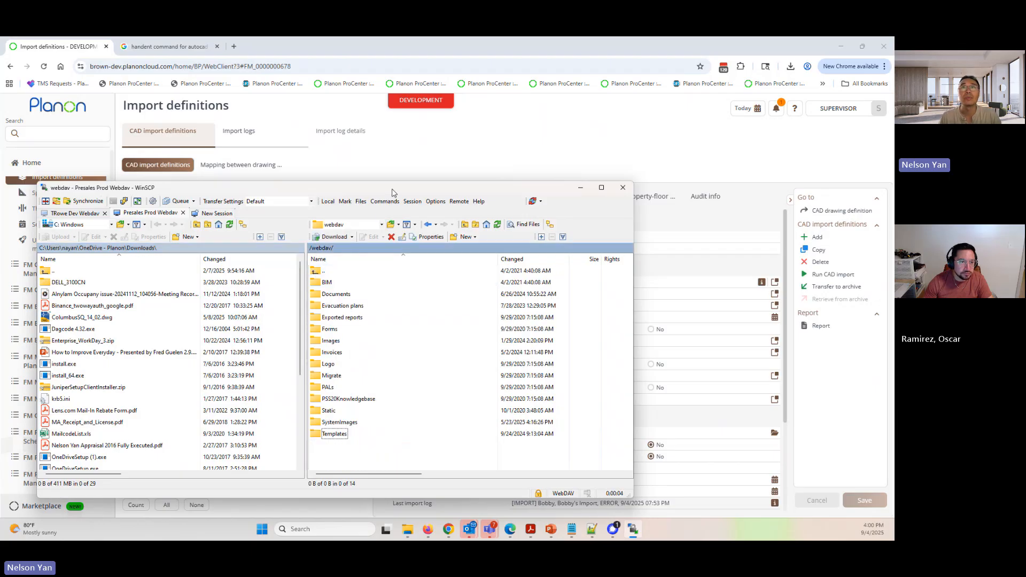
drag(391, 192, 372, 155)
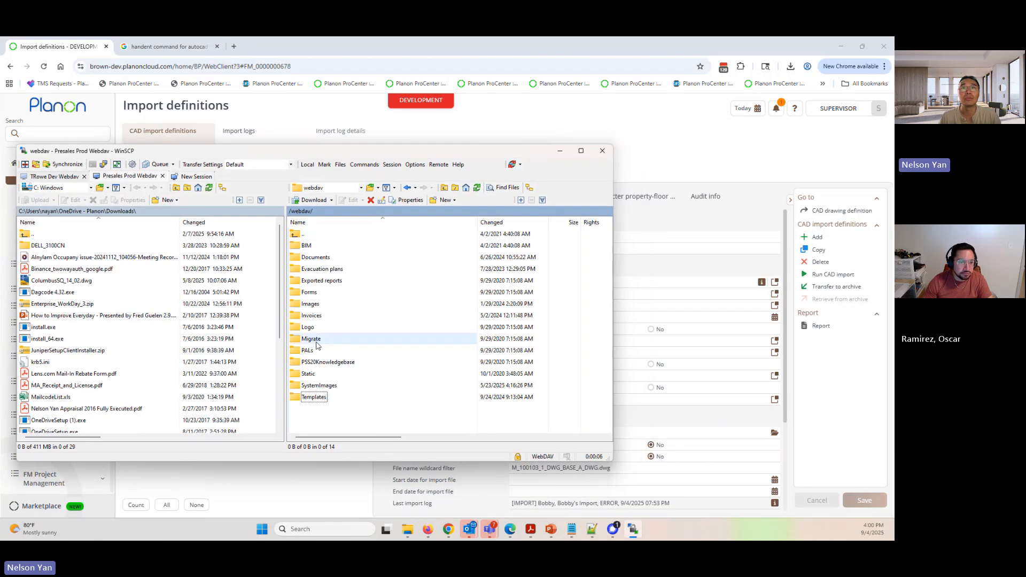
double_click(294, 261)
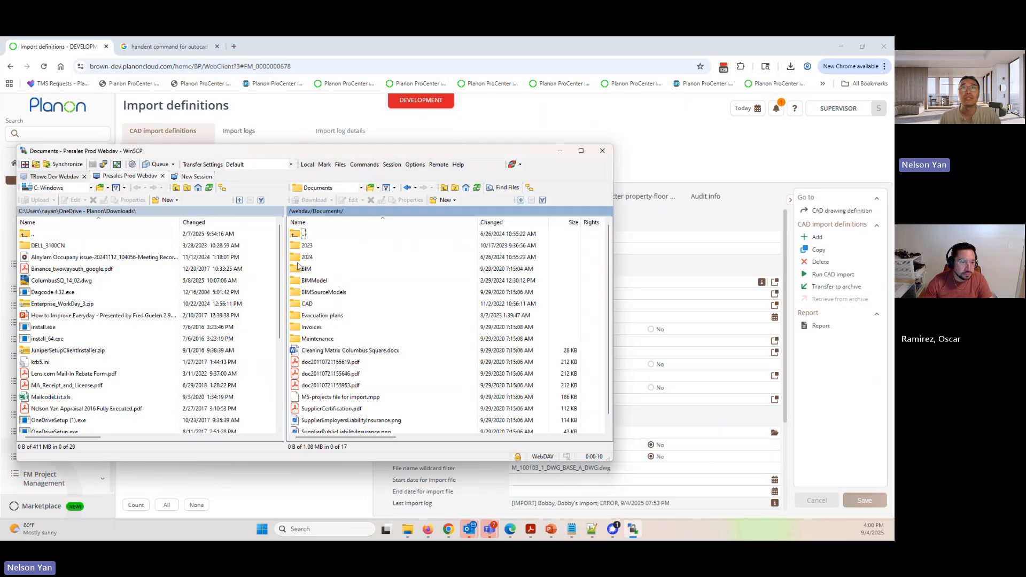
double_click(304, 304)
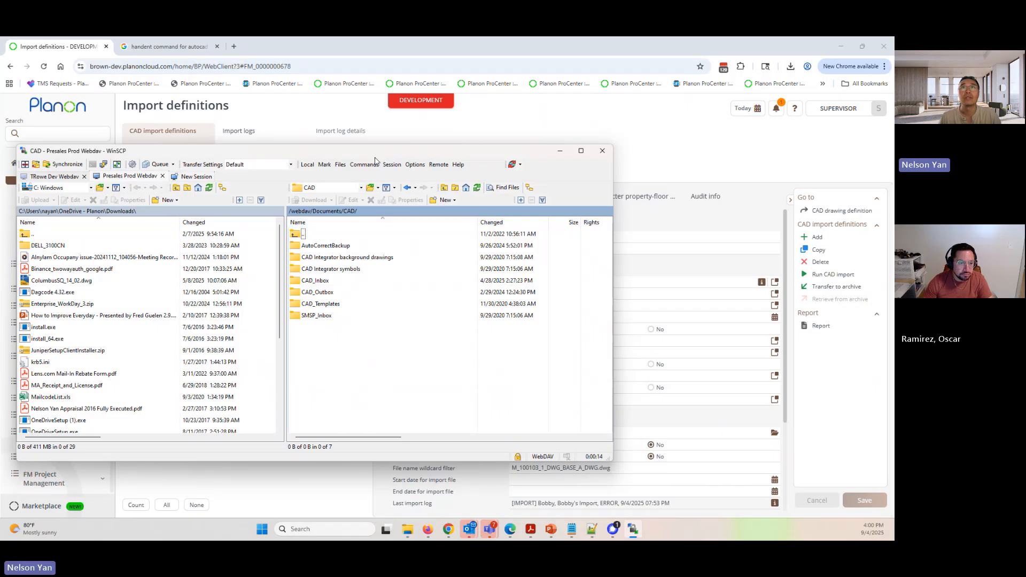
drag(379, 157, 397, 237)
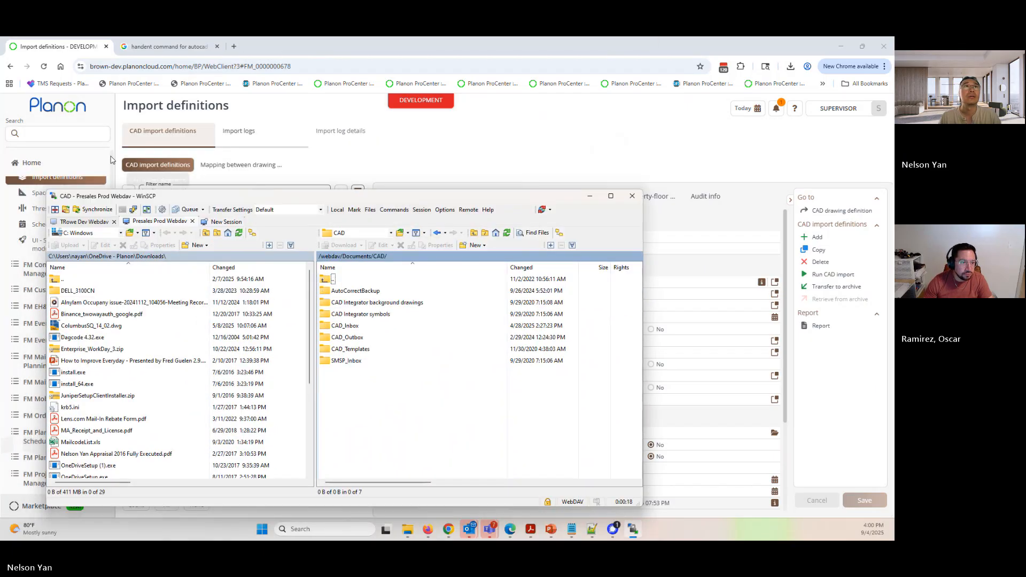
- Switch to Planon's Spaces & Workspaces and view the floor attributes of the first floor of Andrews Hall
click(135, 183)
click(135, 185)
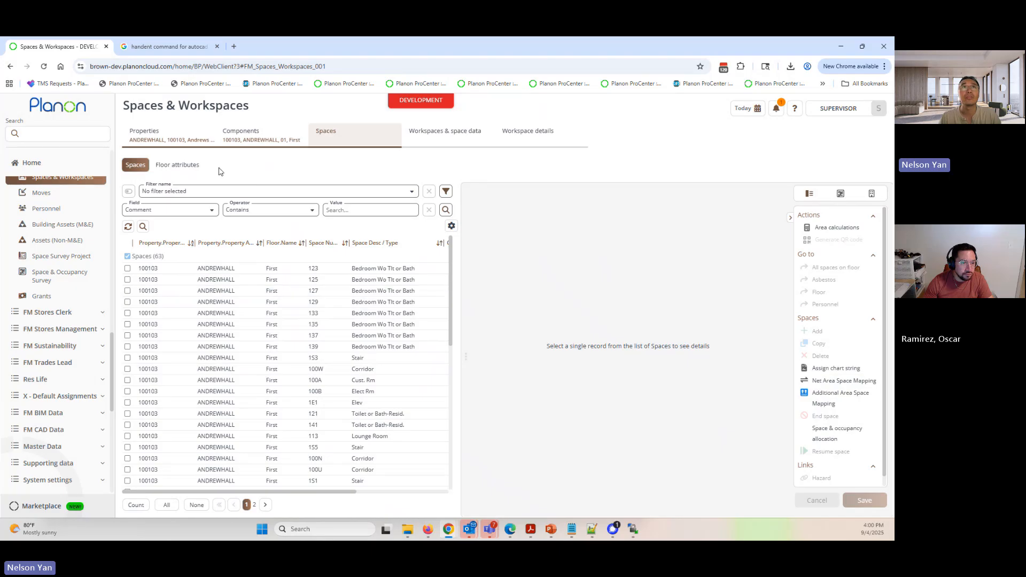
click(176, 165)
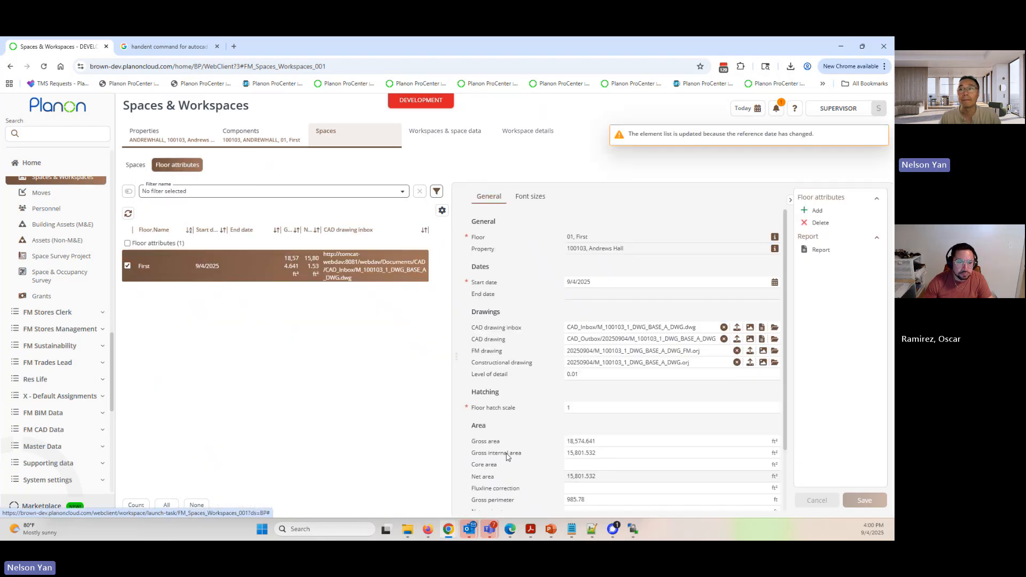
- Return to WinSCP and examine the building folders inside CAD_Inbox
click(634, 530)
drag(493, 198, 365, 198)
click(225, 324)
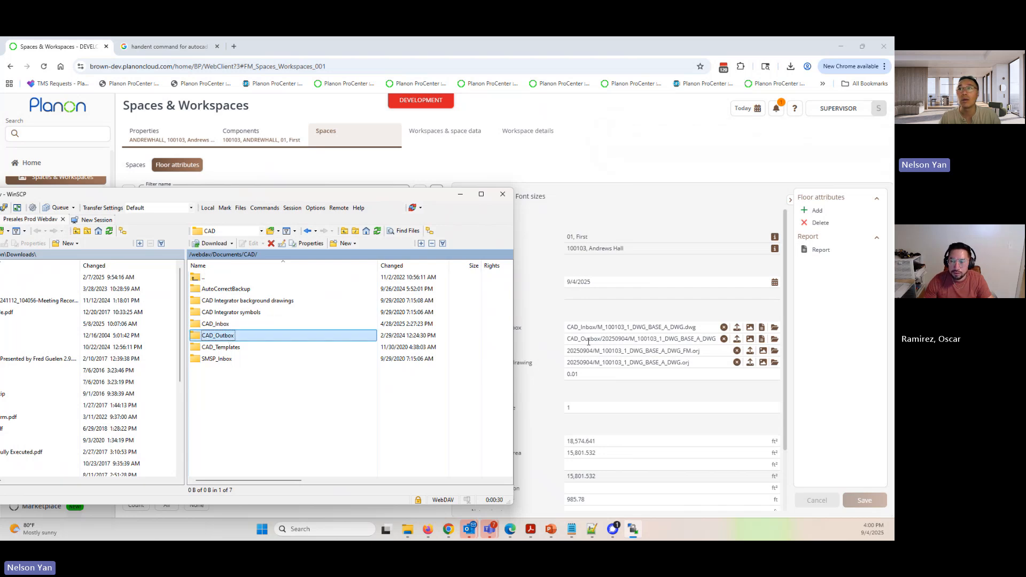
click(197, 325)
double_click(197, 325)
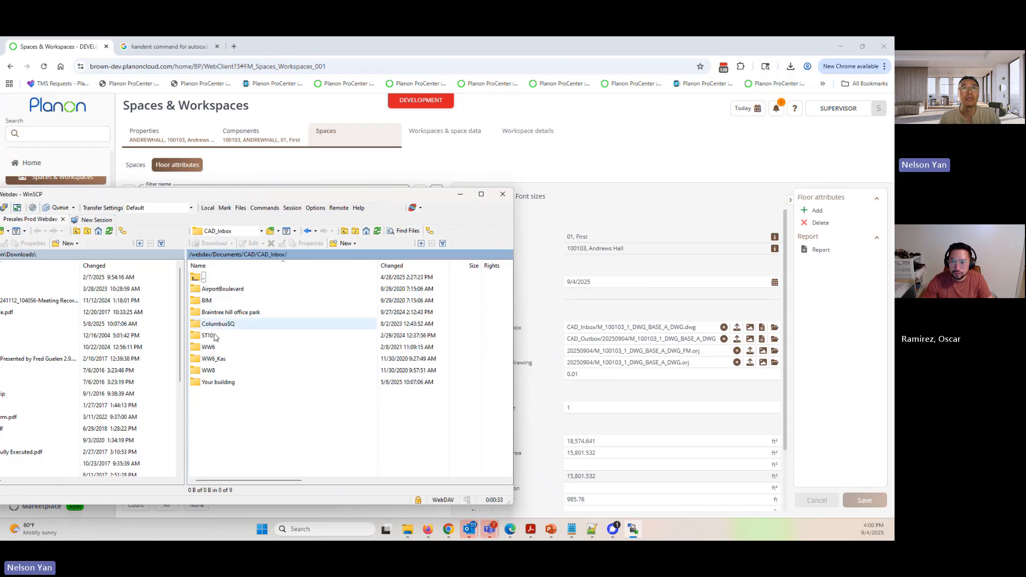
- Examine the drawing files in CAD_Outbox/ColumbusSQ/20260101, and return to the floor attributes in Planon
double_click(195, 278)
double_click(208, 335)
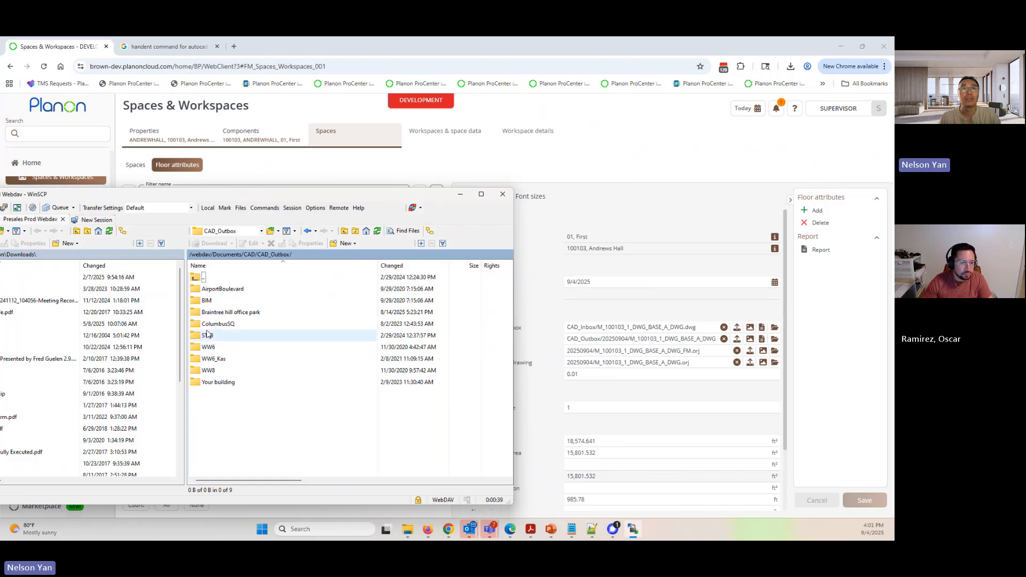
double_click(210, 324)
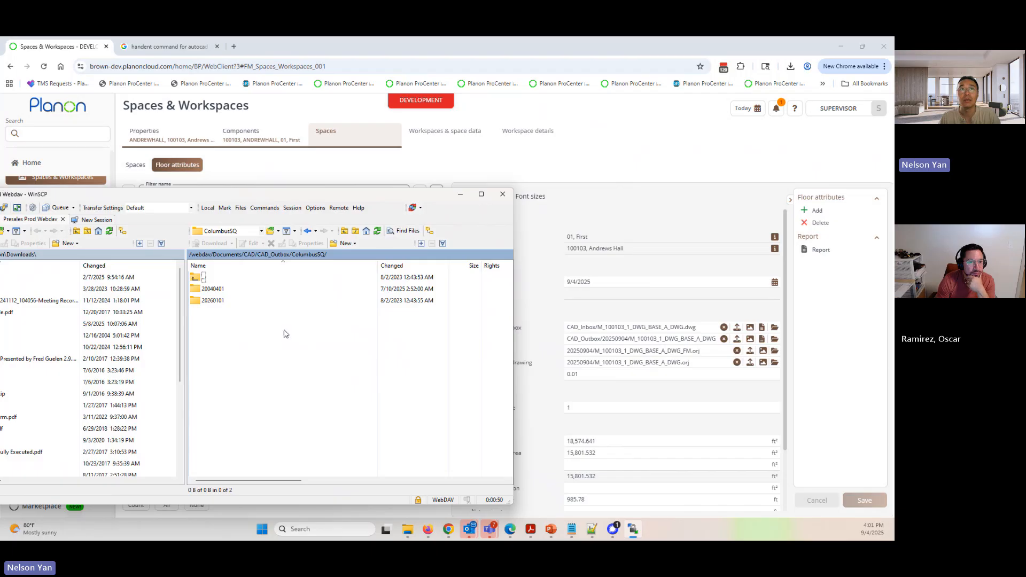
double_click(235, 301)
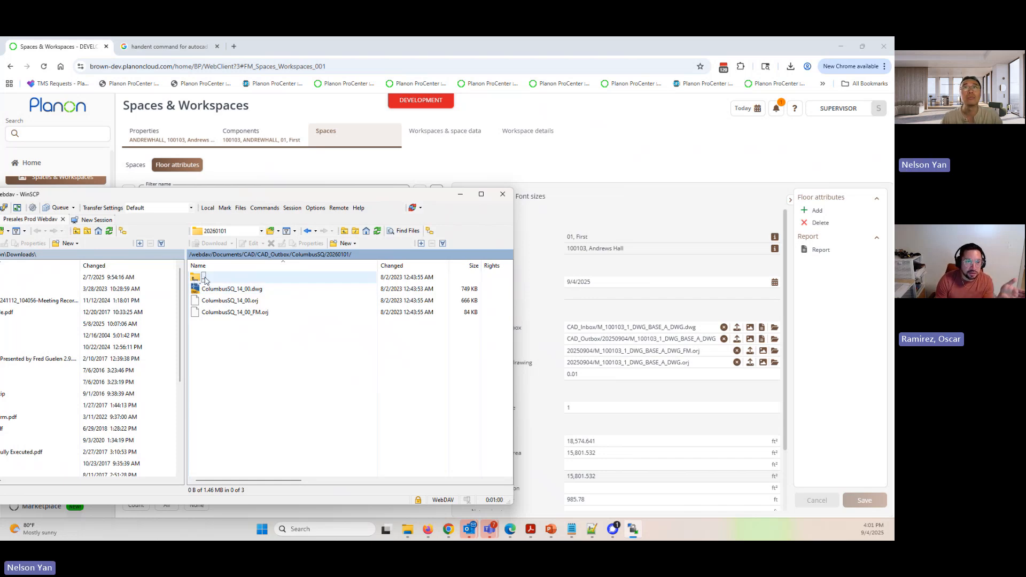
double_click(373, 275)
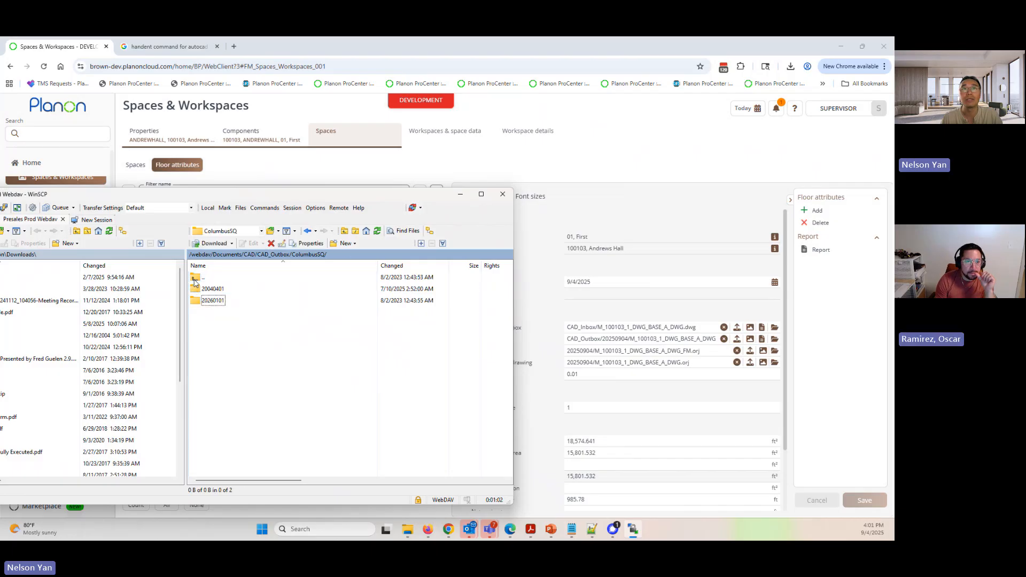
click(460, 196)
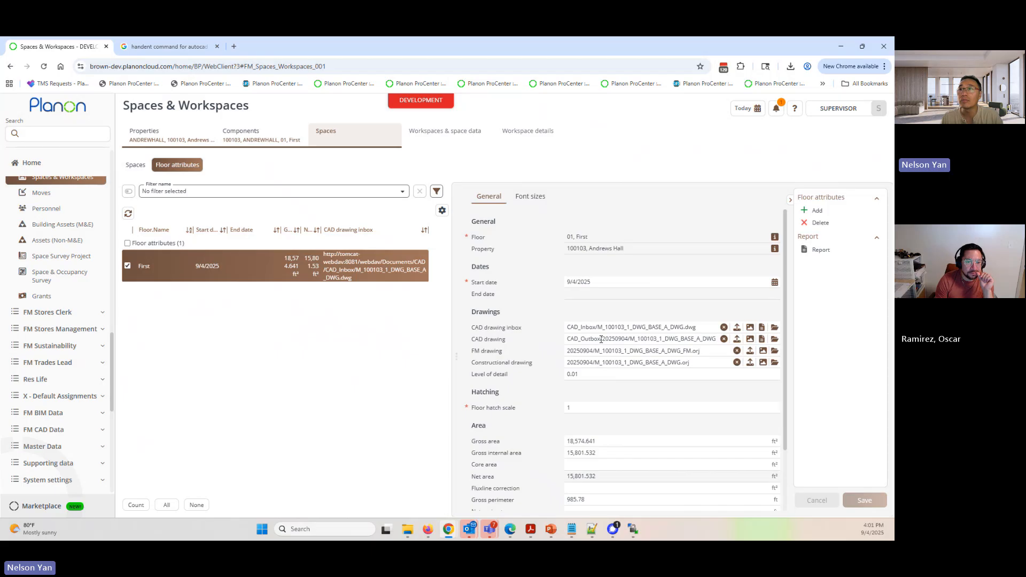
- Compare the dated folders in the floor's CAD and FM drawing paths with the date on which changes become effective in the import definition
drag(601, 340, 630, 339)
drag(569, 352, 599, 353)
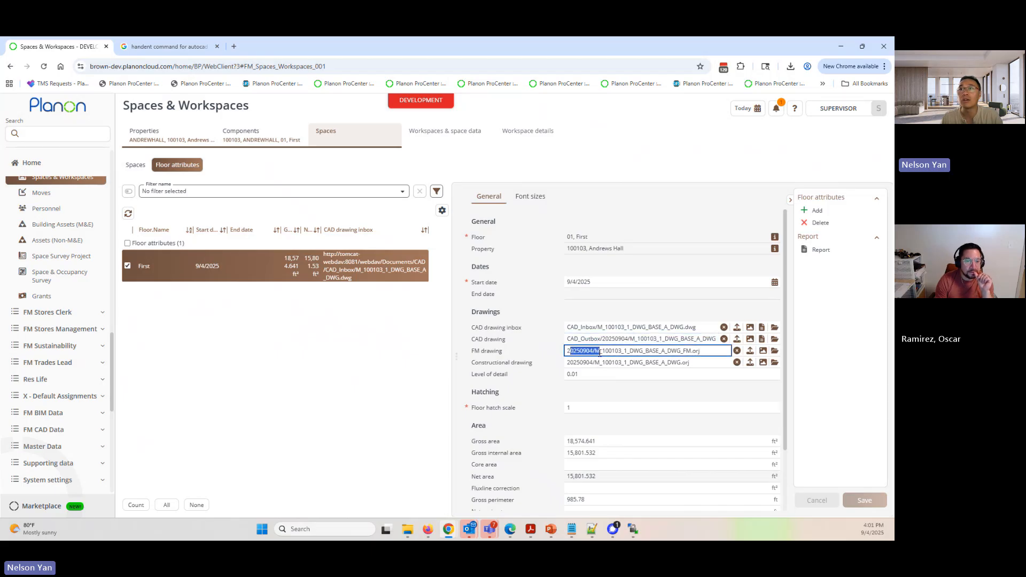
click(53, 134)
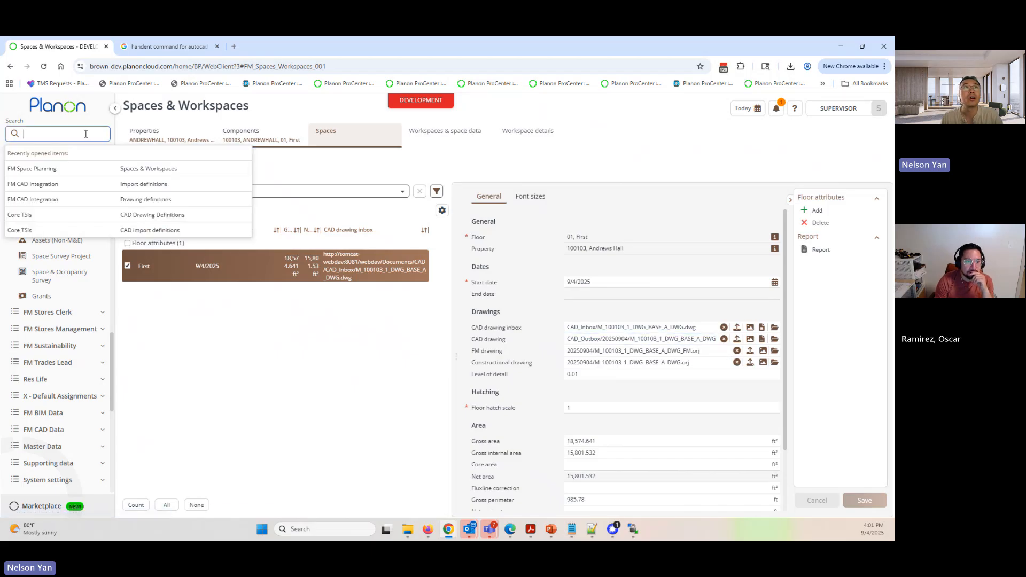
click(141, 185)
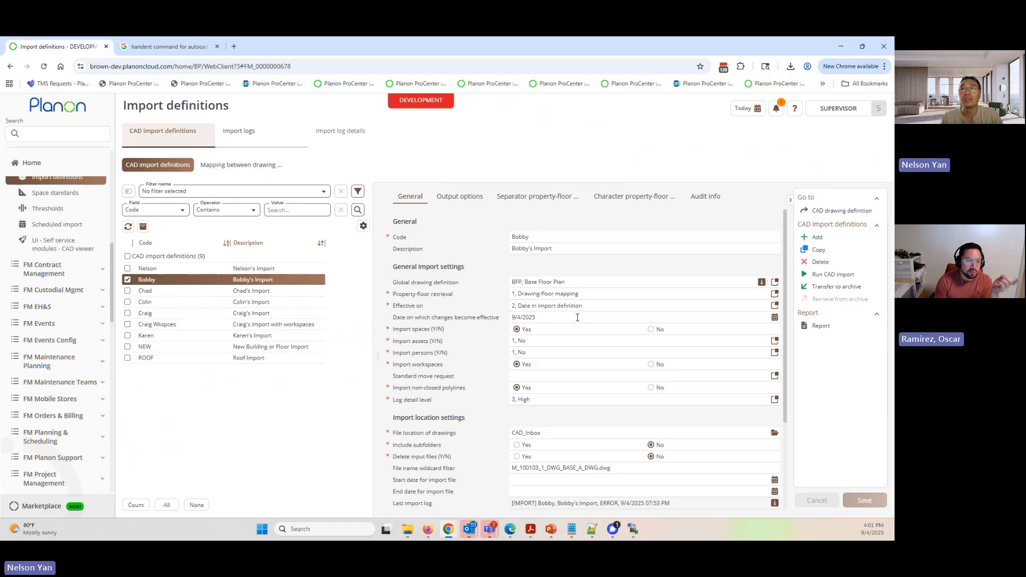
click(450, 318)
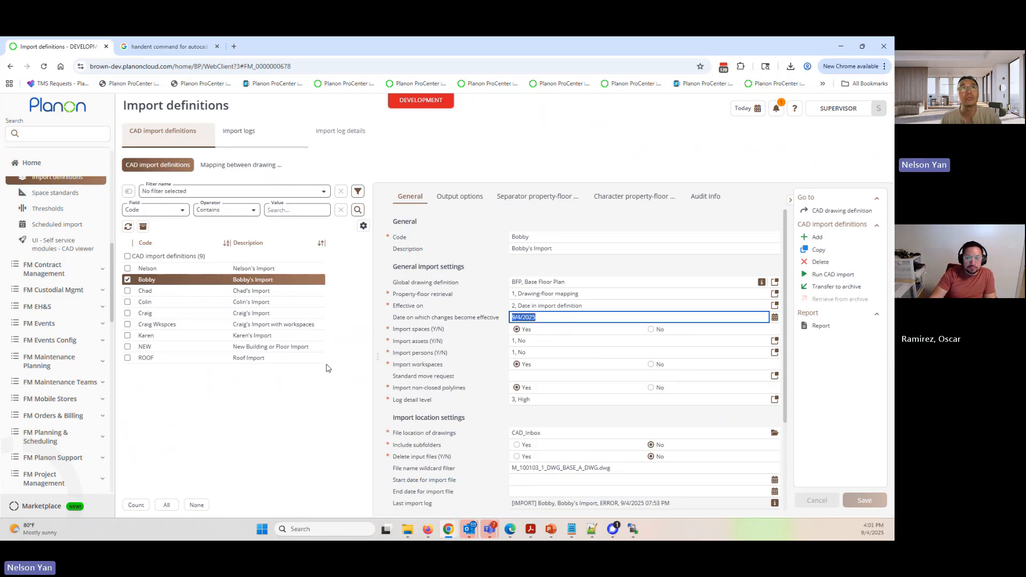
- Start a new CAD drawing definition under FM CAD Integration and choose the local file CAD_CAD_Templates_Template.dwg as its CAD drawing
scroll(63, 303, up, 2)
click(60, 255)
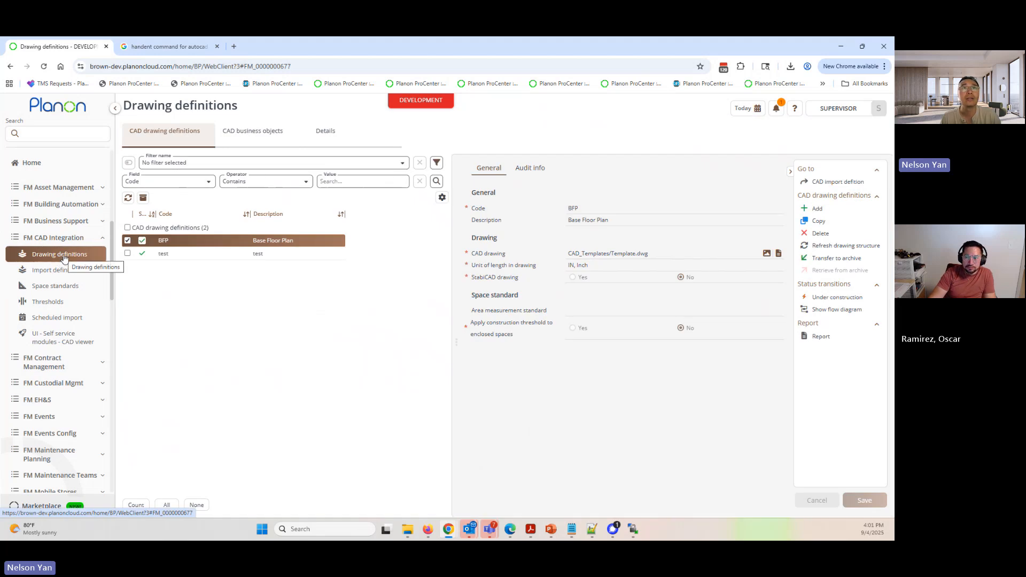
click(262, 257)
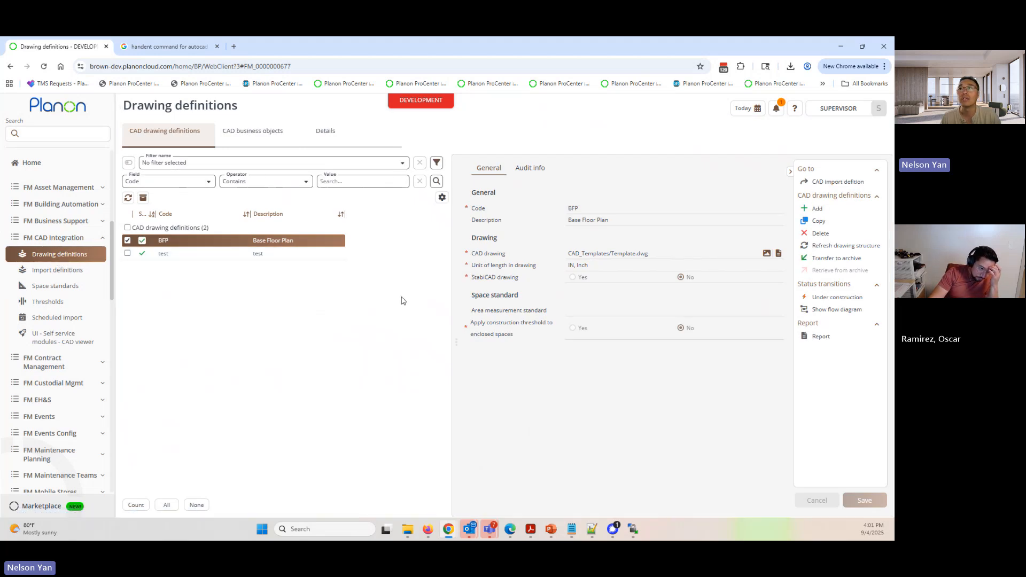
click(815, 210)
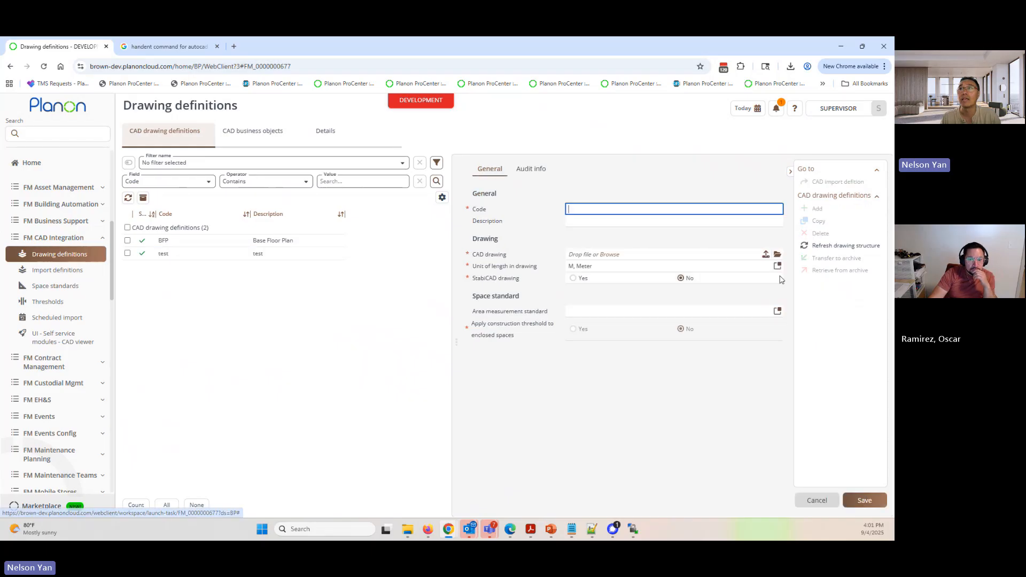
click(610, 254)
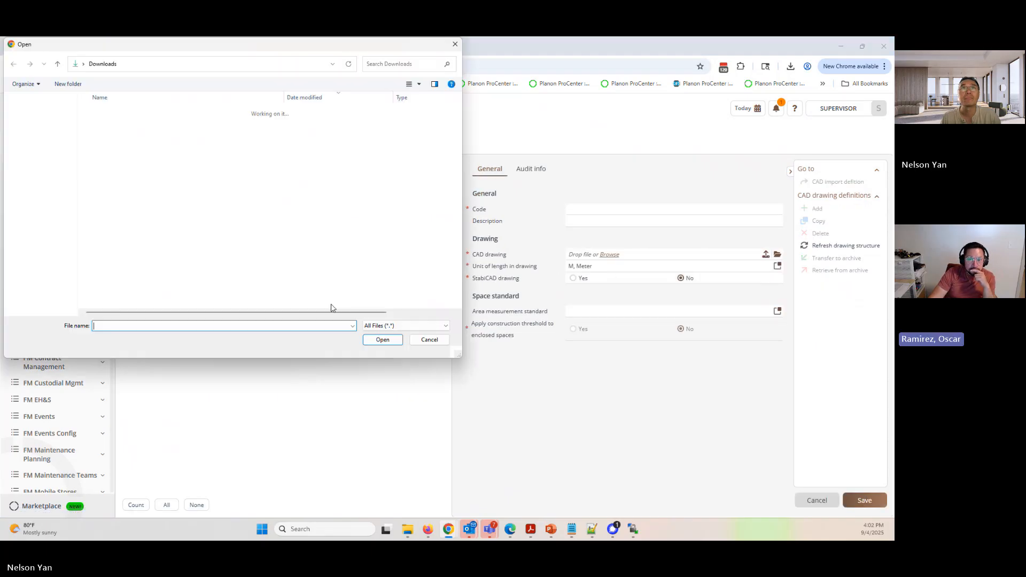
click(128, 126)
double_click(129, 126)
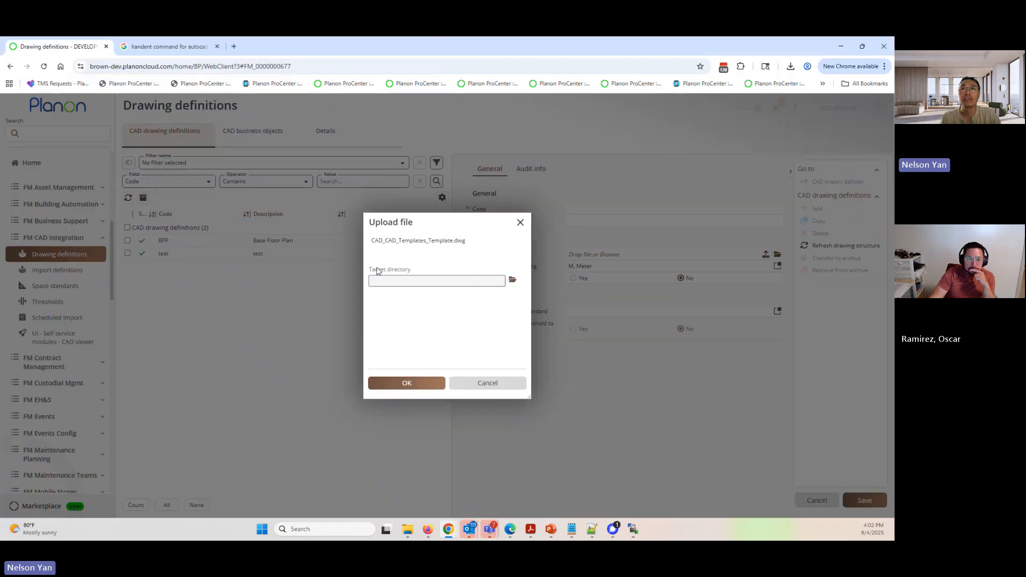
- Upload the template drawing with CAD_Inbox as the target directory, and discard the unsaved drawing definition
click(513, 280)
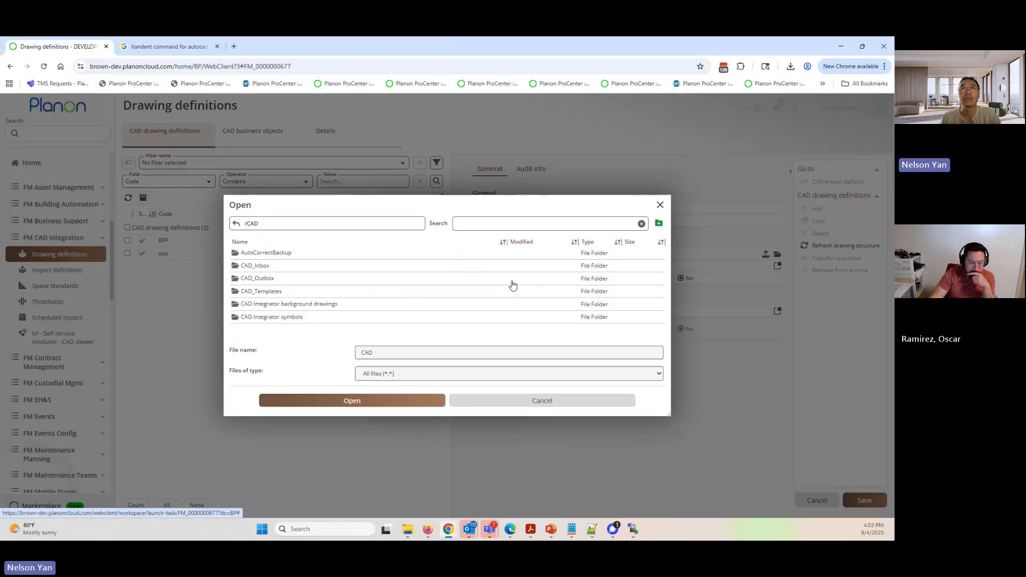
click(249, 268)
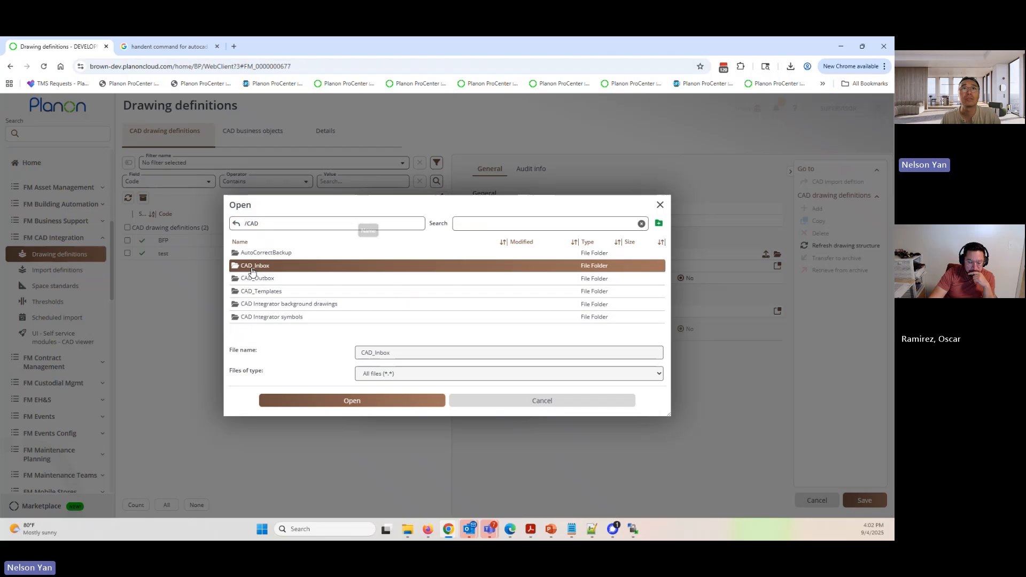
click(332, 402)
click(321, 364)
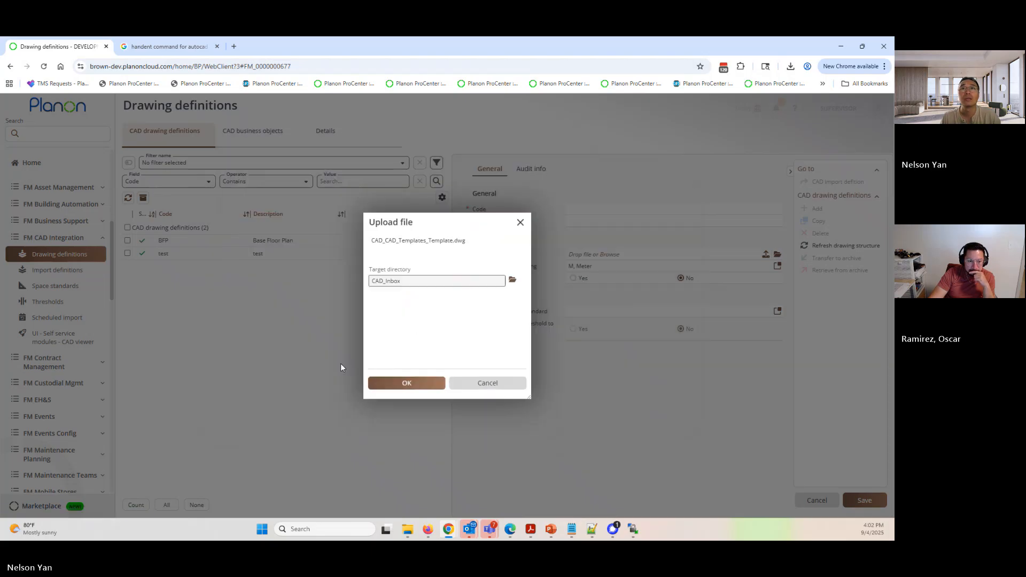
click(407, 383)
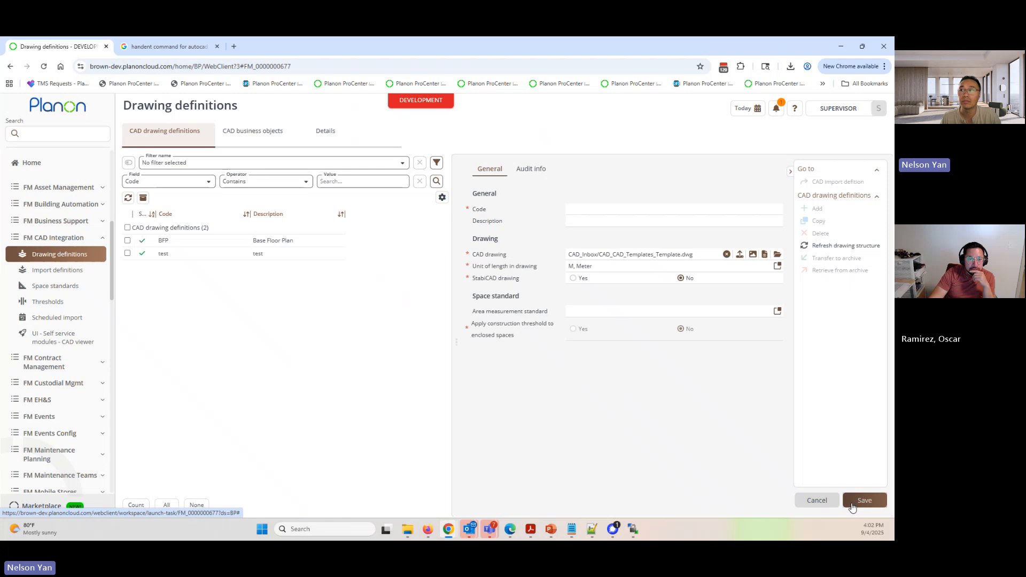
click(820, 506)
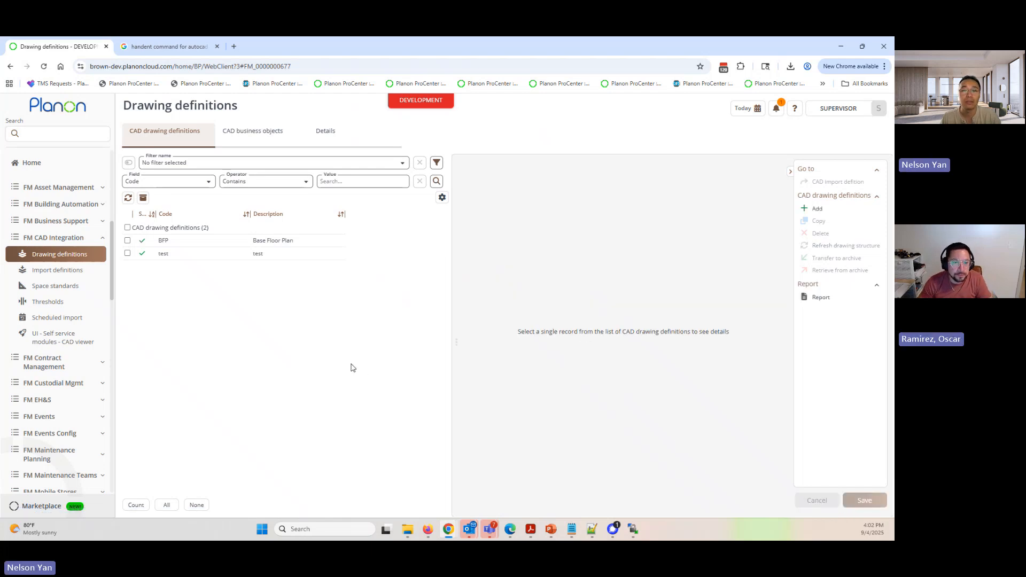
- View the test drawing definition, and switch to WinSCP to open the remote CAD_Inbox/Braintree hill office park folder
click(287, 255)
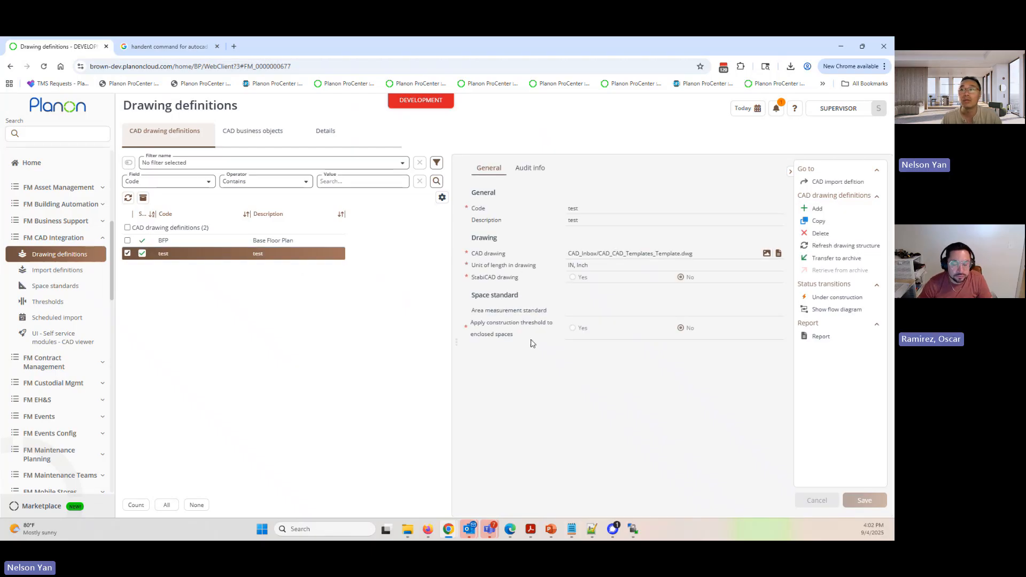
mouse_move(636, 533)
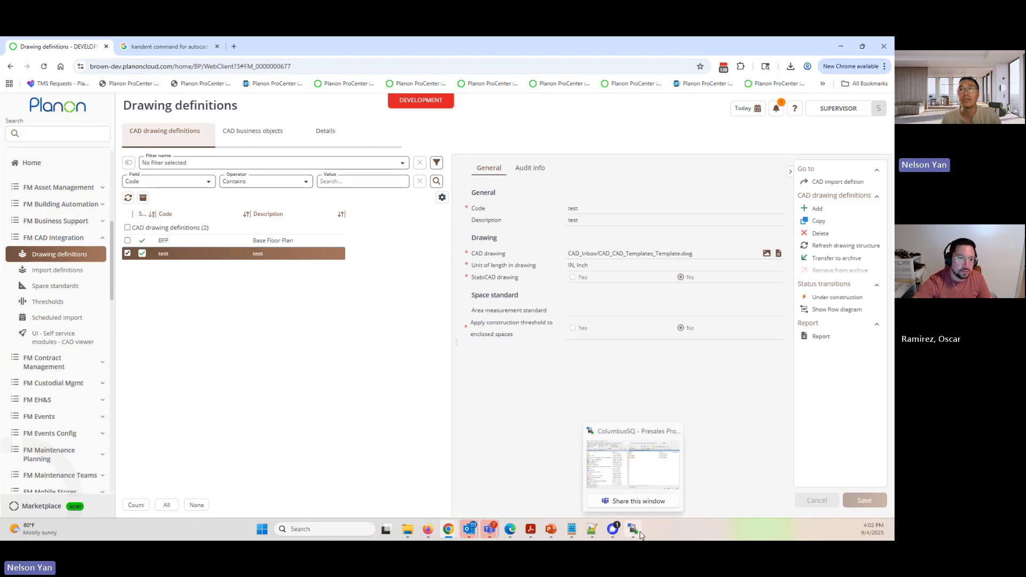
click(626, 481)
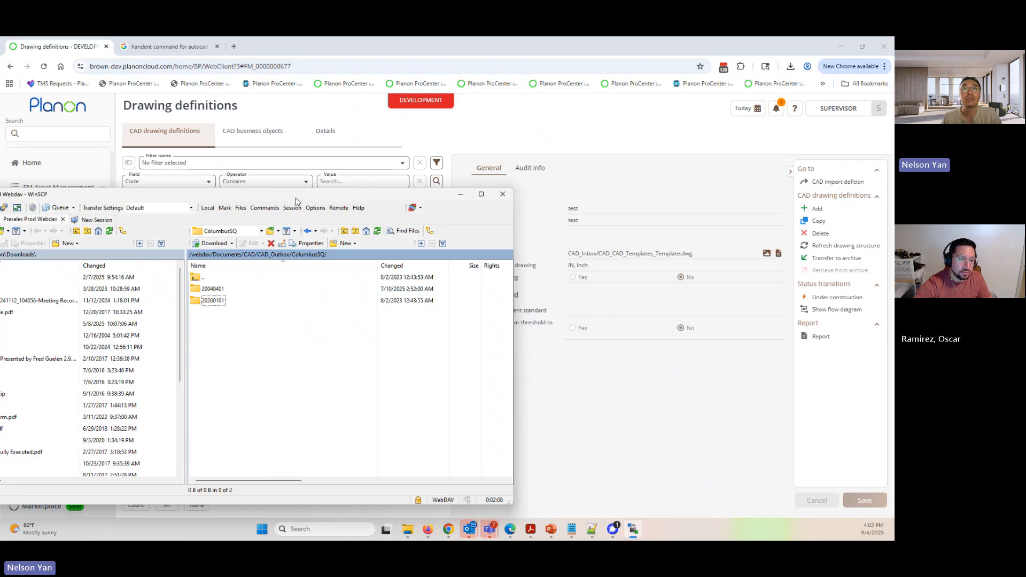
drag(295, 199, 456, 172)
double_click(353, 251)
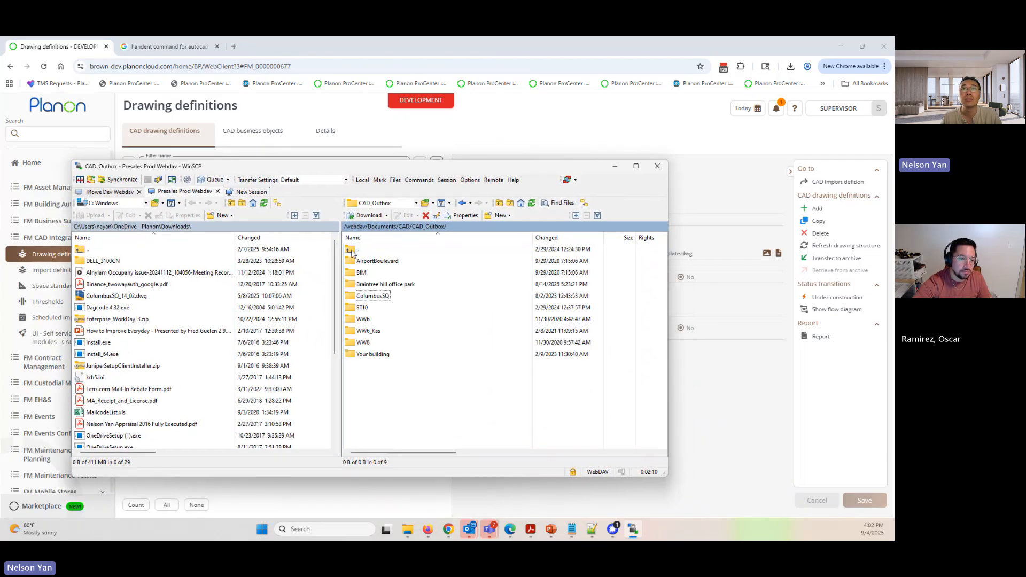
double_click(353, 251)
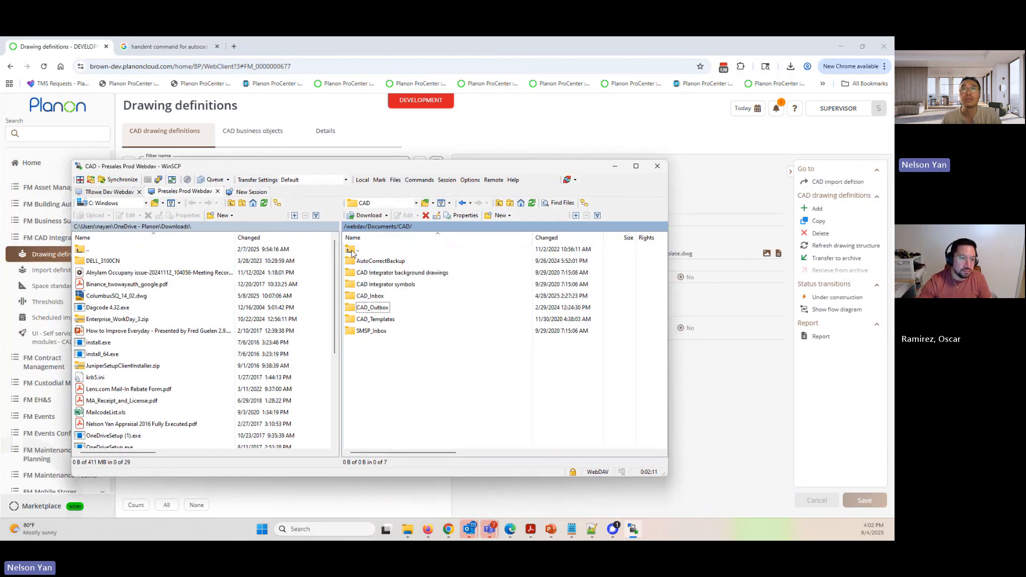
double_click(382, 298)
double_click(385, 284)
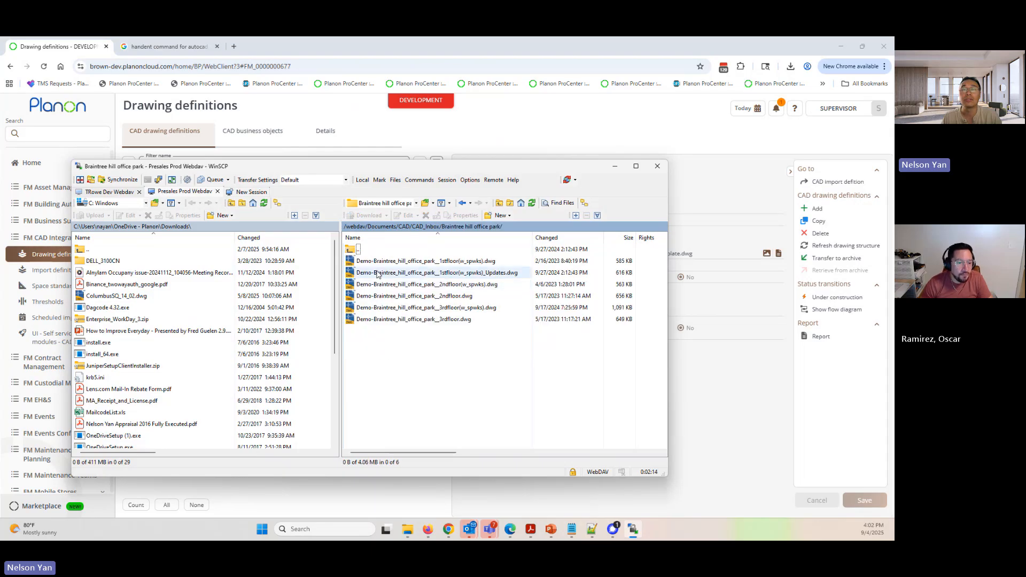
- Try transferring drawing files between the local Downloads folder and the remote Braintree hill office park folder, and return to Planon
click(403, 284)
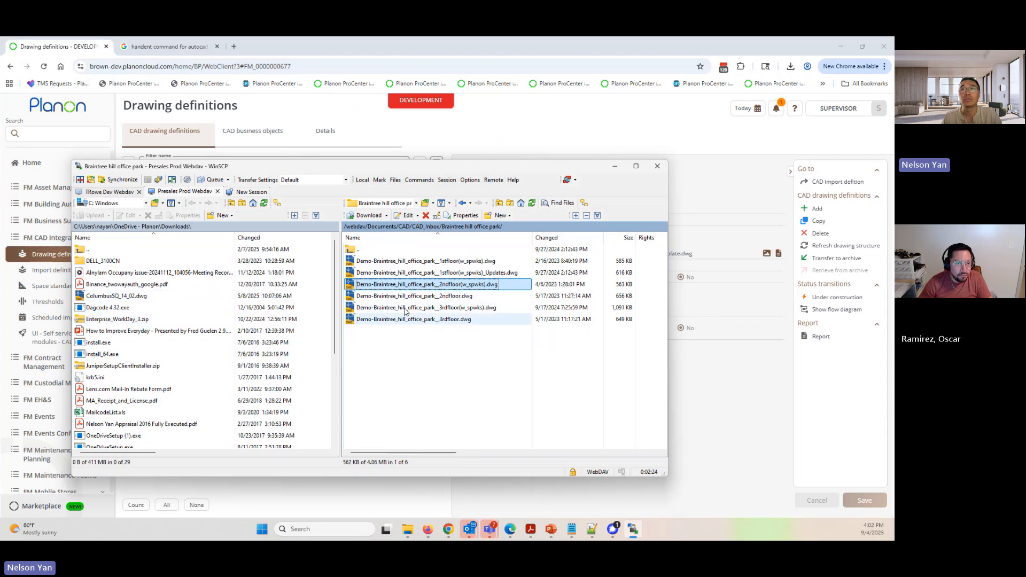
drag(117, 297, 382, 331)
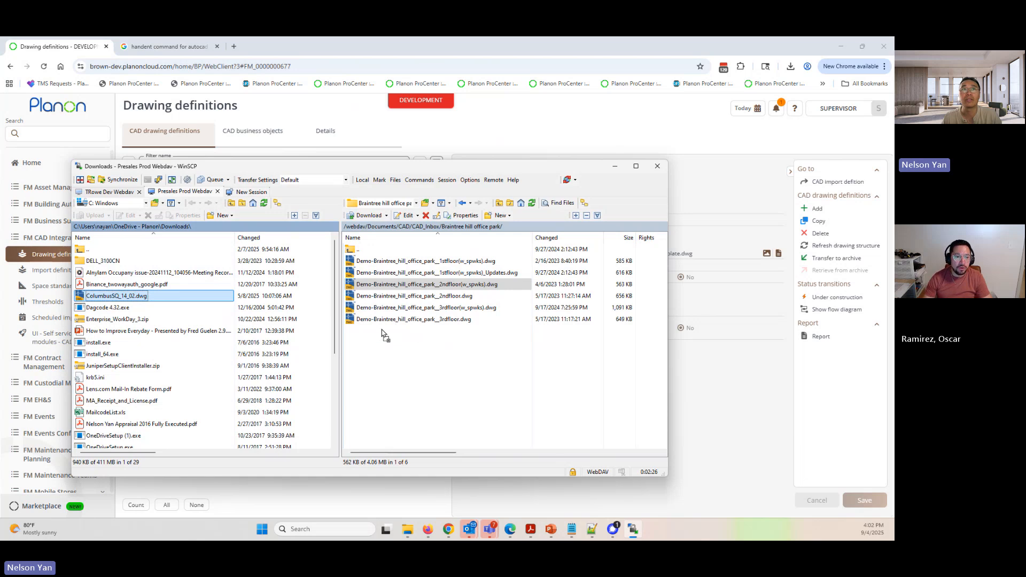
drag(130, 297, 130, 297)
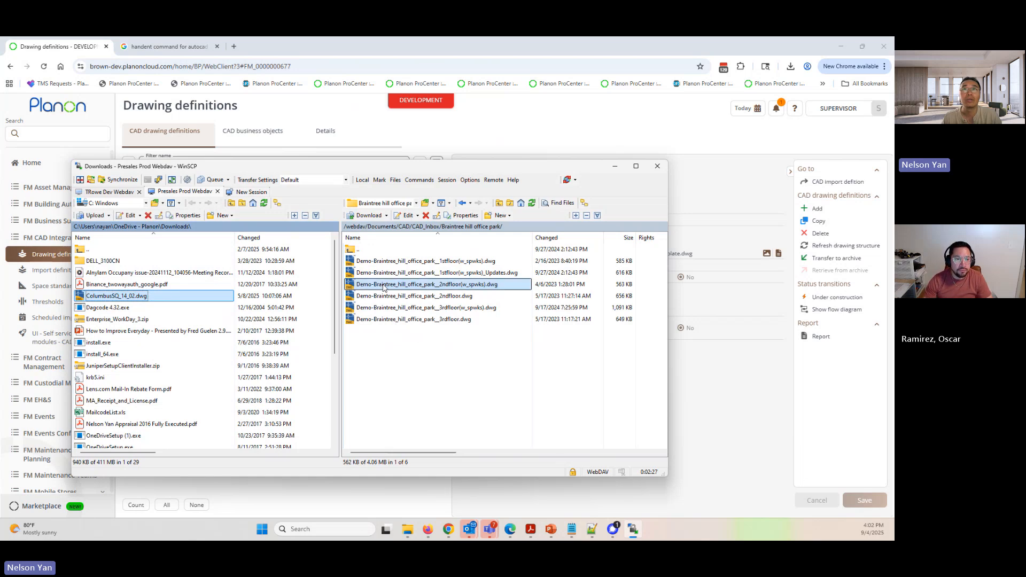
click(453, 261)
drag(455, 265, 128, 320)
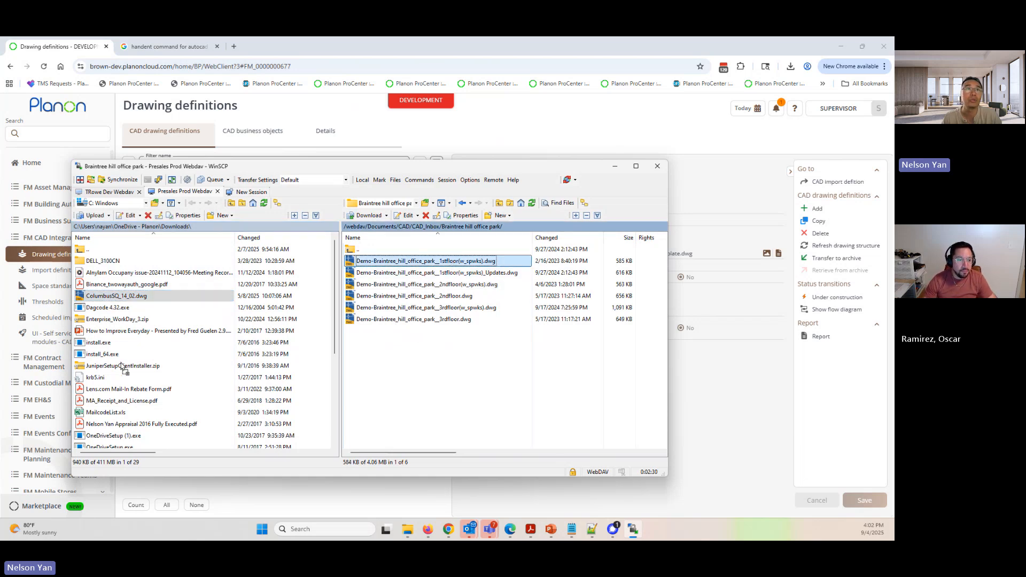
drag(411, 270, 412, 271)
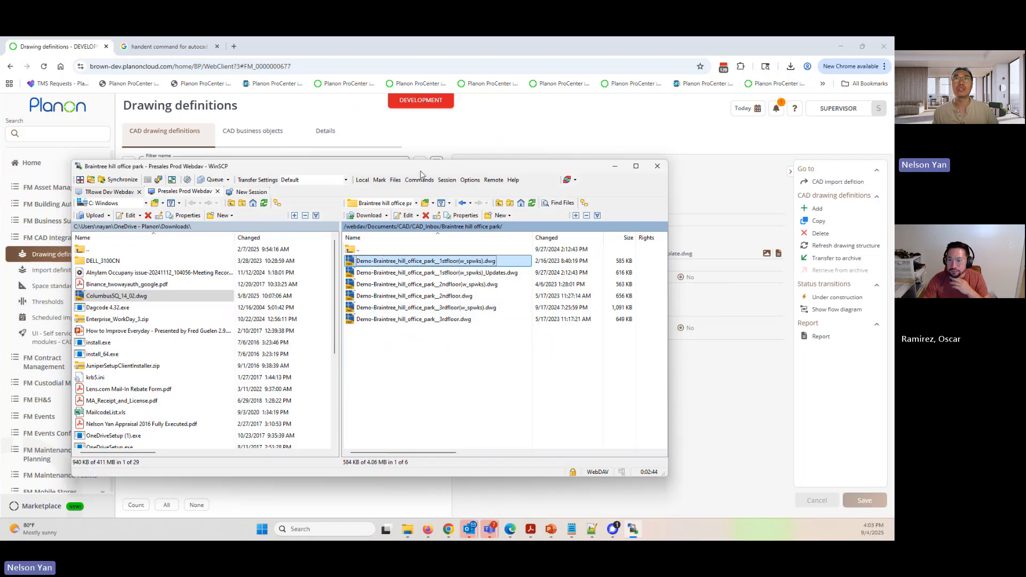
mouse_move(419, 170)
mouse_down()
mouse_move(433, 192)
mouse_move(432, 180)
mouse_up()
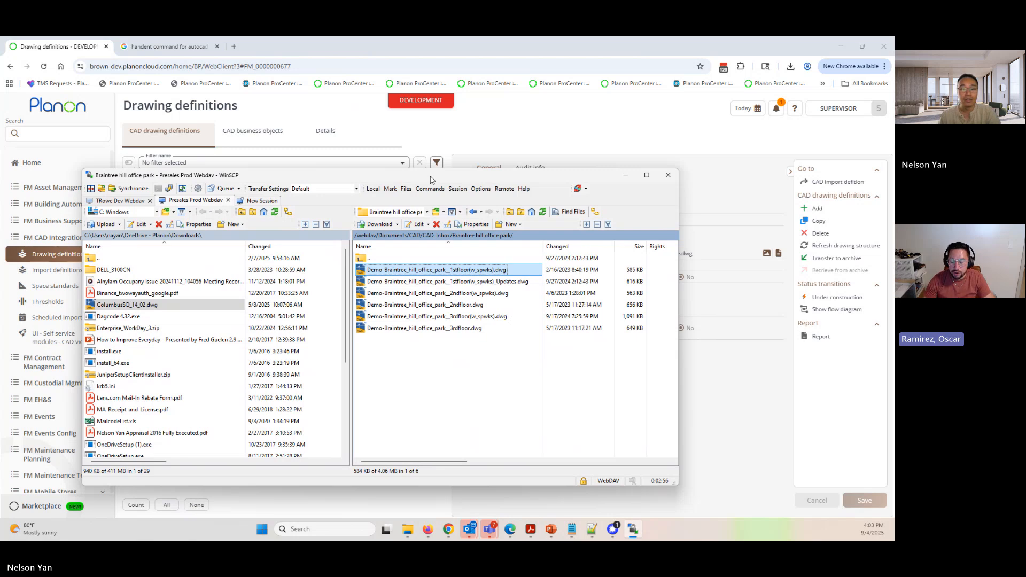
click(625, 175)
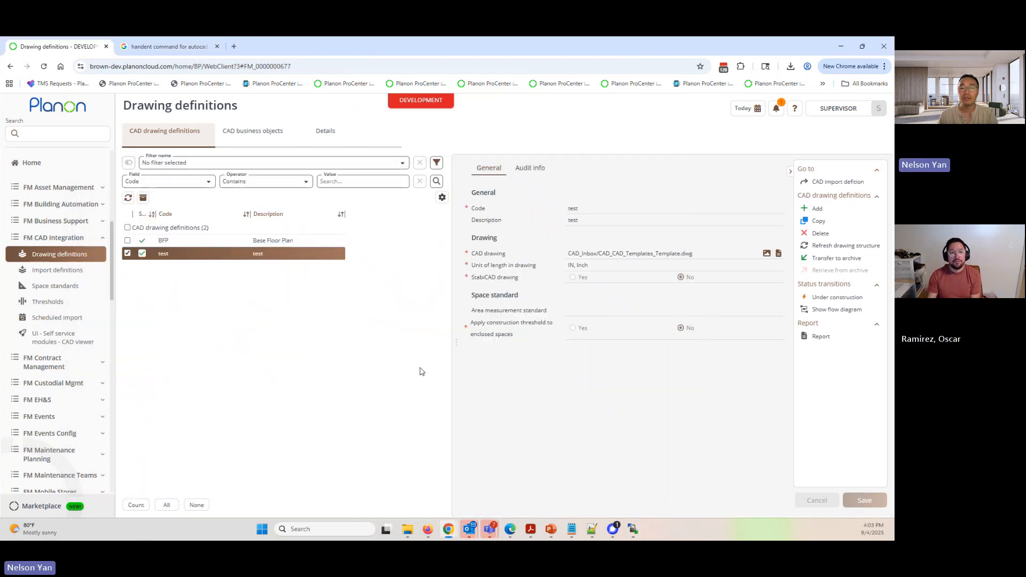